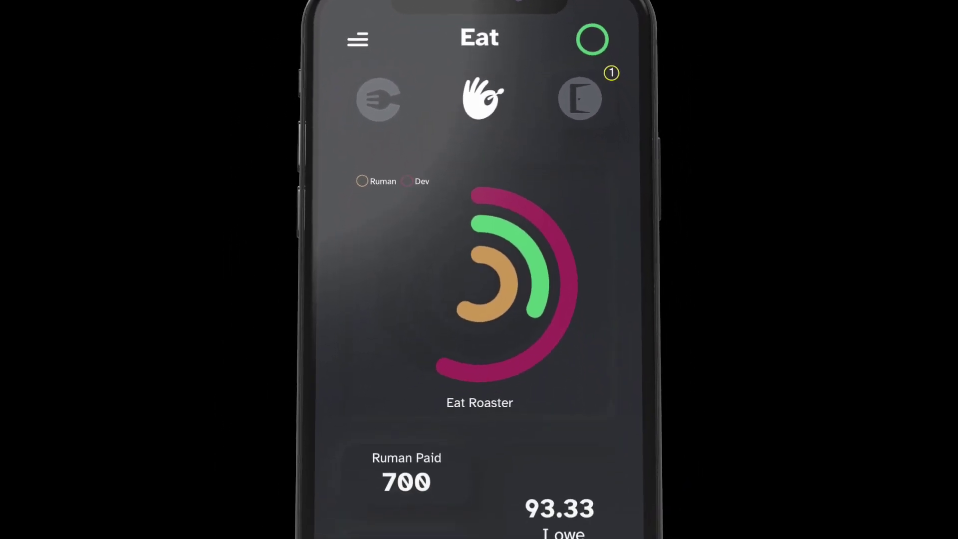
{"action": "left_click", "coordinate": [577, 11]}
{"action": "left_click", "coordinate": [501, 201]}
{"action": "left_click", "coordinate": [573, 41]}
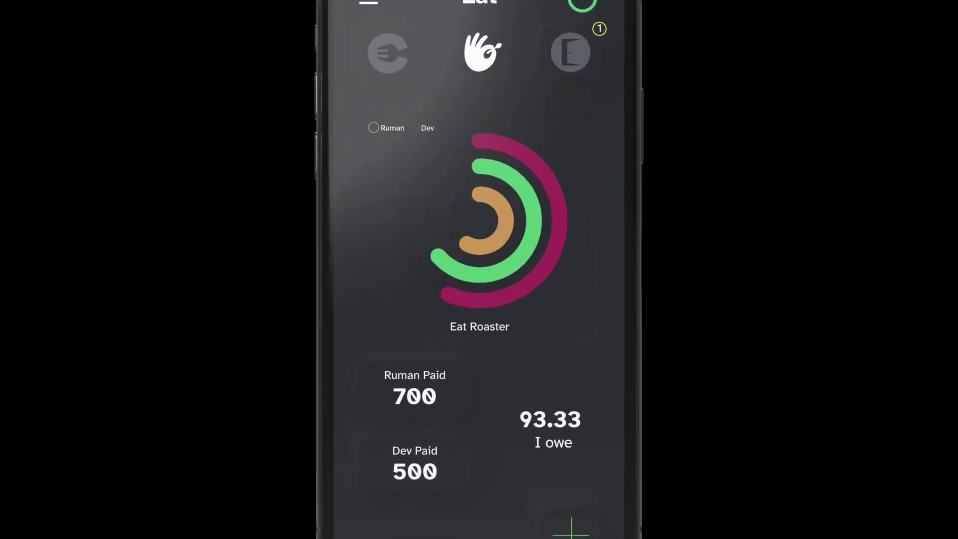
{"action": "left_click", "coordinate": [566, 61]}
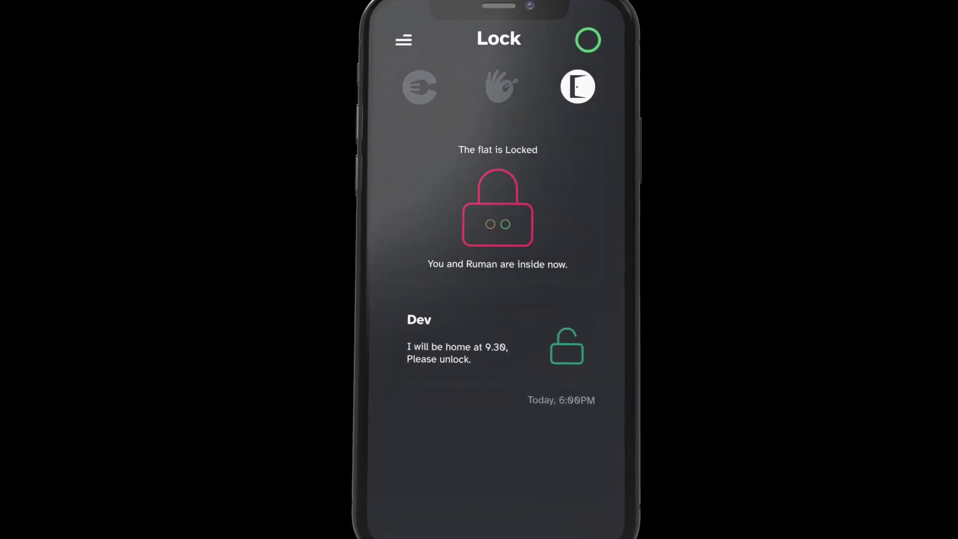
{"action": "left_click", "coordinate": [618, 87]}
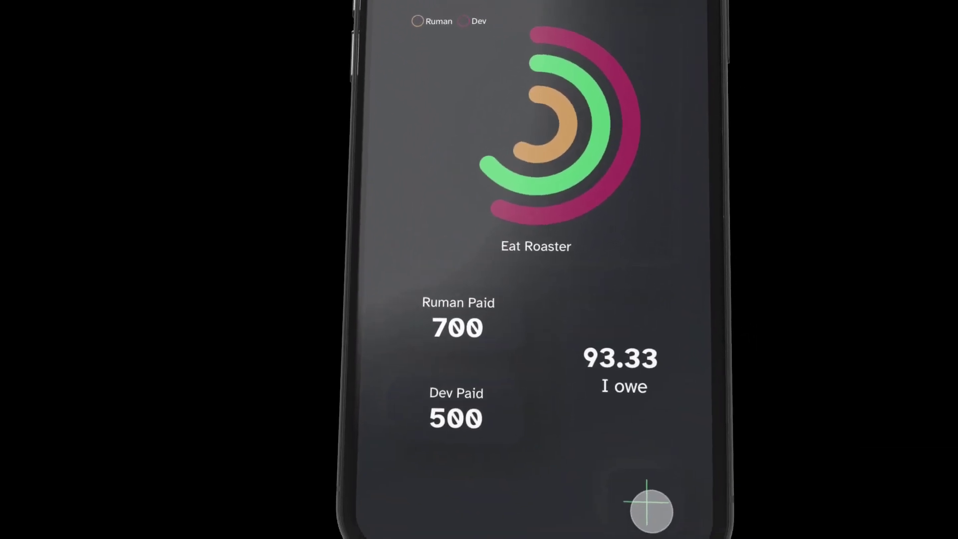
{"action": "left_click", "coordinate": [650, 510]}
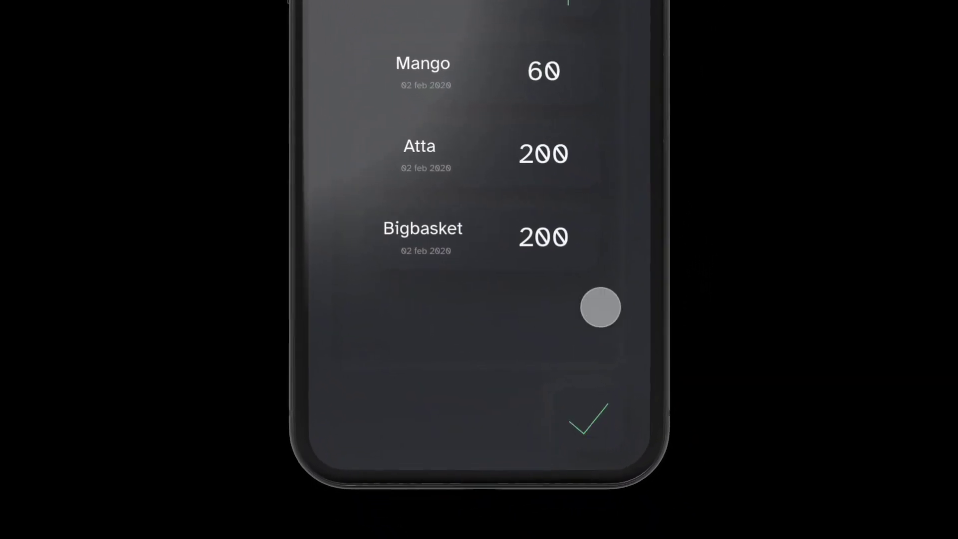
{"action": "left_click", "coordinate": [548, 144]}
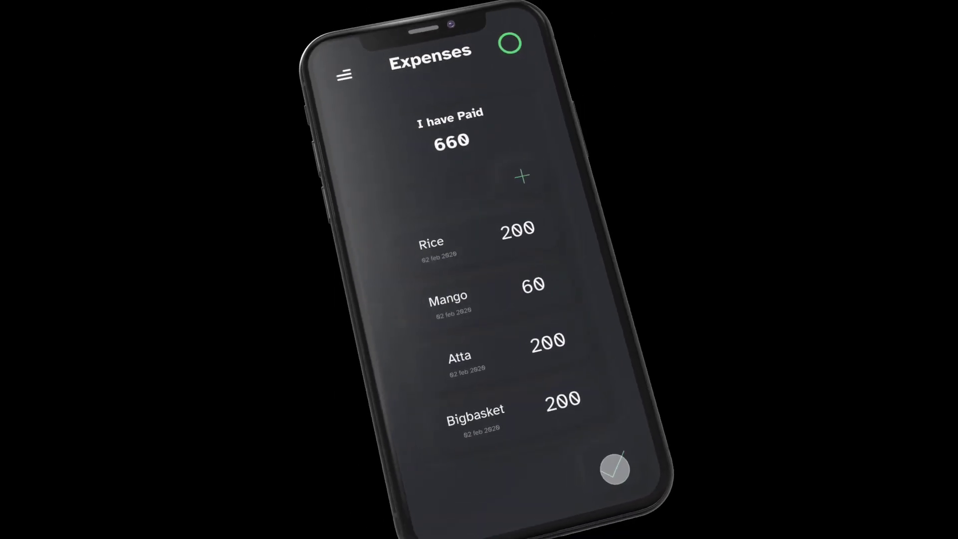
{"action": "left_click", "coordinate": [570, 466]}
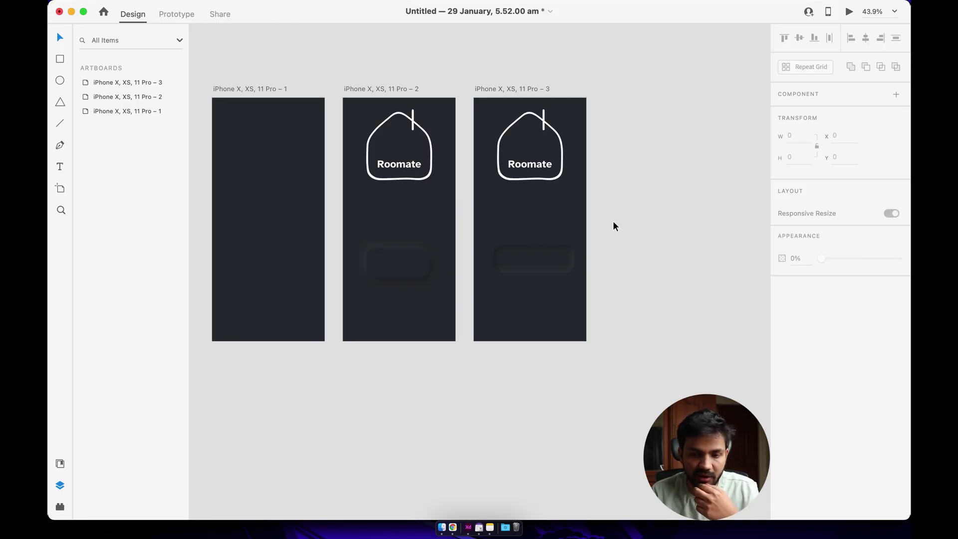
Clear the fourth artboard's artwork and draw a white rounded rectangle about 233 × 120 with a corner radius of about 58 on it
{"action": "key", "text": "BackSpace"}
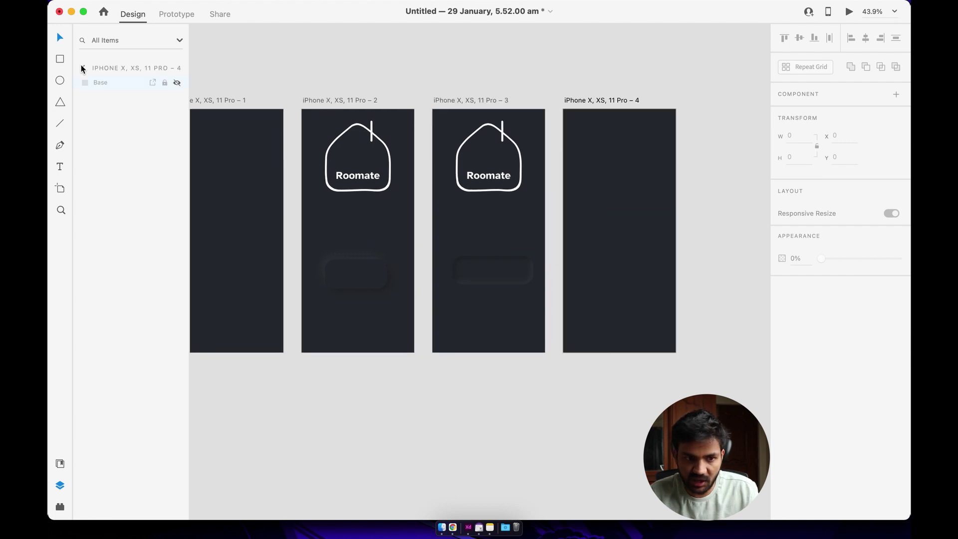
{"action": "left_click", "coordinate": [59, 58]}
{"action": "left_click_drag", "start_coordinate": [589, 179], "coordinate": [633, 193]}
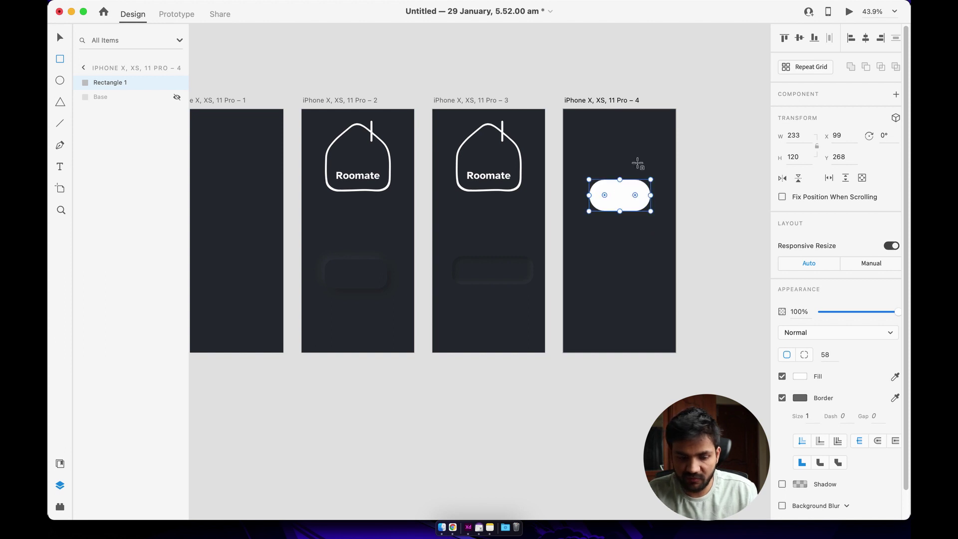
{"action": "key", "text": "Escape"}
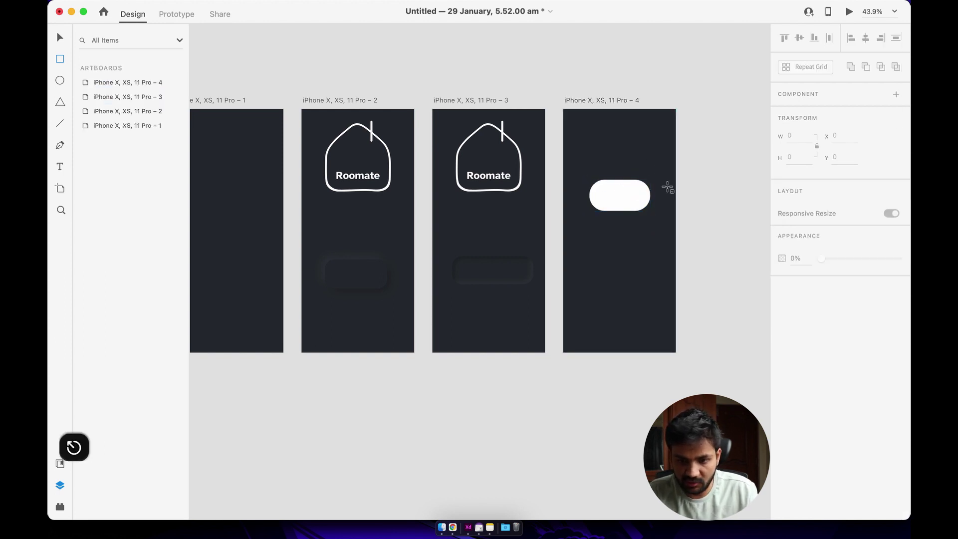
Convert the white rounded rectangle on the fourth artboard into a component
{"action": "key", "text": "v"}
{"action": "left_click", "coordinate": [621, 196]}
{"action": "right_click", "coordinate": [619, 197]}
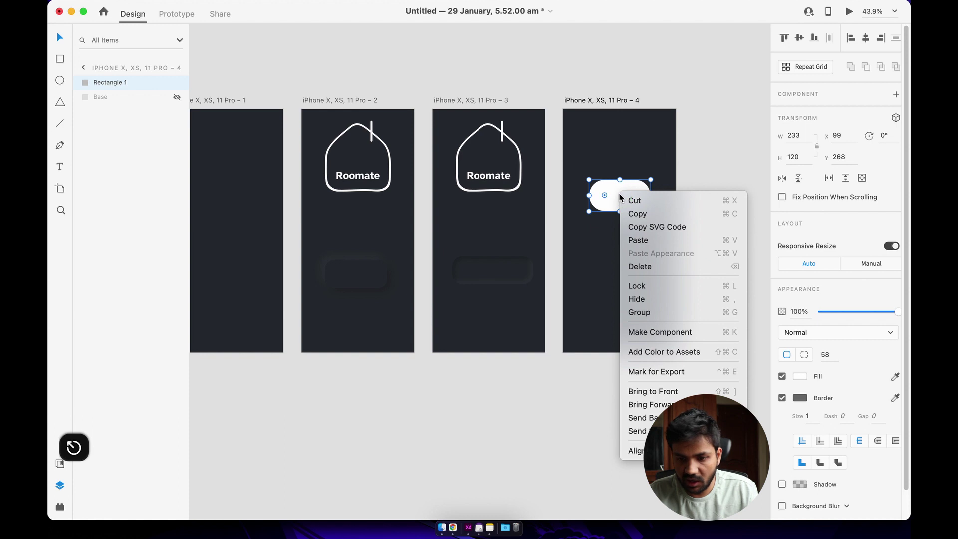
{"action": "left_click", "coordinate": [643, 332]}
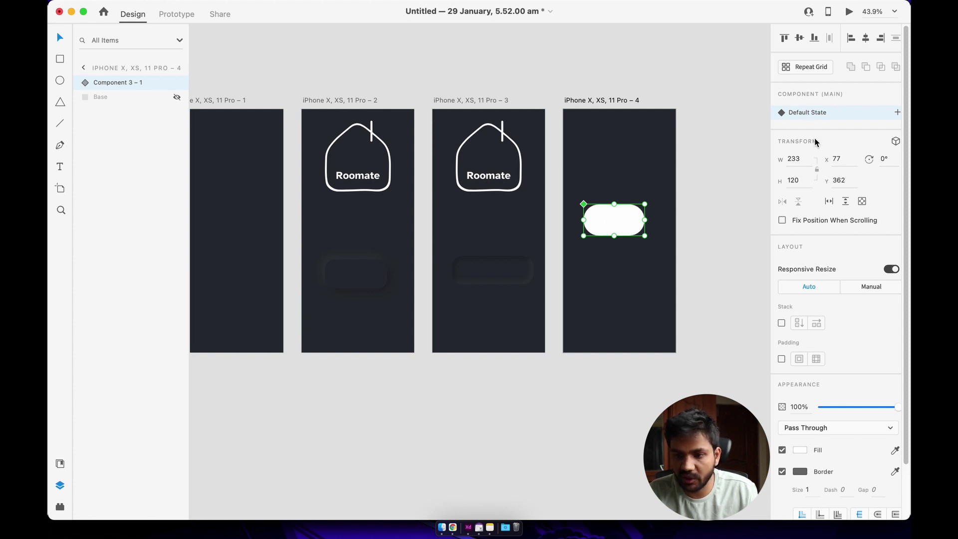
Add a new state named "clicked" to the rounded rectangle component
{"action": "left_click", "coordinate": [896, 115]}
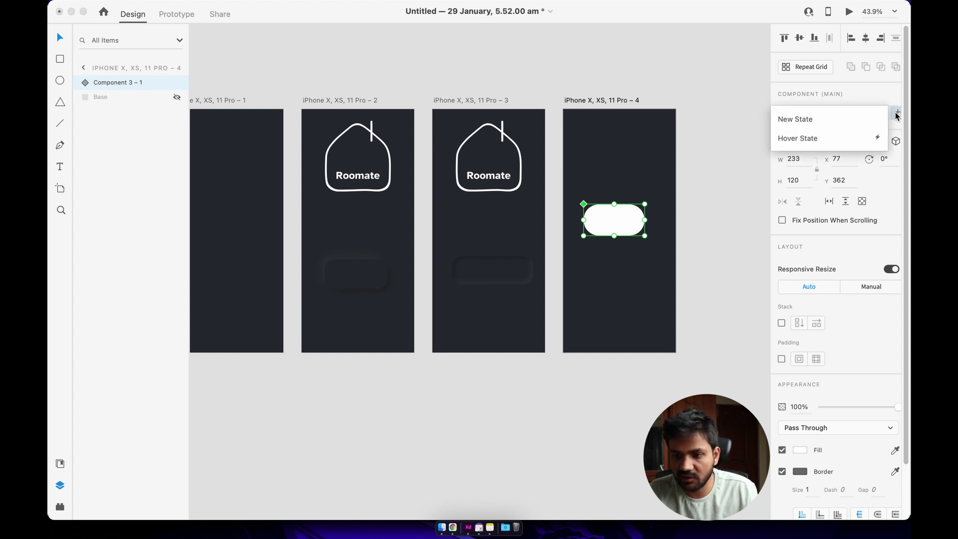
{"action": "left_click", "coordinate": [819, 121]}
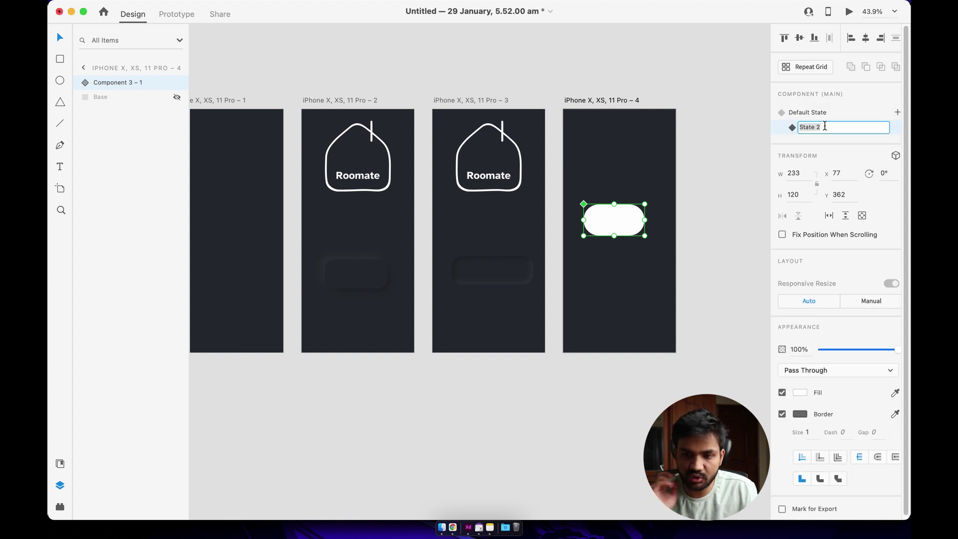
{"action": "type", "text": "clicked"}
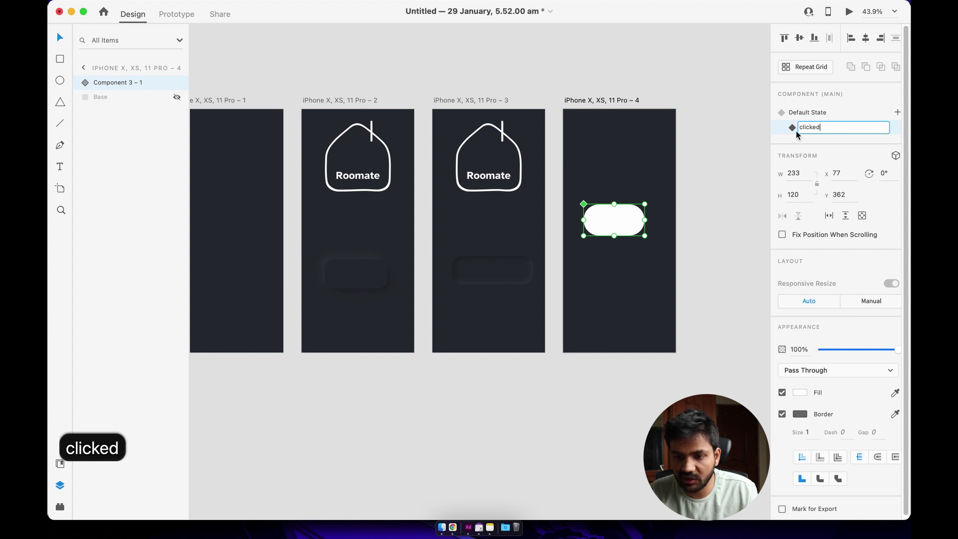
{"action": "key", "text": "Return"}
Set the clicked state's fill to red and compare it with the default state
{"action": "left_click", "coordinate": [802, 394]}
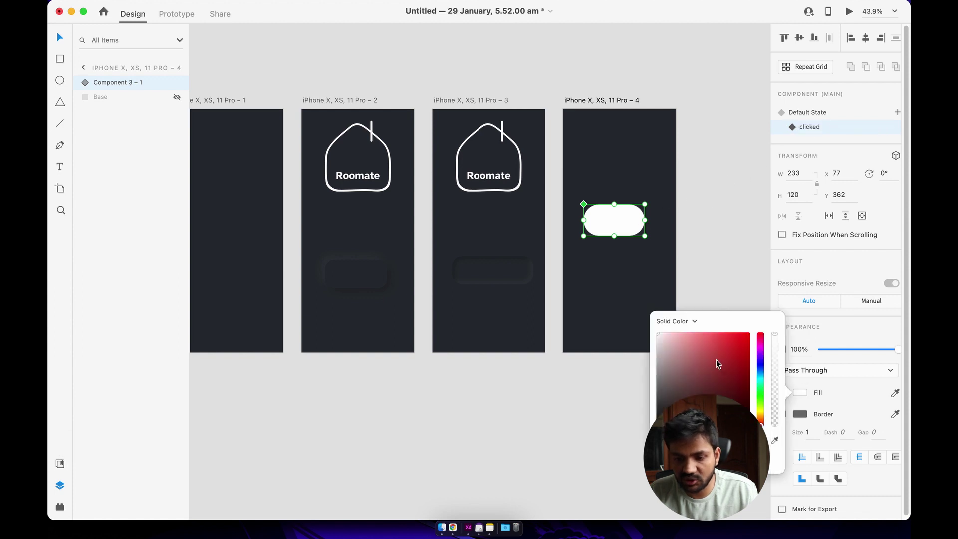
{"action": "left_click_drag", "start_coordinate": [717, 363], "coordinate": [727, 343]}
{"action": "key", "text": "Escape"}
{"action": "left_click", "coordinate": [798, 114]}
{"action": "left_click", "coordinate": [805, 129]}
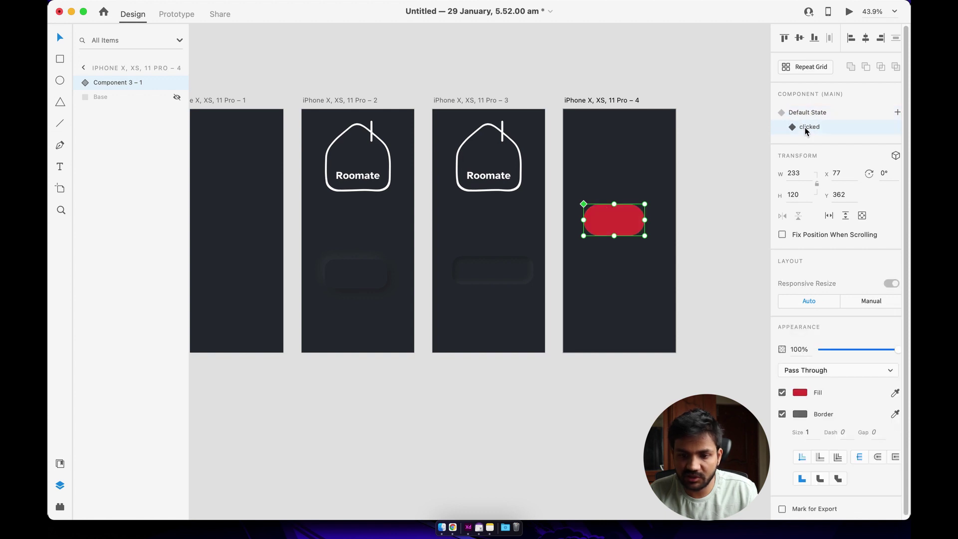
Add a hover state to the rounded rectangle component on the fourth artboard
{"action": "left_click", "coordinate": [699, 172]}
{"action": "scroll", "coordinate": [708, 175], "scroll_direction": "right", "scroll_amount": 2}
{"action": "scroll", "coordinate": [708, 175], "scroll_direction": "down", "scroll_amount": 1}
{"action": "left_click", "coordinate": [619, 204]}
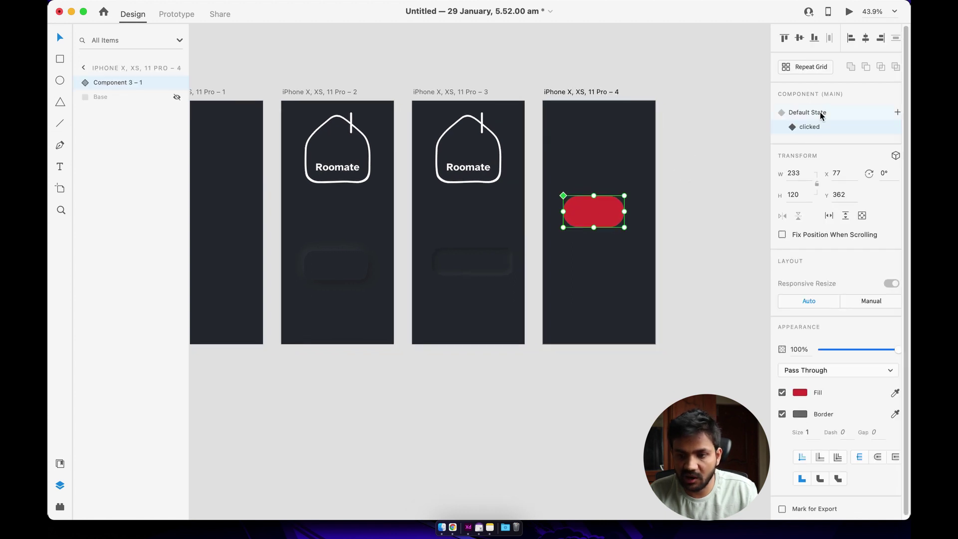
{"action": "left_click", "coordinate": [896, 113]}
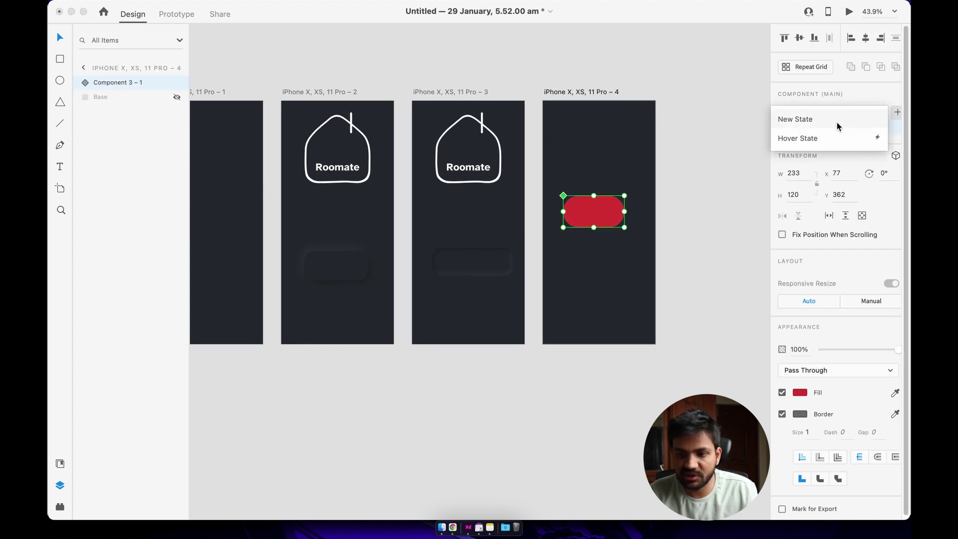
{"action": "left_click", "coordinate": [808, 143]}
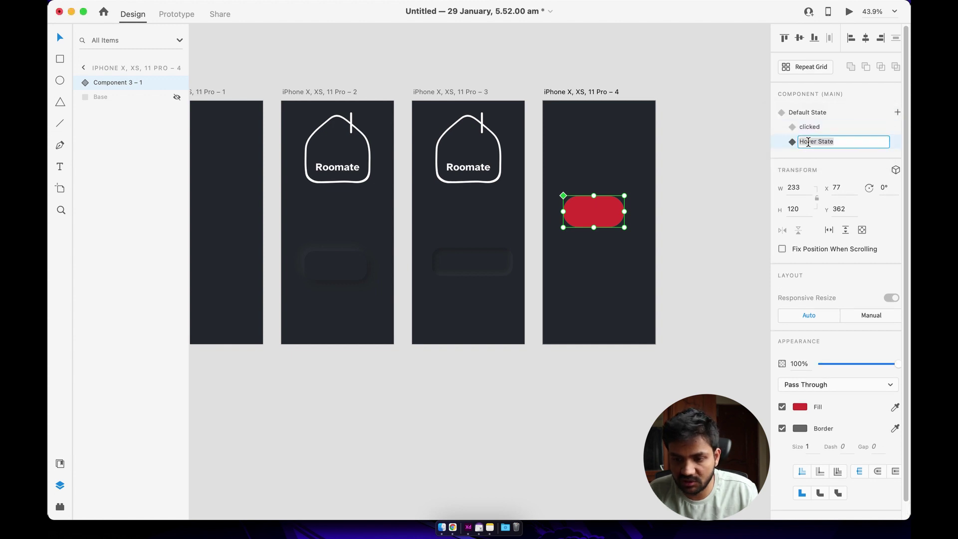
Change the hover state's fill color to dark green
{"action": "left_click", "coordinate": [798, 408]}
{"action": "left_click", "coordinate": [759, 397]}
{"action": "left_click", "coordinate": [720, 254]}
{"action": "left_click", "coordinate": [720, 256]}
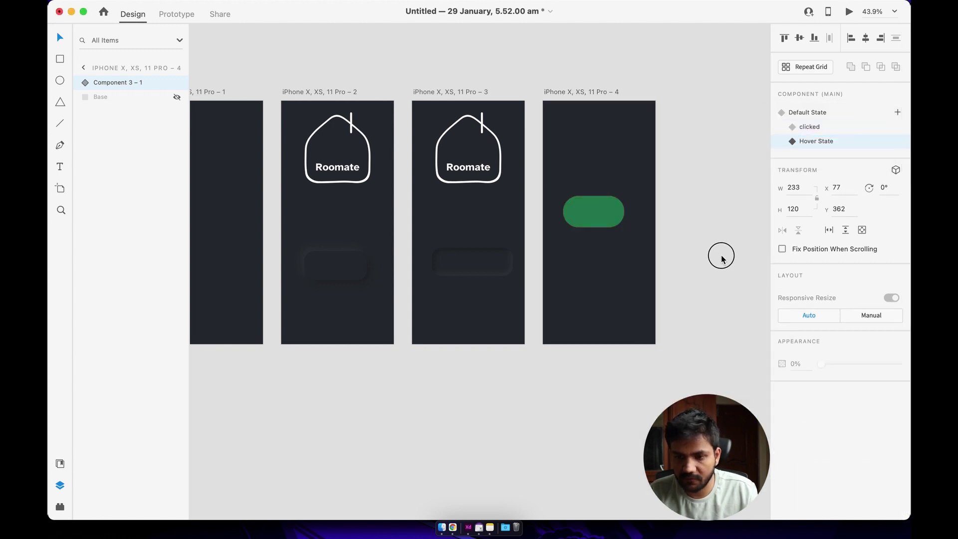
Compare the component's hover, clicked and default states, finishing on the default state
{"action": "left_click", "coordinate": [577, 212]}
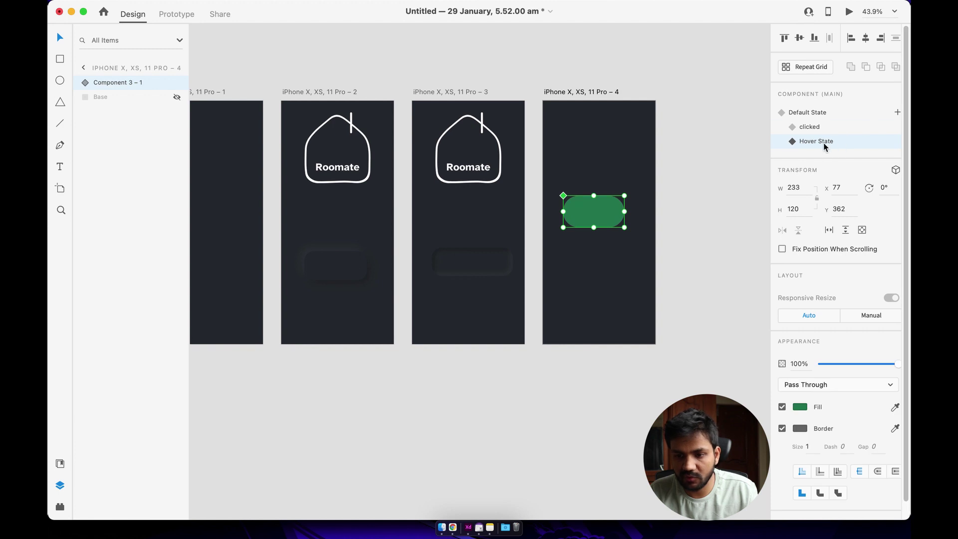
{"action": "left_click", "coordinate": [812, 128]}
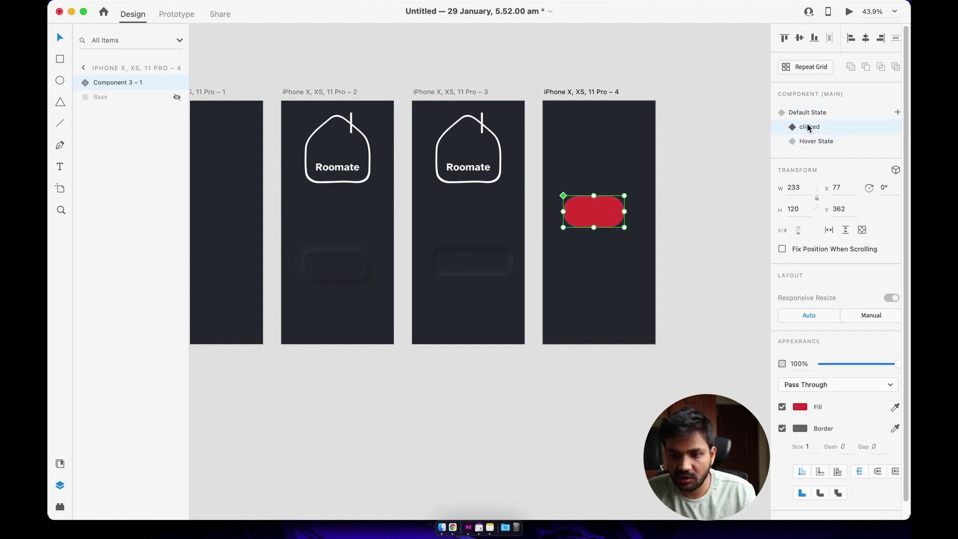
{"action": "left_click", "coordinate": [812, 114]}
{"action": "left_click", "coordinate": [719, 184]}
{"action": "left_click", "coordinate": [594, 210]}
{"action": "scroll", "coordinate": [594, 209], "scroll_direction": "right", "scroll_amount": 2}
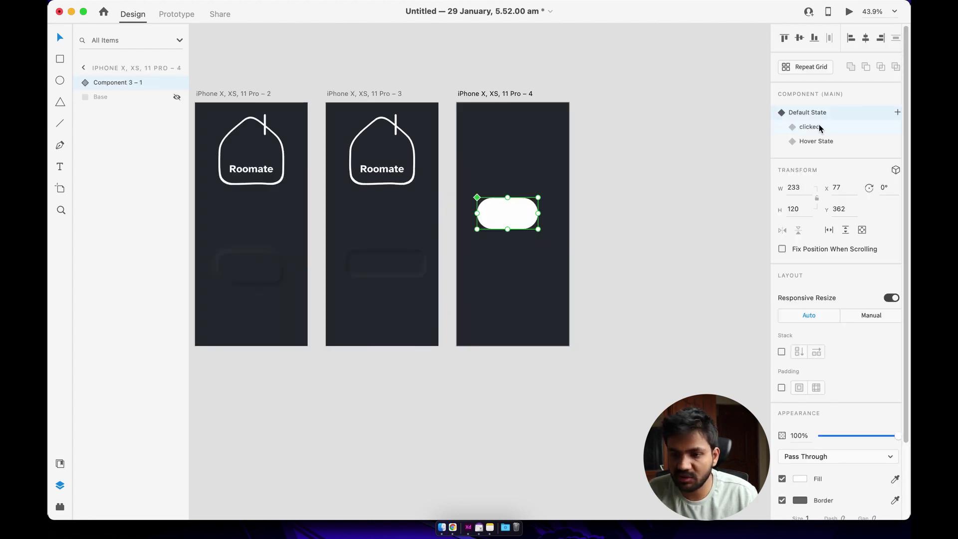
Rename the component's clicked state as "red"
{"action": "left_click", "coordinate": [810, 127]}
{"action": "double_click", "coordinate": [812, 129]}
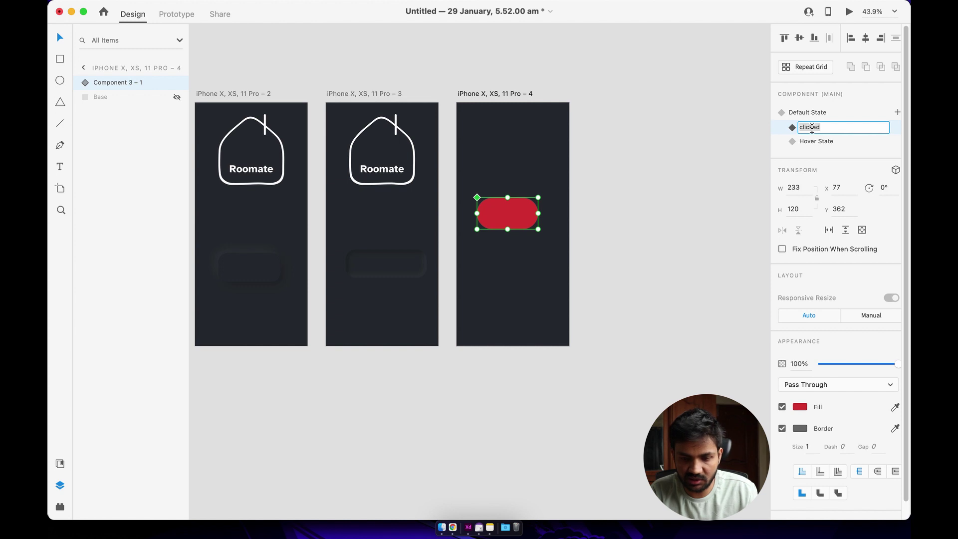
{"action": "type", "text": "red"}
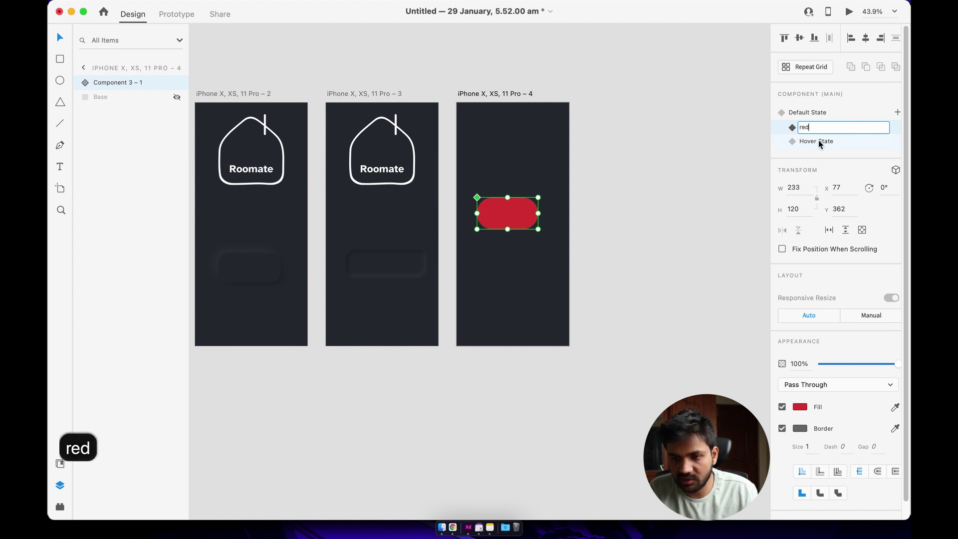
{"action": "left_click", "coordinate": [814, 142]}
{"action": "left_click", "coordinate": [807, 129]}
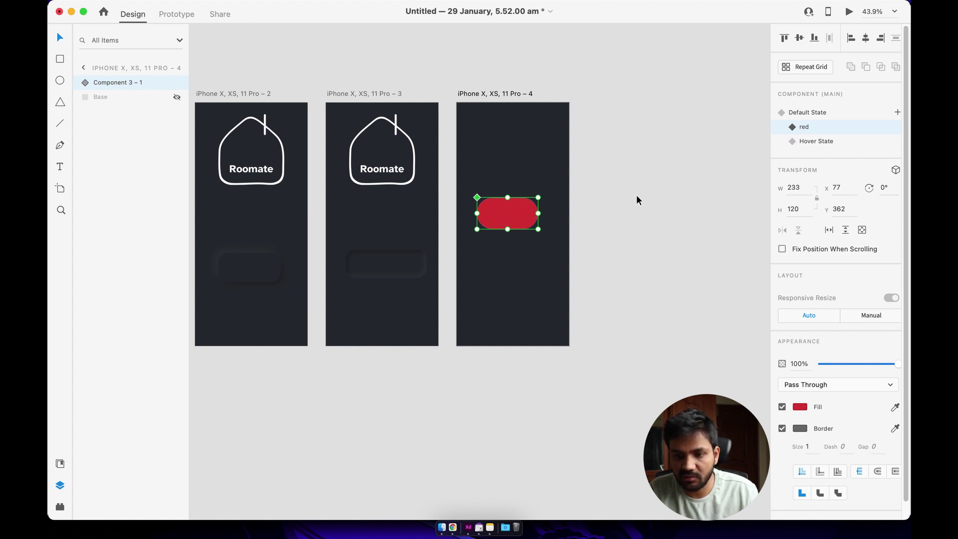
Return the component to its default state and preview the fourth artboard to test the hover effect
{"action": "left_click", "coordinate": [809, 149]}
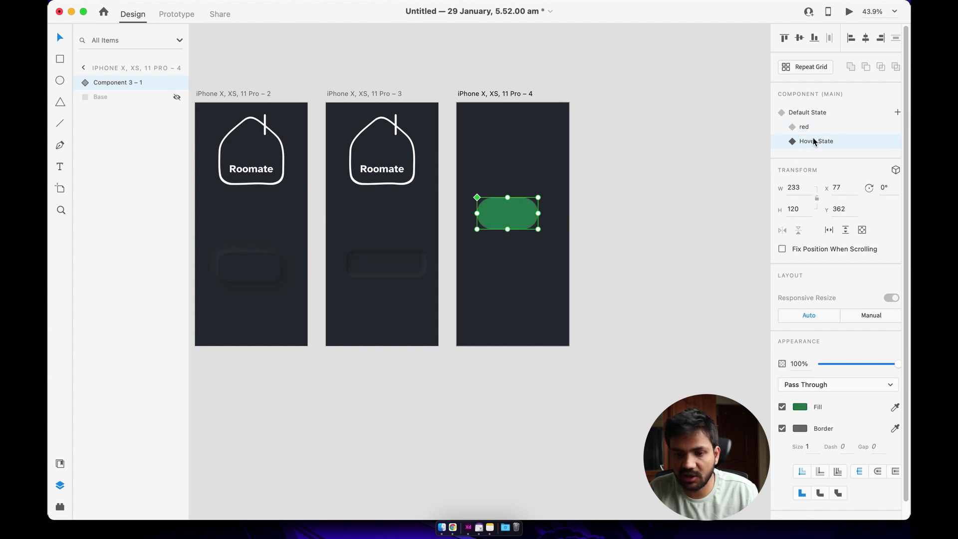
{"action": "left_click", "coordinate": [810, 113]}
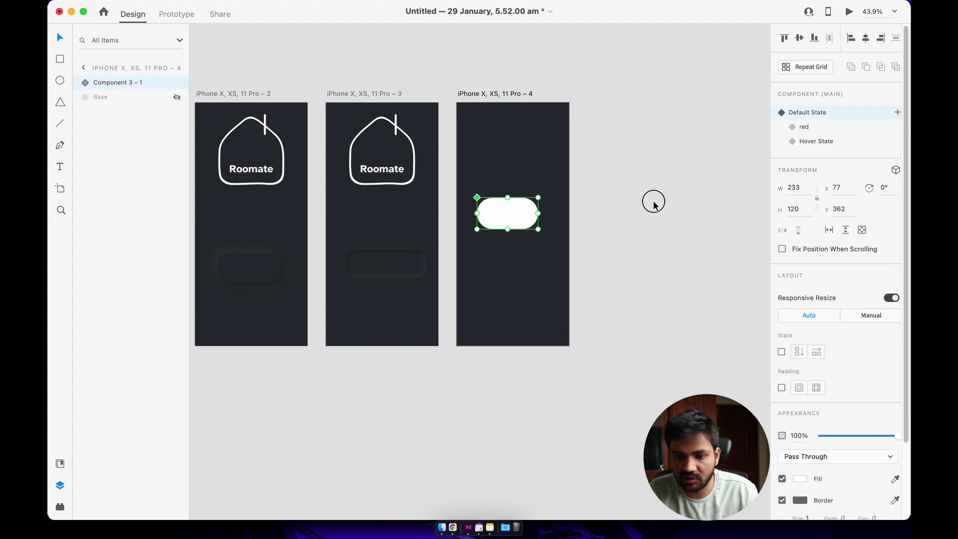
{"action": "left_click", "coordinate": [495, 95]}
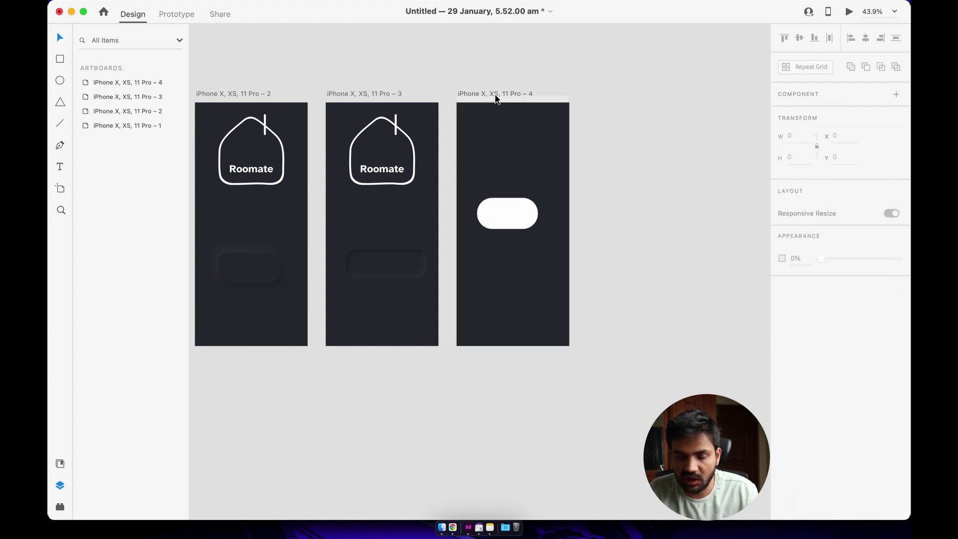
{"action": "left_click", "coordinate": [849, 12]}
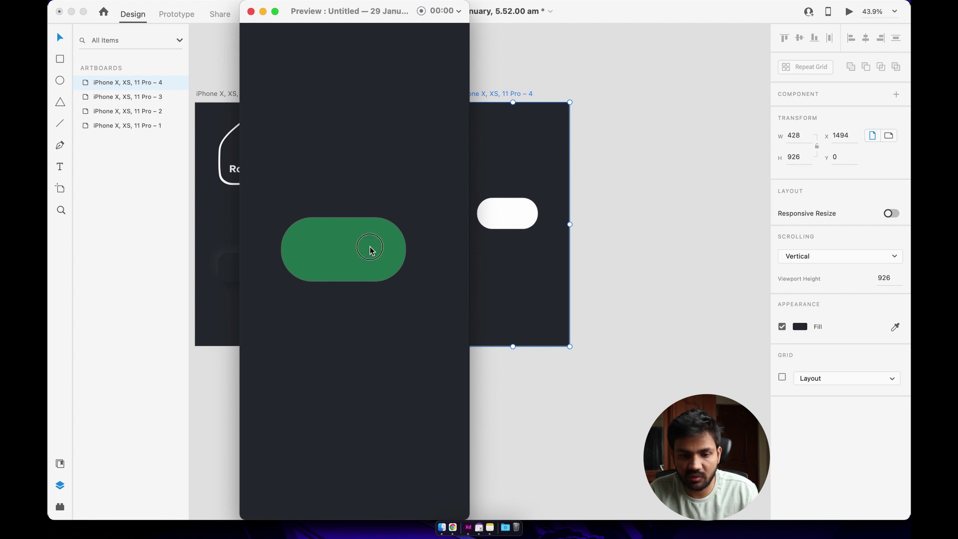
{"action": "left_click", "coordinate": [345, 247]}
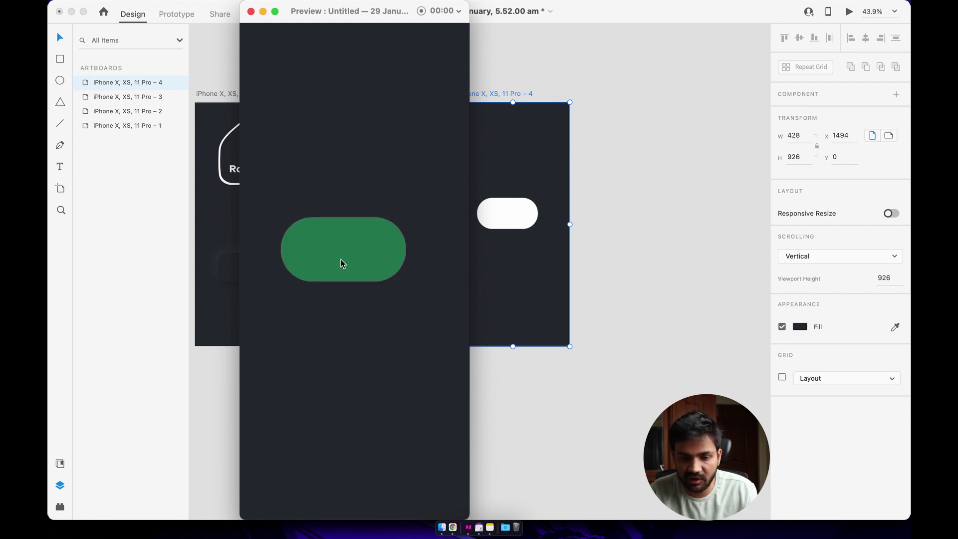
{"action": "left_click", "coordinate": [250, 11]}
Switch the rounded rectangle component on the fourth artboard to its hover state
{"action": "left_click", "coordinate": [517, 202]}
{"action": "left_click", "coordinate": [823, 143]}
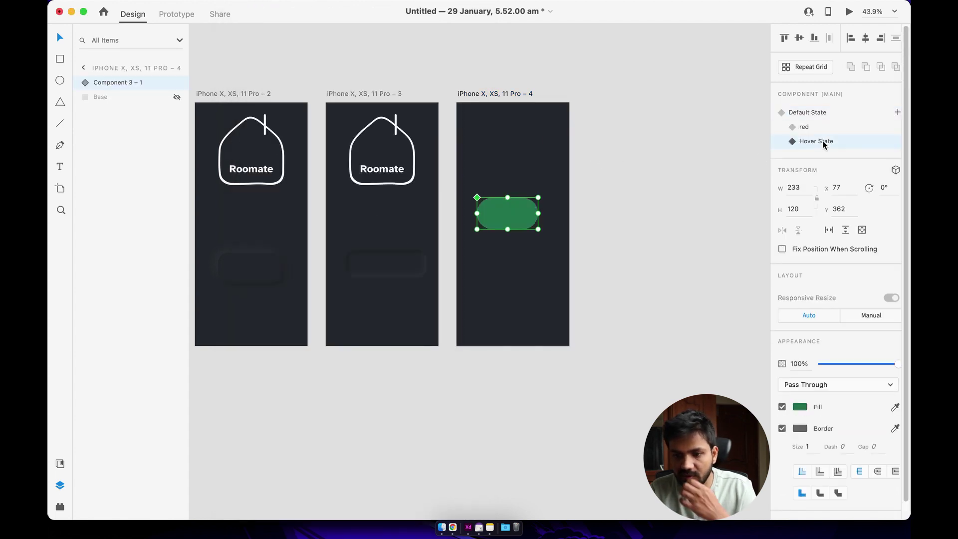
{"action": "left_click", "coordinate": [682, 164]}
{"action": "left_click", "coordinate": [512, 218]}
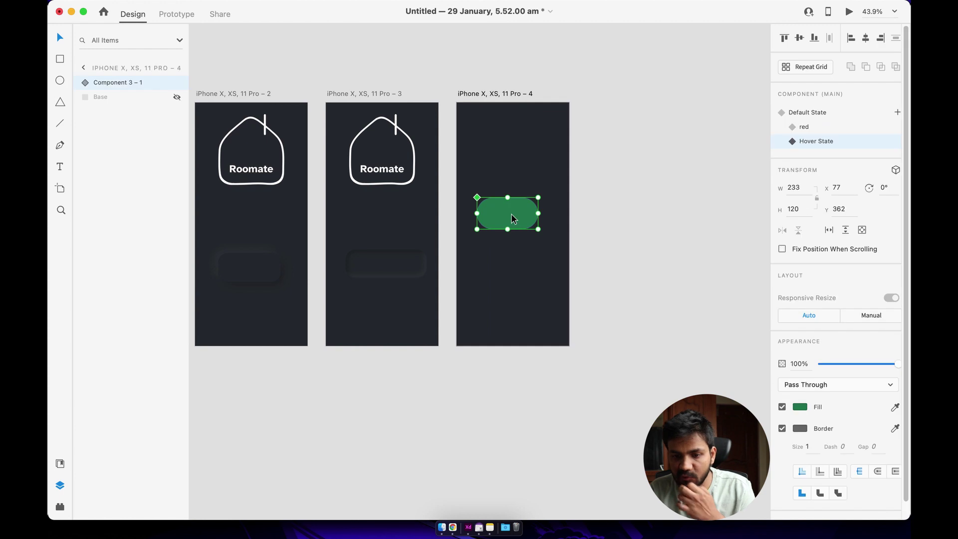
Copy the neumorphic button's Base, light and shadow shapes from the second artboard onto the fourth artboard, below the green button
{"action": "scroll", "coordinate": [604, 198], "scroll_direction": "left", "scroll_amount": 5}
{"action": "scroll", "coordinate": [604, 197], "scroll_direction": "down", "scroll_amount": 2}
{"action": "left_click", "coordinate": [327, 234]}
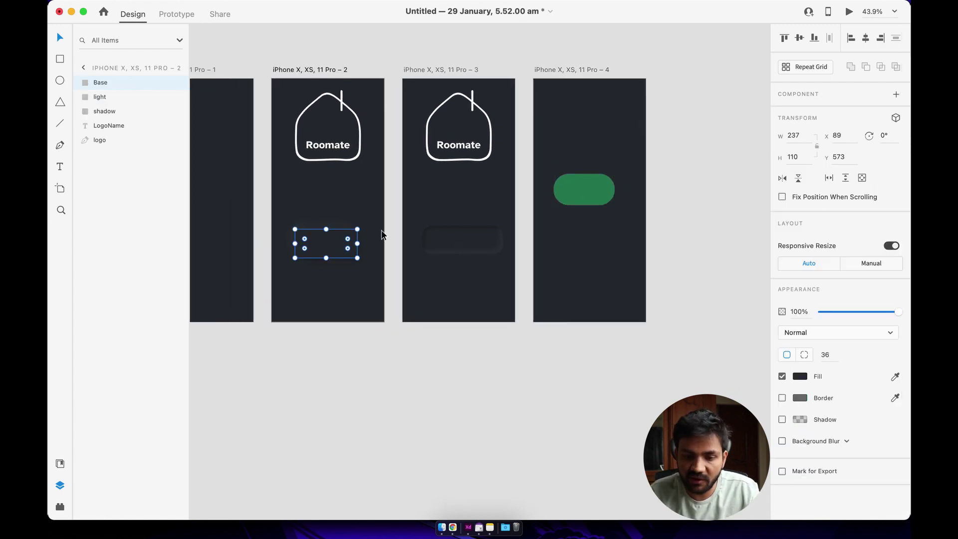
{"action": "key", "text": "Escape"}
{"action": "left_click", "coordinate": [325, 248]}
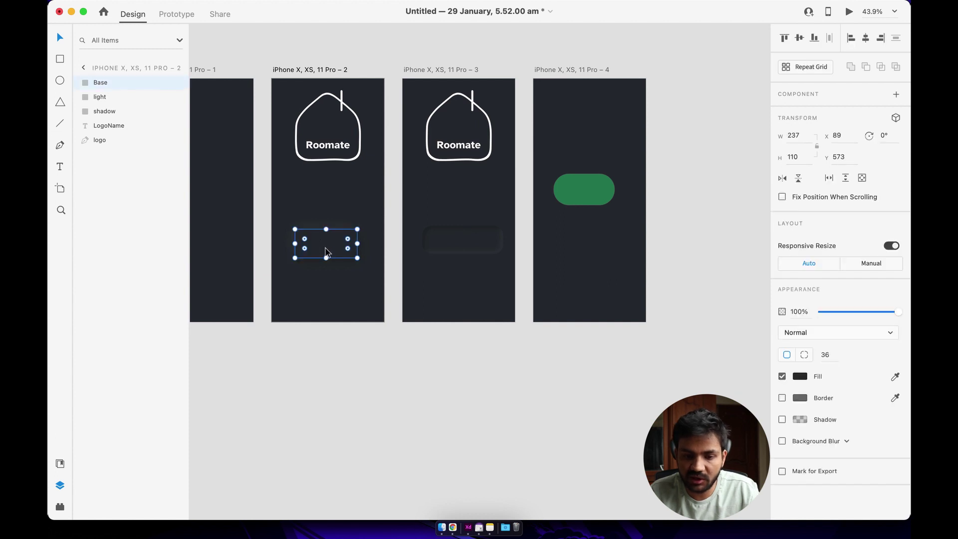
{"action": "left_click", "coordinate": [449, 227]}
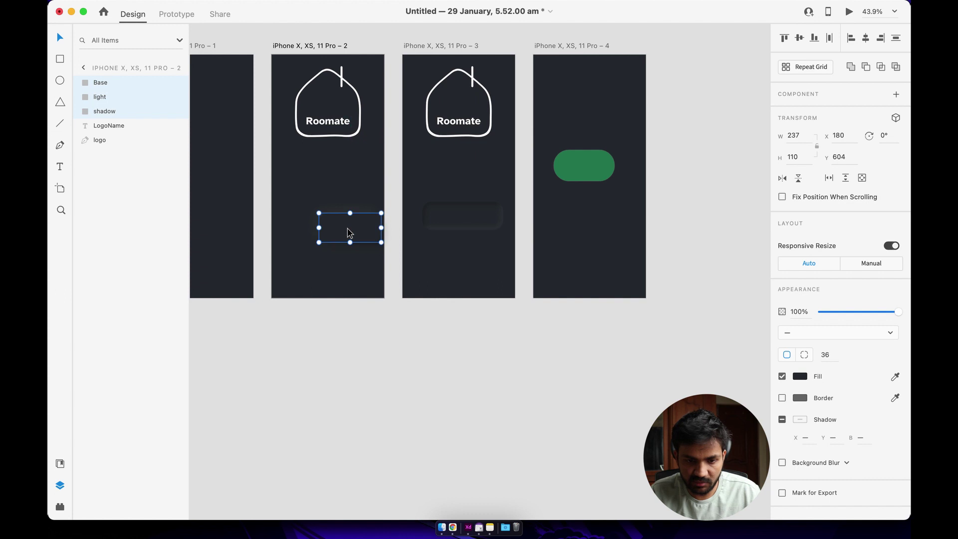
{"action": "left_click_drag", "start_coordinate": [346, 229], "coordinate": [579, 231]}
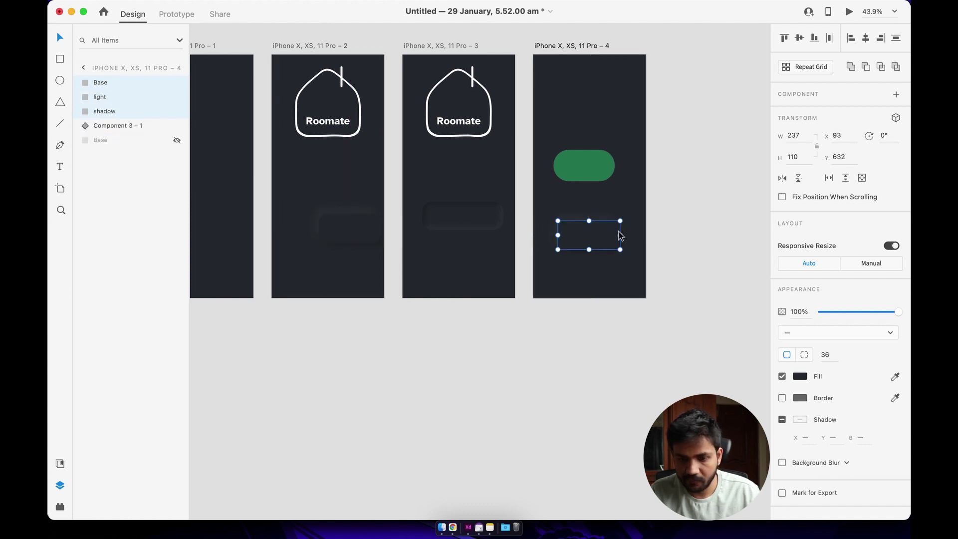
Delete the green rounded button component from the fourth artboard
{"action": "scroll", "coordinate": [624, 223], "scroll_direction": "right", "scroll_amount": 2}
{"action": "left_click", "coordinate": [573, 174]}
{"action": "key", "text": "BackSpace"}
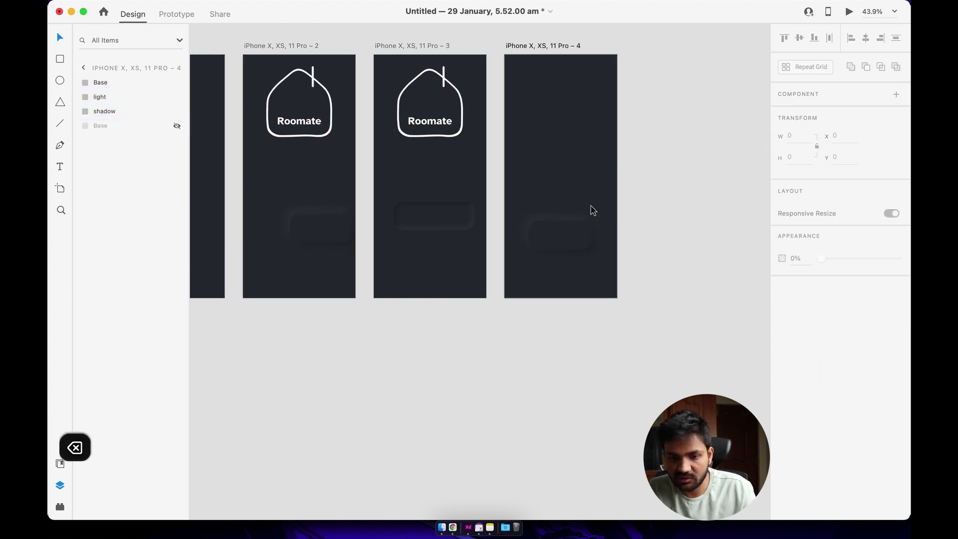
Combine the Base, light and shadow shapes on the fourth artboard into a single component
{"action": "scroll", "coordinate": [590, 207], "scroll_direction": "up", "scroll_amount": 3}
{"action": "left_click_drag", "start_coordinate": [447, 183], "coordinate": [594, 300]}
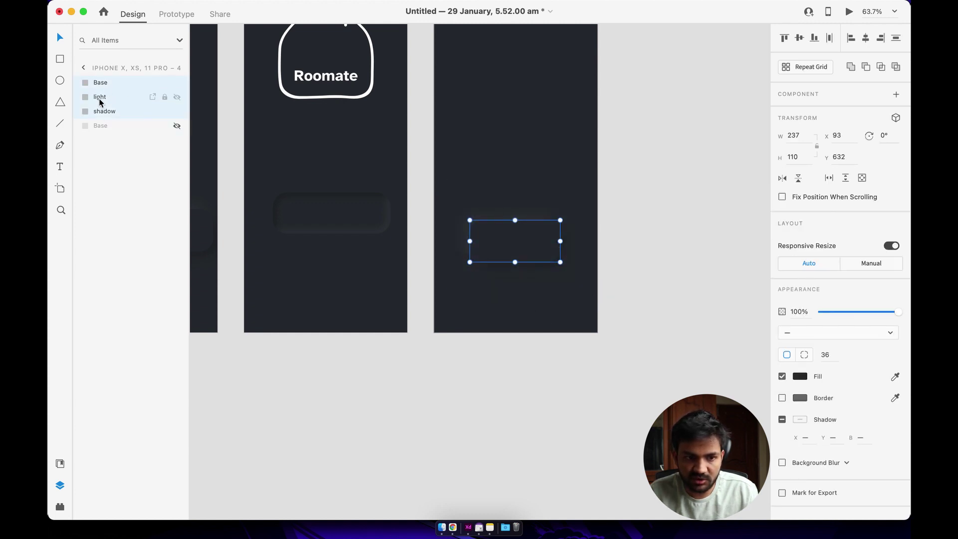
{"action": "right_click", "coordinate": [521, 249]}
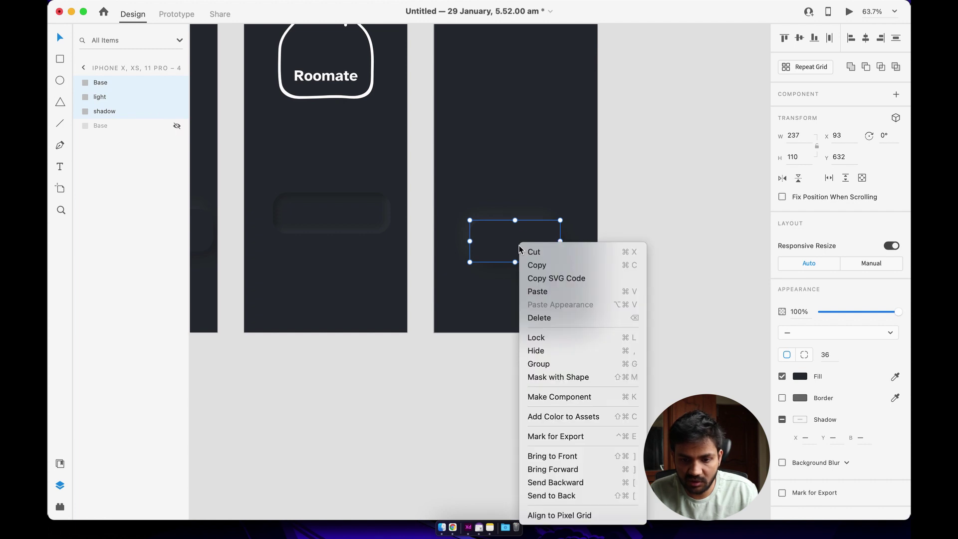
{"action": "left_click", "coordinate": [559, 397]}
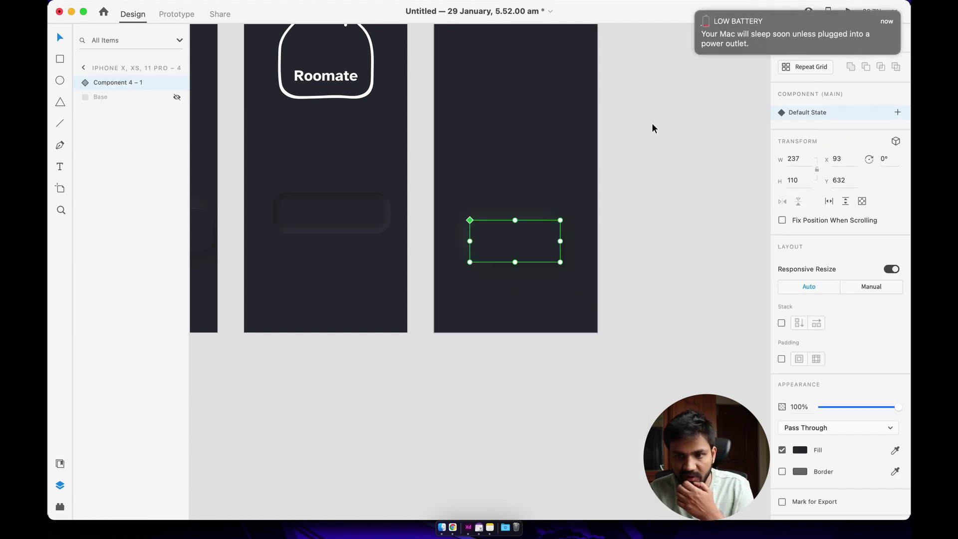
{"action": "left_click", "coordinate": [676, 202]}
{"action": "left_click", "coordinate": [532, 221]}
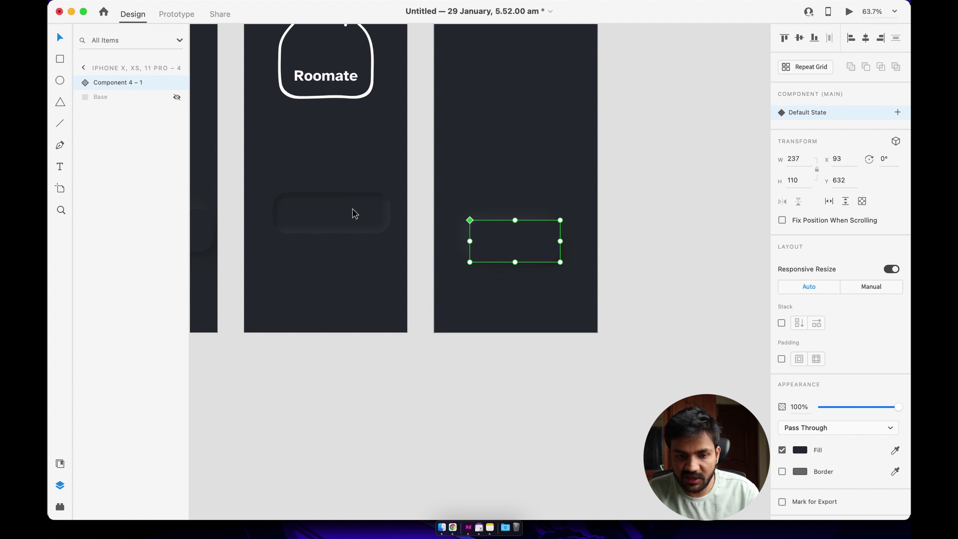
{"action": "left_click", "coordinate": [622, 196]}
{"action": "left_click", "coordinate": [501, 262]}
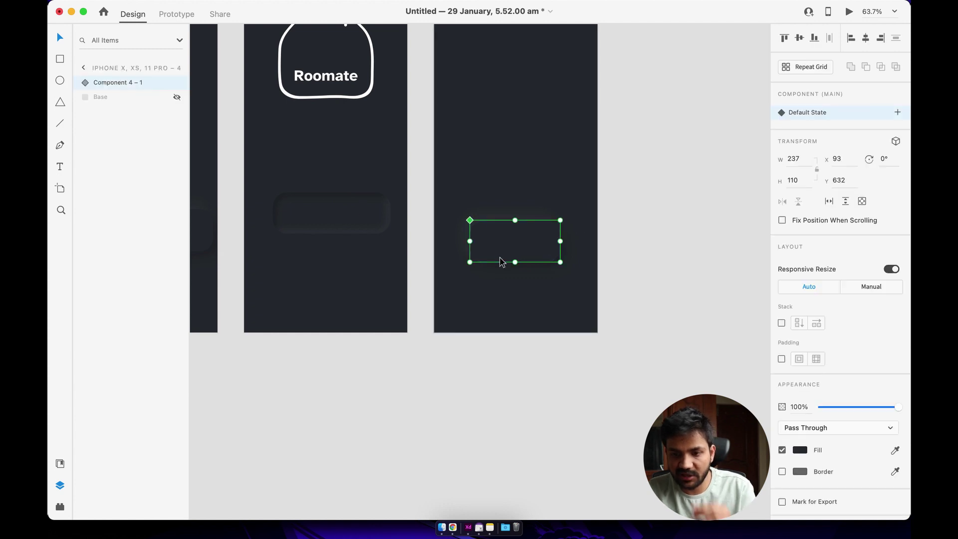
Add a new state named "Clicked State" to the fourth artboard's button component
{"action": "left_click", "coordinate": [896, 112]}
{"action": "left_click", "coordinate": [812, 121]}
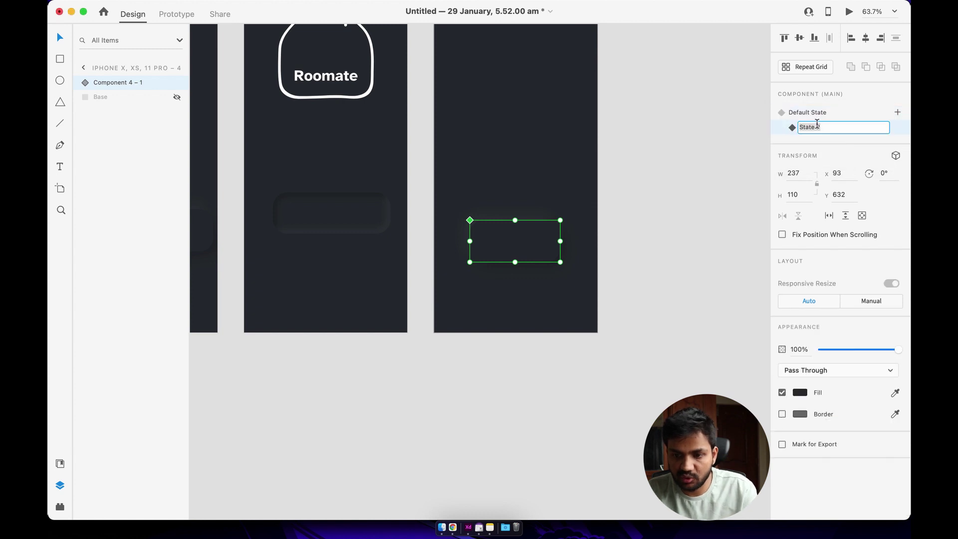
{"action": "type", "text": "Cliked"}
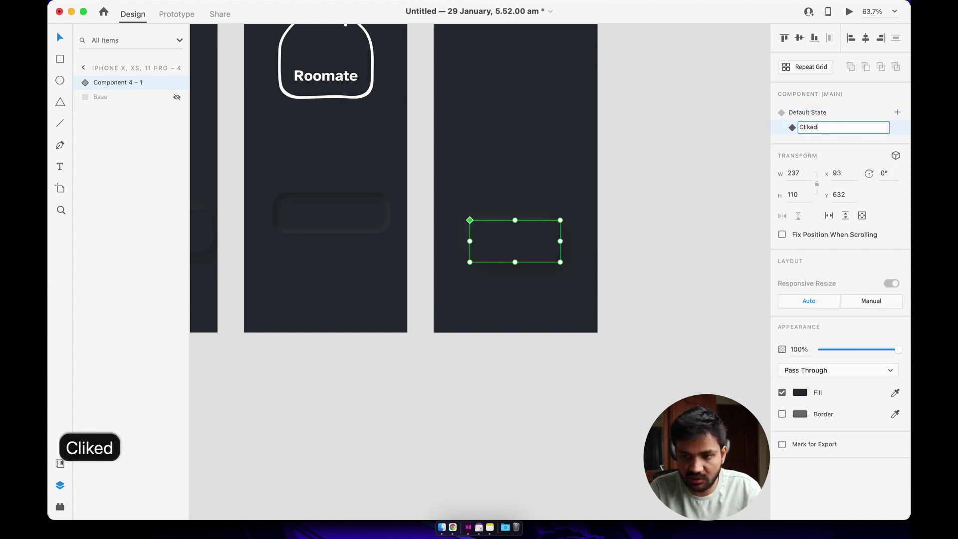
{"action": "key", "text": "BackSpace"}
{"action": "key", "text": "BackSpace"}
{"action": "key", "text": "BackSpace"}
{"action": "type", "text": "cked "}
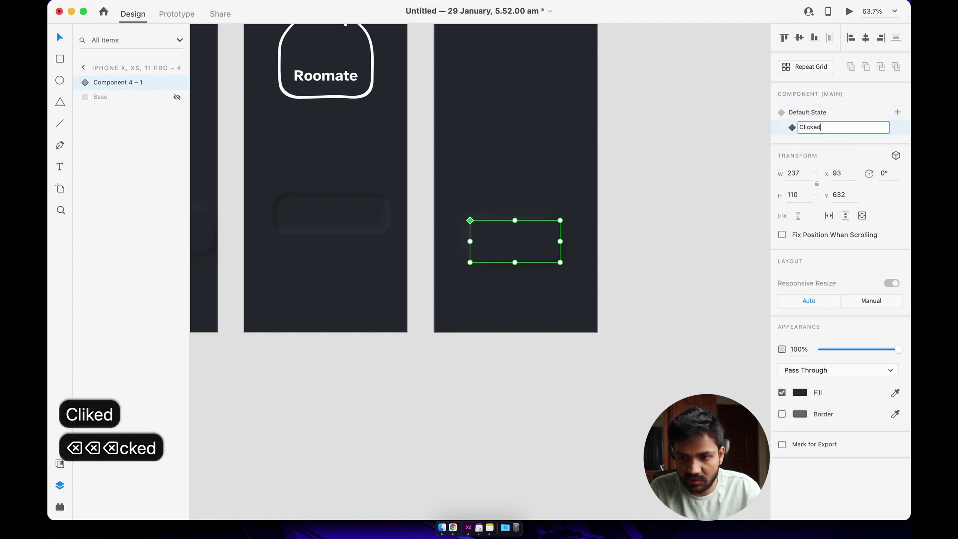
{"action": "type", "text": "State"}
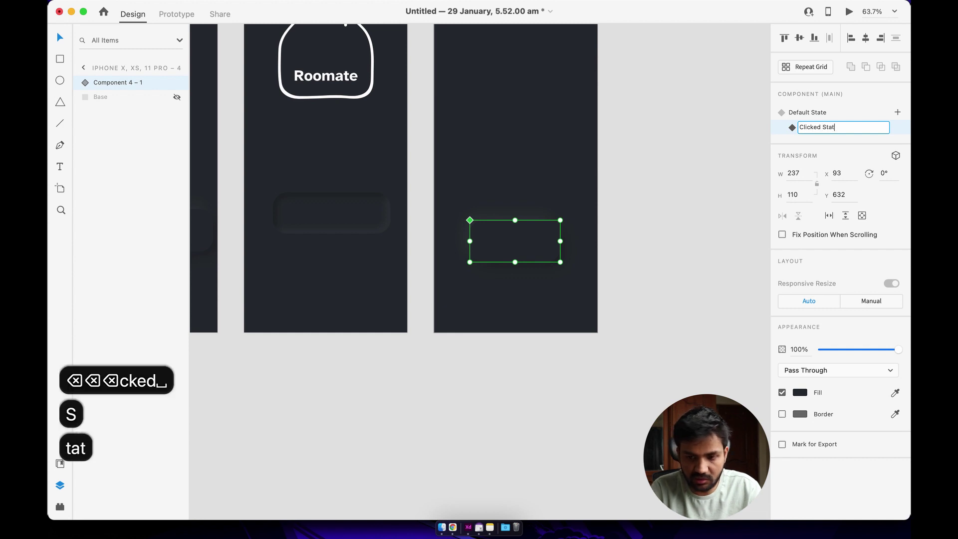
{"action": "key", "text": "Return"}
{"action": "left_click", "coordinate": [564, 208]}
{"action": "left_click", "coordinate": [524, 235]}
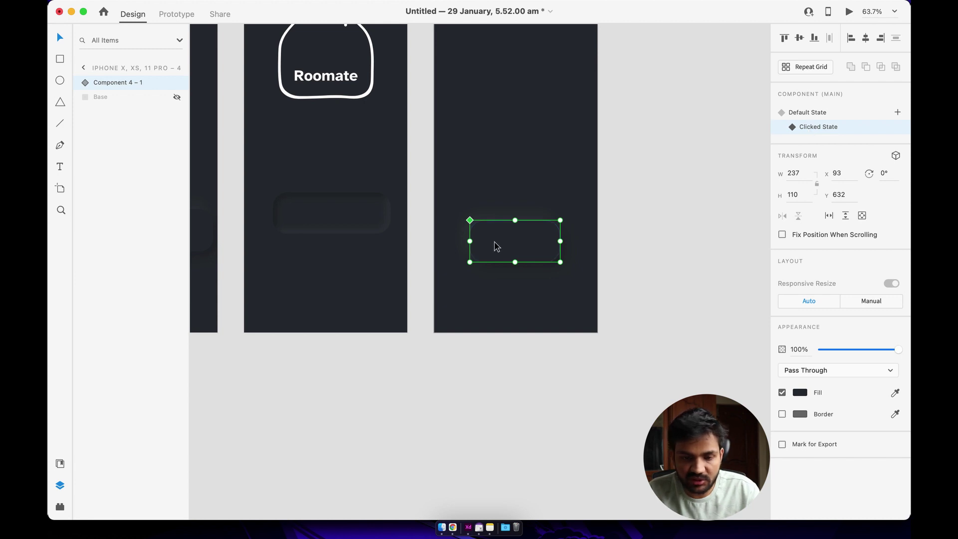
Turn off the fill and shadow of the light layer in the button component's Clicked State
{"action": "left_click", "coordinate": [86, 83]}
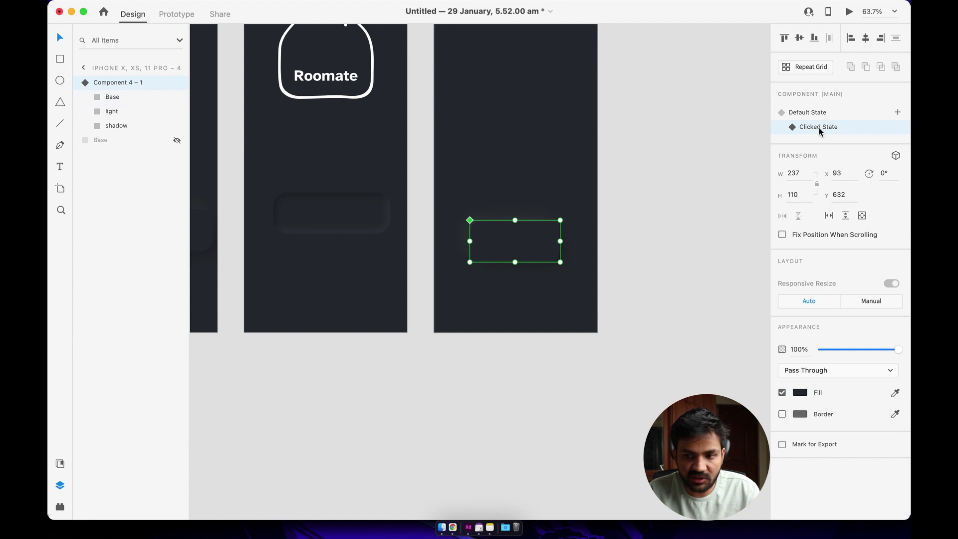
{"action": "left_click", "coordinate": [115, 111]}
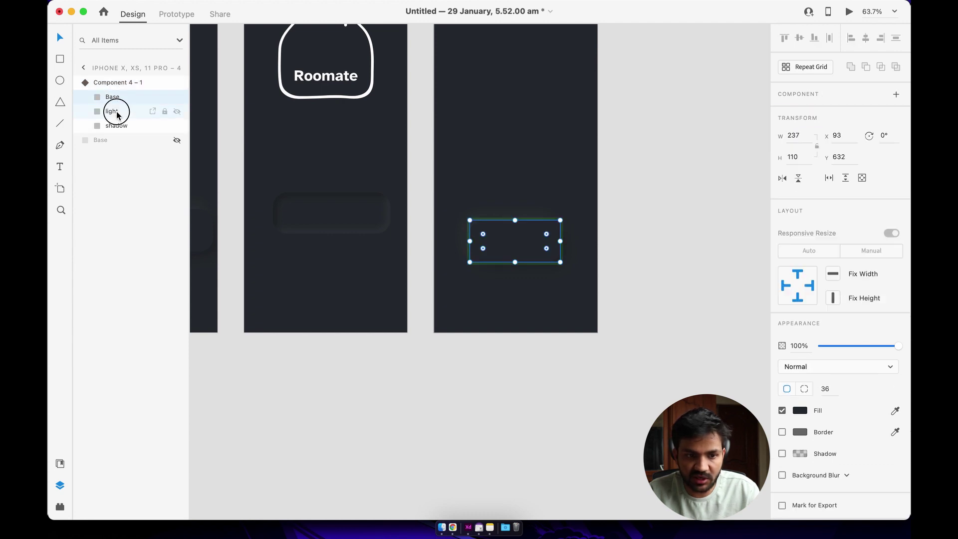
{"action": "left_click", "coordinate": [118, 127]}
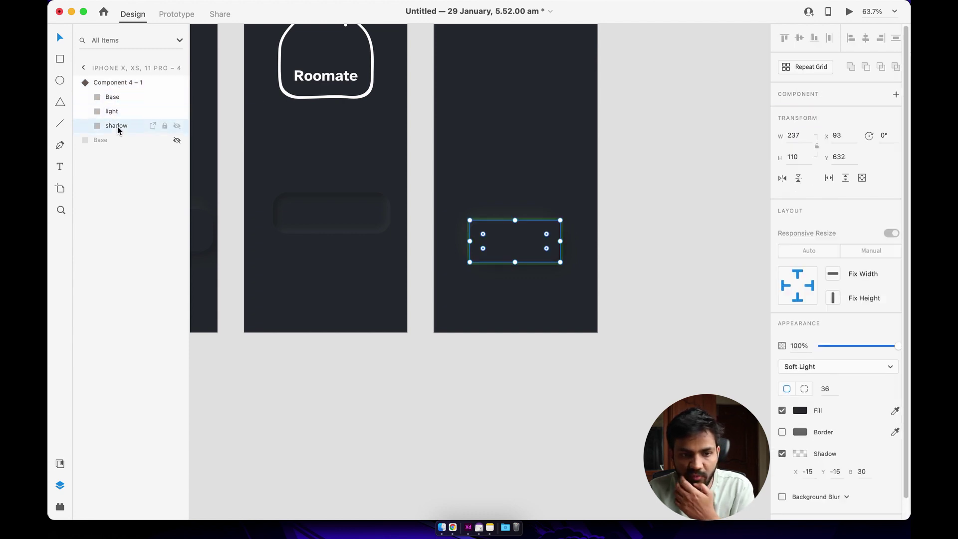
{"action": "left_click", "coordinate": [114, 114]}
{"action": "left_click", "coordinate": [123, 127]}
{"action": "left_click", "coordinate": [113, 111]}
{"action": "scroll", "coordinate": [818, 369], "scroll_direction": "down", "scroll_amount": 1}
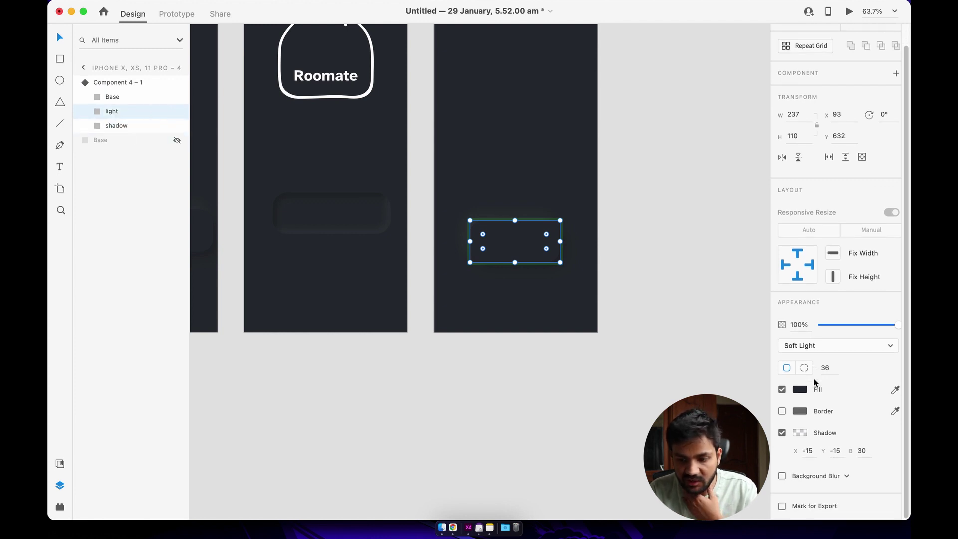
{"action": "left_click", "coordinate": [782, 389]}
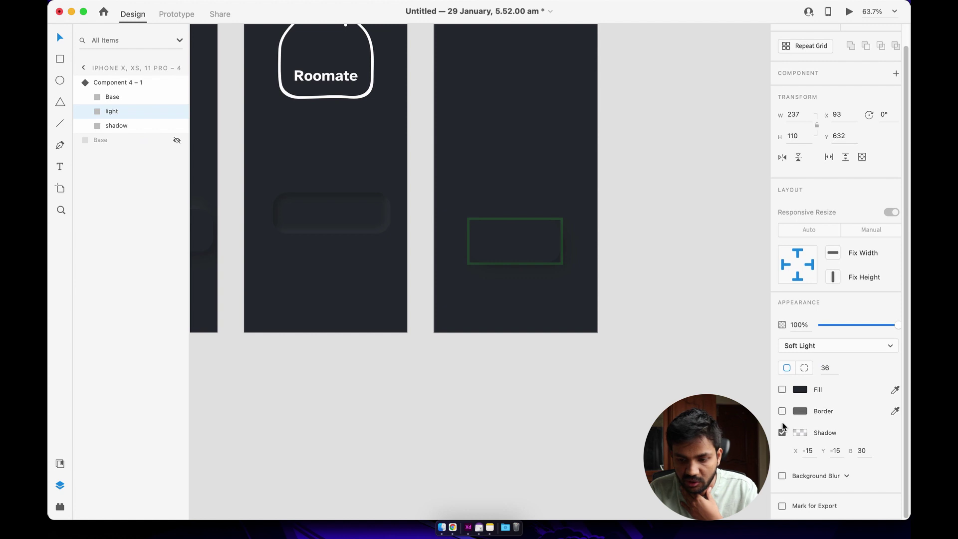
{"action": "left_click", "coordinate": [781, 432]}
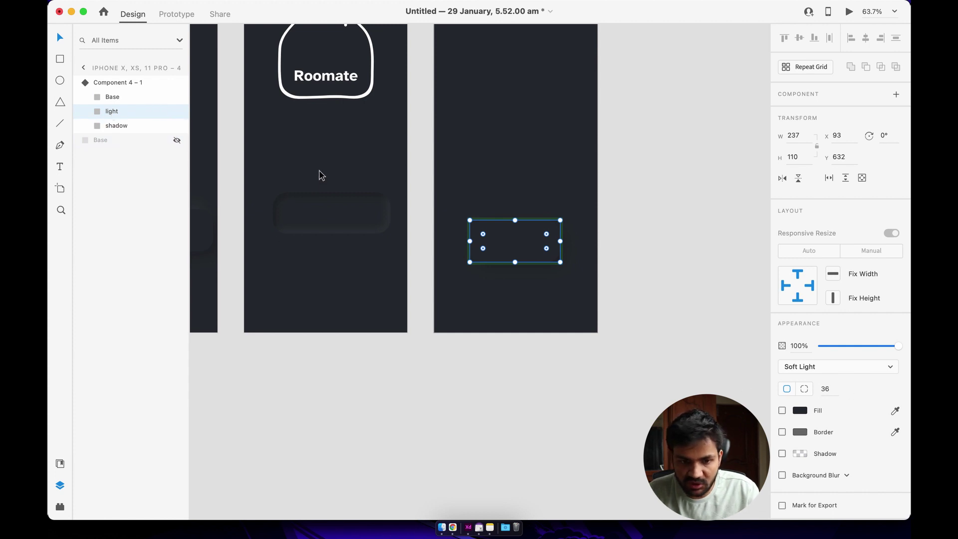
Examine the opacity, border and blur settings of the Light layer in the third artboard's masked button
{"action": "left_click", "coordinate": [328, 195]}
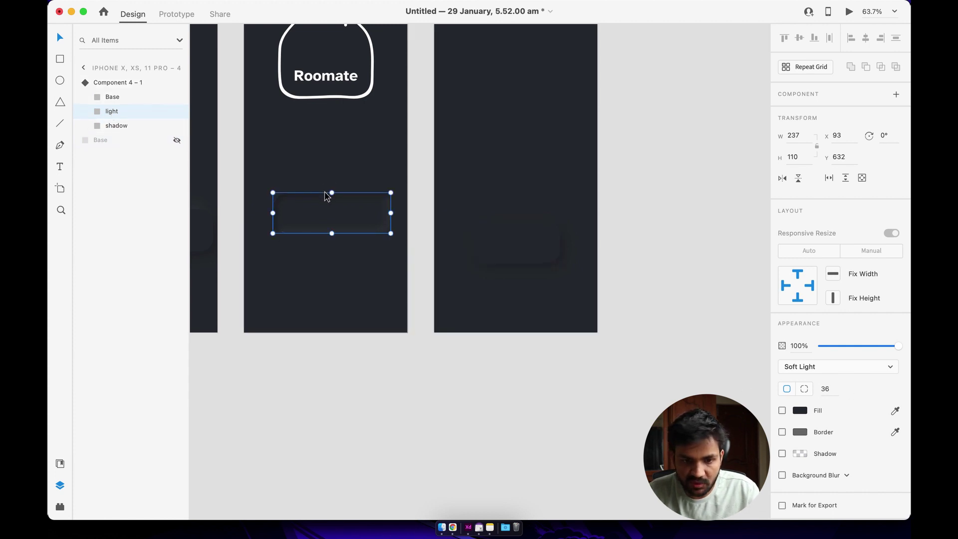
{"action": "left_click", "coordinate": [110, 110]}
{"action": "scroll", "coordinate": [804, 388], "scroll_direction": "down", "scroll_amount": 2}
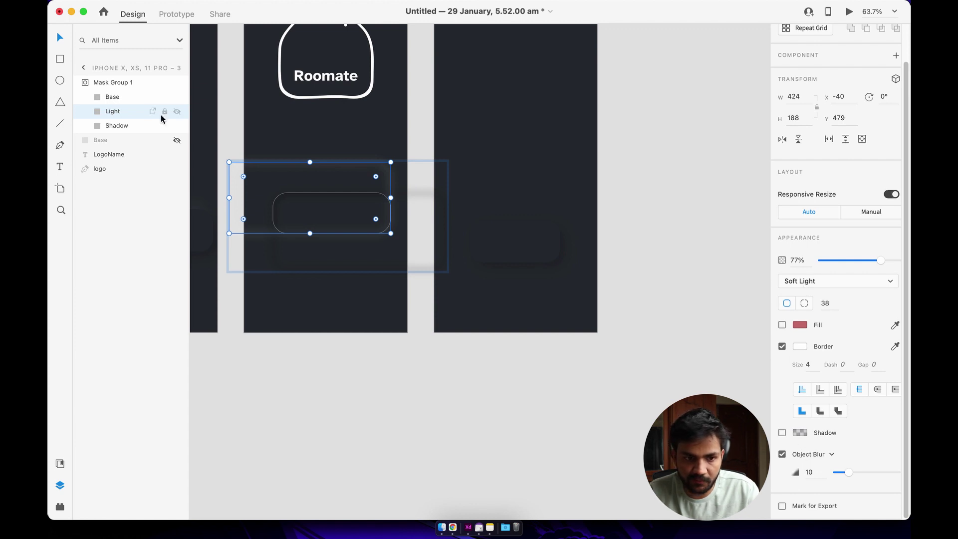
Give the light layer in the fourth artboard's component a white border of size 4
{"action": "left_click", "coordinate": [645, 201]}
{"action": "left_click", "coordinate": [506, 249]}
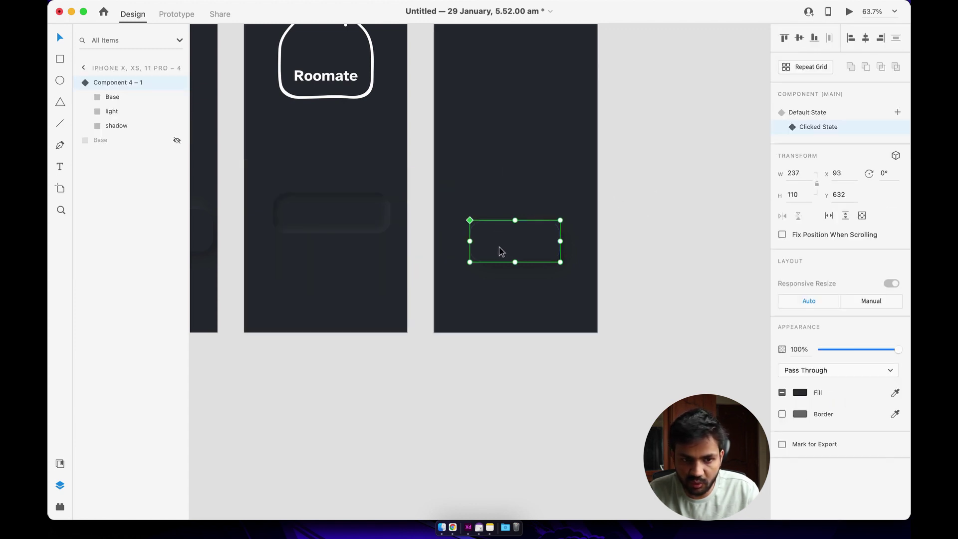
{"action": "left_click", "coordinate": [118, 112]}
{"action": "scroll", "coordinate": [726, 372], "scroll_direction": "down", "scroll_amount": 3}
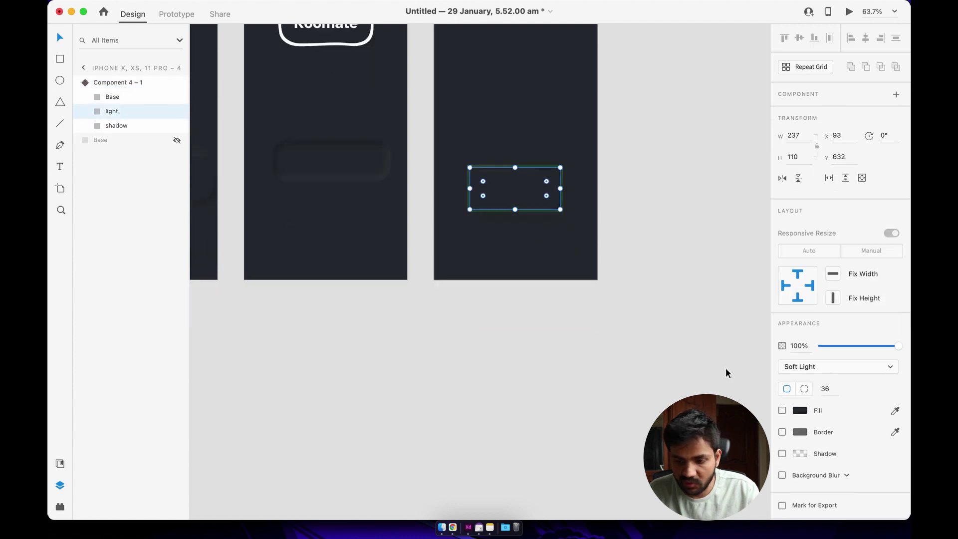
{"action": "left_click", "coordinate": [782, 432]}
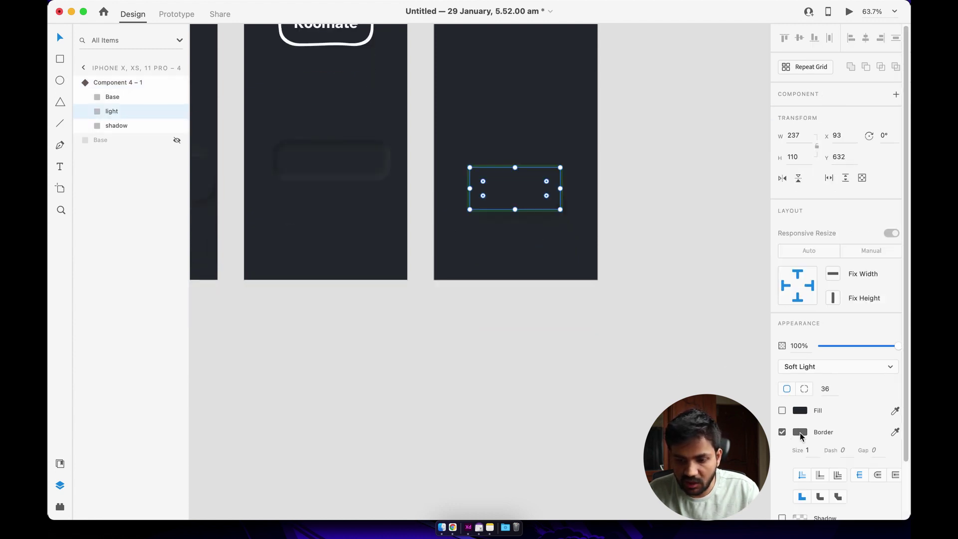
{"action": "left_click", "coordinate": [800, 433]}
{"action": "left_click_drag", "start_coordinate": [703, 424], "coordinate": [613, 333]}
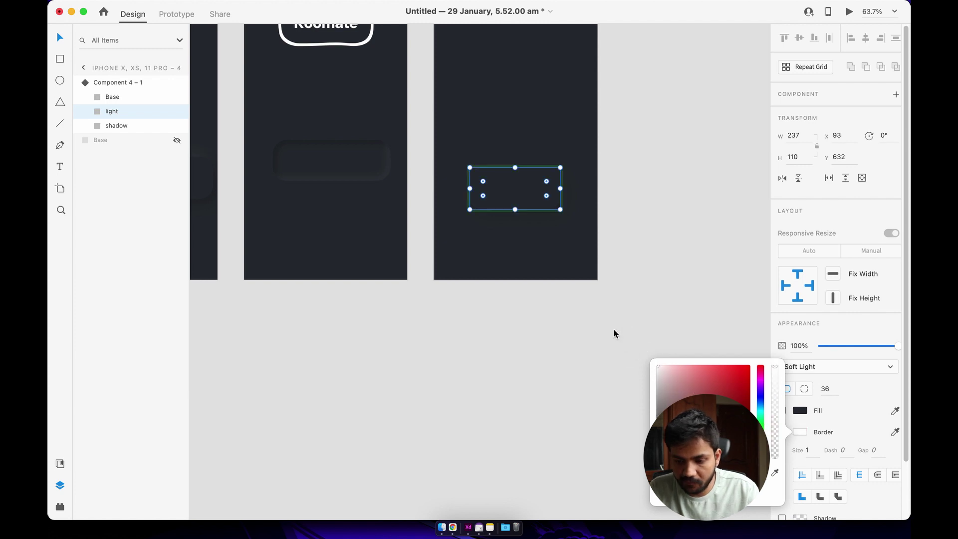
{"action": "left_click", "coordinate": [813, 452]}
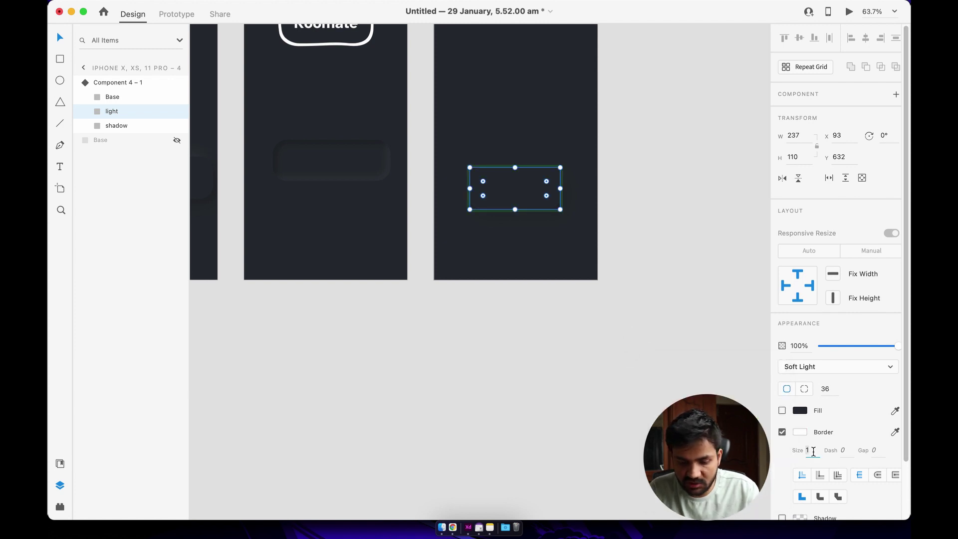
{"action": "key", "text": "BackSpace"}
{"action": "type", "text": "4"}
Apply an Object Blur of 10 to the light layer and lower its opacity to 75%
{"action": "scroll", "coordinate": [830, 438], "scroll_direction": "down", "scroll_amount": 3}
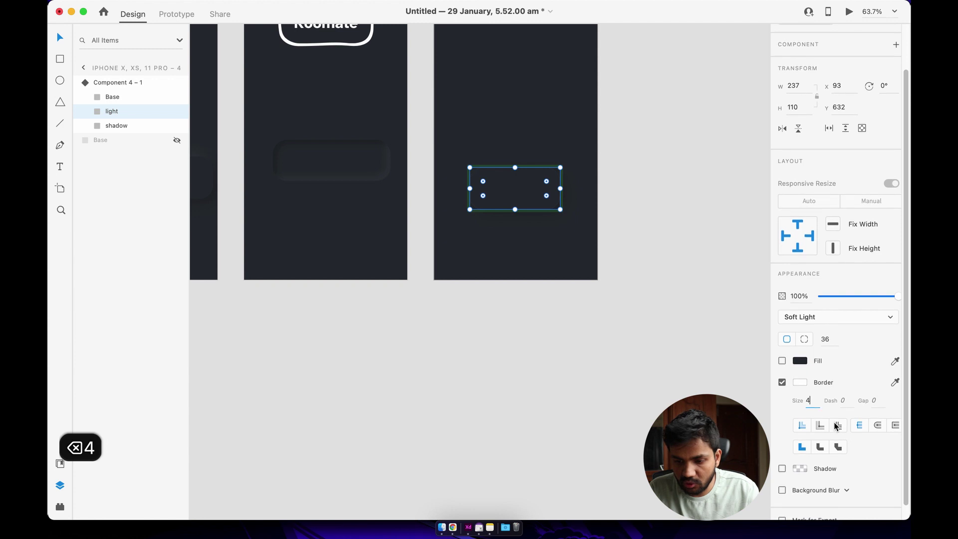
{"action": "left_click", "coordinate": [844, 474]}
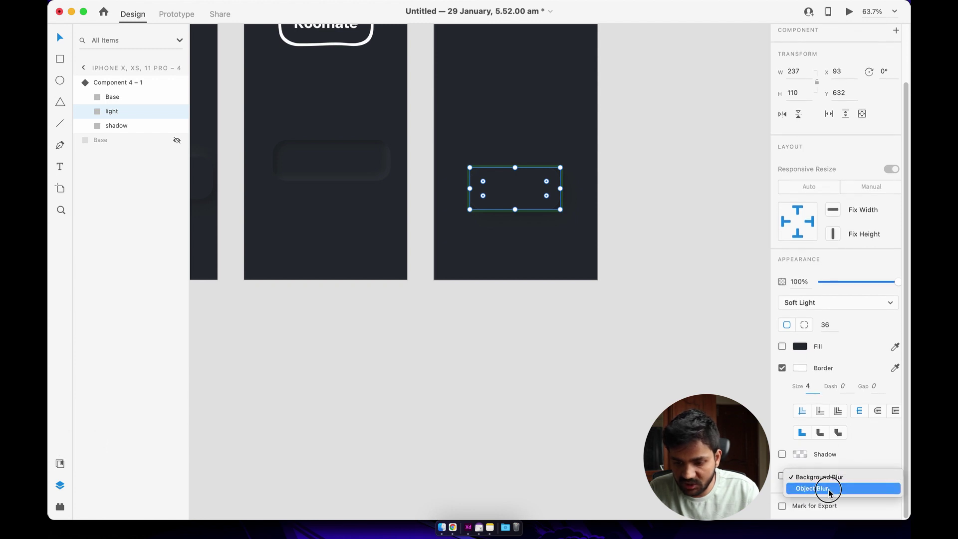
{"action": "left_click", "coordinate": [828, 489]}
{"action": "left_click_drag", "start_coordinate": [842, 493], "coordinate": [848, 493]}
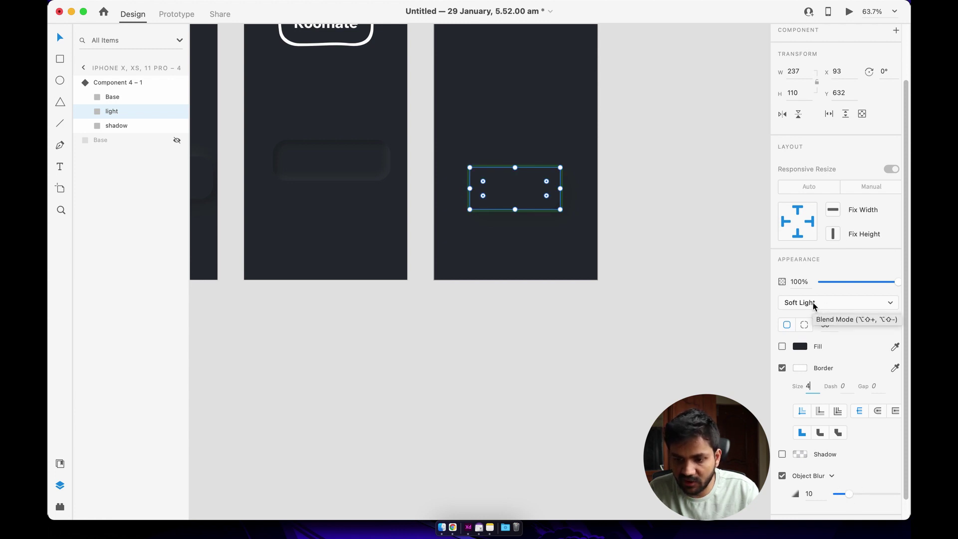
{"action": "left_click_drag", "start_coordinate": [898, 282], "coordinate": [880, 287]}
{"action": "left_click", "coordinate": [674, 245]}
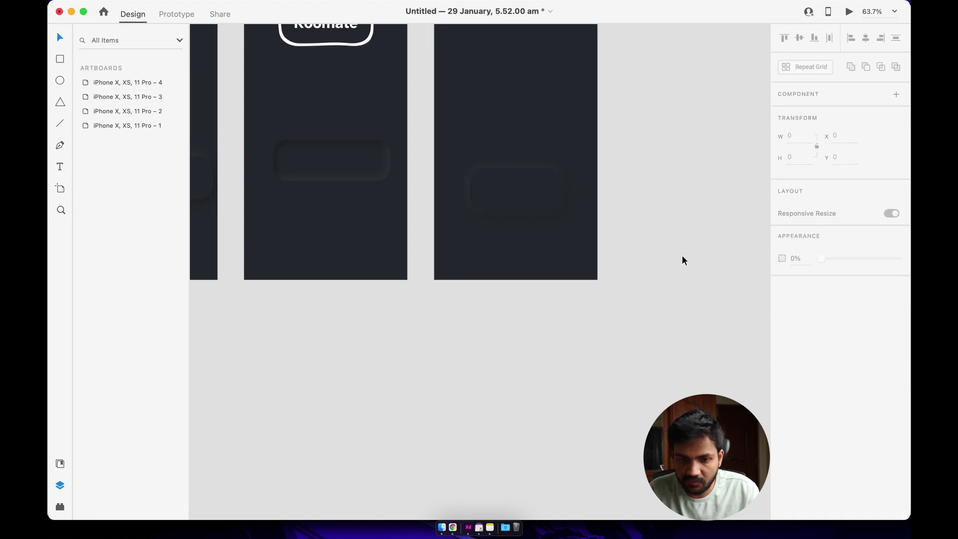
Enlarge the light layer of the fourth artboard's button component upward and to the left, to 368 wide by 190 high
{"action": "left_click", "coordinate": [487, 190]}
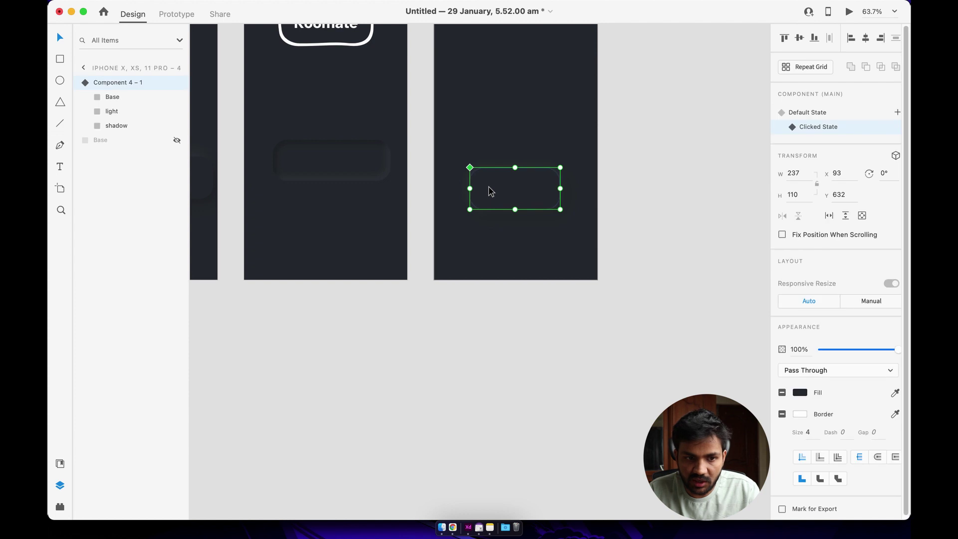
{"action": "left_click", "coordinate": [118, 127]}
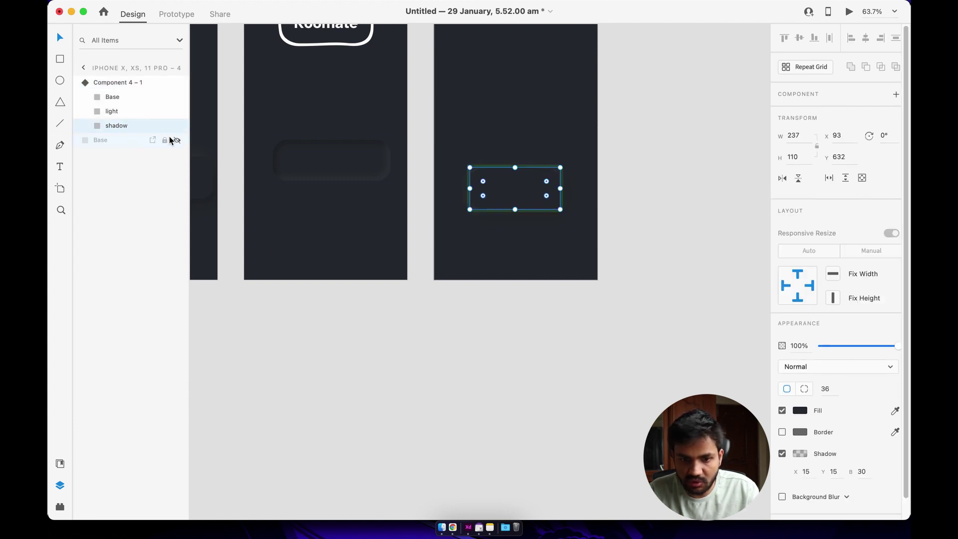
{"action": "left_click", "coordinate": [132, 112]}
{"action": "left_click_drag", "start_coordinate": [515, 168], "coordinate": [515, 137]}
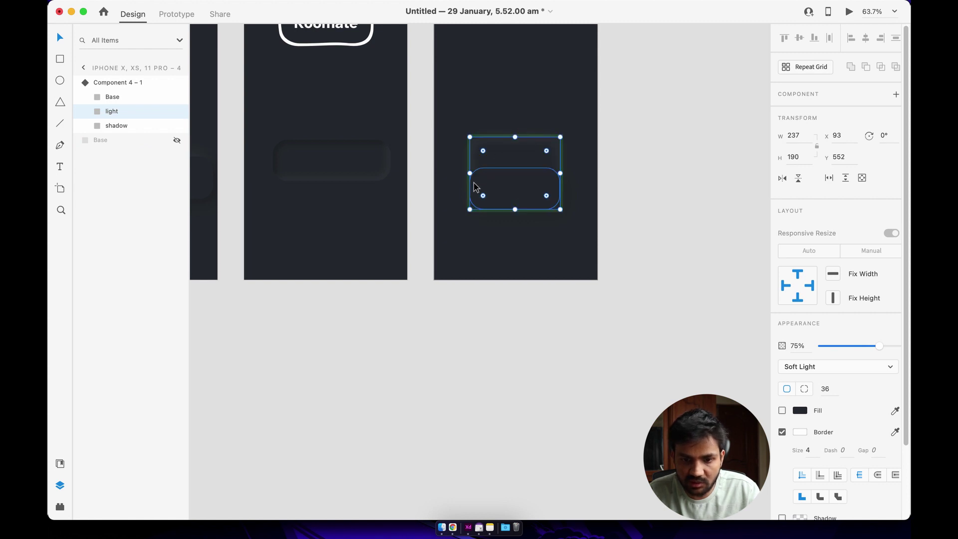
{"action": "left_click_drag", "start_coordinate": [469, 174], "coordinate": [419, 173]}
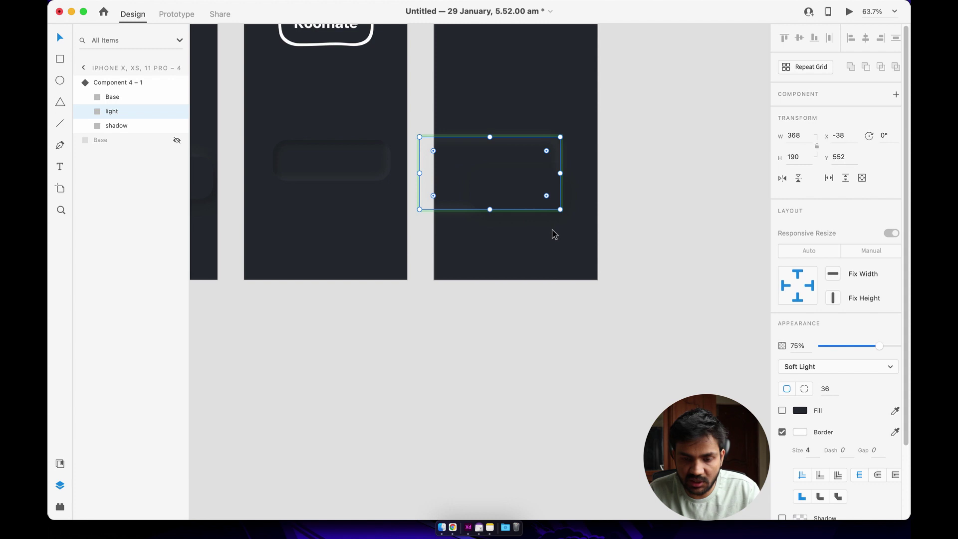
Turn off the fill and shadow of the shadow layer in the component's Clicked State
{"action": "left_click", "coordinate": [121, 126]}
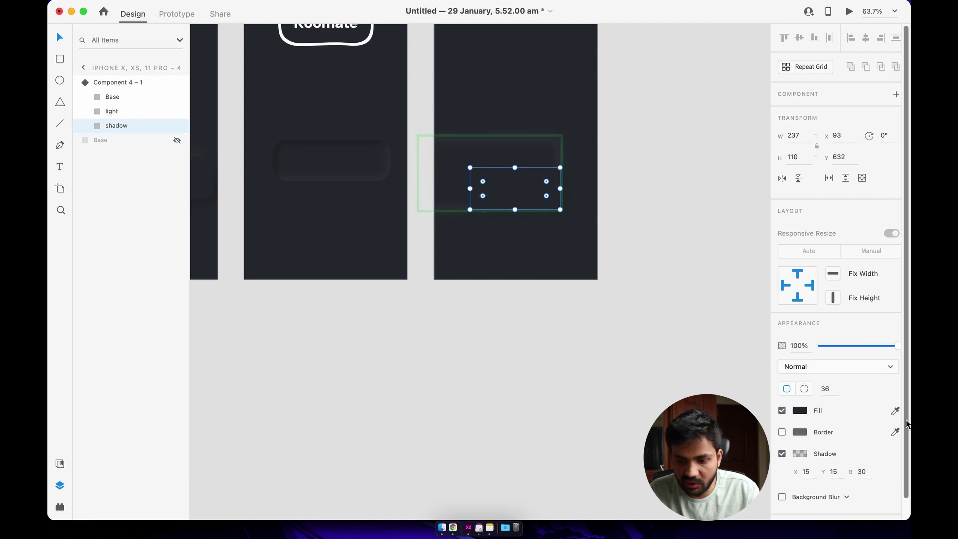
{"action": "left_click", "coordinate": [781, 411]}
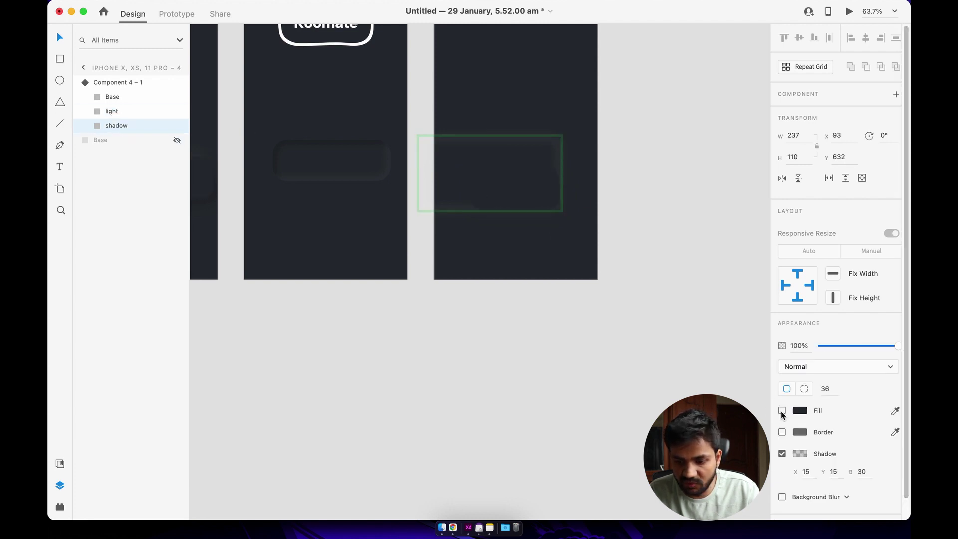
{"action": "left_click", "coordinate": [782, 454]}
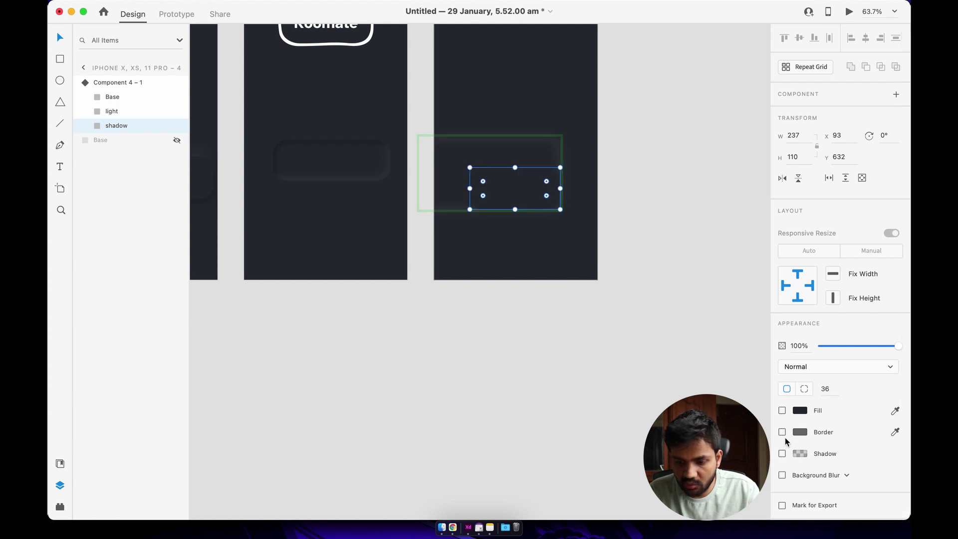
Give the shadow layer a black border of size 4
{"action": "left_click", "coordinate": [781, 432]}
{"action": "left_click", "coordinate": [809, 449]}
{"action": "key", "text": "BackSpace"}
{"action": "type", "text": "4"}
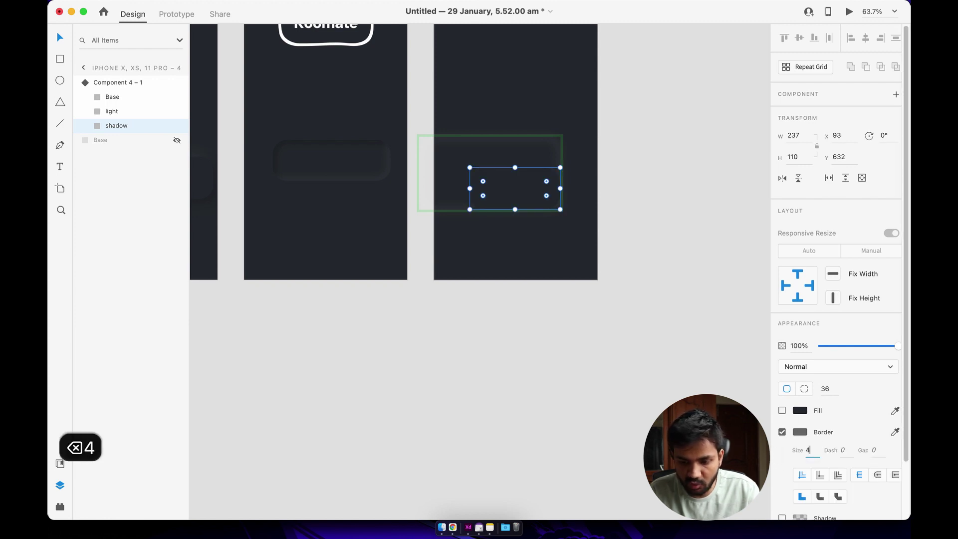
{"action": "left_click", "coordinate": [801, 431]}
{"action": "left_click_drag", "start_coordinate": [708, 479], "coordinate": [624, 483]}
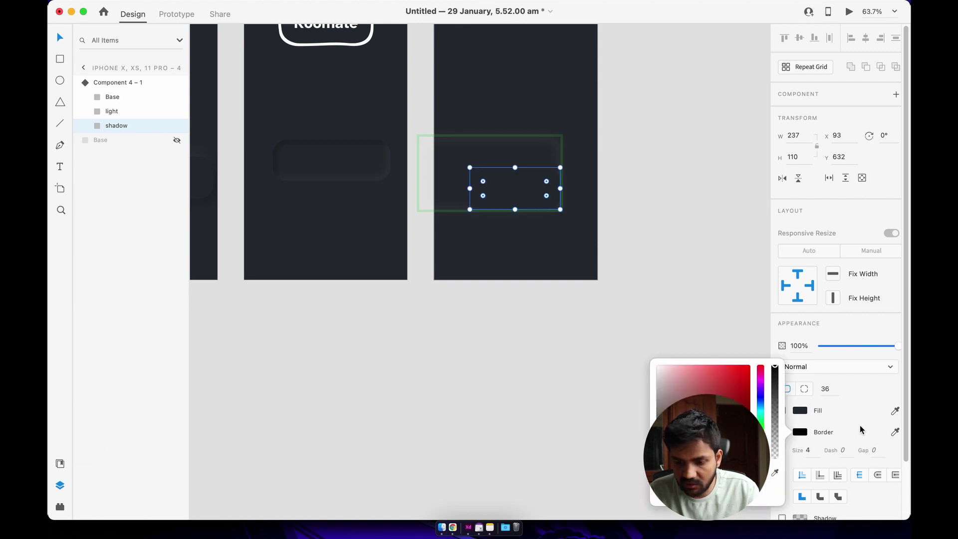
{"action": "left_click", "coordinate": [840, 432]}
Apply an Object Blur of 10 to the shadow layer
{"action": "scroll", "coordinate": [840, 431], "scroll_direction": "down", "scroll_amount": 3}
{"action": "left_click", "coordinate": [846, 475]}
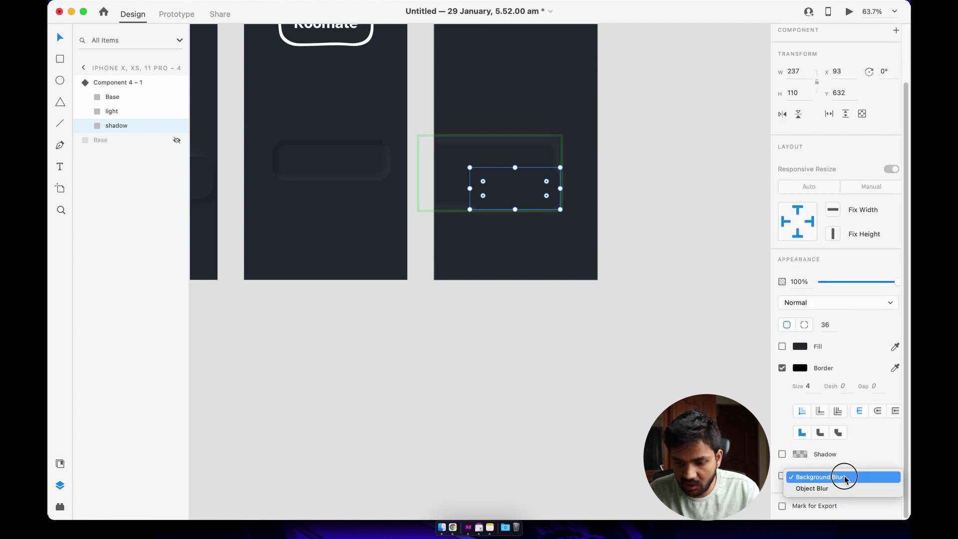
{"action": "left_click", "coordinate": [825, 490]}
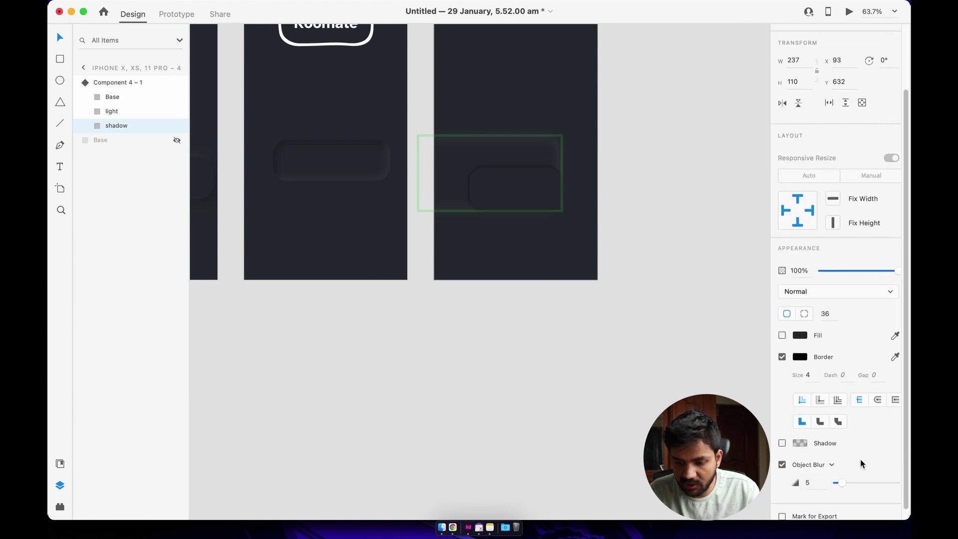
{"action": "left_click_drag", "start_coordinate": [845, 472], "coordinate": [850, 478]}
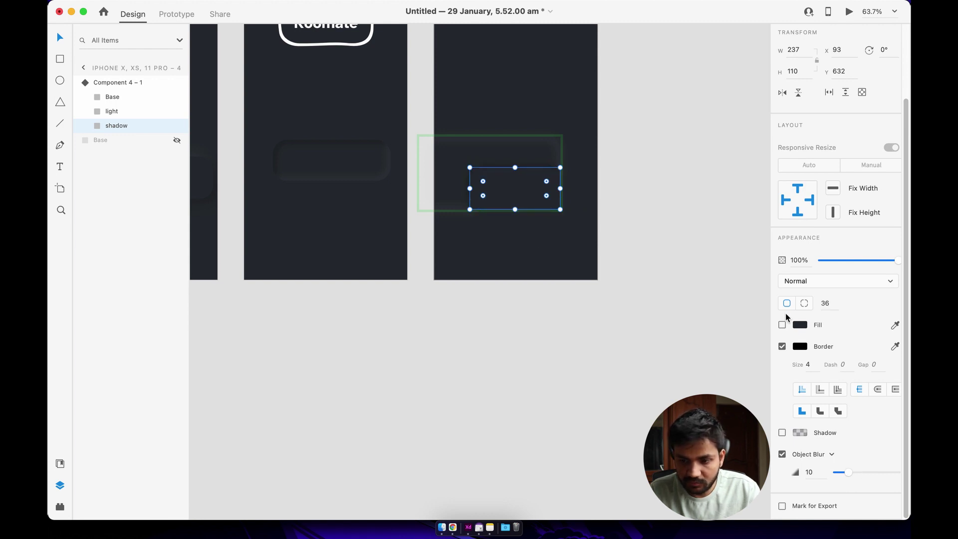
{"action": "left_click", "coordinate": [534, 255]}
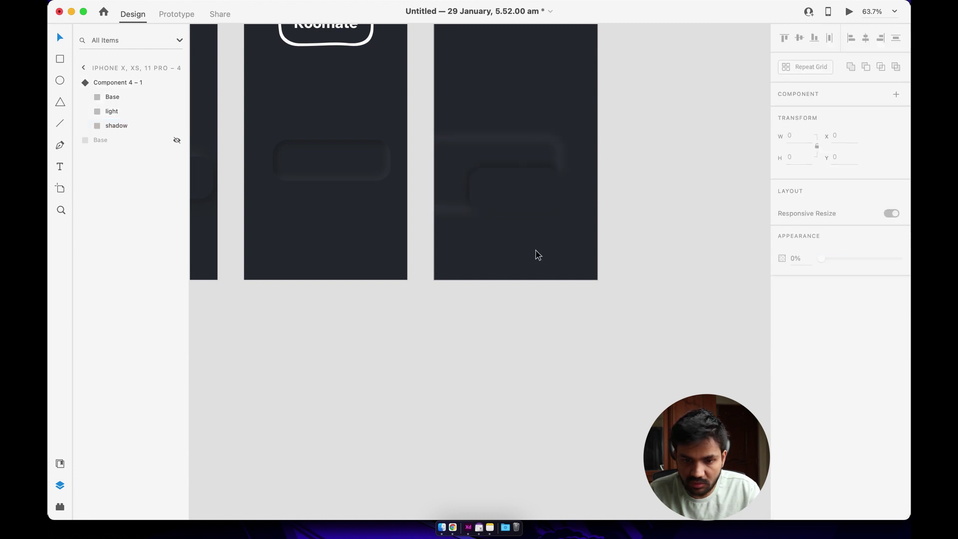
Enlarge the shadow layer to the right past the artboard's edge and downward below the button
{"action": "left_click", "coordinate": [470, 187]}
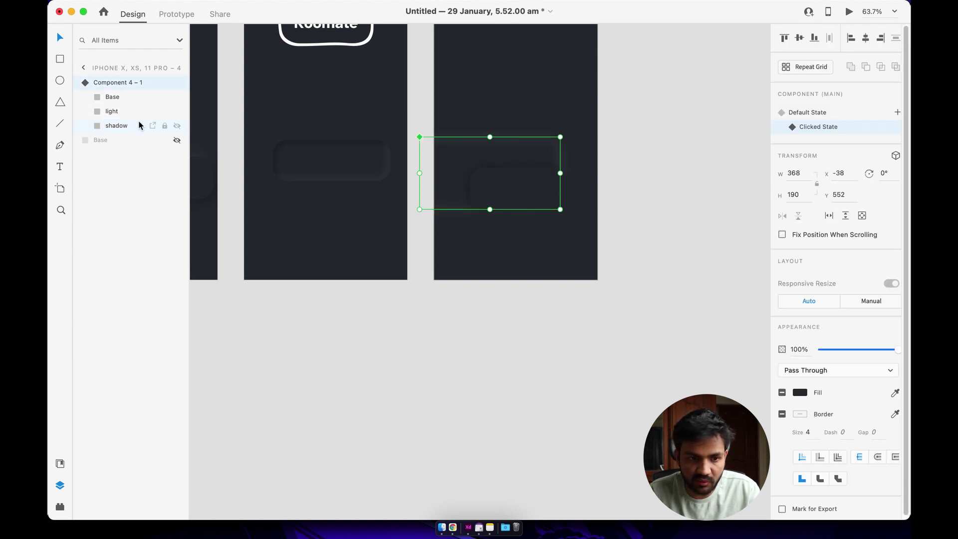
{"action": "left_click", "coordinate": [114, 127]}
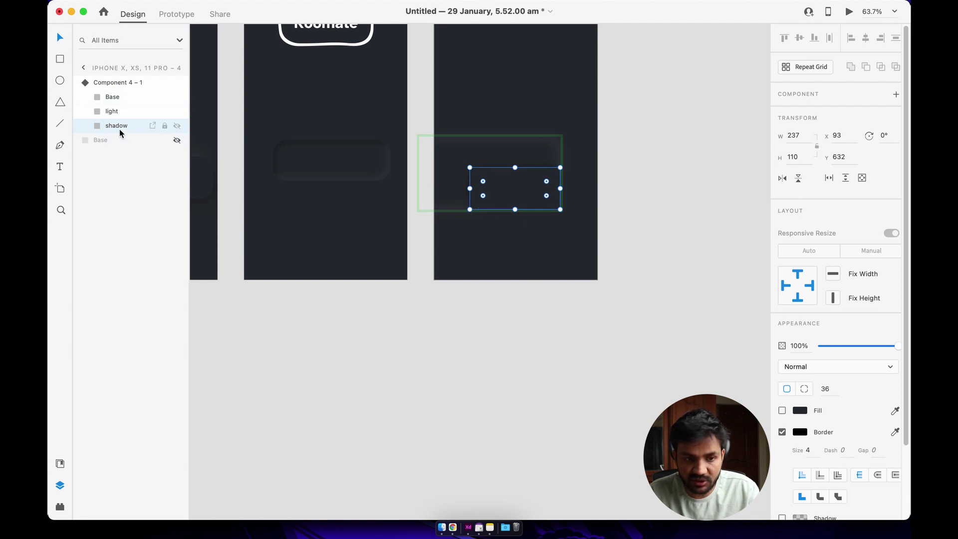
{"action": "left_click_drag", "start_coordinate": [563, 189], "coordinate": [606, 188]}
{"action": "left_click_drag", "start_coordinate": [537, 210], "coordinate": [537, 244]}
{"action": "left_click", "coordinate": [620, 220]}
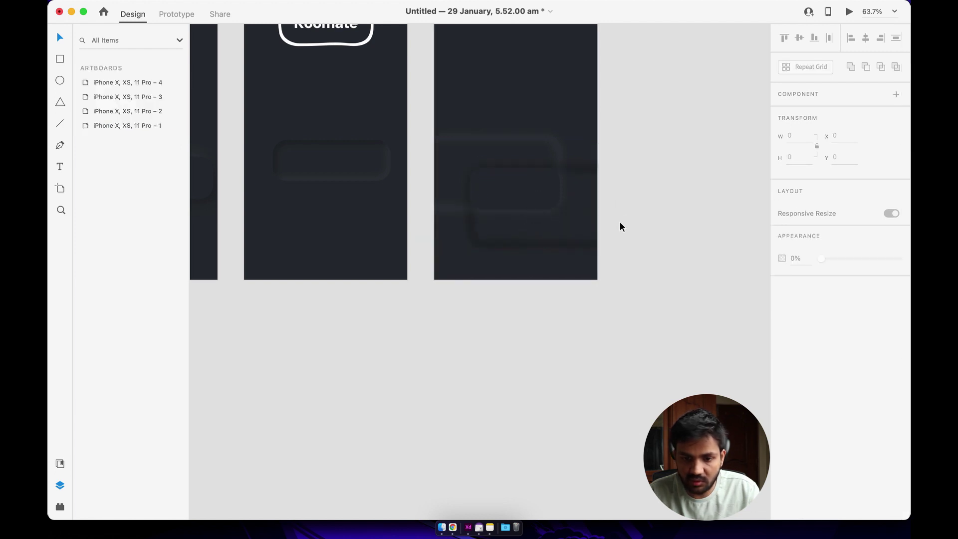
Mask the component's Base, light and shadow layers together with the base shape
{"action": "left_click", "coordinate": [502, 194]}
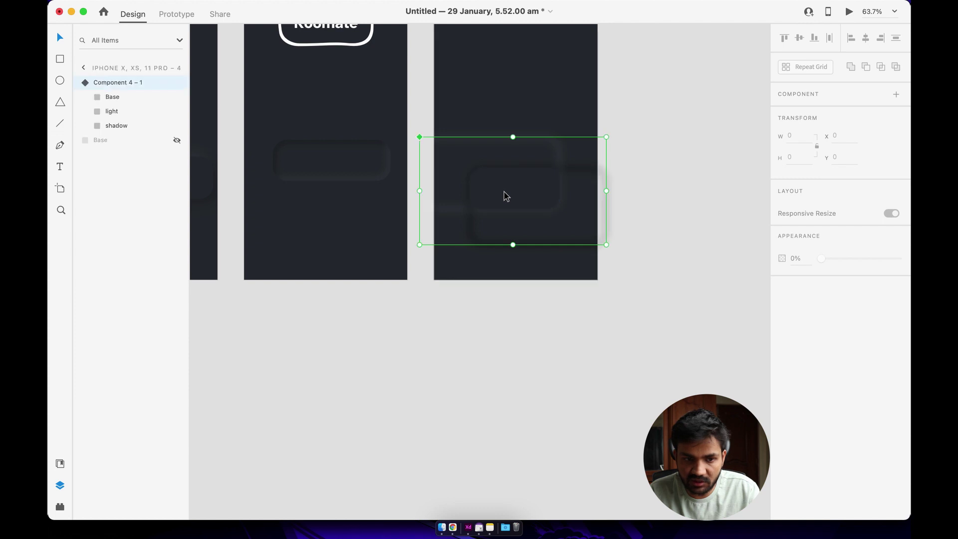
{"action": "left_click", "coordinate": [114, 96]}
{"action": "left_click", "coordinate": [113, 111], "text": "shift"}
{"action": "left_click", "coordinate": [117, 124], "text": "shift"}
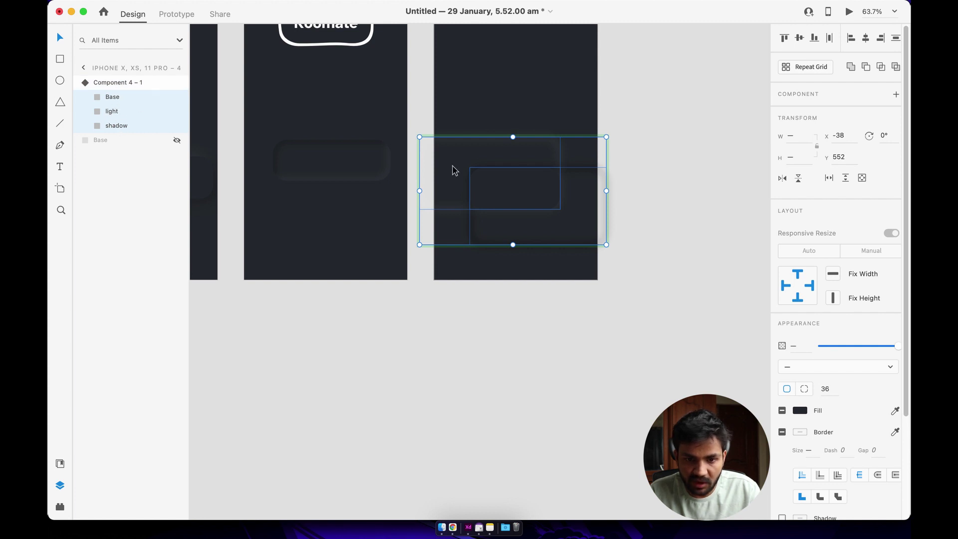
{"action": "right_click", "coordinate": [504, 181]}
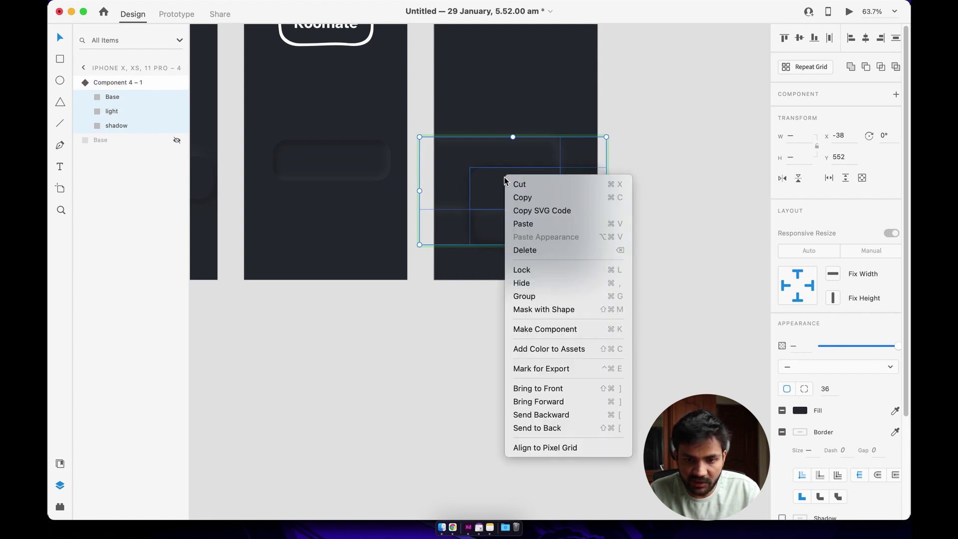
{"action": "left_click", "coordinate": [539, 310]}
{"action": "left_click", "coordinate": [504, 307]}
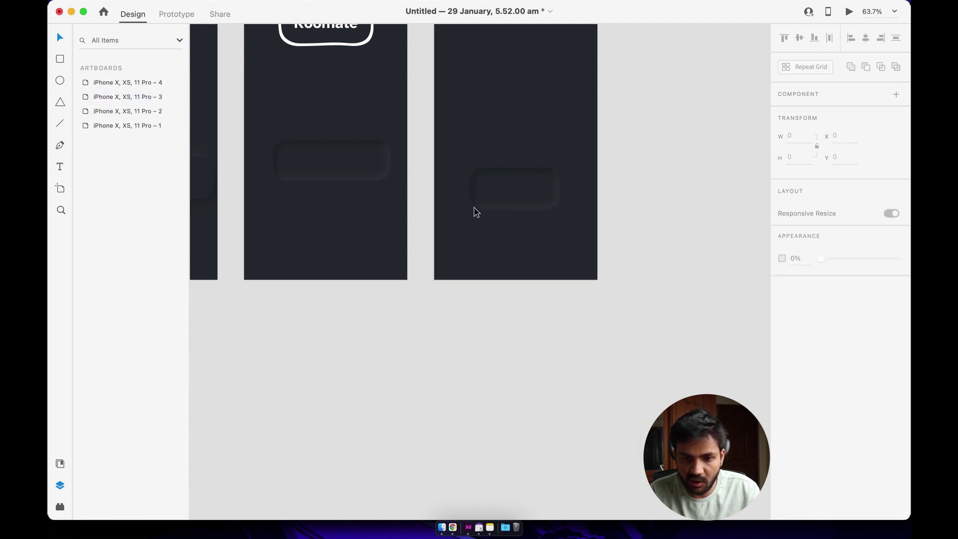
Examine the Base and light layers inside the component's new mask group and the masked button's look
{"action": "left_click", "coordinate": [487, 213]}
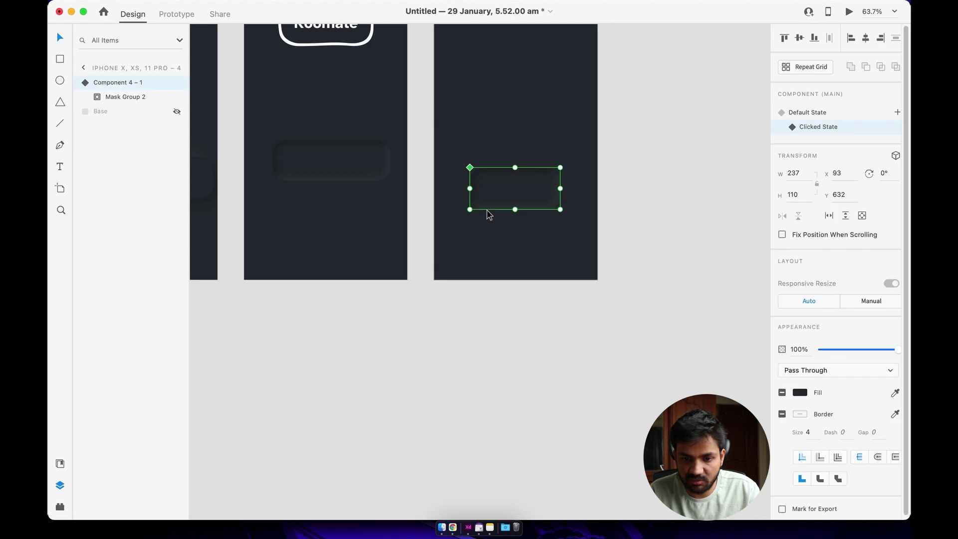
{"action": "left_click", "coordinate": [120, 97]}
{"action": "left_click", "coordinate": [99, 98]}
{"action": "left_click", "coordinate": [120, 111]}
{"action": "left_click", "coordinate": [123, 126]}
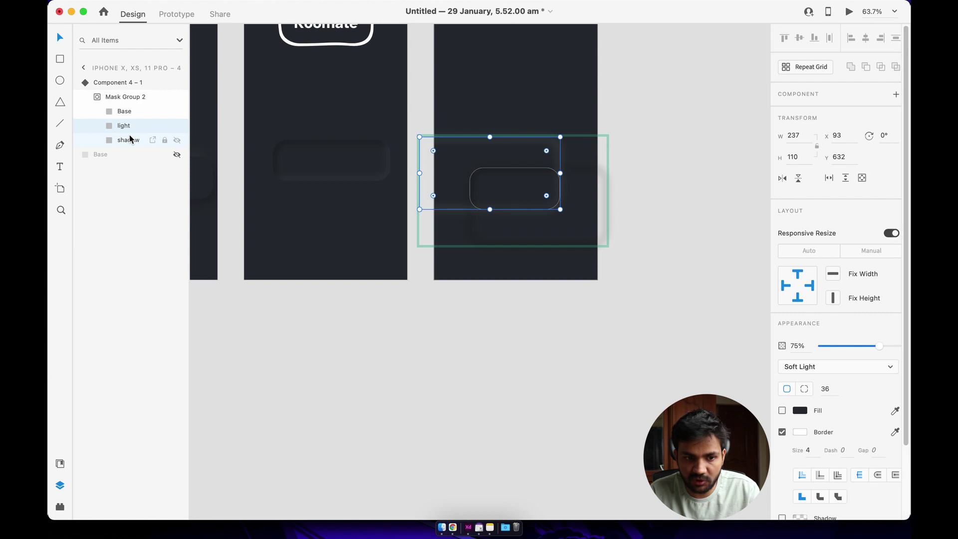
{"action": "left_click", "coordinate": [122, 112]}
{"action": "left_click", "coordinate": [119, 126]}
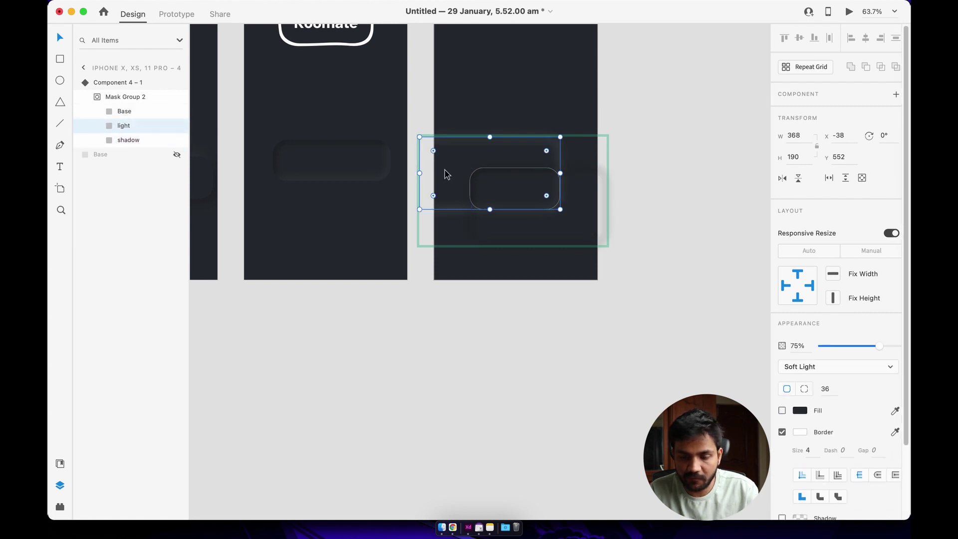
{"action": "left_click", "coordinate": [653, 175]}
{"action": "left_click", "coordinate": [517, 207]}
{"action": "left_click", "coordinate": [656, 183]}
{"action": "left_click", "coordinate": [516, 170]}
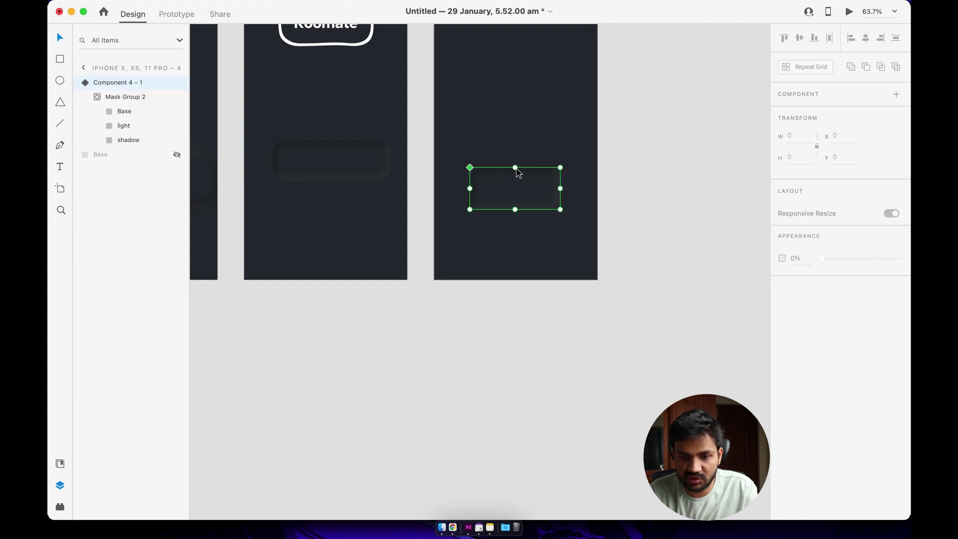
{"action": "left_click", "coordinate": [613, 171]}
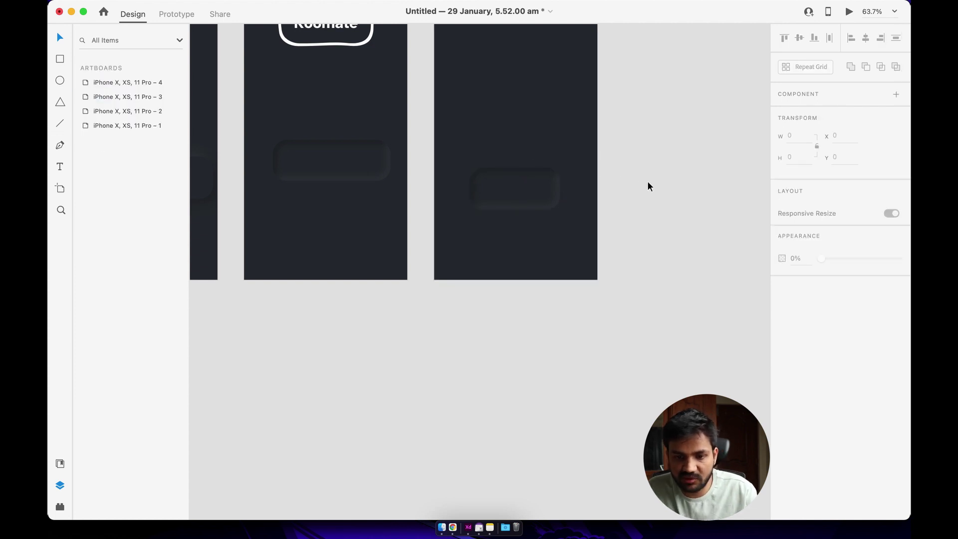
Switch the button component to its Default State and back to the Clicked State to compare their looks
{"action": "scroll", "coordinate": [647, 181], "scroll_direction": "up", "scroll_amount": 3}
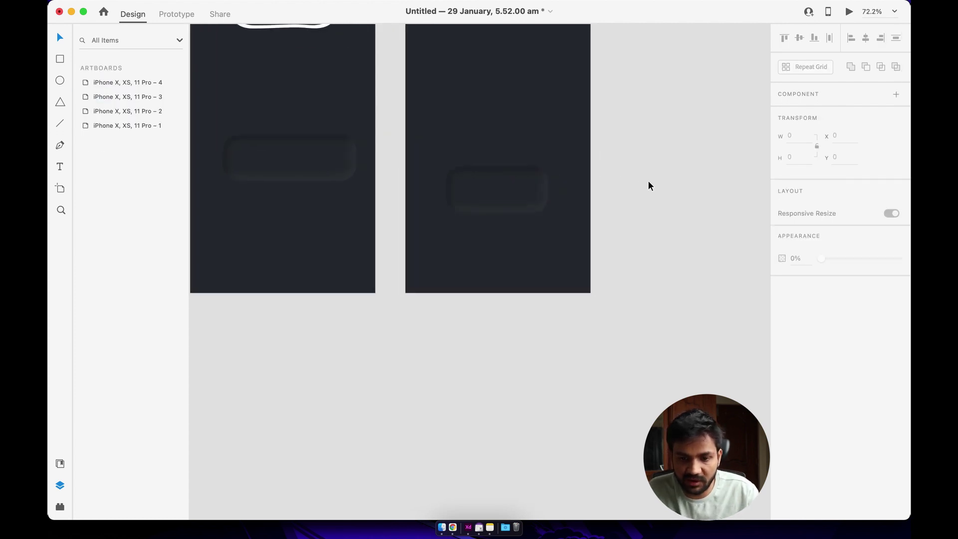
{"action": "left_click", "coordinate": [479, 169]}
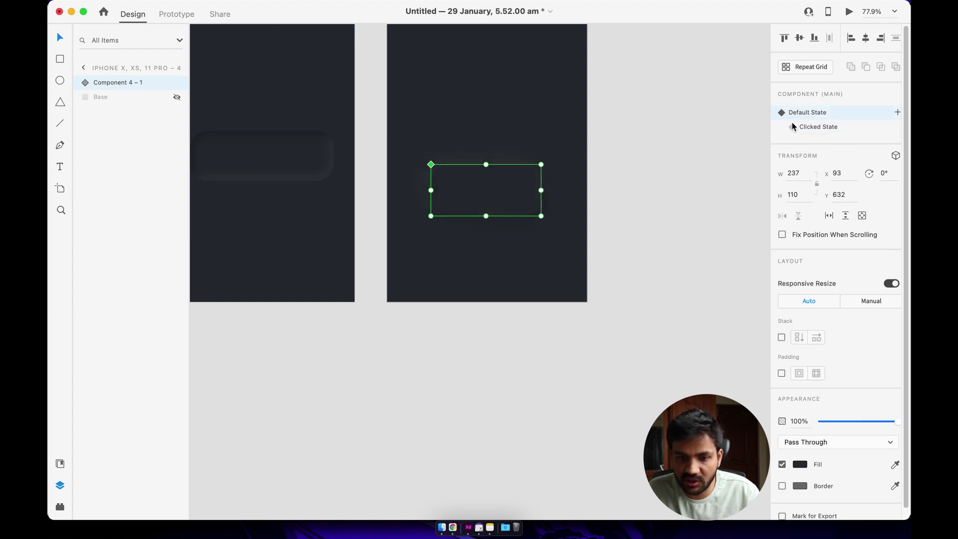
{"action": "left_click", "coordinate": [721, 163]}
{"action": "scroll", "coordinate": [634, 193], "scroll_direction": "up", "scroll_amount": 3}
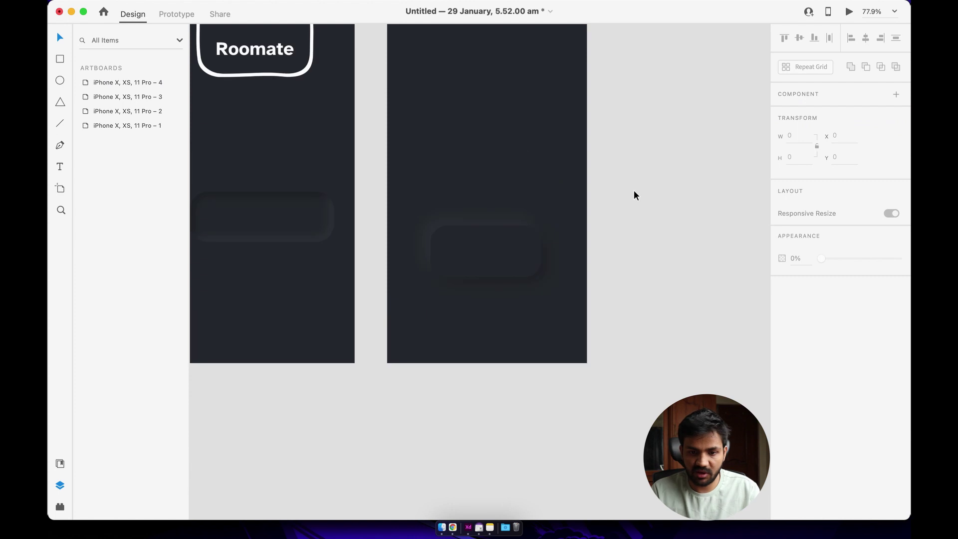
{"action": "left_click", "coordinate": [523, 259]}
{"action": "left_click", "coordinate": [811, 126]}
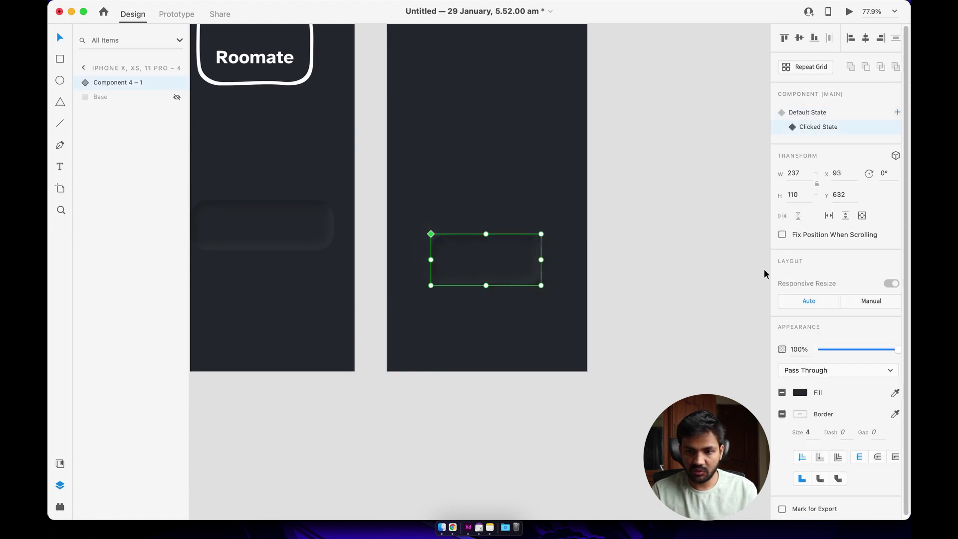
{"action": "left_click", "coordinate": [503, 219]}
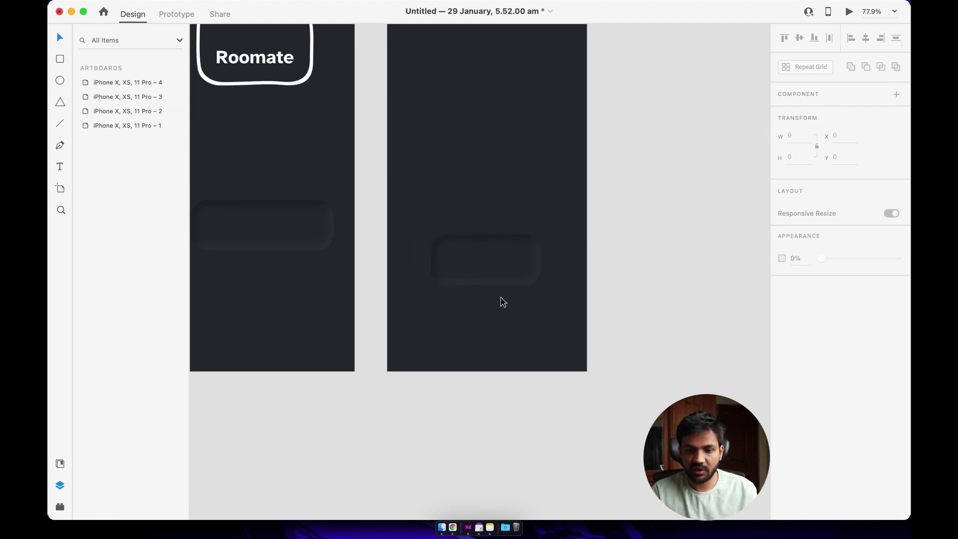
Delete the masked button from the third artboard and the layered button shapes from the second artboard
{"action": "scroll", "coordinate": [637, 210], "scroll_direction": "down", "scroll_amount": 5}
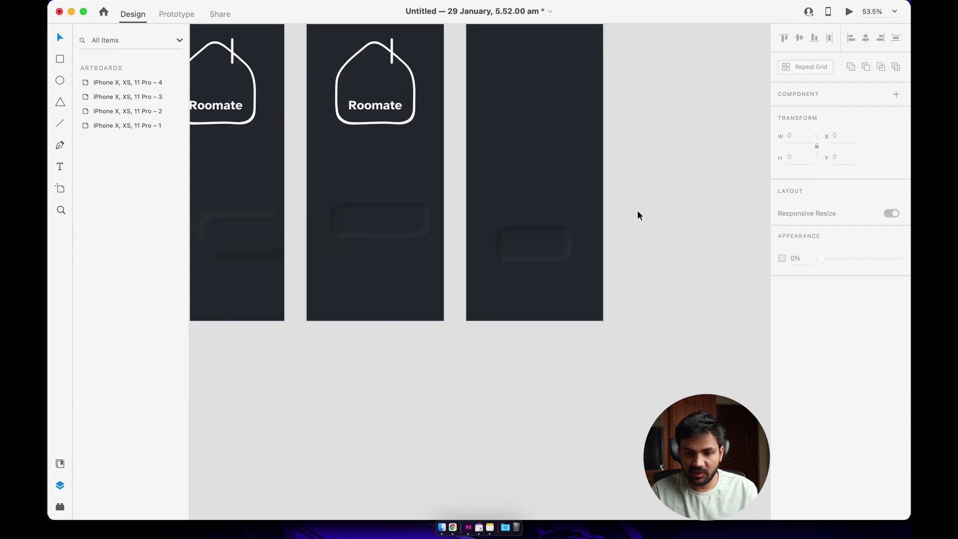
{"action": "left_click", "coordinate": [397, 229]}
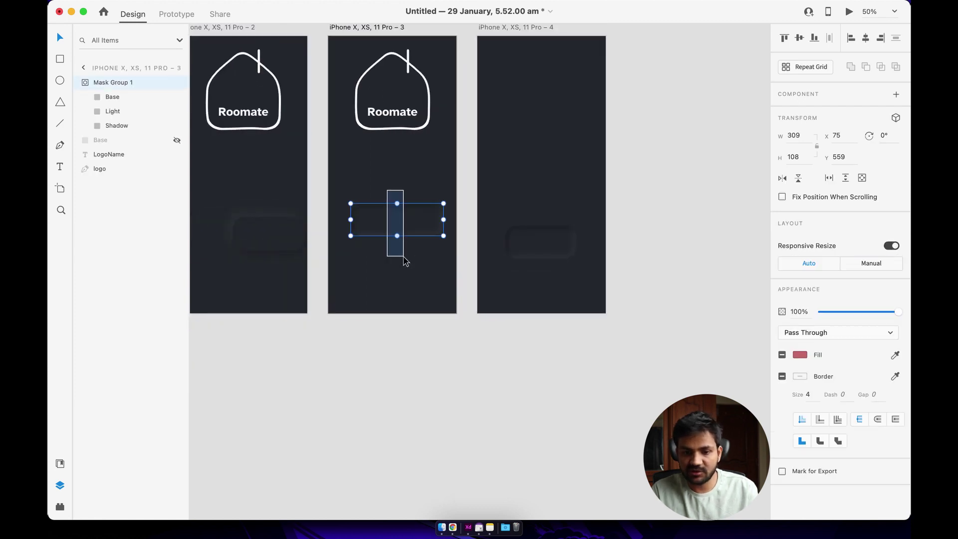
{"action": "key", "text": "BackSpace"}
{"action": "left_click", "coordinate": [267, 231]}
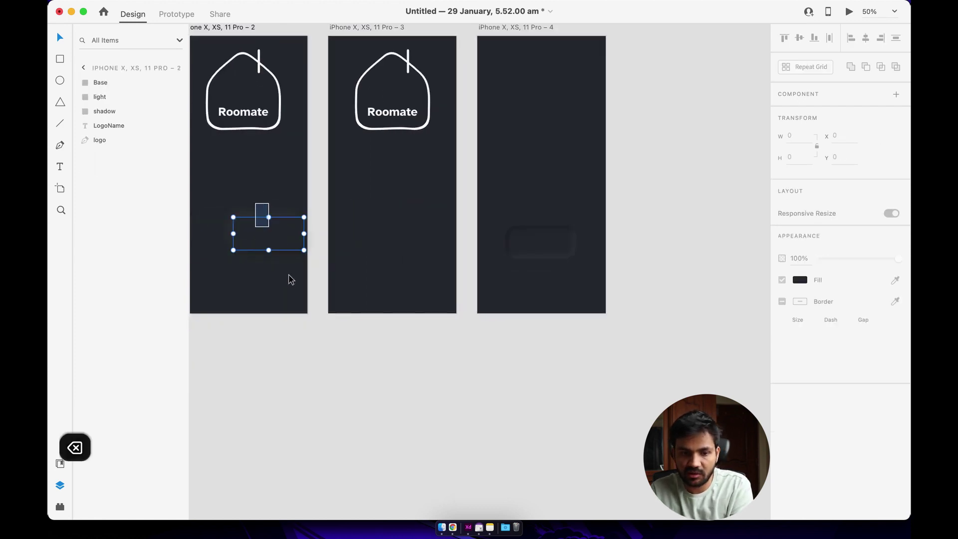
{"action": "key", "text": "BackSpace"}
Move the button component from the fourth artboard onto the second artboard and centre it horizontally and vertically
{"action": "left_click", "coordinate": [527, 233]}
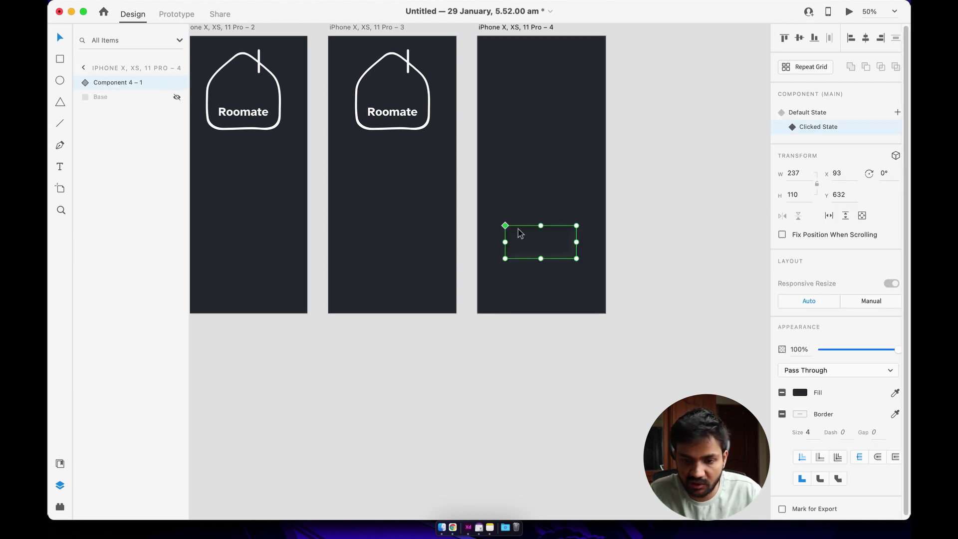
{"action": "scroll", "coordinate": [518, 233], "scroll_direction": "down", "scroll_amount": 3}
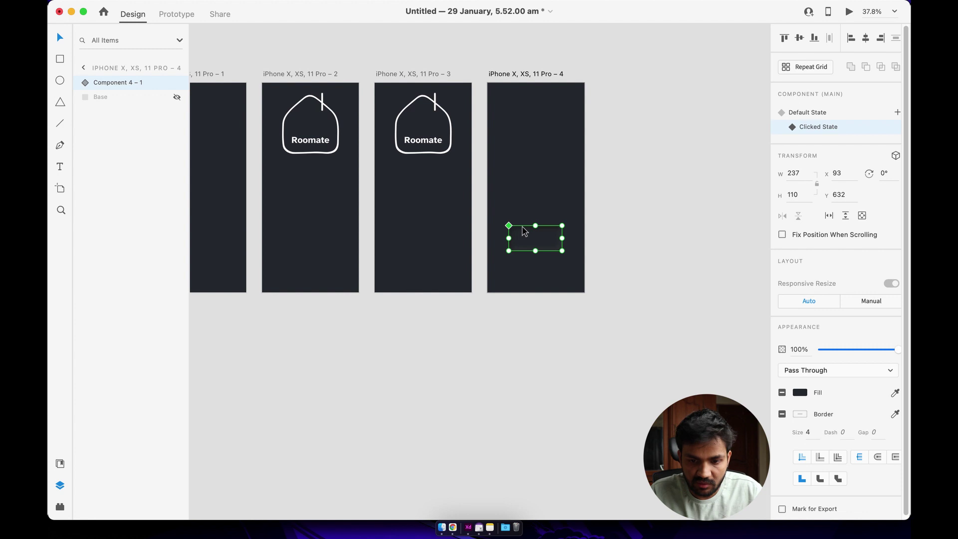
{"action": "left_click_drag", "start_coordinate": [523, 231], "coordinate": [297, 223]}
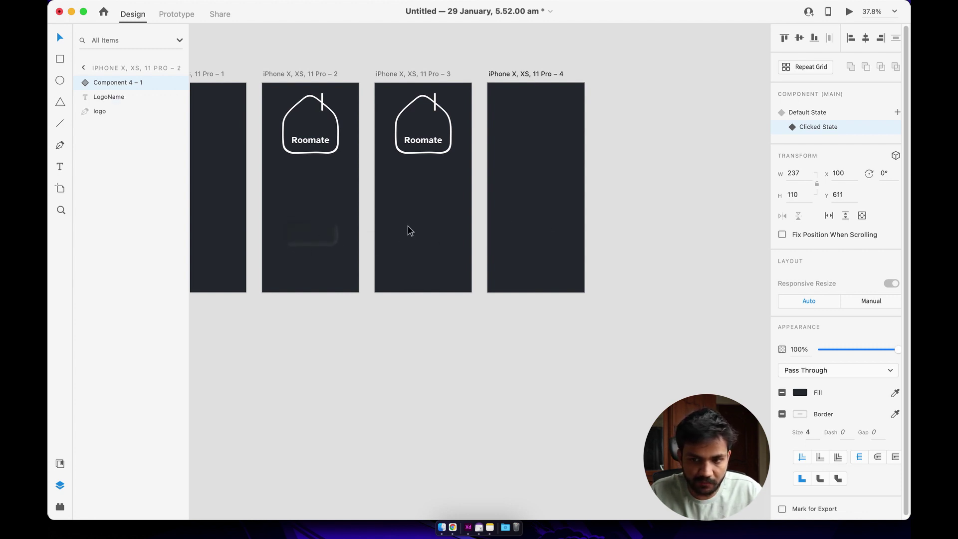
{"action": "left_click", "coordinate": [864, 40]}
{"action": "left_click", "coordinate": [799, 39]}
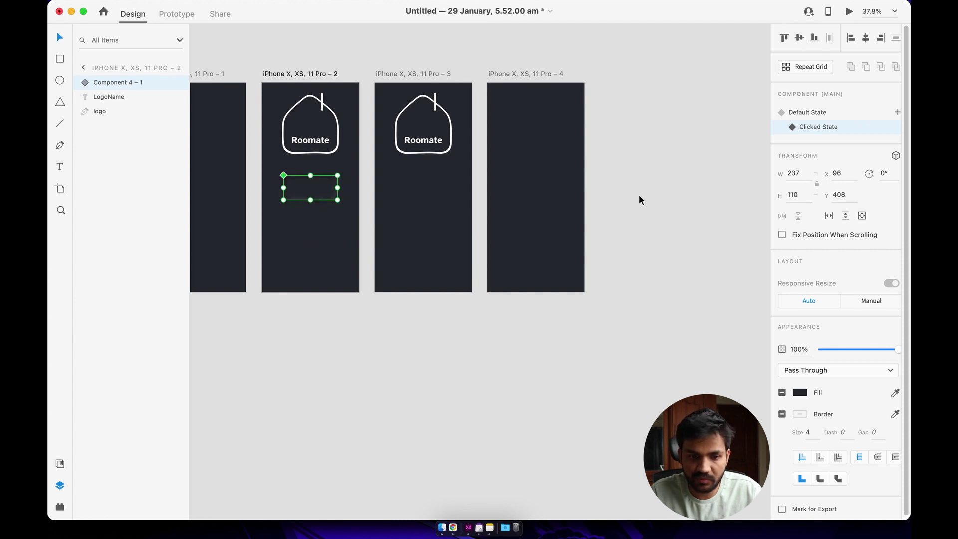
Move the button component down below the Roomate logo to about Y 590 and switch it to its Default State
{"action": "left_click_drag", "start_coordinate": [306, 185], "coordinate": [301, 226]}
{"action": "scroll", "coordinate": [287, 223], "scroll_direction": "up", "scroll_amount": 5}
{"action": "left_click_drag", "start_coordinate": [316, 188], "coordinate": [316, 252]}
{"action": "left_click", "coordinate": [808, 113]}
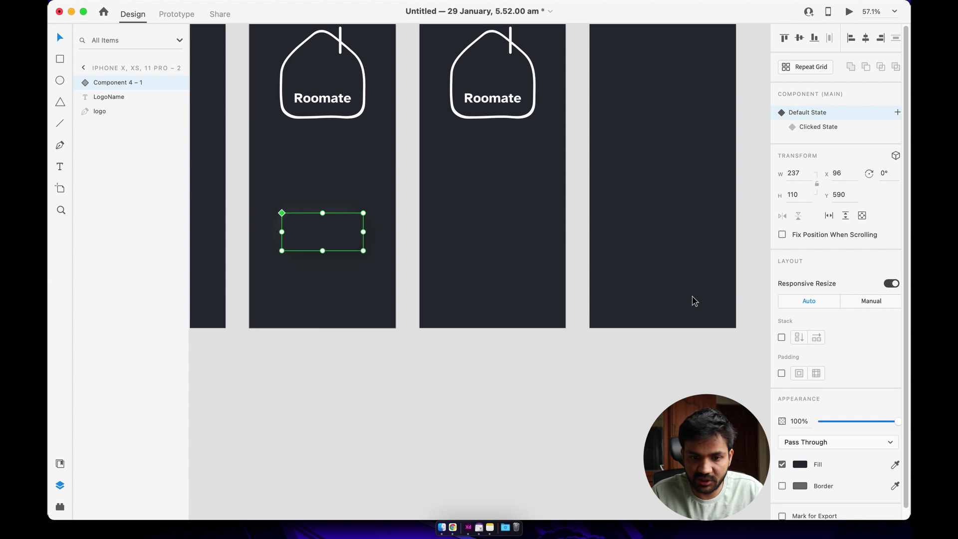
{"action": "left_click", "coordinate": [477, 218]}
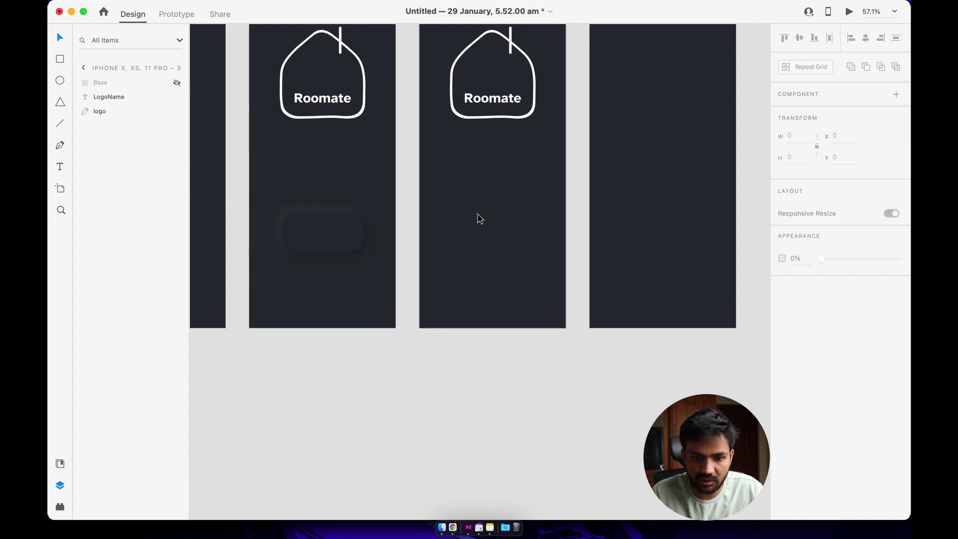
{"action": "left_click", "coordinate": [321, 229]}
{"action": "left_click", "coordinate": [413, 214]}
{"action": "scroll", "coordinate": [414, 214], "scroll_direction": "down", "scroll_amount": 5}
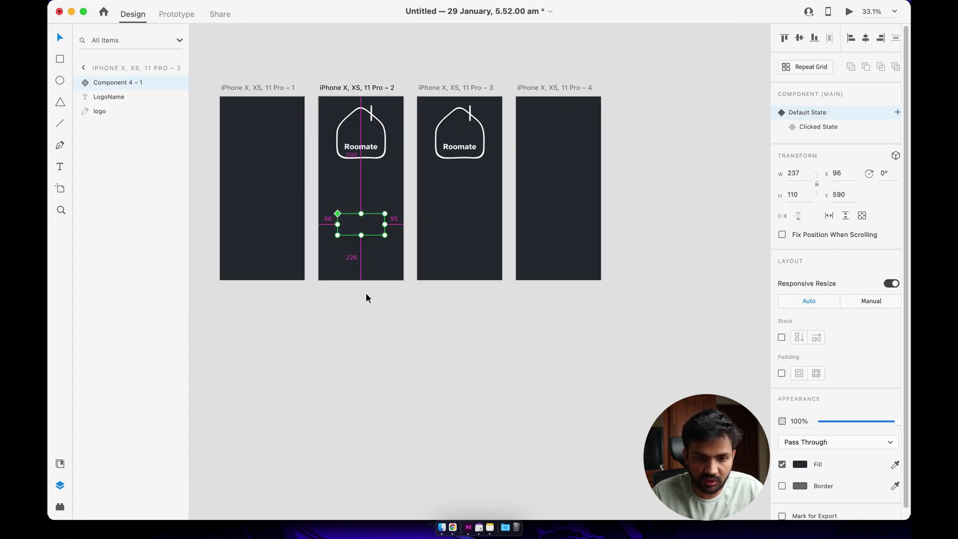
Add the text label "Start" over the button component on the second artboard
{"action": "left_click", "coordinate": [360, 309]}
{"action": "left_click", "coordinate": [362, 224]}
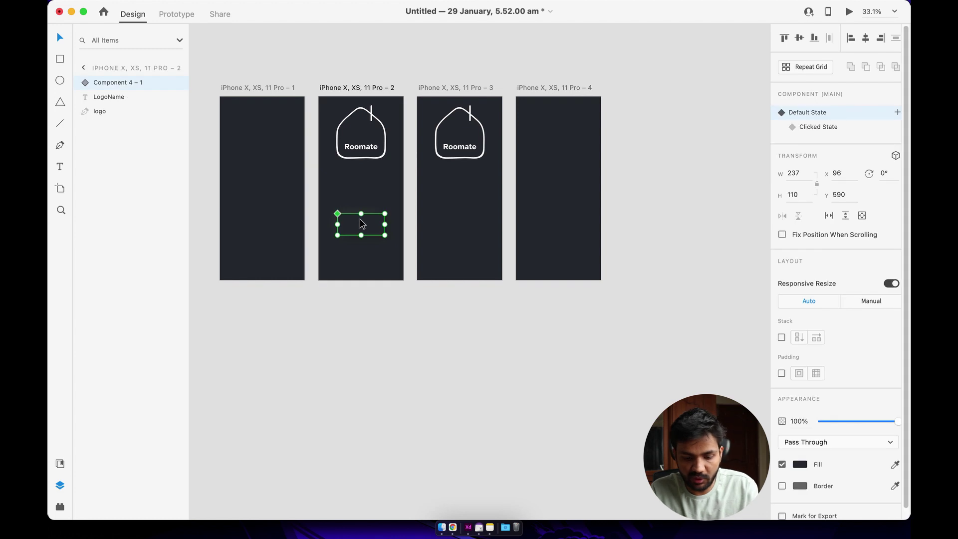
{"action": "key", "text": "t"}
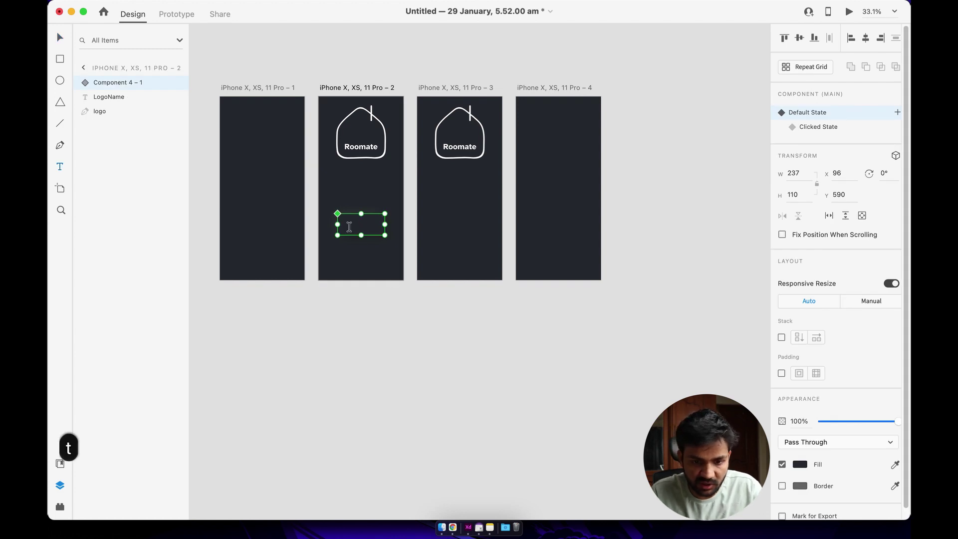
{"action": "left_click", "coordinate": [350, 227]}
{"action": "type", "text": "Start"}
{"action": "key", "text": "Escape"}
{"action": "scroll", "coordinate": [537, 206], "scroll_direction": "up", "scroll_amount": 3}
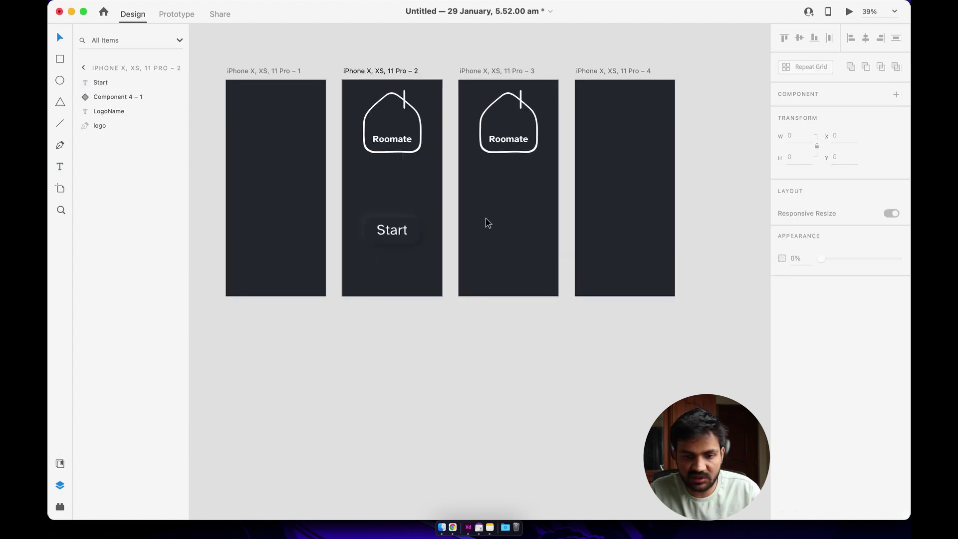
Delete the third artboard and move the fourth artboard next to the second one
{"action": "left_click", "coordinate": [400, 231]}
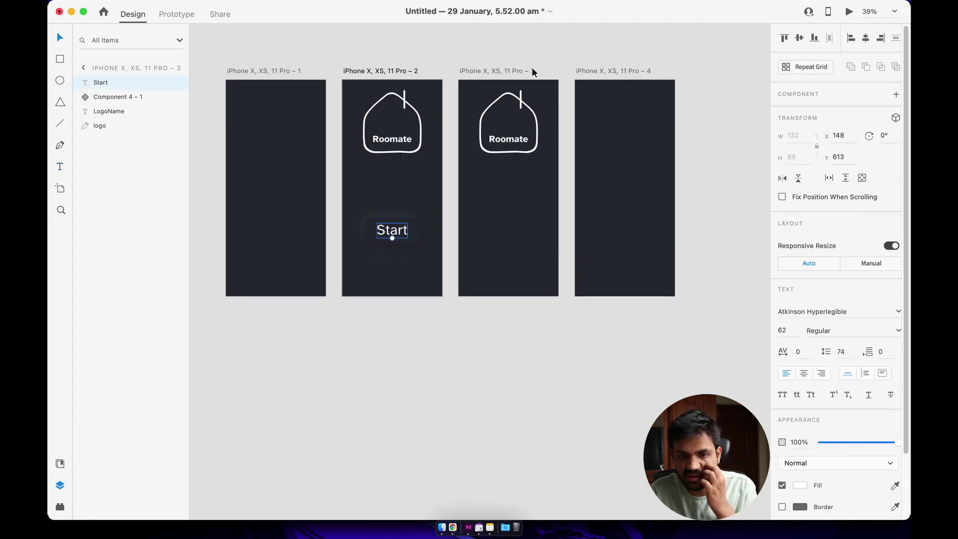
{"action": "left_click", "coordinate": [511, 71]}
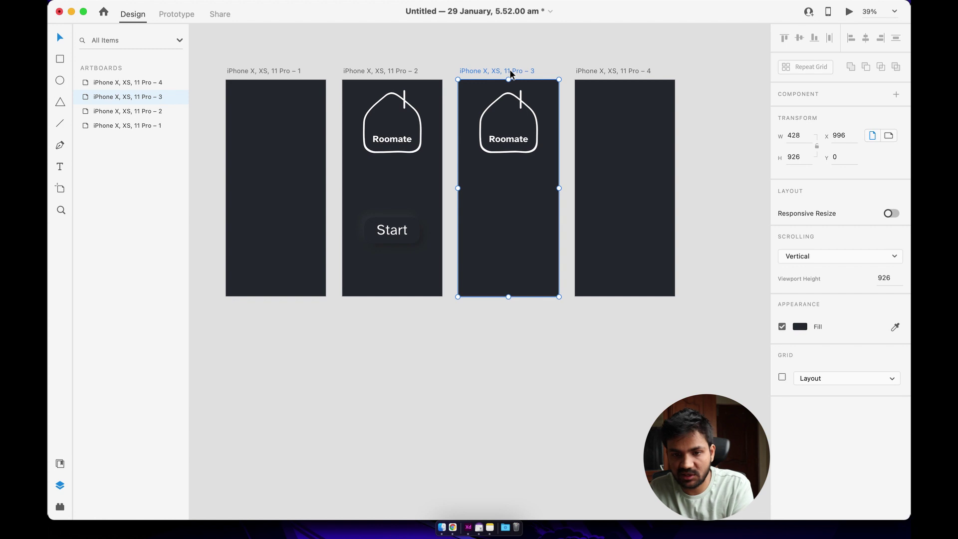
{"action": "key", "text": "BackSpace"}
{"action": "left_click_drag", "start_coordinate": [577, 69], "coordinate": [479, 71]}
{"action": "left_click", "coordinate": [399, 232]}
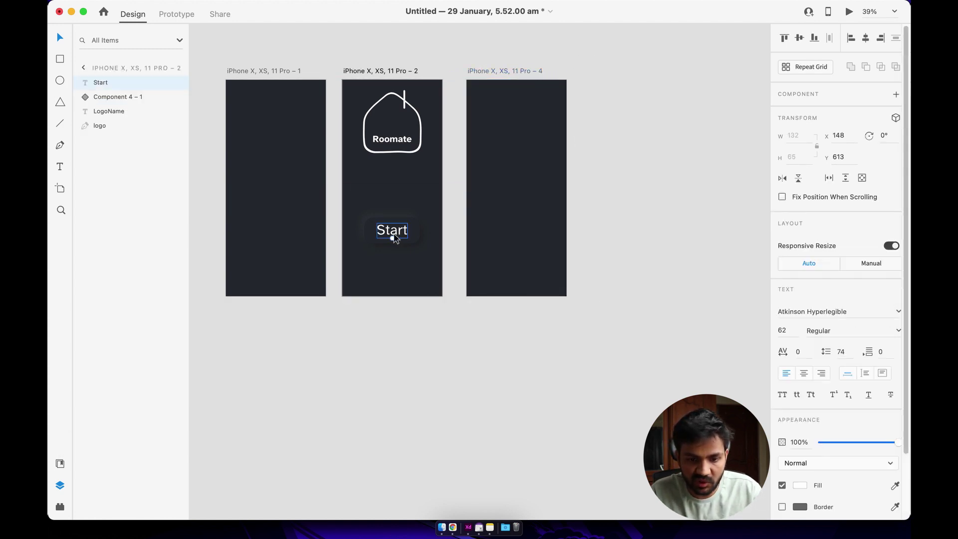
{"action": "left_click", "coordinate": [417, 237]}
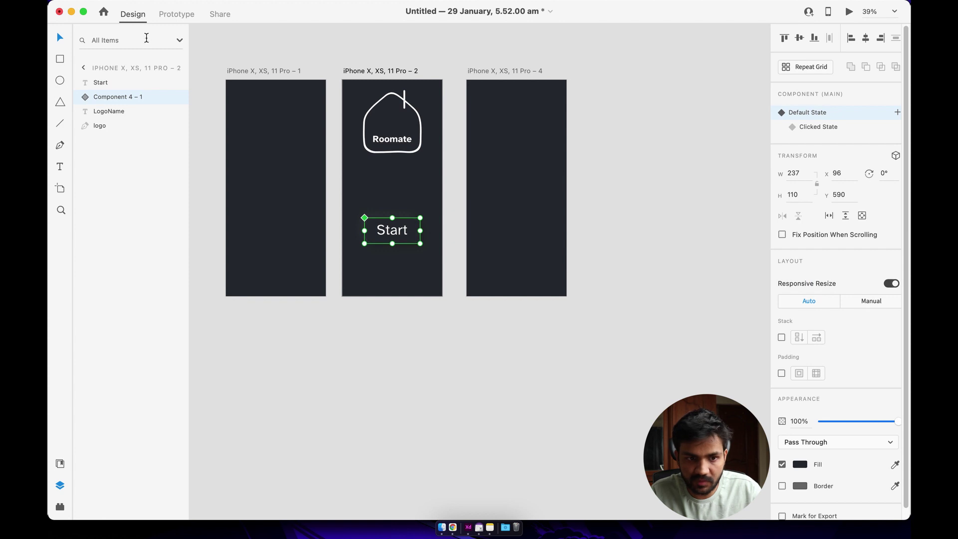
{"action": "left_click", "coordinate": [502, 120]}
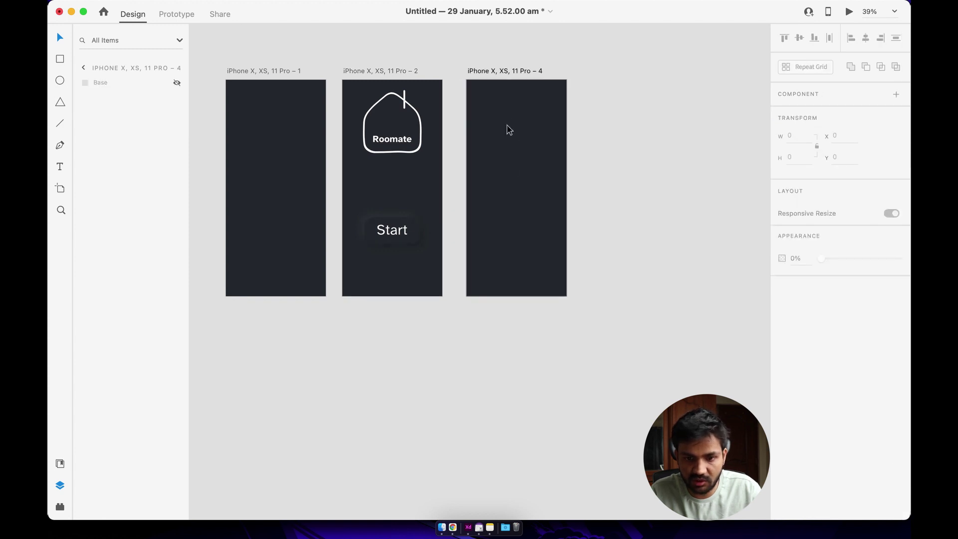
{"action": "left_click", "coordinate": [412, 228]}
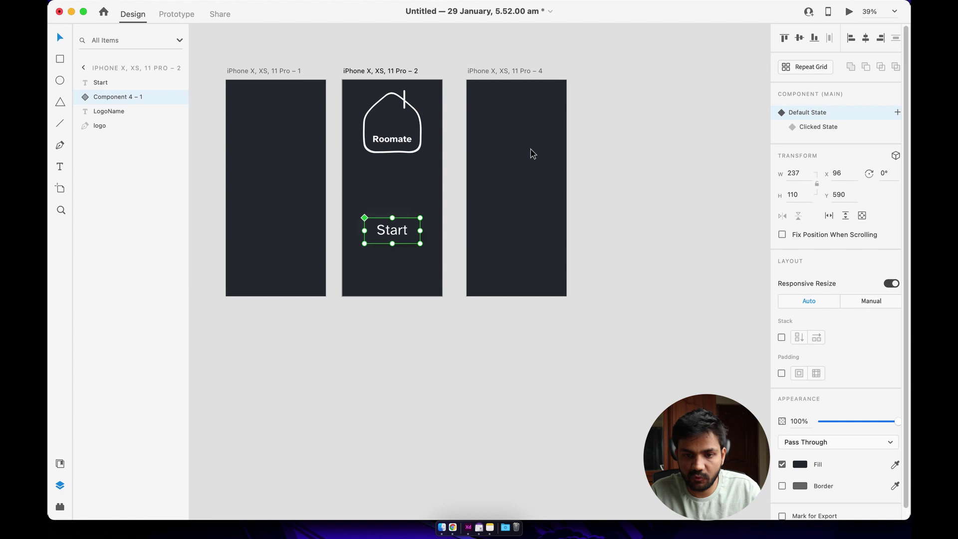
{"action": "left_click", "coordinate": [519, 175]}
{"action": "left_click", "coordinate": [411, 233]}
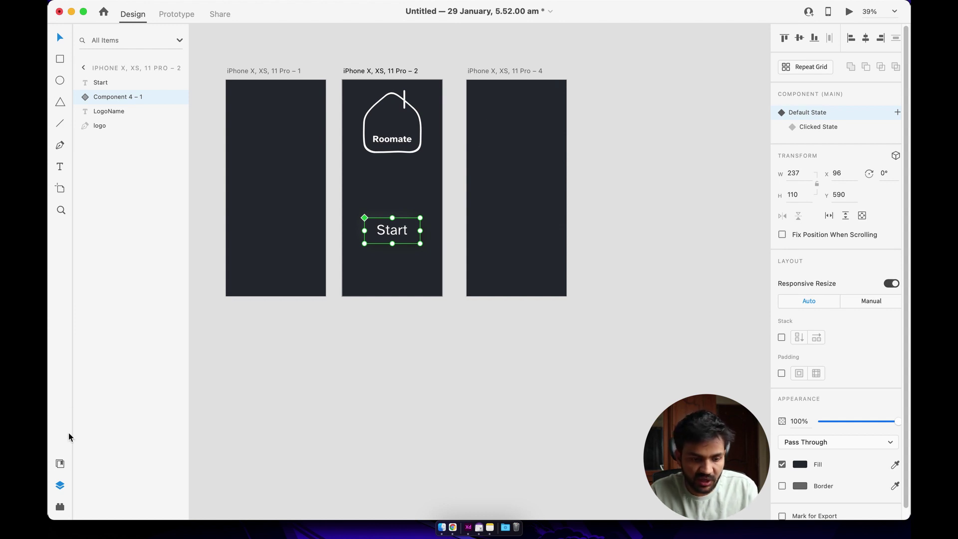
Place an instance of Component 4 from the document assets near the top of the empty fourth artboard, at about X 96, Y 144
{"action": "left_click", "coordinate": [60, 464]}
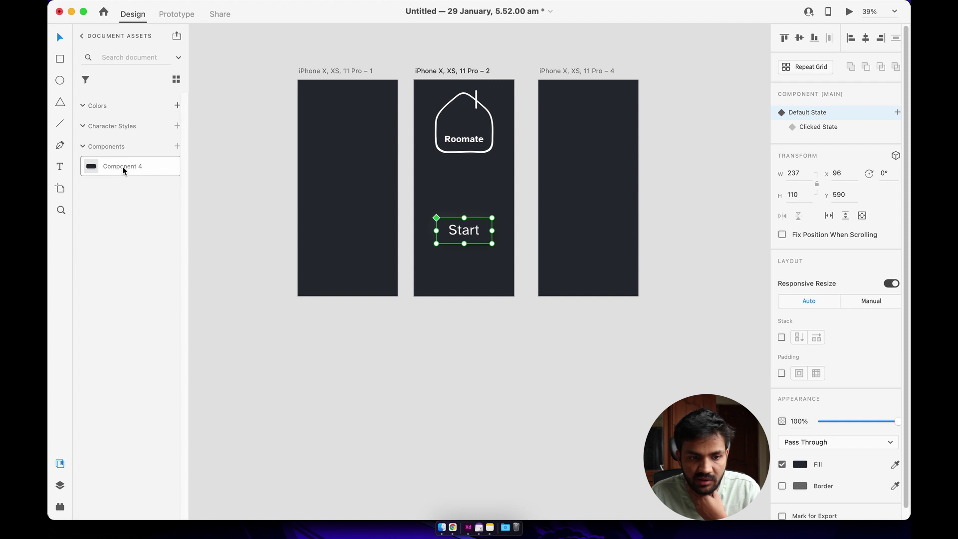
{"action": "left_click_drag", "start_coordinate": [114, 167], "coordinate": [590, 128]}
{"action": "left_click", "coordinate": [583, 128]}
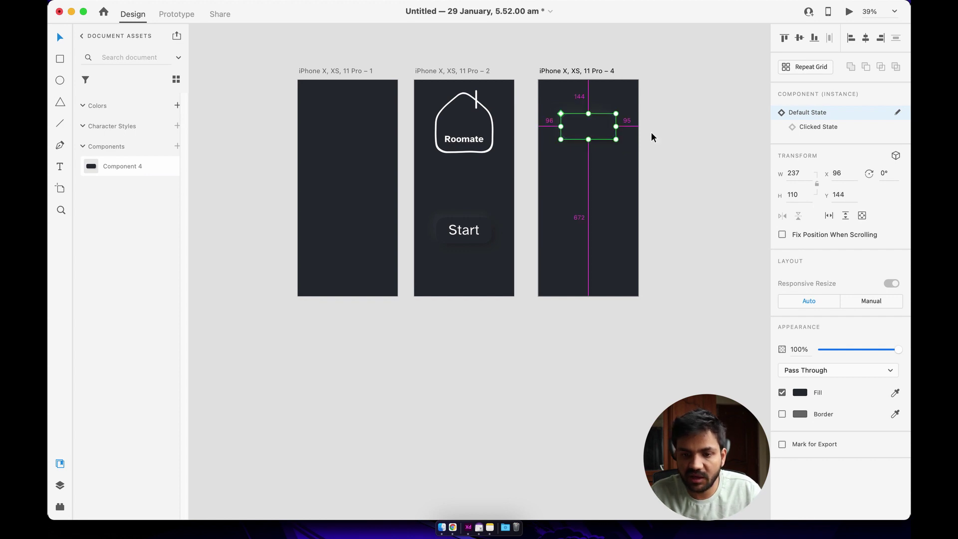
Compare the main Start button component with its instance on the fourth artboard, including their corner markers
{"action": "scroll", "coordinate": [650, 131], "scroll_direction": "up", "scroll_amount": 5}
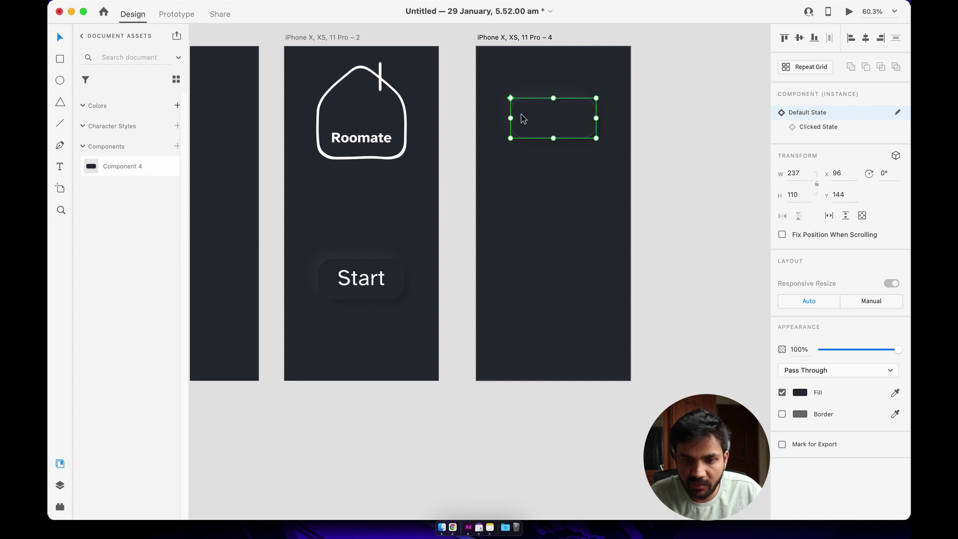
{"action": "left_click", "coordinate": [392, 272]}
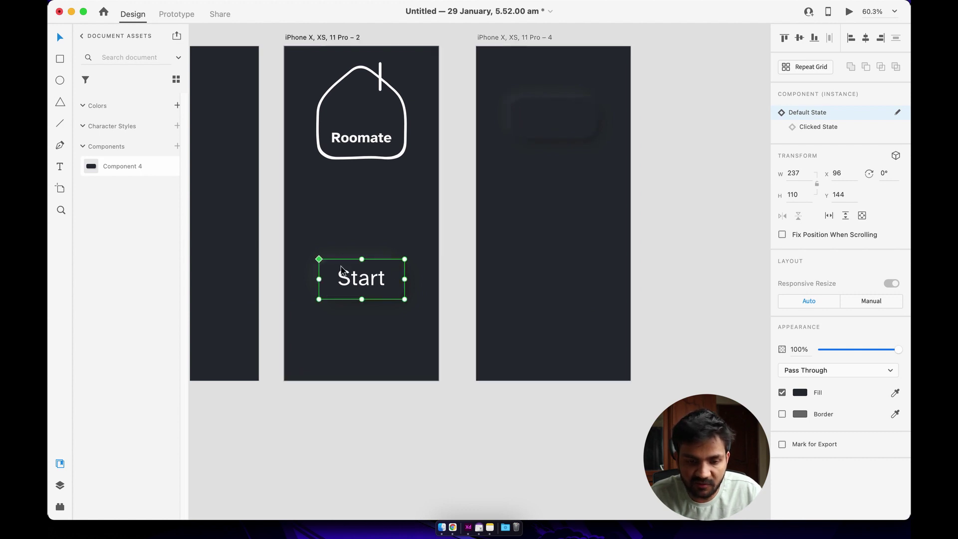
{"action": "scroll", "coordinate": [319, 265], "scroll_direction": "up", "scroll_amount": 6}
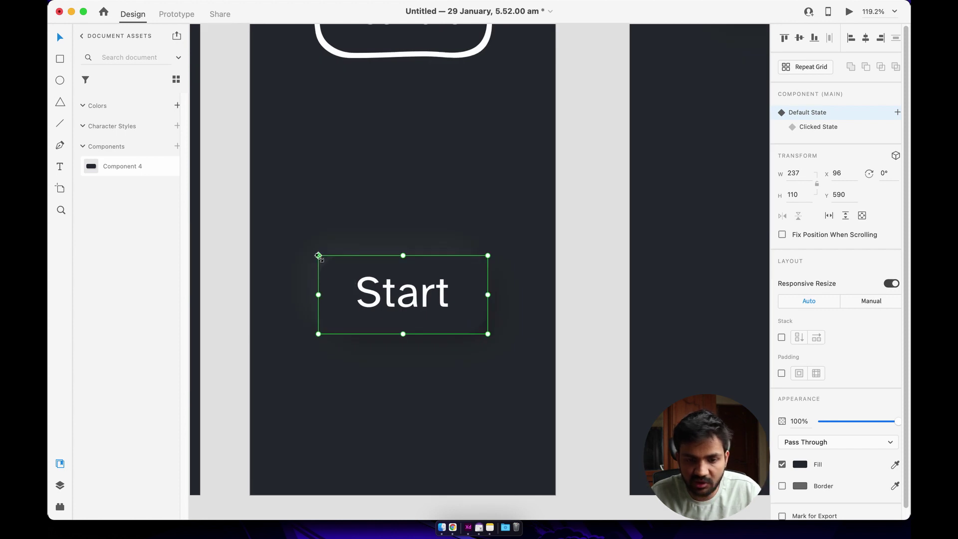
{"action": "scroll", "coordinate": [451, 258], "scroll_direction": "down", "scroll_amount": 3}
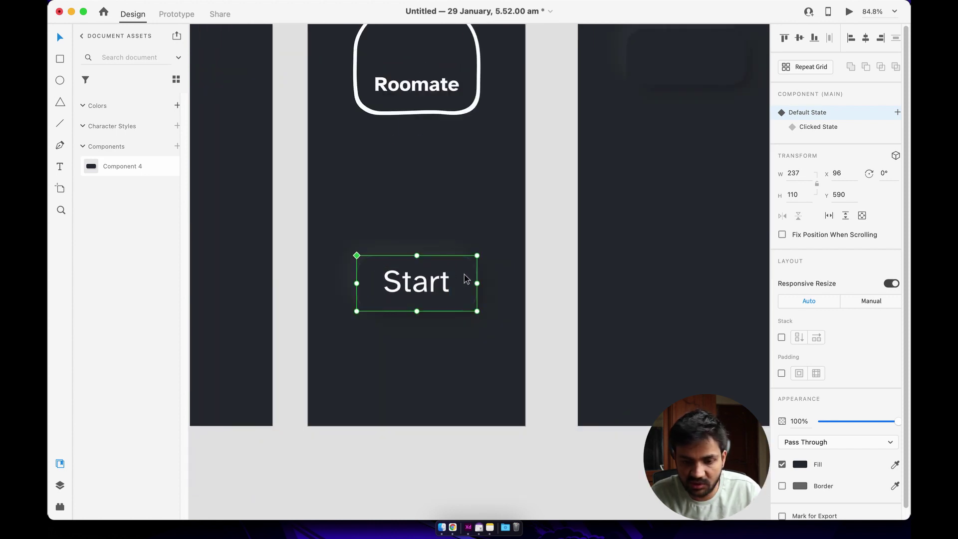
{"action": "scroll", "coordinate": [678, 175], "scroll_direction": "down", "scroll_amount": 7}
{"action": "left_click", "coordinate": [679, 131]}
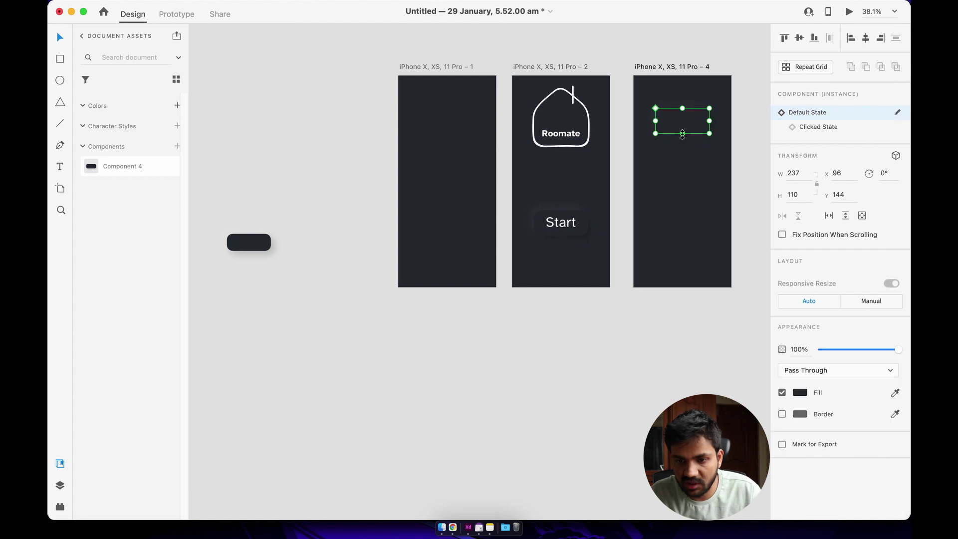
{"action": "scroll", "coordinate": [693, 121], "scroll_direction": "up", "scroll_amount": 5}
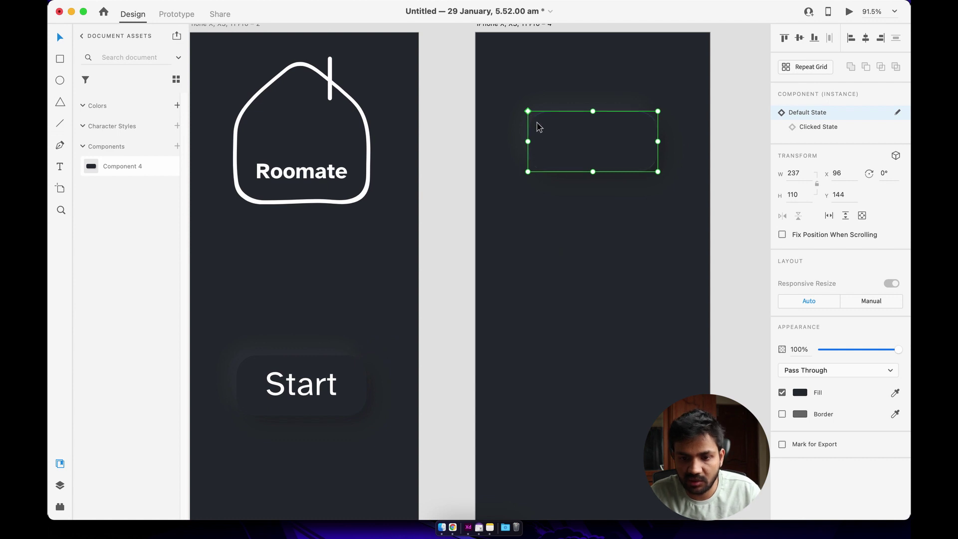
{"action": "double_click", "coordinate": [571, 136]}
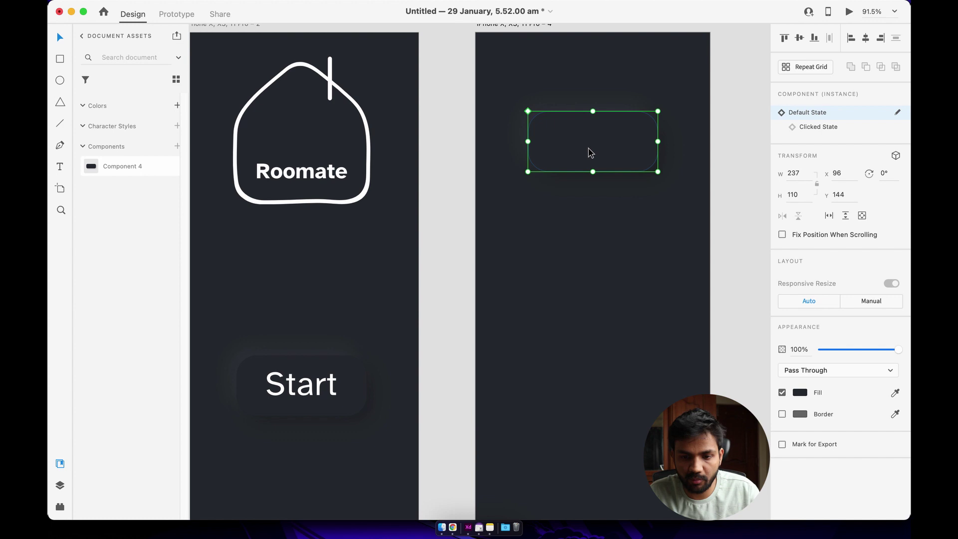
{"action": "key", "text": "Escape"}
{"action": "left_click", "coordinate": [590, 152]}
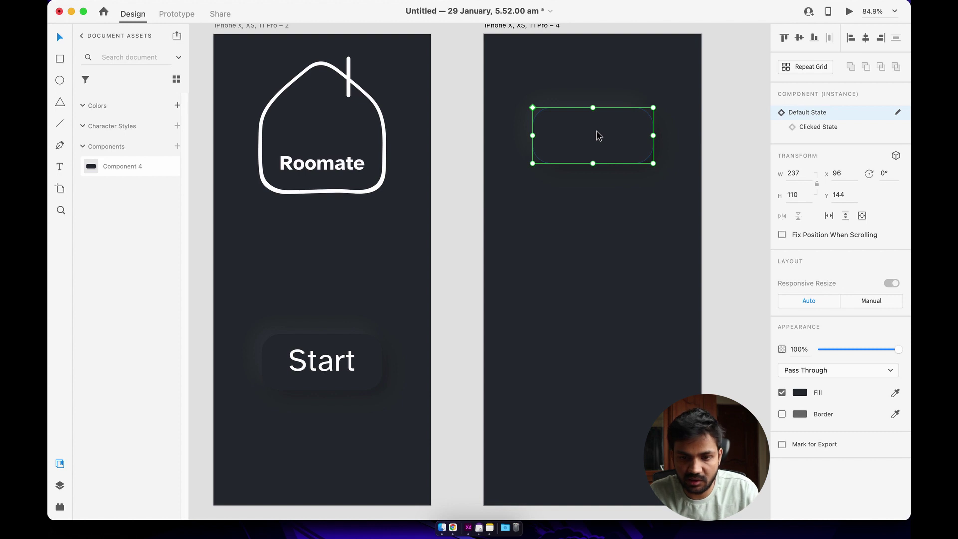
{"action": "scroll", "coordinate": [560, 185], "scroll_direction": "down", "scroll_amount": 1}
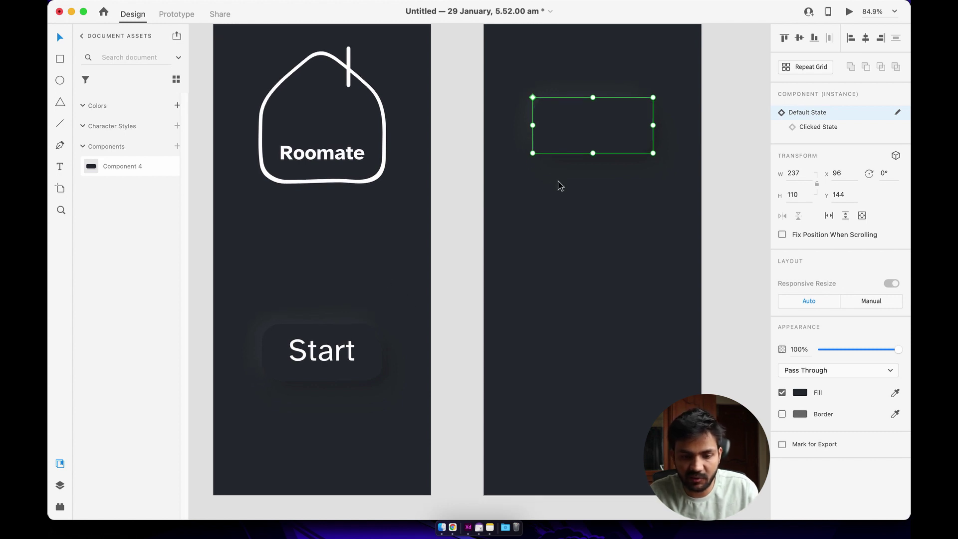
{"action": "scroll", "coordinate": [560, 184], "scroll_direction": "down", "scroll_amount": 4}
Set the main button component's fill to blue and check the colour of its instance on the fourth artboard
{"action": "left_click", "coordinate": [362, 303]}
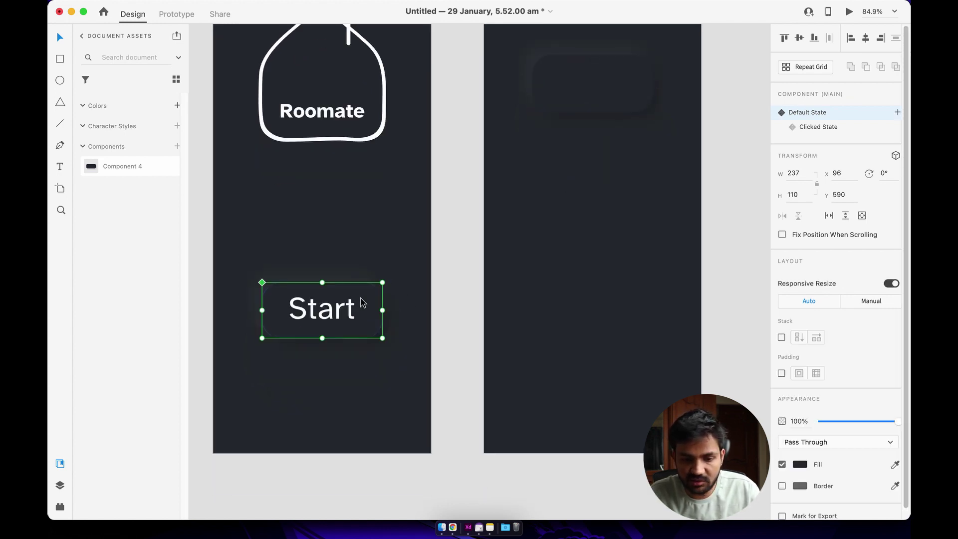
{"action": "scroll", "coordinate": [808, 460], "scroll_direction": "down", "scroll_amount": 1}
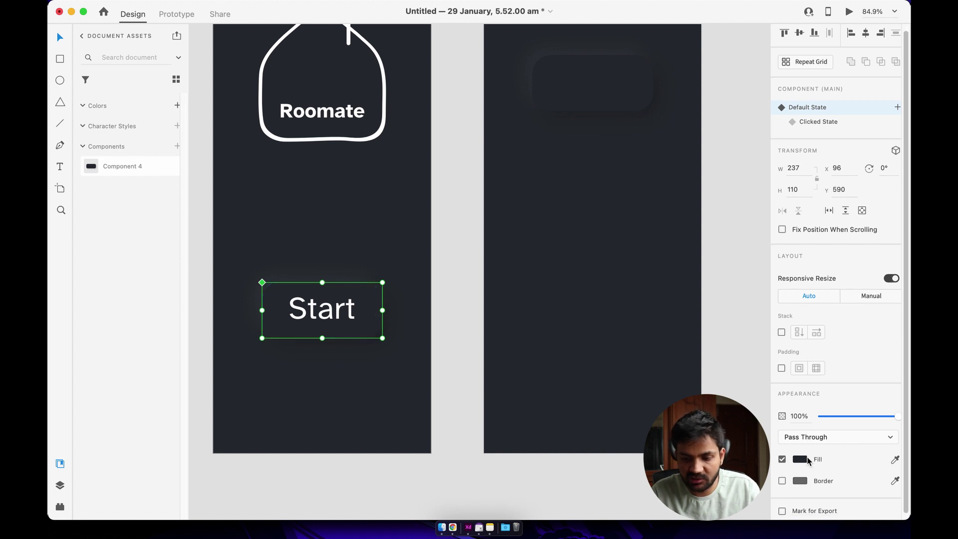
{"action": "left_click", "coordinate": [799, 459]}
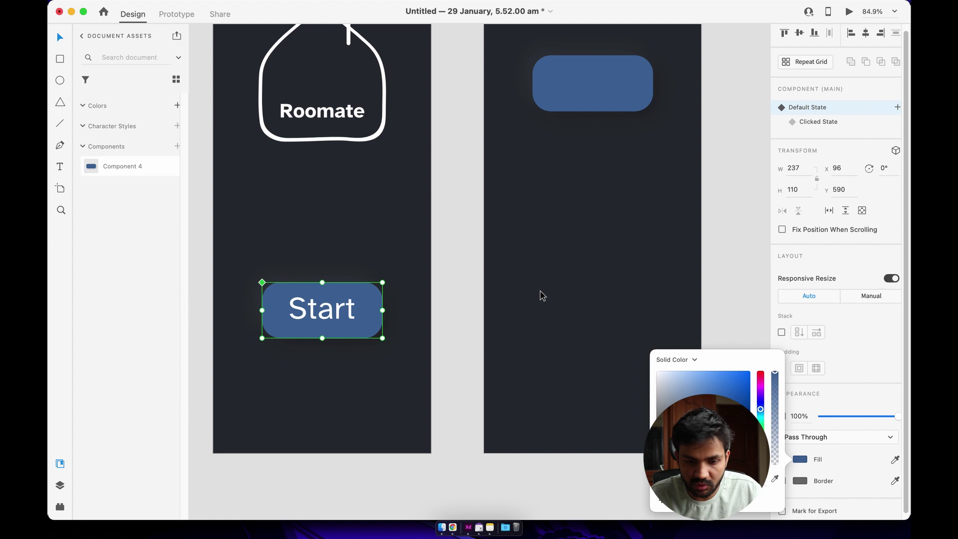
{"action": "left_click", "coordinate": [541, 269]}
{"action": "left_click", "coordinate": [562, 105]}
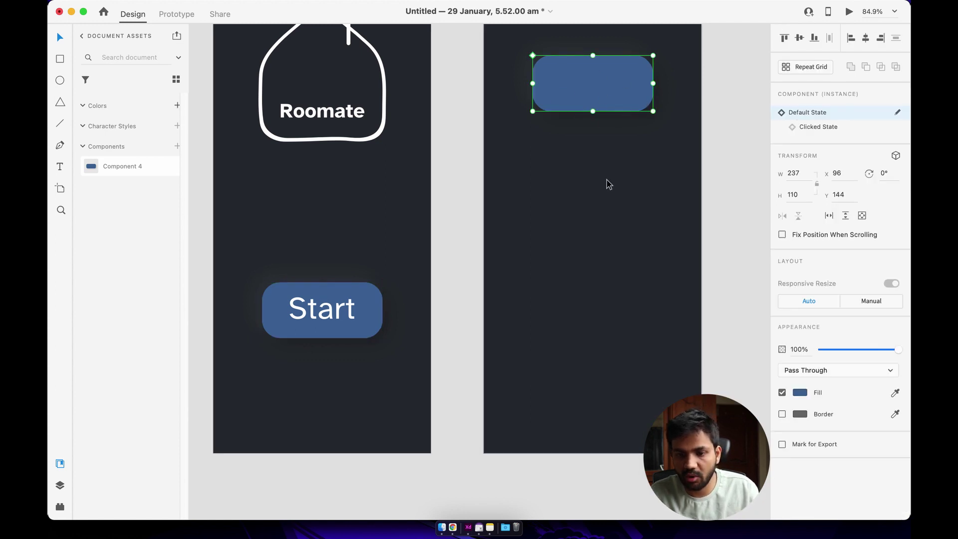
{"action": "left_click", "coordinate": [580, 186]}
Undo the blue fill change on the main button component
{"action": "key", "text": "super+z"}
{"action": "key", "text": "super+z"}
{"action": "key", "text": "super+z"}
{"action": "key", "text": "super+z"}
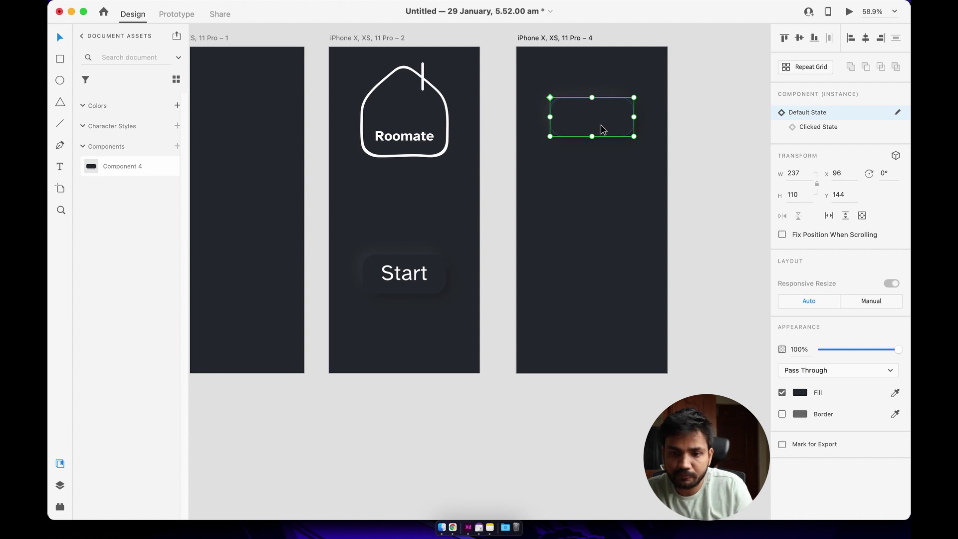
Resize the button instance's default state on the fourth artboard to about 348 × 71, starting at X 48
{"action": "left_click_drag", "start_coordinate": [592, 136], "coordinate": [591, 122]}
{"action": "scroll", "coordinate": [616, 119], "scroll_direction": "up", "scroll_amount": 5}
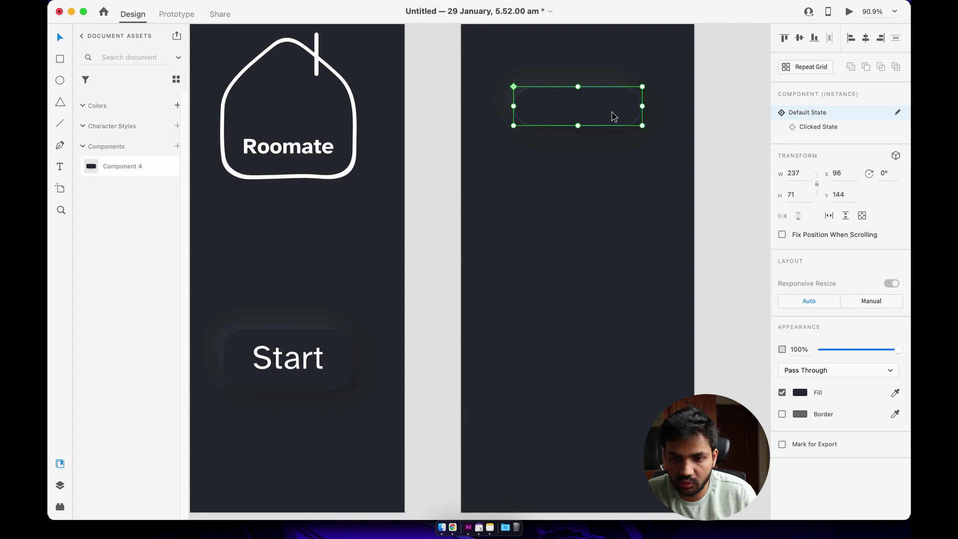
{"action": "left_click_drag", "start_coordinate": [646, 105], "coordinate": [677, 106]}
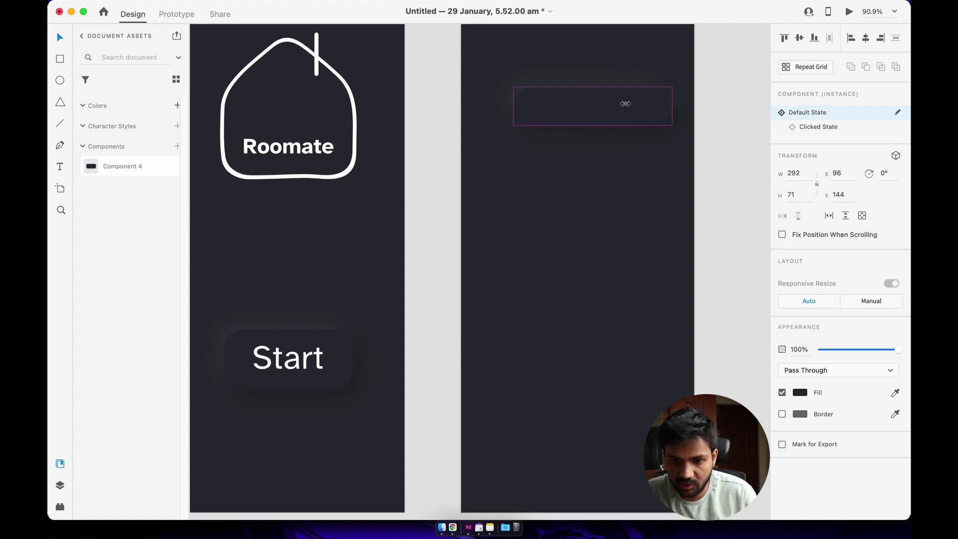
{"action": "left_click_drag", "start_coordinate": [513, 106], "coordinate": [487, 106]}
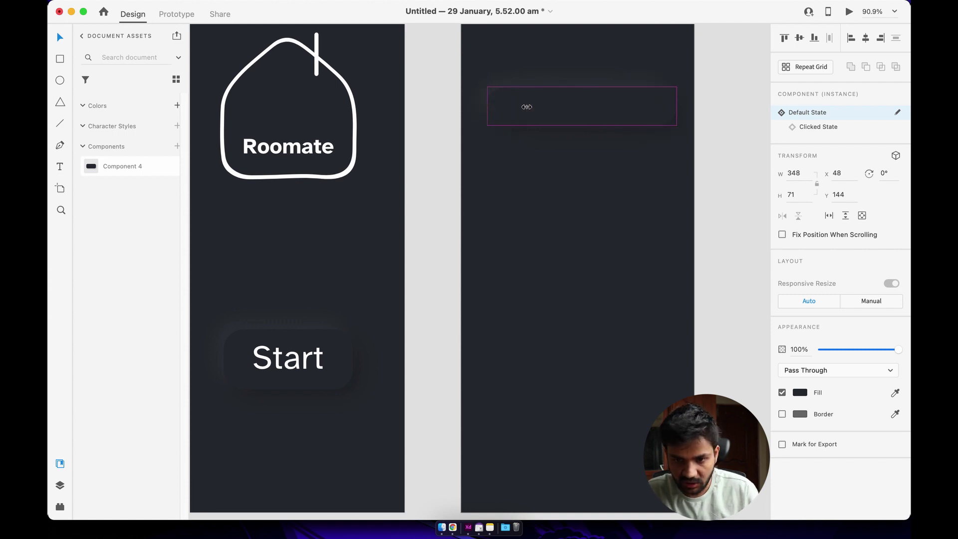
Switch the instance on the fourth artboard to its Clicked State and resize it to about 338 × 81
{"action": "left_click", "coordinate": [816, 128]}
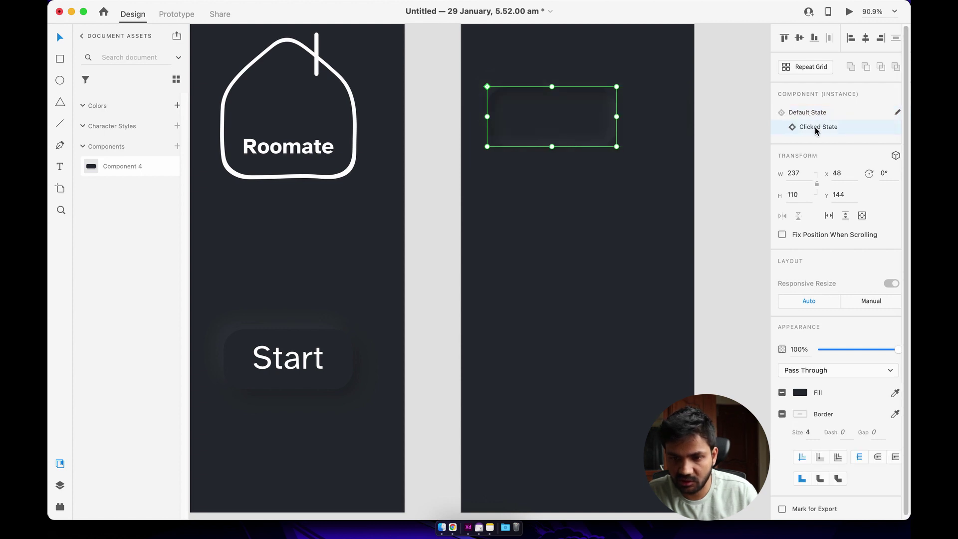
{"action": "left_click", "coordinate": [621, 194]}
{"action": "left_click", "coordinate": [613, 122]}
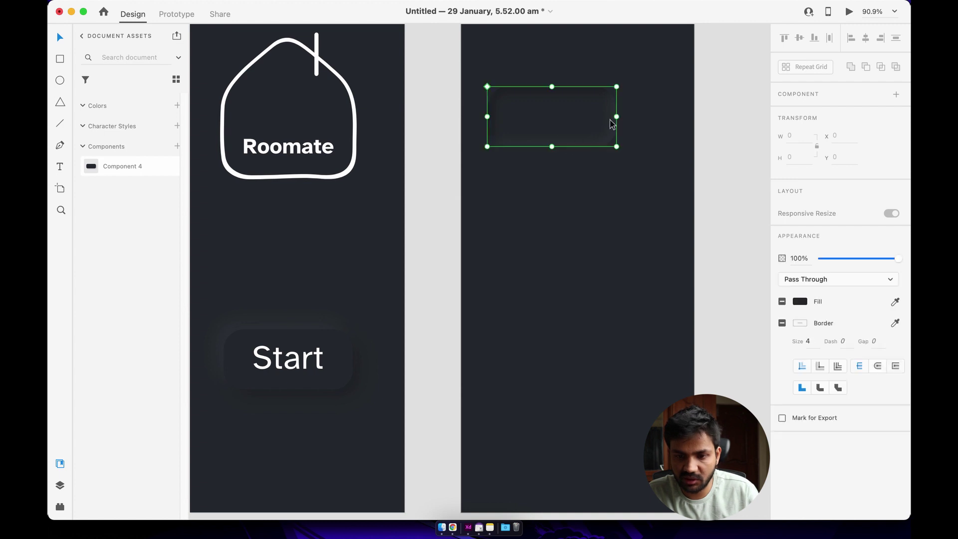
{"action": "left_click_drag", "start_coordinate": [614, 119], "coordinate": [669, 117]}
{"action": "left_click_drag", "start_coordinate": [578, 146], "coordinate": [573, 131]}
{"action": "left_click", "coordinate": [641, 135]}
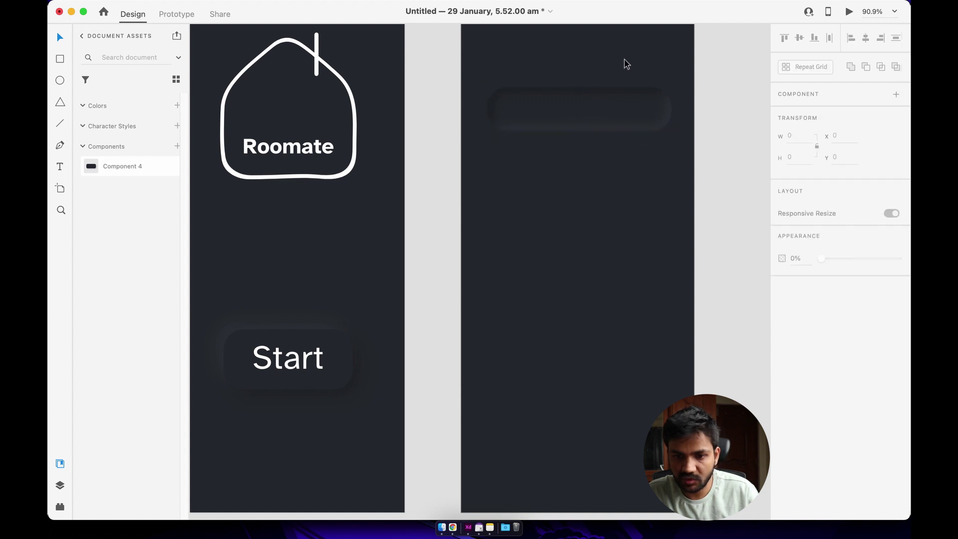
{"action": "left_click", "coordinate": [578, 87]}
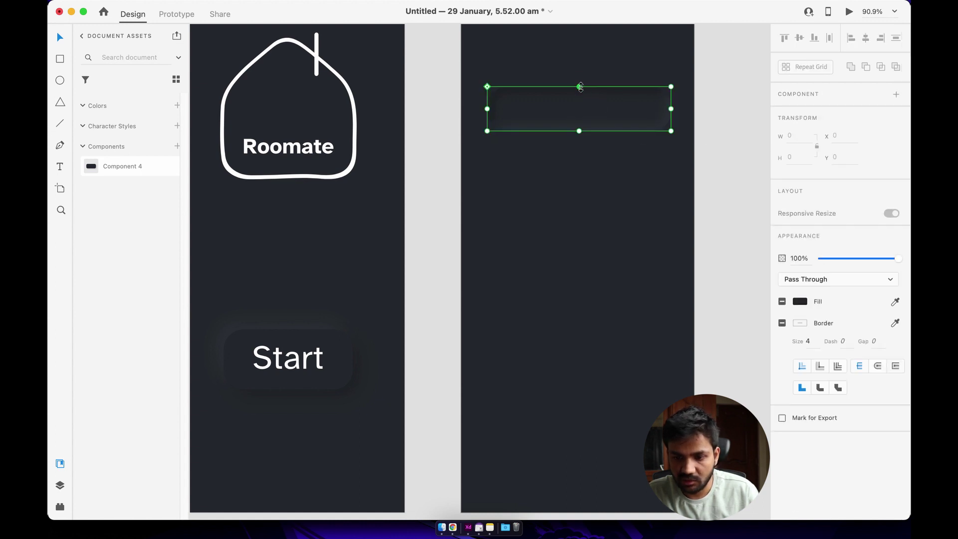
{"action": "scroll", "coordinate": [803, 331], "scroll_direction": "down", "scroll_amount": 1}
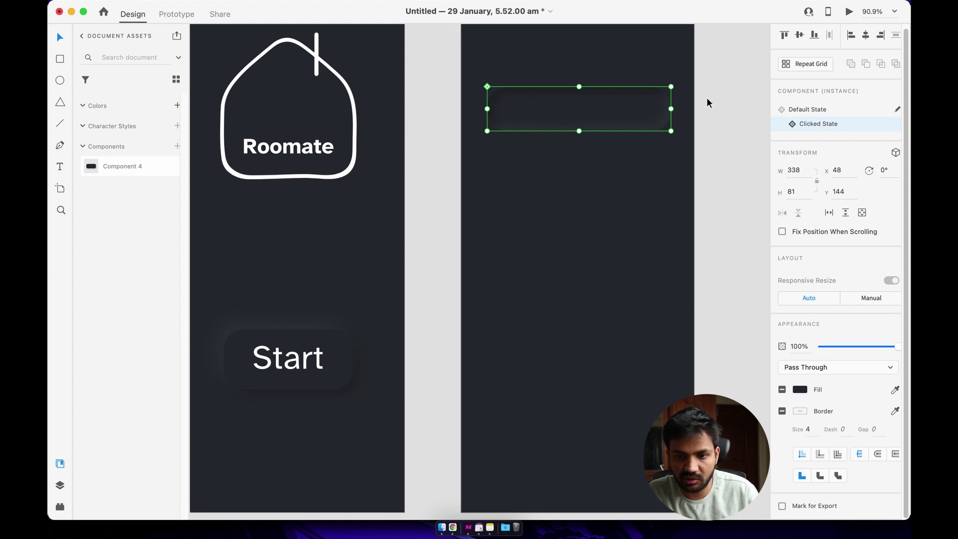
{"action": "left_click", "coordinate": [701, 112]}
Compare the layer entries of the main Start button component and its instance on the fourth artboard
{"action": "key", "text": "super+0"}
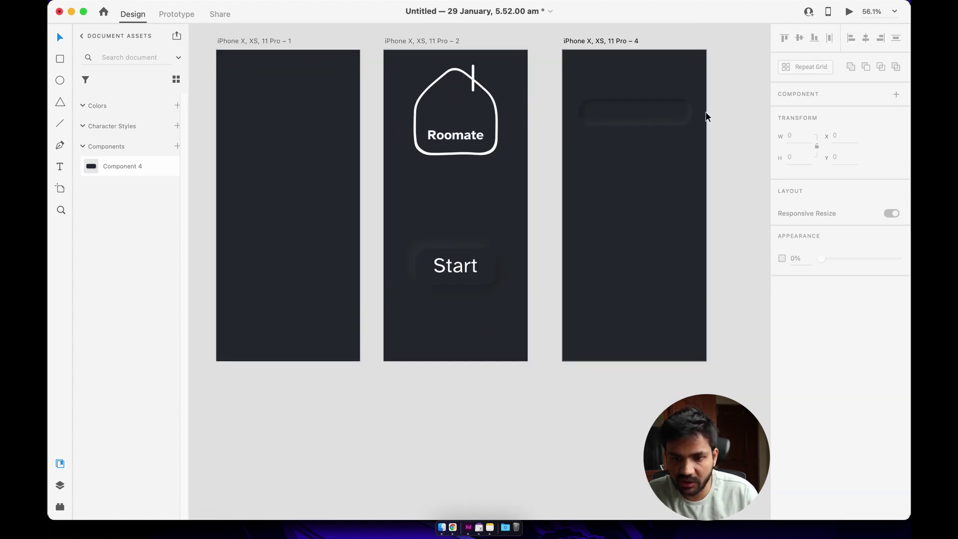
{"action": "scroll", "coordinate": [705, 116], "scroll_direction": "up", "scroll_amount": 2}
{"action": "left_click", "coordinate": [530, 119]}
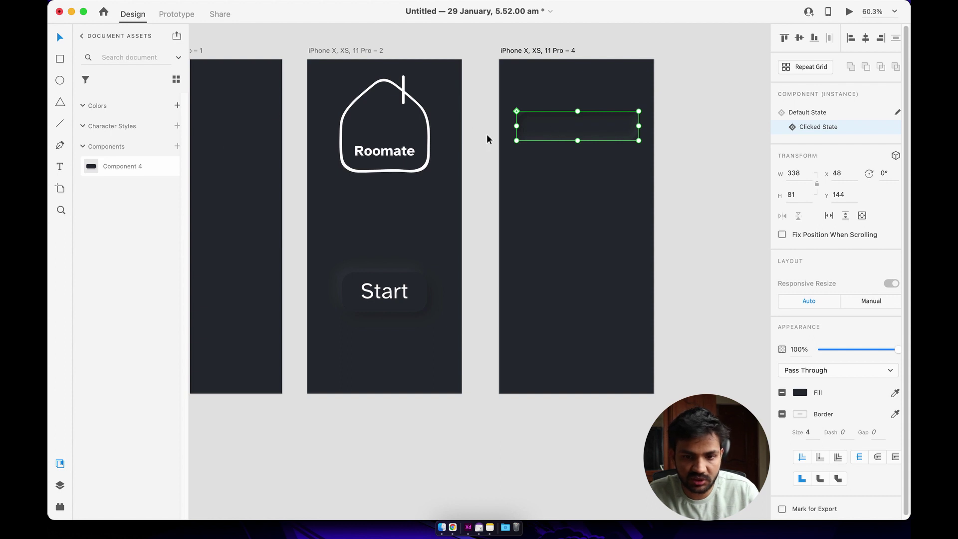
{"action": "left_click", "coordinate": [60, 485]}
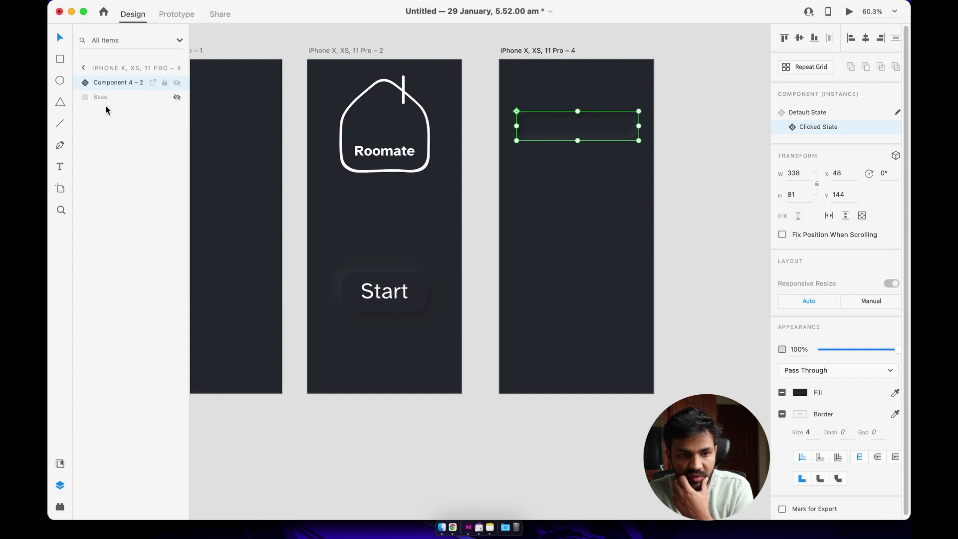
{"action": "left_click", "coordinate": [357, 288]}
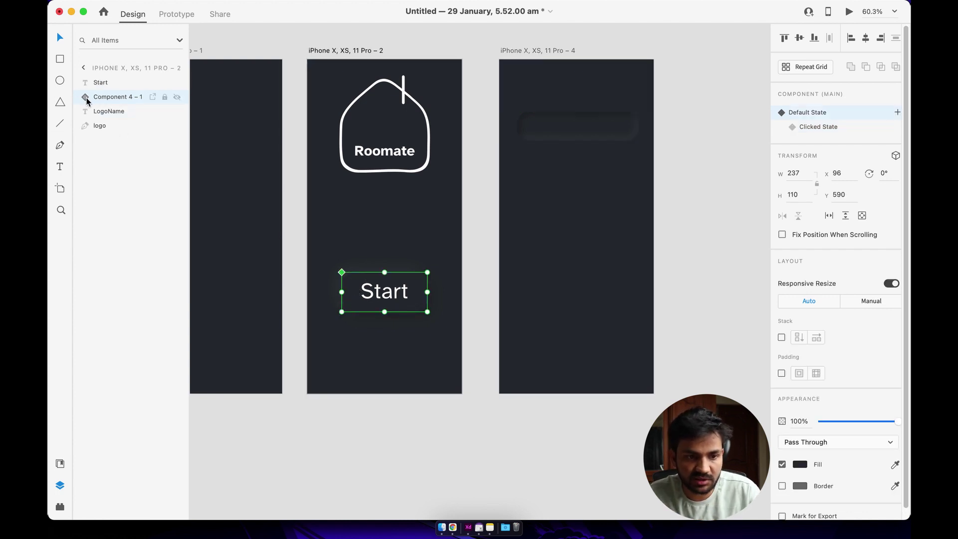
{"action": "left_click", "coordinate": [551, 121]}
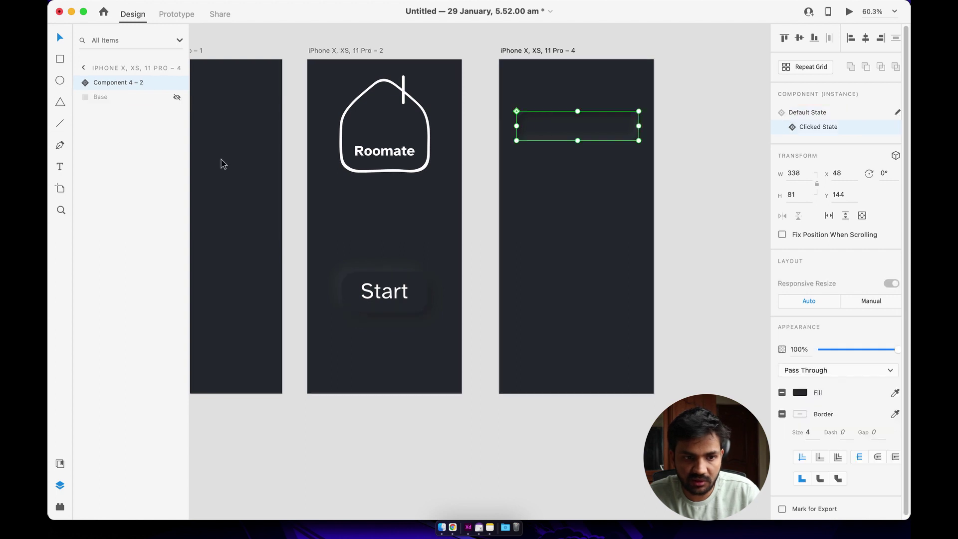
Set the corner radius of the Base, light and shadow layers in the clicked instance's mask group to 25
{"action": "left_click", "coordinate": [91, 84]}
{"action": "left_click", "coordinate": [93, 97]}
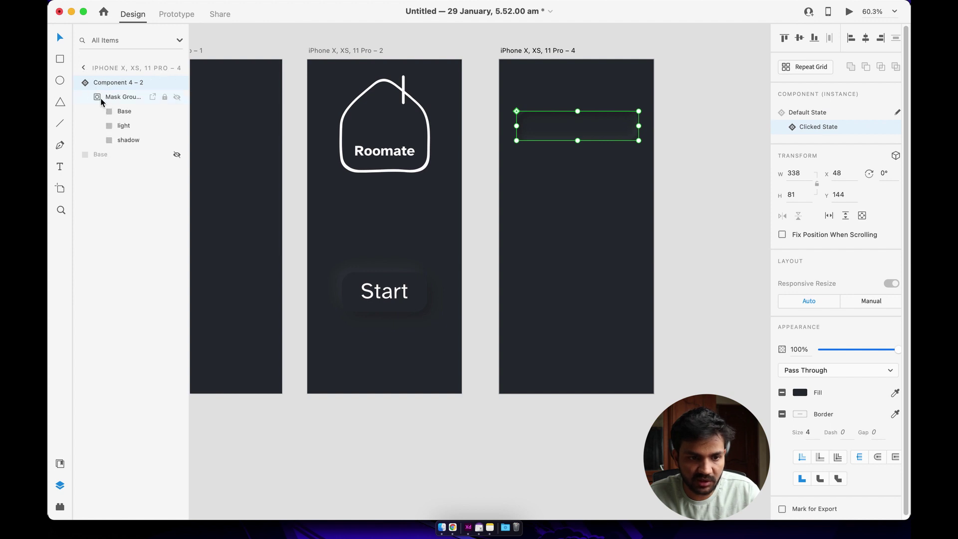
{"action": "left_click", "coordinate": [114, 98]}
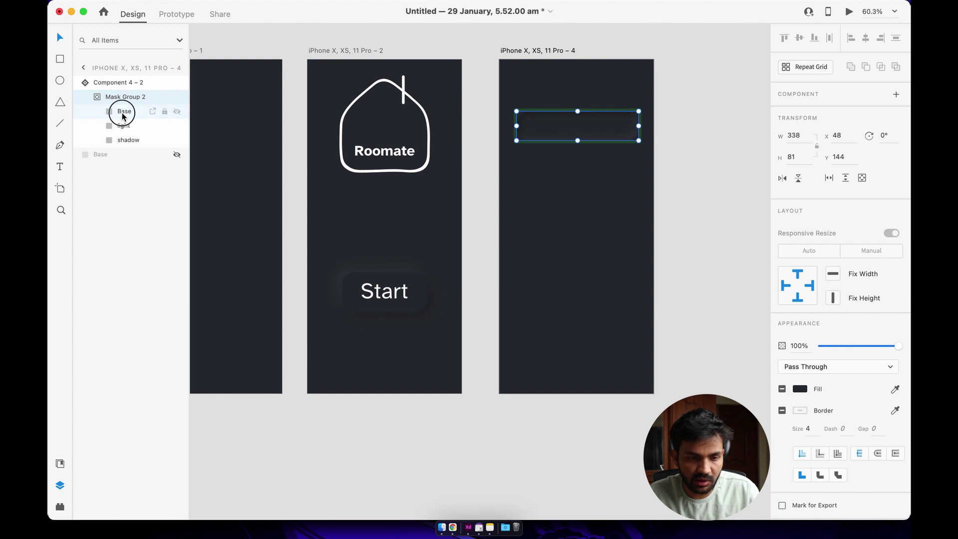
{"action": "left_click", "coordinate": [124, 114]}
{"action": "left_click", "coordinate": [123, 127], "text": "shift"}
{"action": "left_click", "coordinate": [129, 140], "text": "shift"}
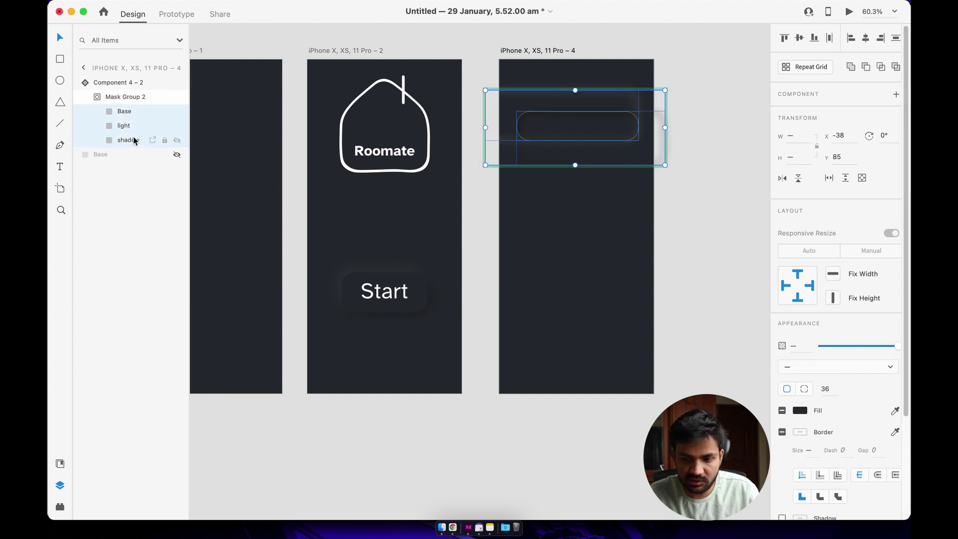
{"action": "left_click", "coordinate": [834, 390]}
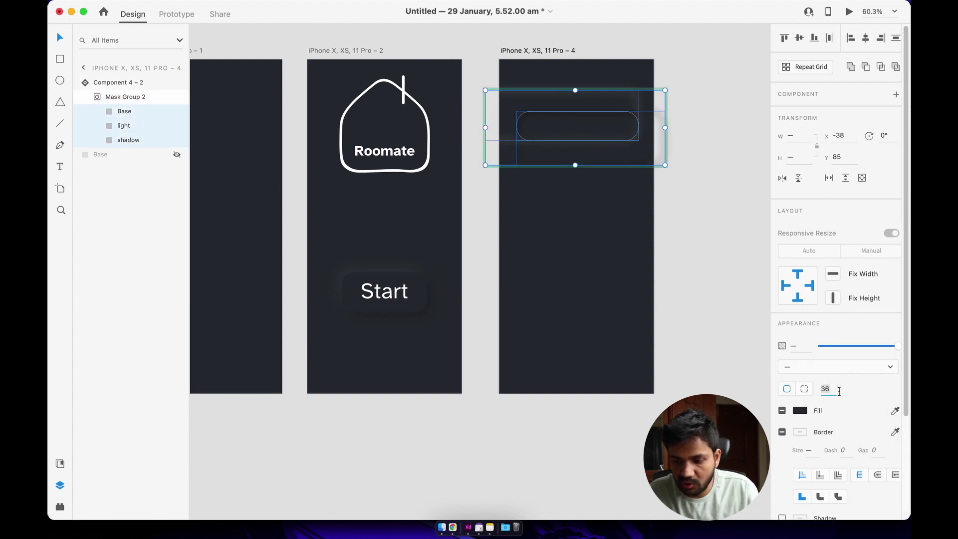
{"action": "type", "text": "25"}
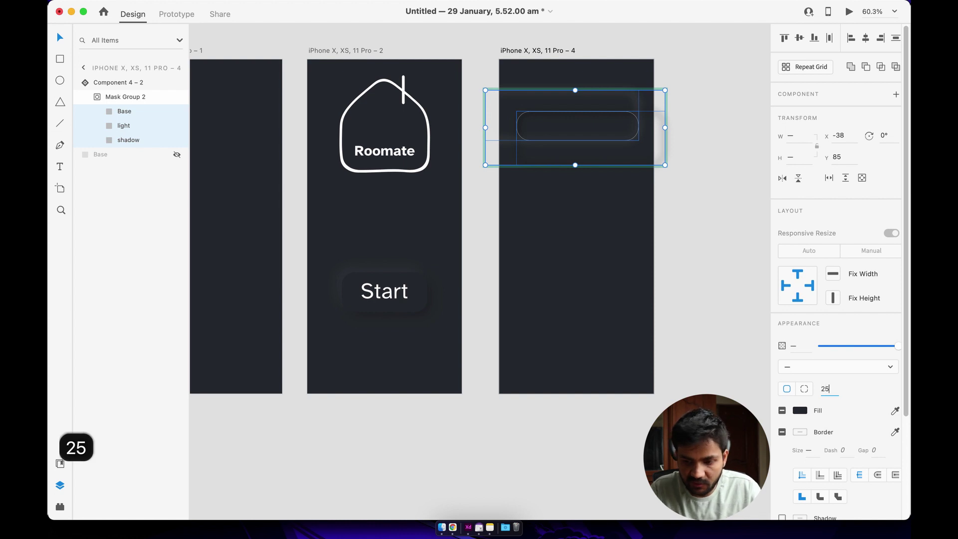
{"action": "key", "text": "Return"}
{"action": "left_click", "coordinate": [689, 117]}
{"action": "scroll", "coordinate": [667, 131], "scroll_direction": "down", "scroll_amount": 1}
{"action": "scroll", "coordinate": [667, 130], "scroll_direction": "right", "scroll_amount": 2}
{"action": "scroll", "coordinate": [541, 150], "scroll_direction": "up", "scroll_amount": 1}
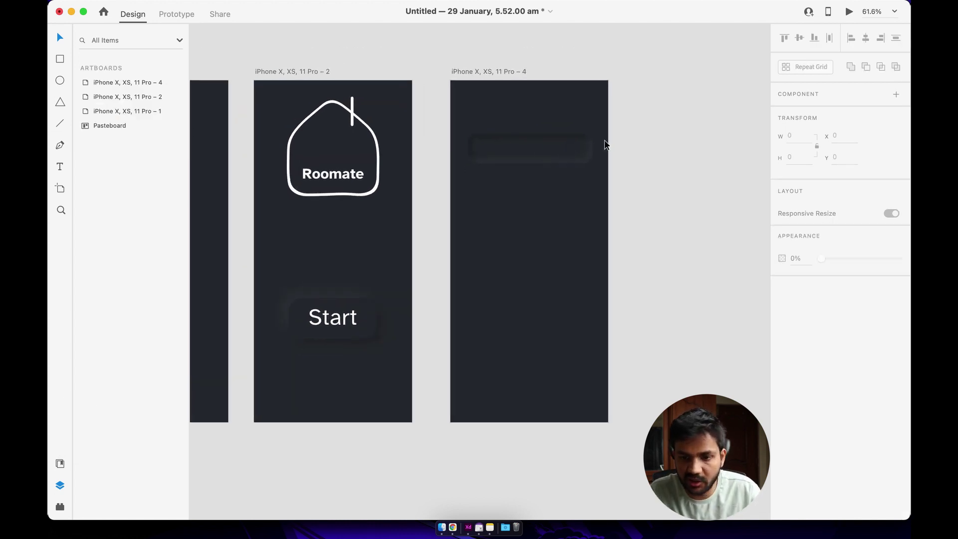
{"action": "scroll", "coordinate": [636, 145], "scroll_direction": "up", "scroll_amount": 1}
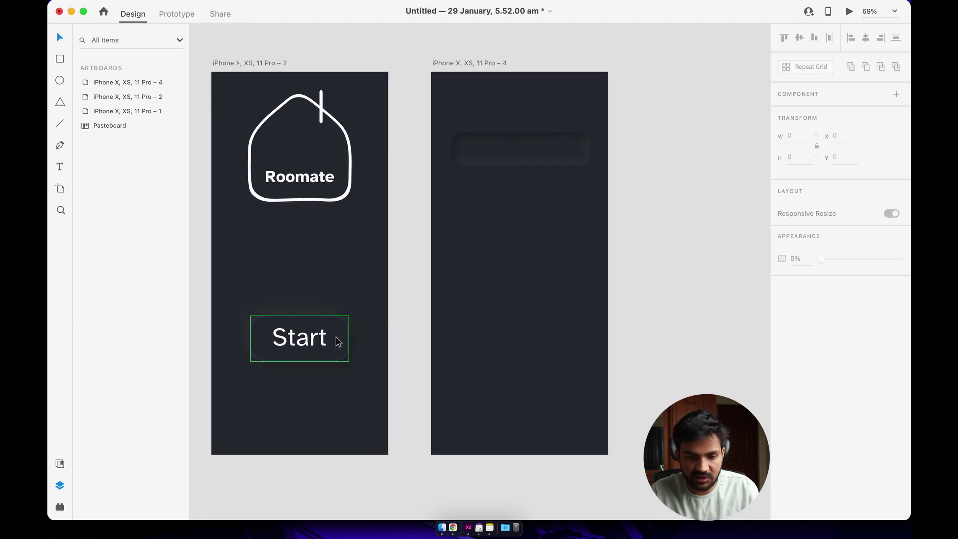
Look at the mobile number screen's arrow button in the 14 January reference document, then return to the working document
{"action": "left_click", "coordinate": [338, 340]}
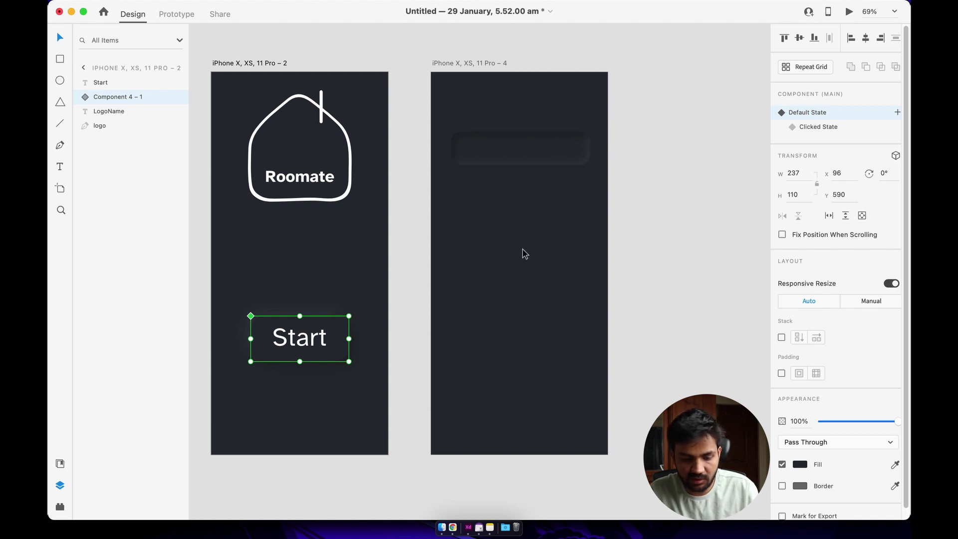
{"action": "key", "text": "ctrl+Down"}
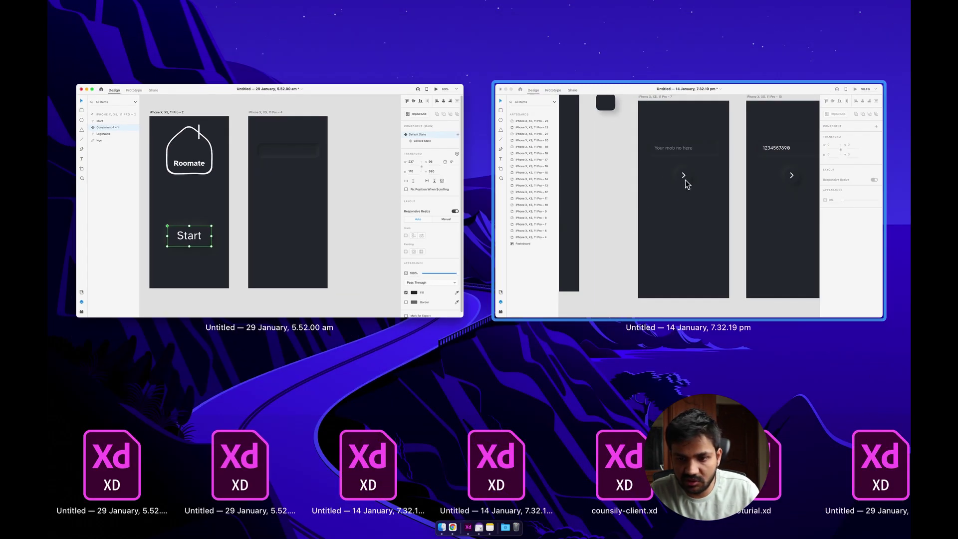
{"action": "left_click", "coordinate": [687, 178]}
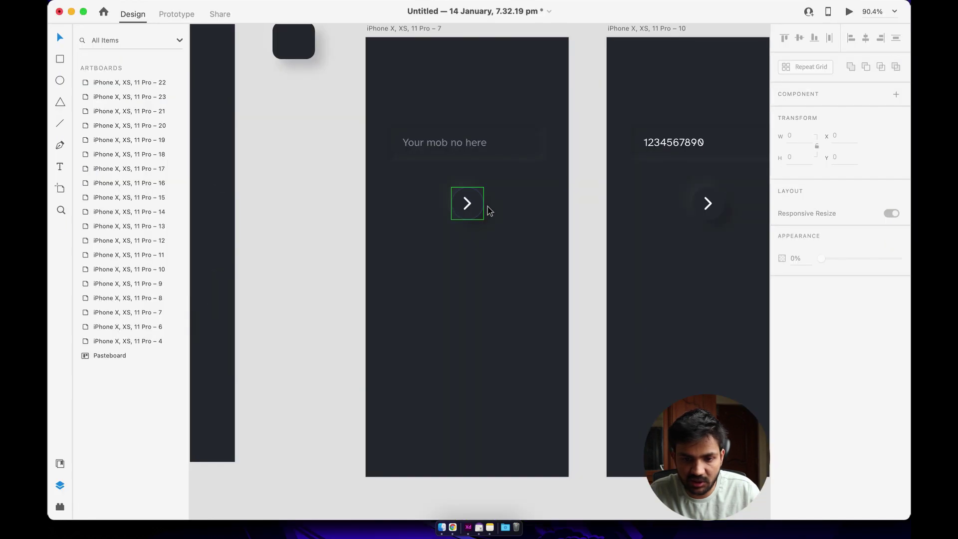
{"action": "key", "text": "super+grave"}
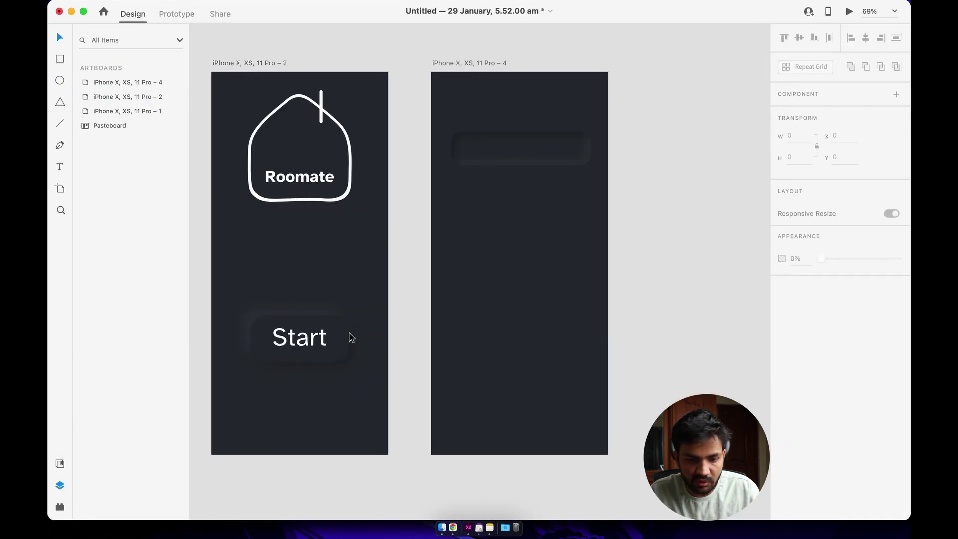
Place another instance of the Start button component on the fourth artboard, below the inset field at about X 96, Y 335
{"action": "left_click", "coordinate": [331, 337]}
{"action": "key", "text": "super+c"}
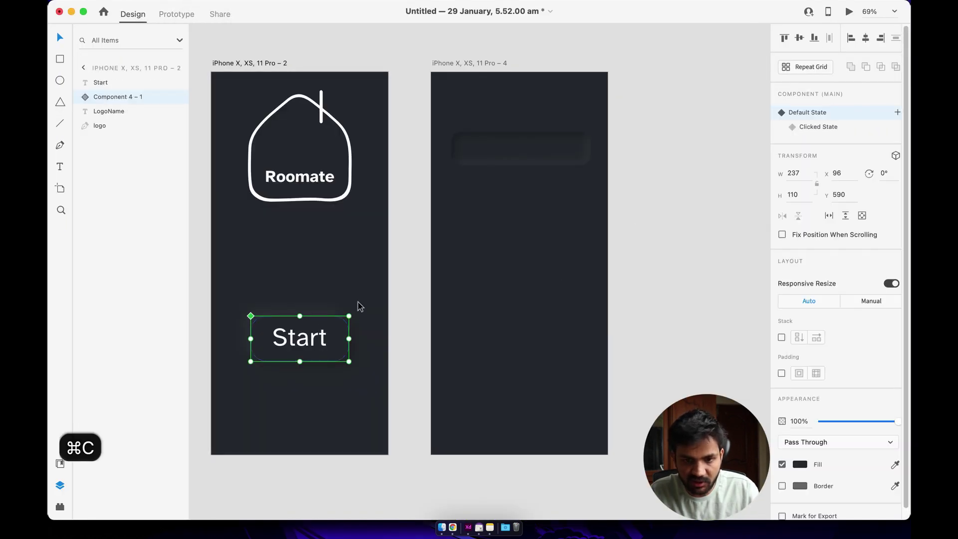
{"action": "left_click", "coordinate": [473, 78]}
{"action": "key", "text": "super+v"}
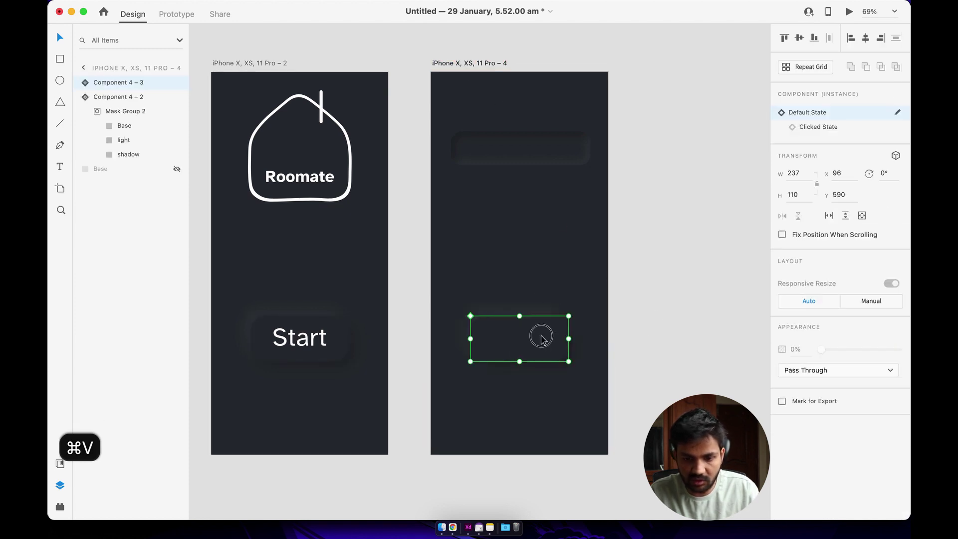
{"action": "left_click_drag", "start_coordinate": [122, 166], "coordinate": [505, 242]}
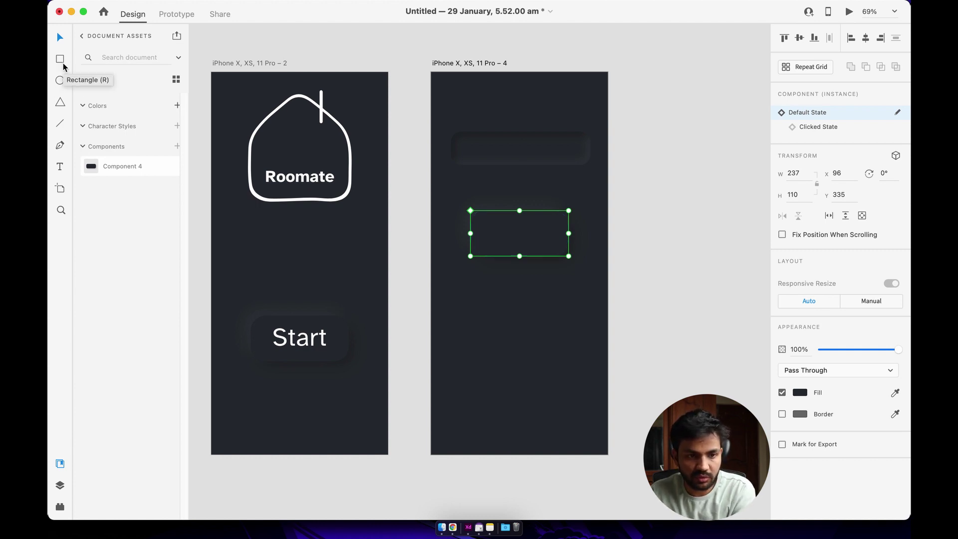
Narrow the new button instance on the fourth artboard to a width of about 121
{"action": "left_click", "coordinate": [60, 484]}
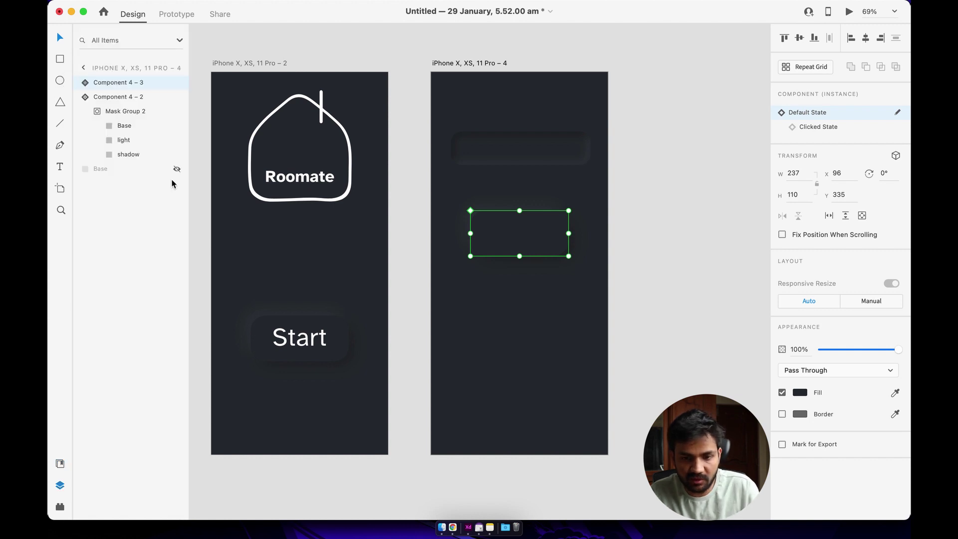
{"action": "left_click_drag", "start_coordinate": [569, 233], "coordinate": [530, 233]}
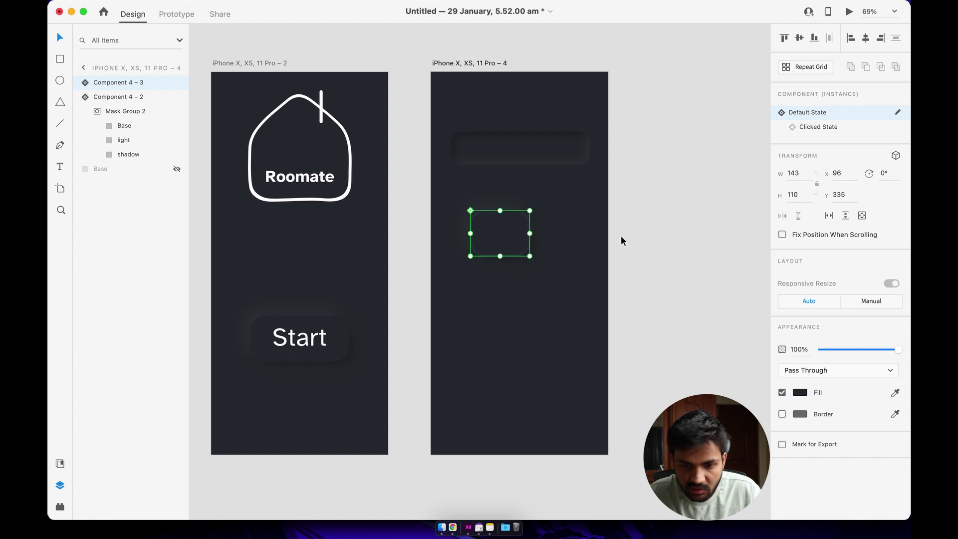
{"action": "left_click", "coordinate": [622, 361]}
{"action": "left_click", "coordinate": [528, 234]}
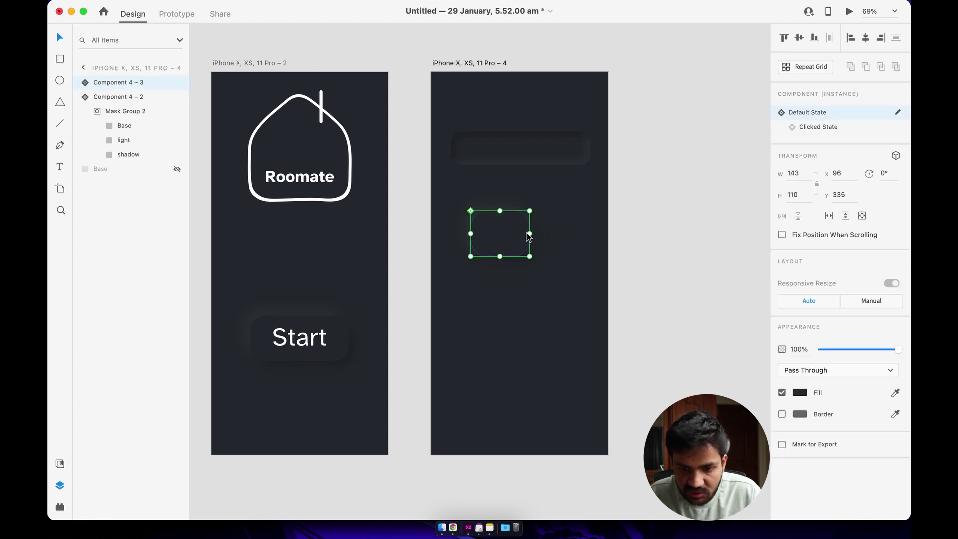
{"action": "left_click_drag", "start_coordinate": [529, 233], "coordinate": [521, 234]}
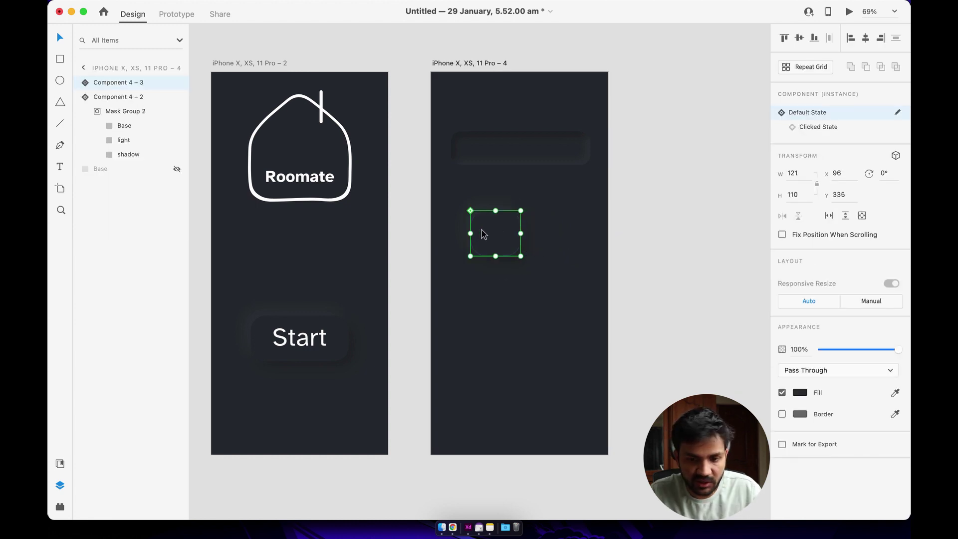
Set the corner radius of the new instance's Base, light and shadow layers to 50
{"action": "double_click", "coordinate": [85, 86]}
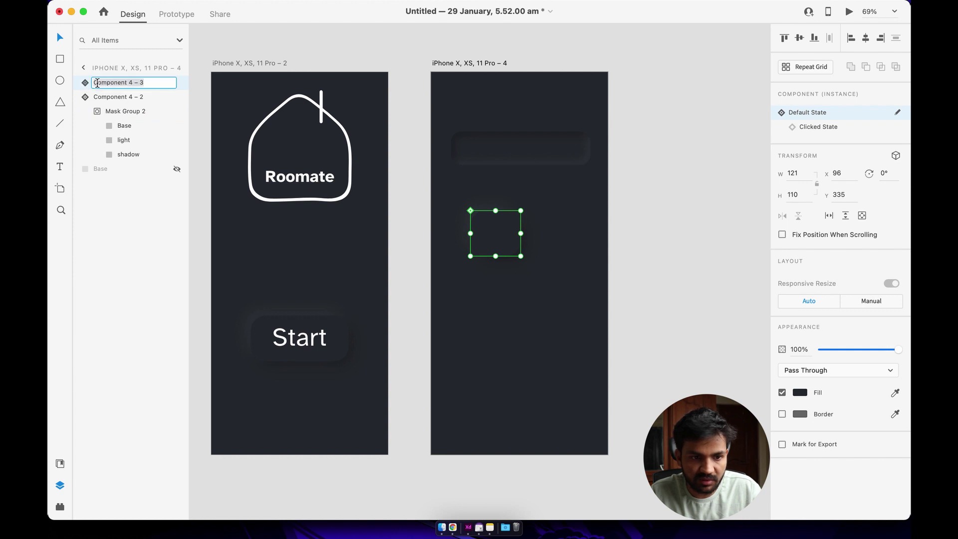
{"action": "left_click", "coordinate": [85, 86]}
{"action": "left_click", "coordinate": [116, 97]}
{"action": "left_click", "coordinate": [118, 113], "text": "shift"}
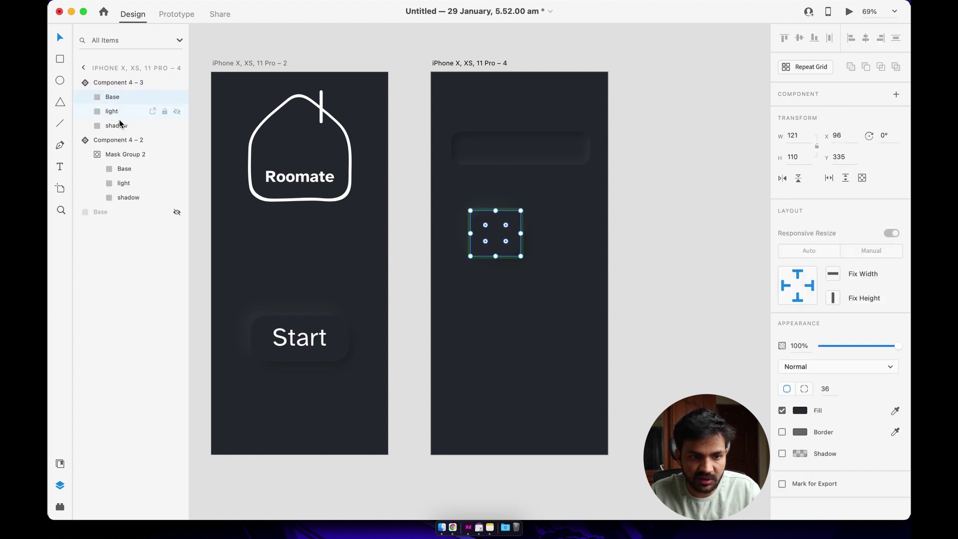
{"action": "left_click", "coordinate": [121, 126], "text": "shift"}
{"action": "left_click", "coordinate": [822, 389]}
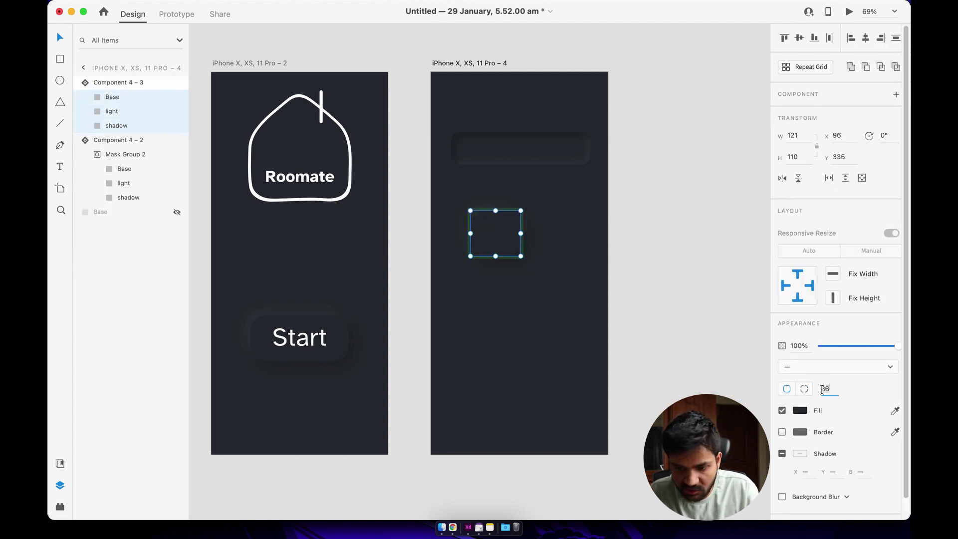
{"action": "type", "text": "50"}
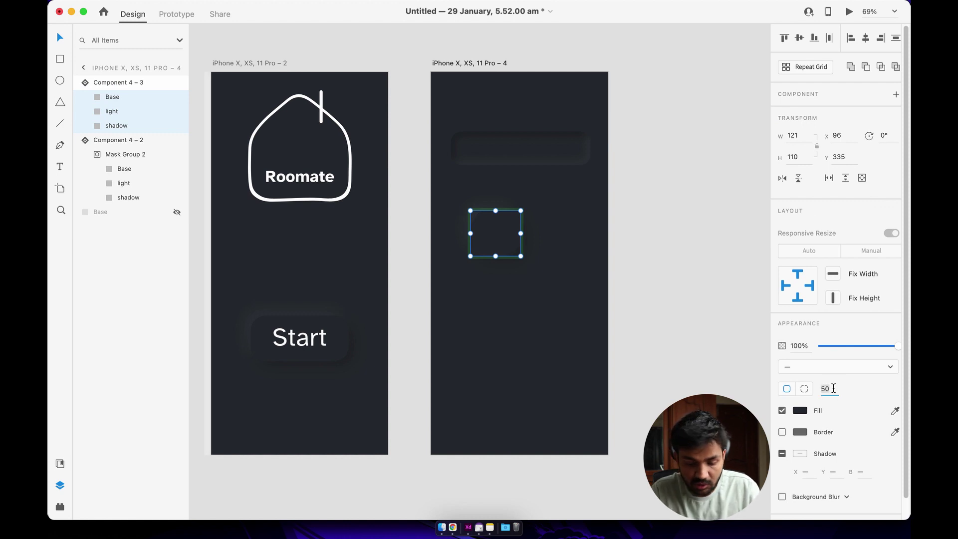
Set the corner radius of the new instance's Base, light and shadow layers to 70
{"action": "type", "text": "79"}
{"action": "key", "text": "BackSpace"}
{"action": "type", "text": "0"}
{"action": "key", "text": "Return"}
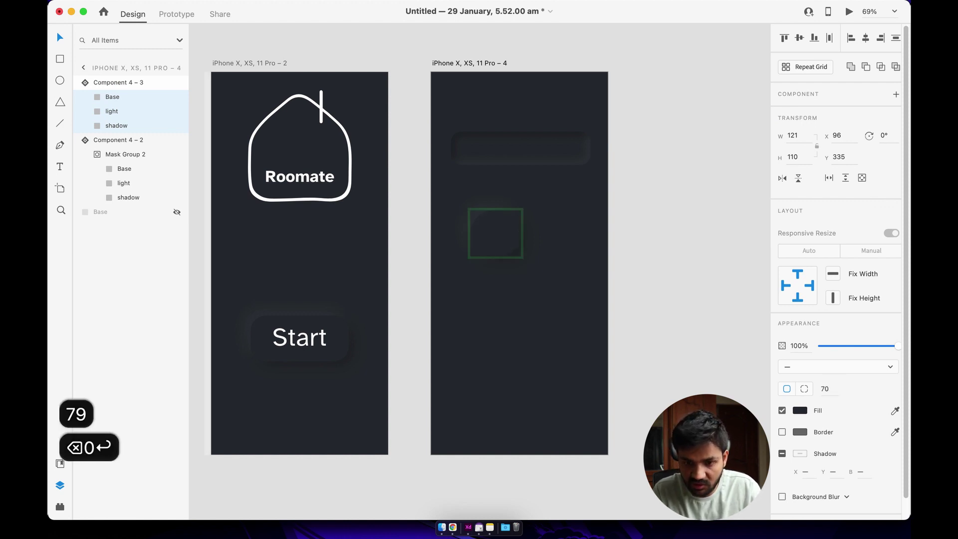
{"action": "left_click", "coordinate": [656, 309]}
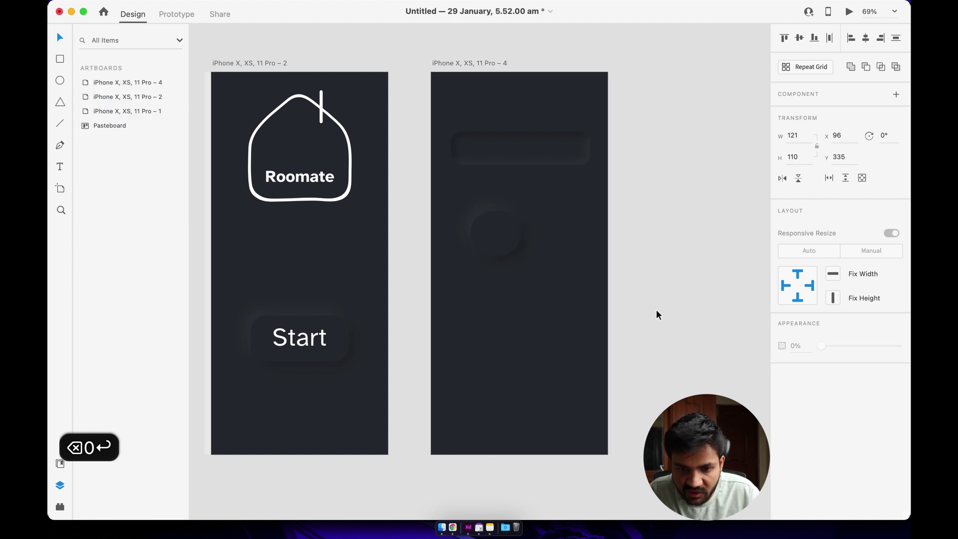
Resize the round button instance on the fourth artboard to 100 wide and 100 high
{"action": "scroll", "coordinate": [511, 240], "scroll_direction": "up", "scroll_amount": 5}
{"action": "left_click", "coordinate": [499, 242]}
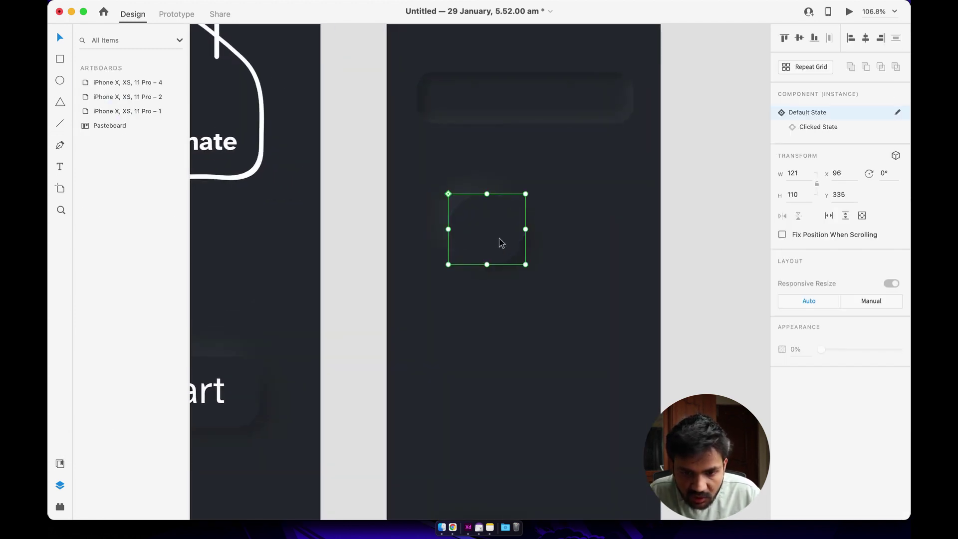
{"action": "left_click_drag", "start_coordinate": [527, 230], "coordinate": [516, 230]}
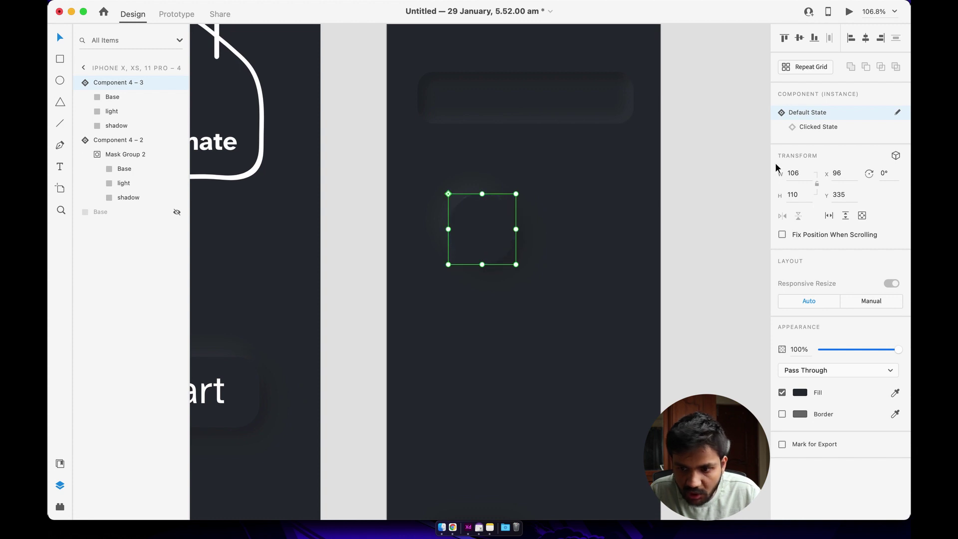
{"action": "left_click", "coordinate": [794, 172]}
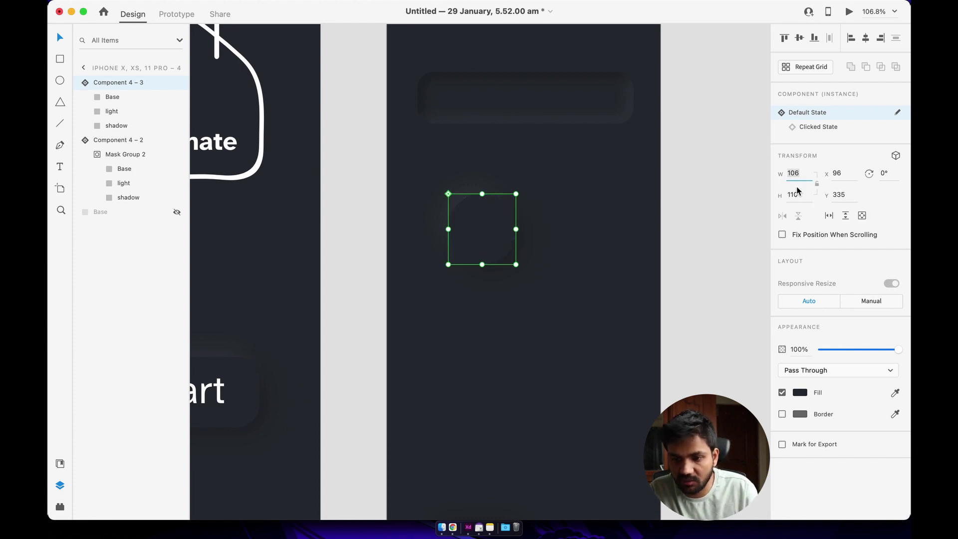
{"action": "type", "text": "100"}
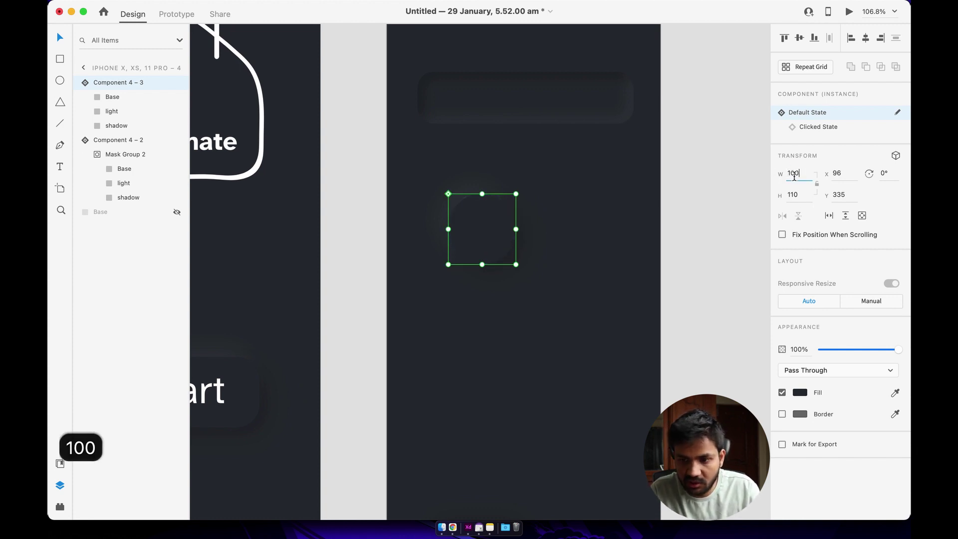
{"action": "left_click", "coordinate": [793, 195]}
{"action": "type", "text": "100"}
{"action": "key", "text": "Return"}
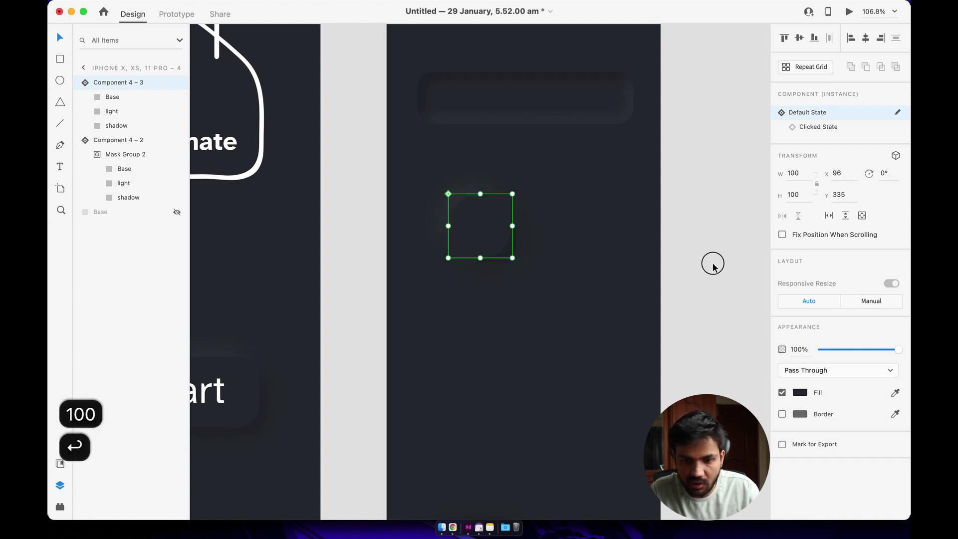
Move the round button below the middle of the inset field, at about X 164, Y 321
{"action": "left_click", "coordinate": [605, 230]}
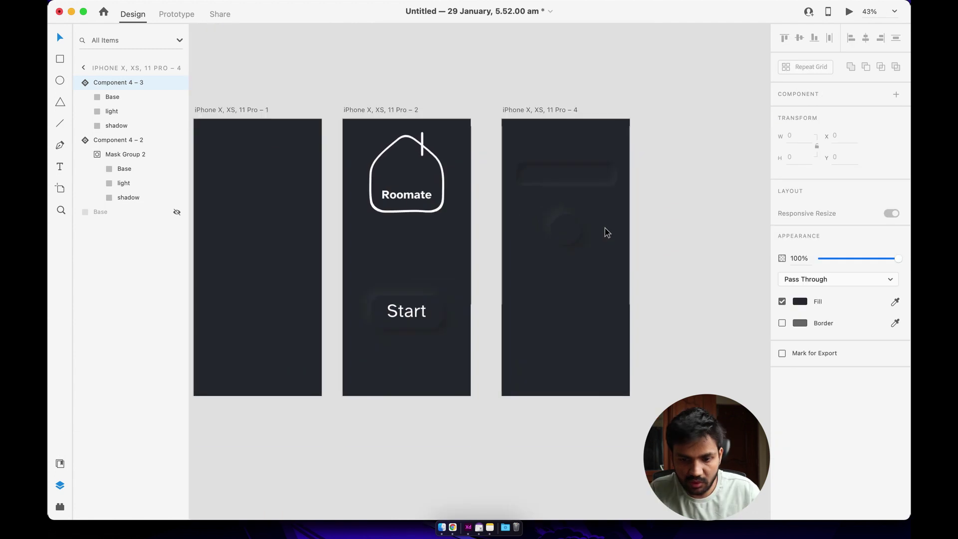
{"action": "scroll", "coordinate": [589, 249], "scroll_direction": "up", "scroll_amount": 2}
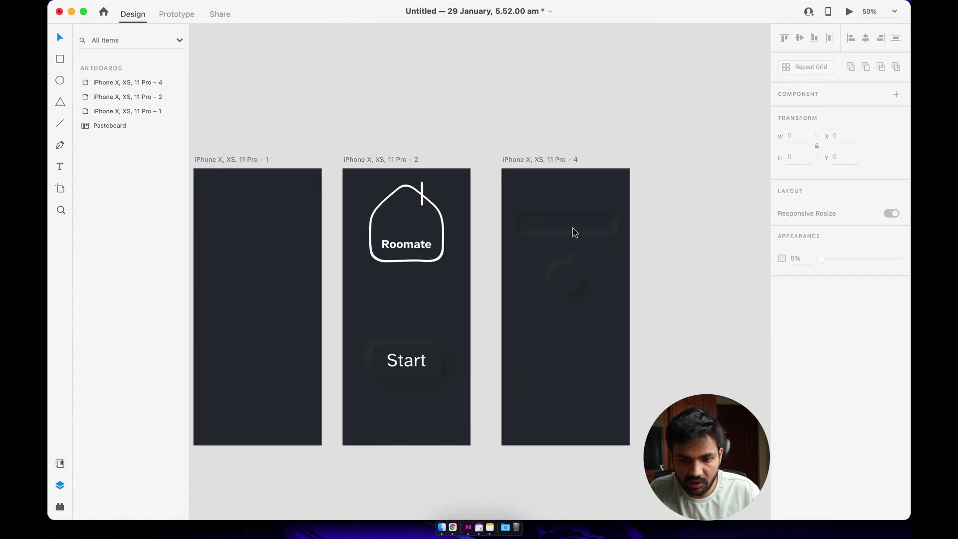
{"action": "left_click", "coordinate": [560, 285]}
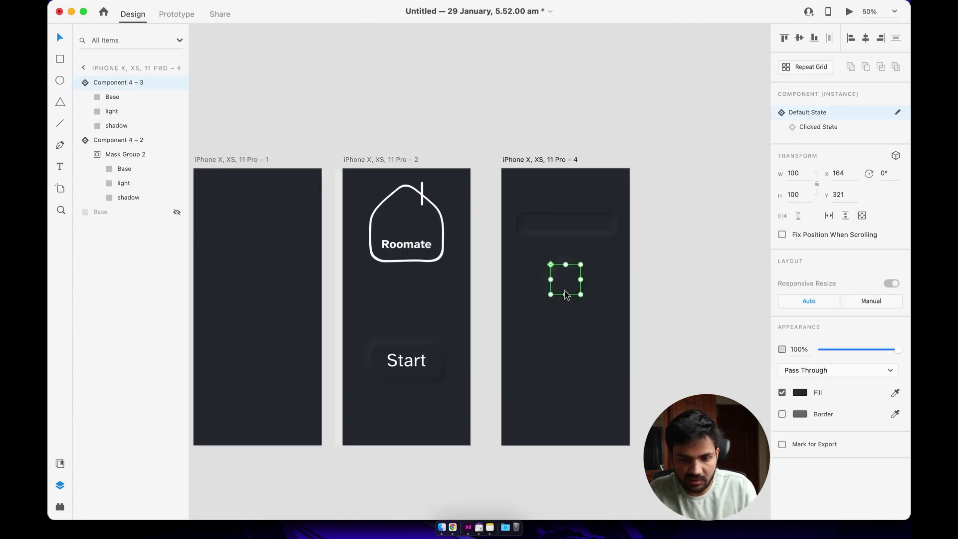
{"action": "key", "text": "Escape"}
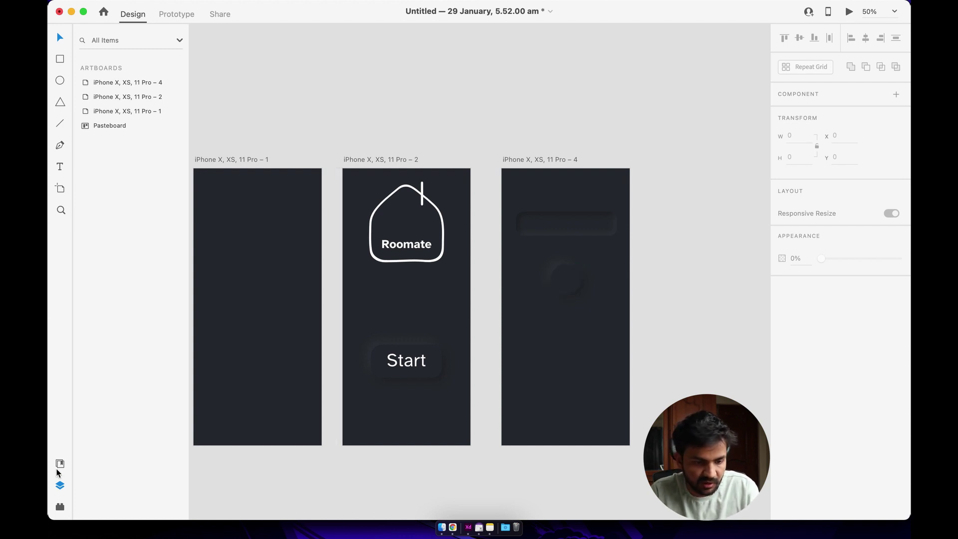
{"action": "left_click", "coordinate": [60, 506]}
{"action": "left_click", "coordinate": [115, 159]}
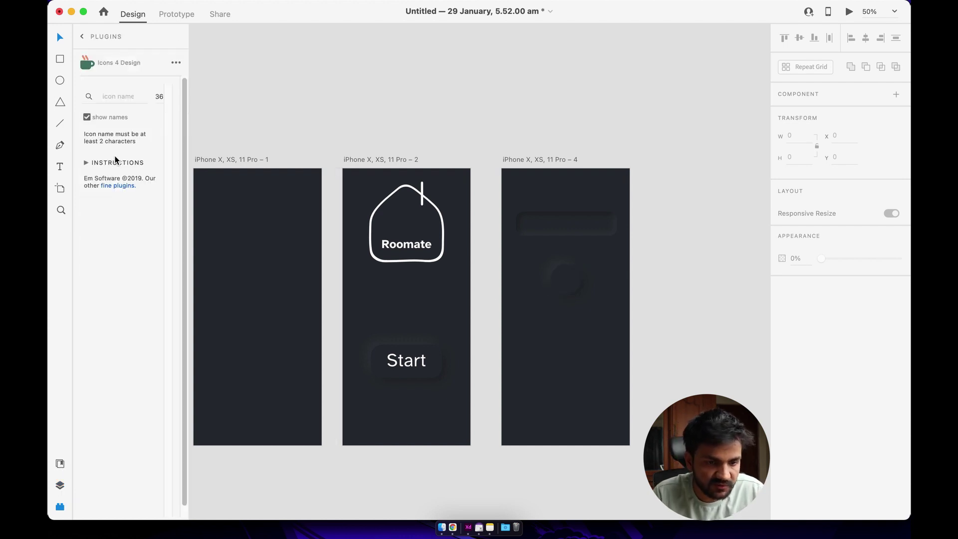
{"action": "left_click", "coordinate": [107, 99]}
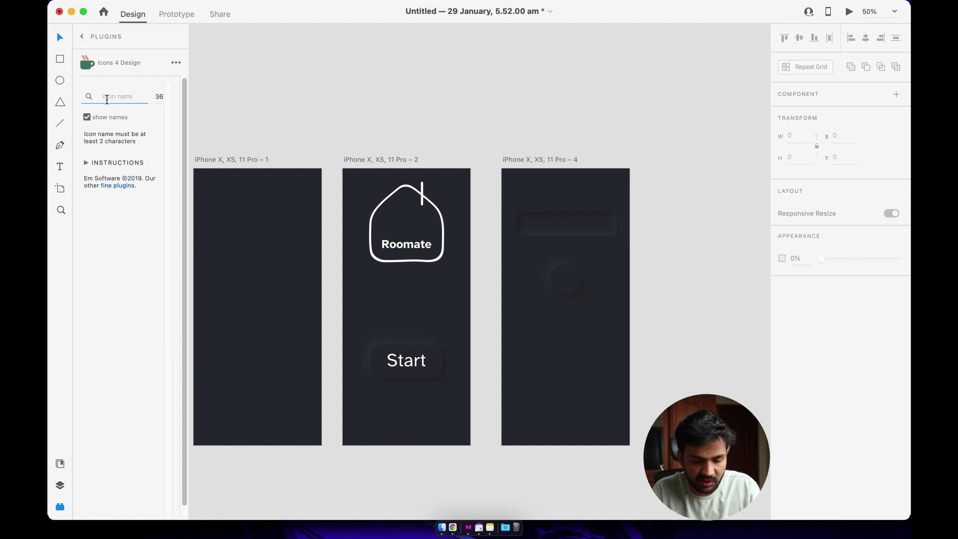
{"action": "left_click", "coordinate": [82, 38]}
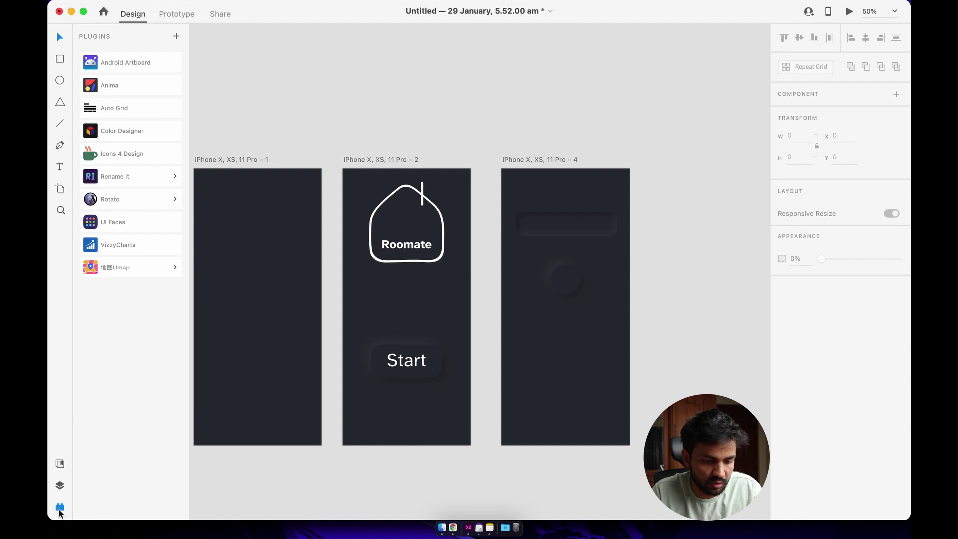
{"action": "left_click", "coordinate": [60, 507]}
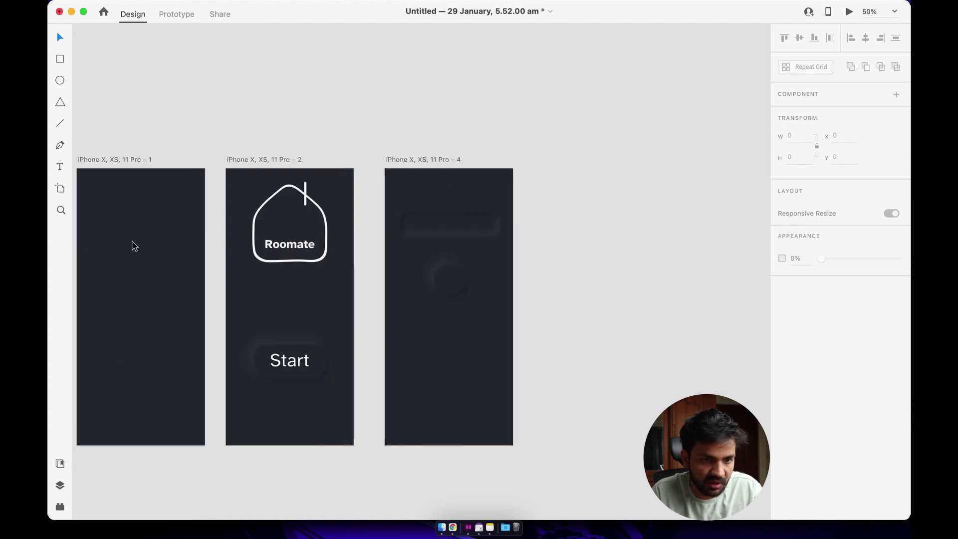
Browse the featured collections and essential plugins in the plugin catalogue, then return to the installed plugins
{"action": "left_click", "coordinate": [60, 506]}
{"action": "left_click", "coordinate": [176, 37]}
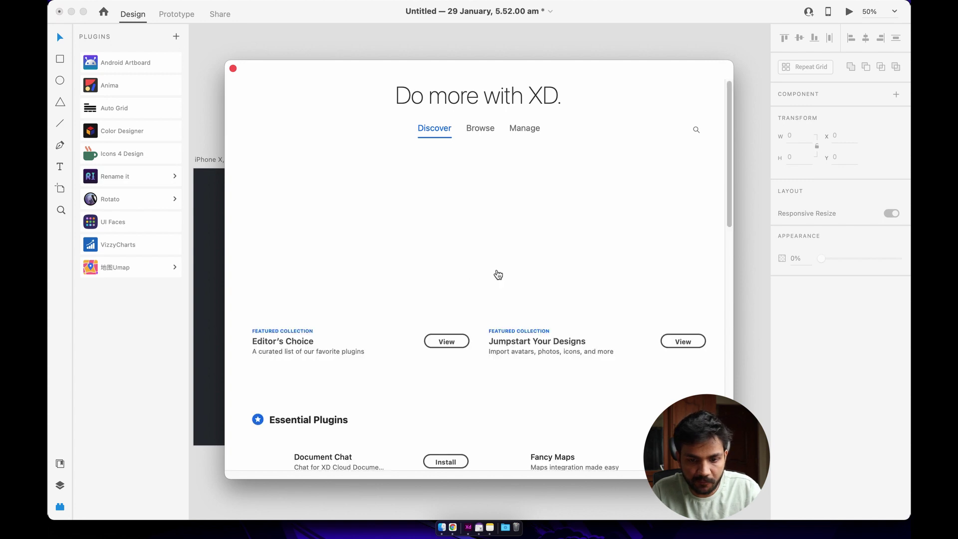
{"action": "scroll", "coordinate": [509, 321], "scroll_direction": "down", "scroll_amount": 10}
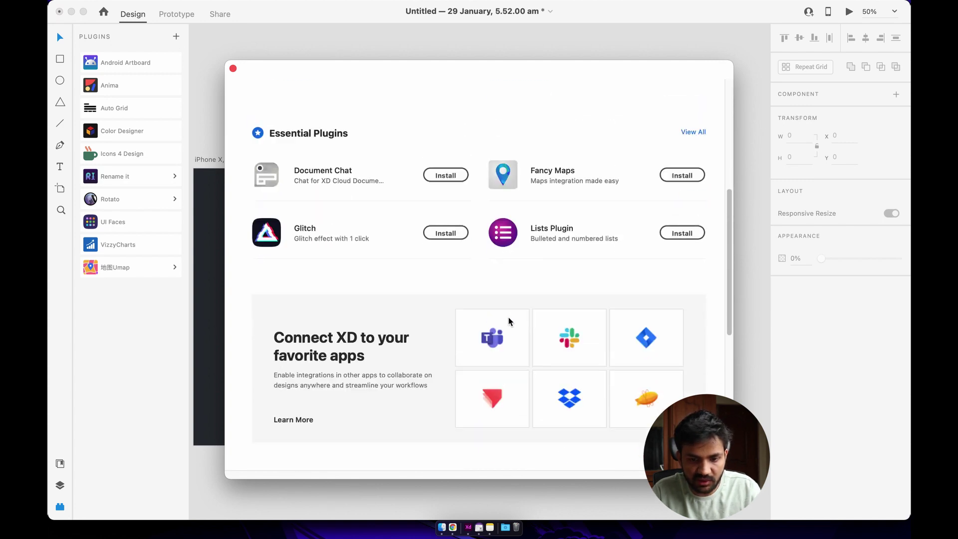
{"action": "scroll", "coordinate": [509, 321], "scroll_direction": "up", "scroll_amount": 8}
{"action": "scroll", "coordinate": [511, 319], "scroll_direction": "up", "scroll_amount": 3}
{"action": "scroll", "coordinate": [536, 288], "scroll_direction": "down", "scroll_amount": 4}
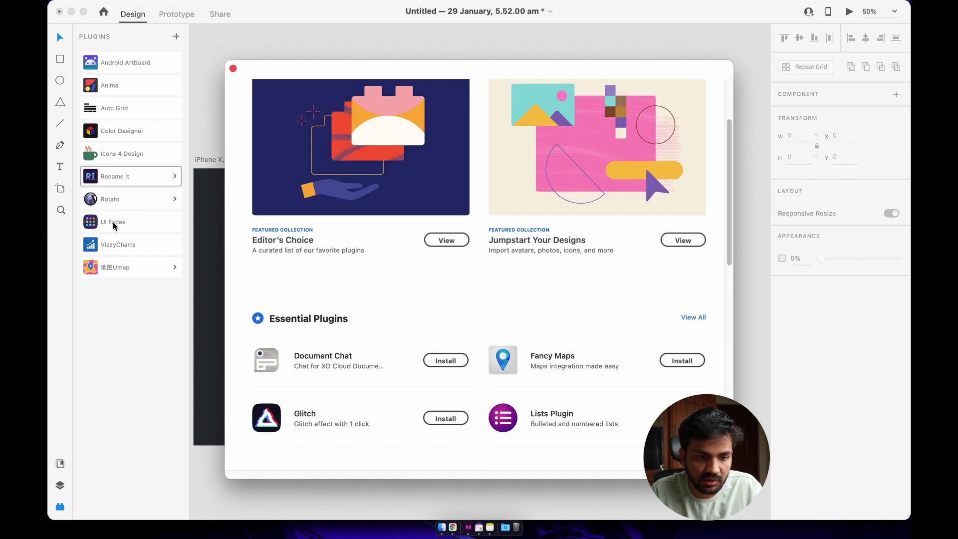
{"action": "left_click", "coordinate": [234, 69]}
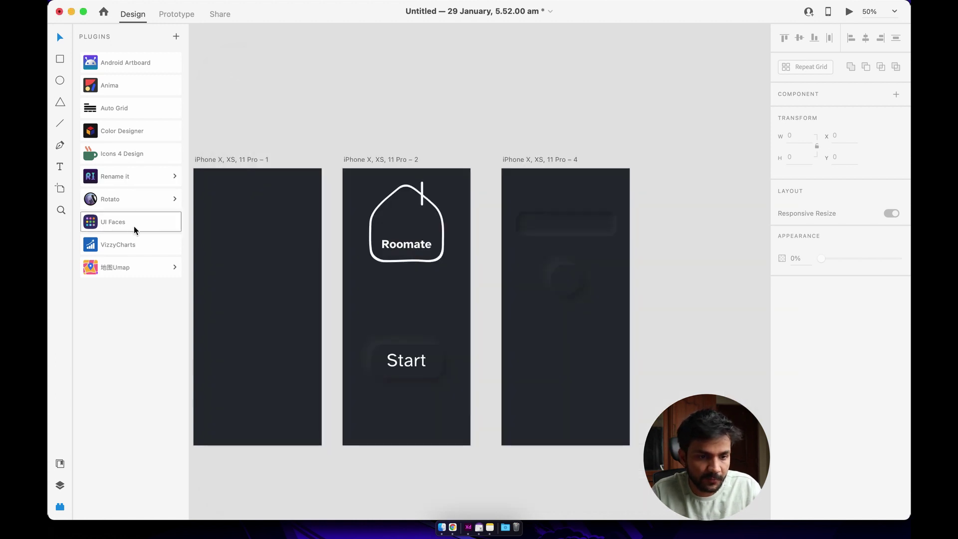
Search the Icons 4 Design plugin for "arrow" icons
{"action": "left_click", "coordinate": [124, 153]}
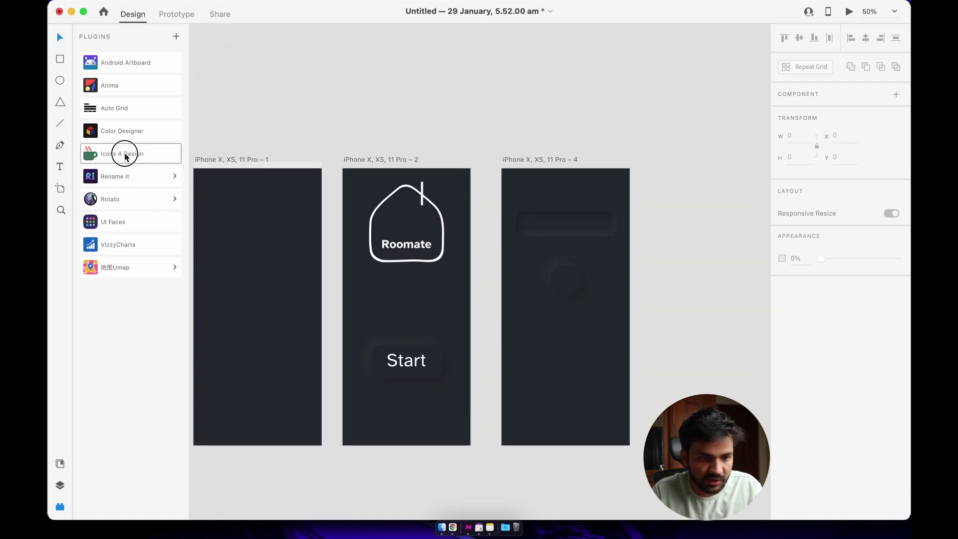
{"action": "left_click", "coordinate": [115, 95]}
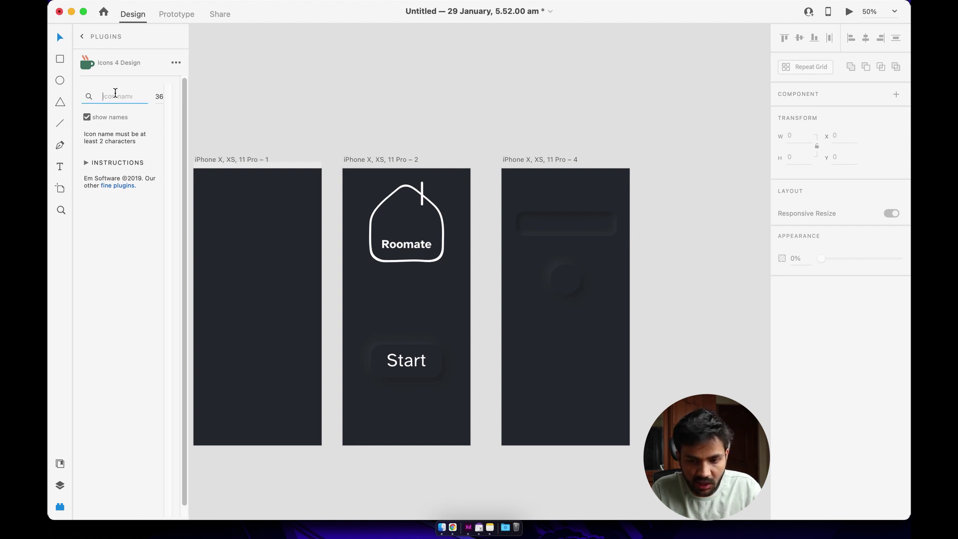
{"action": "type", "text": "arroe"}
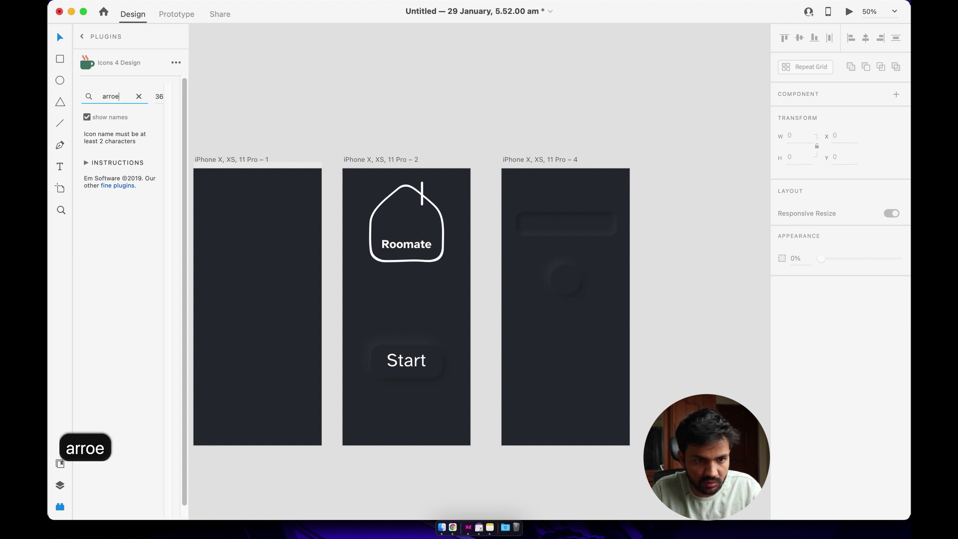
{"action": "key", "text": "BackSpace"}
{"action": "type", "text": "w"}
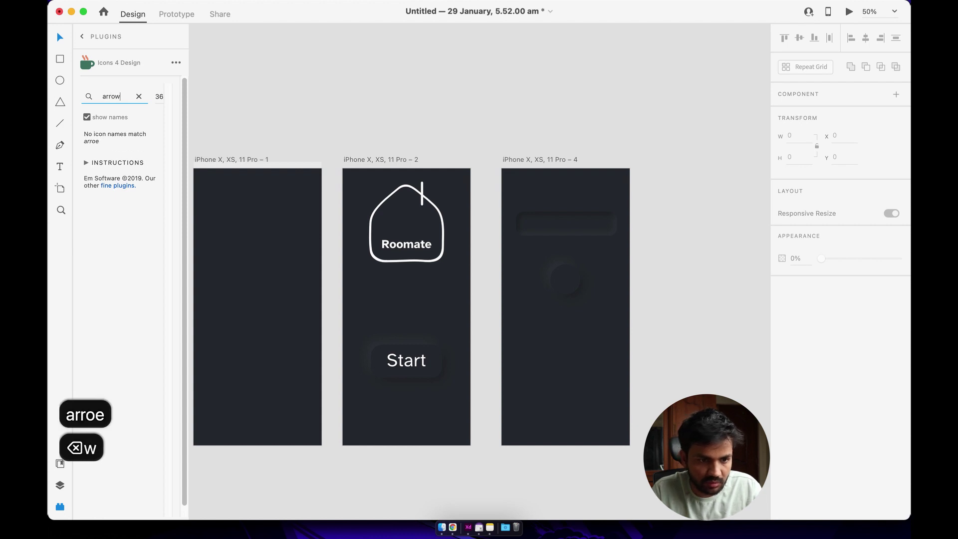
Insert the Ionic ios-arrow-forward icon from the arrow icon results into the fourth artboard
{"action": "scroll", "coordinate": [113, 296], "scroll_direction": "down", "scroll_amount": 3}
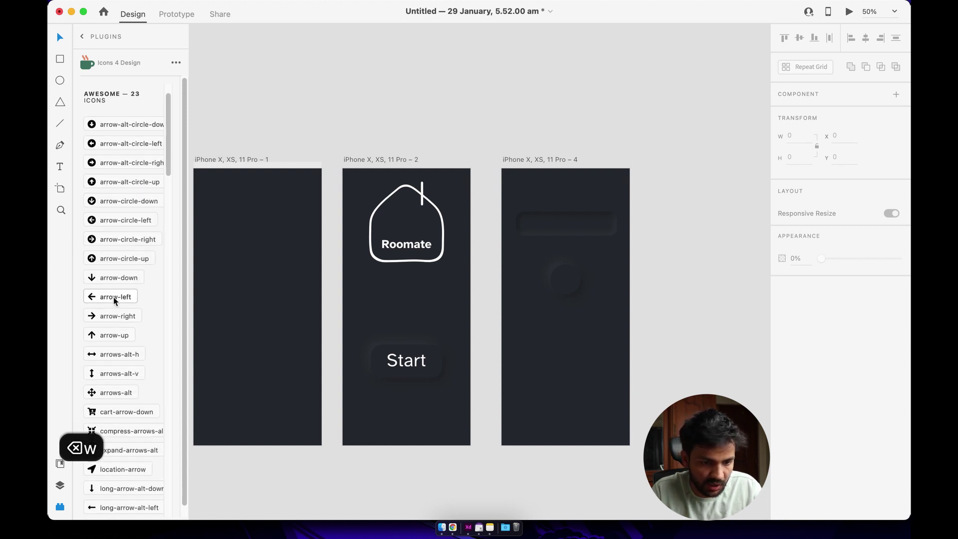
{"action": "scroll", "coordinate": [112, 297], "scroll_direction": "down", "scroll_amount": 15}
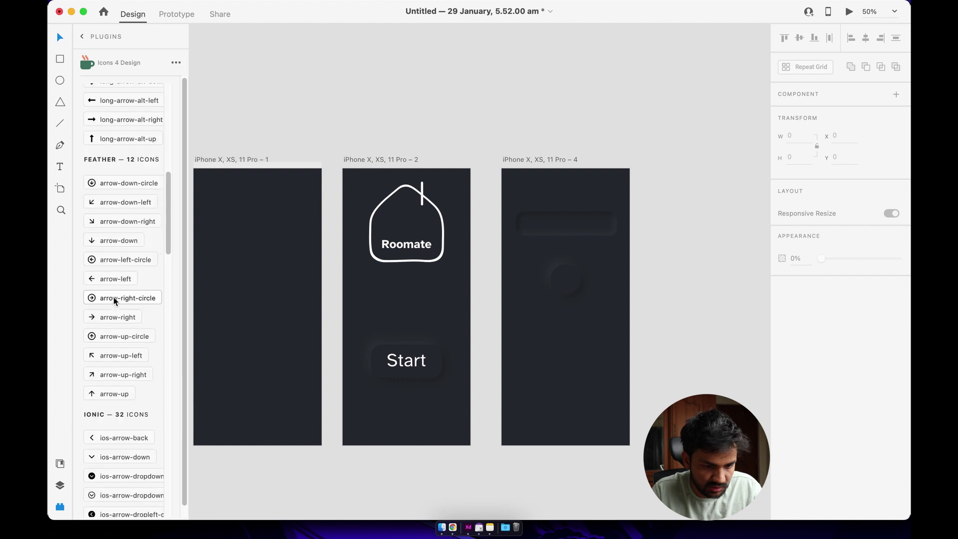
{"action": "scroll", "coordinate": [99, 382], "scroll_direction": "down", "scroll_amount": 2}
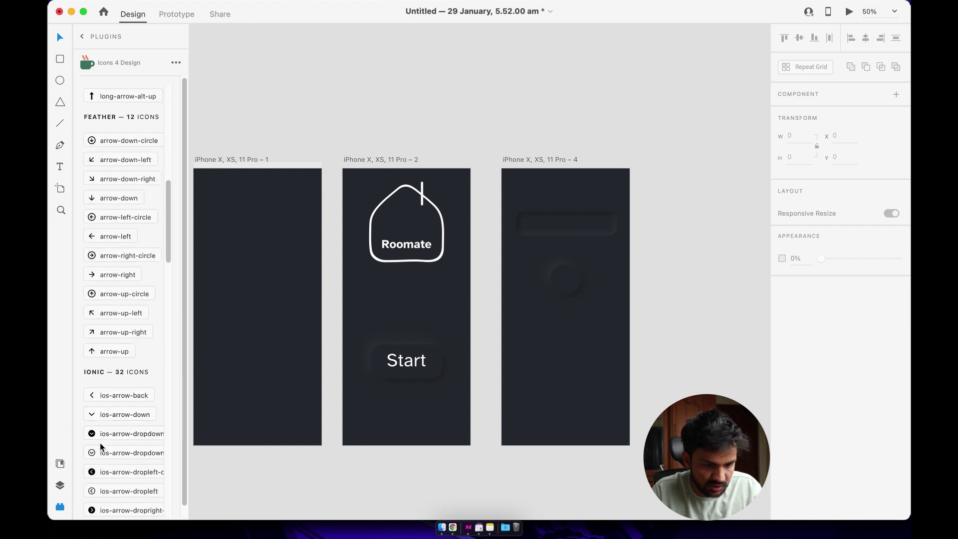
{"action": "scroll", "coordinate": [107, 454], "scroll_direction": "down", "scroll_amount": 2}
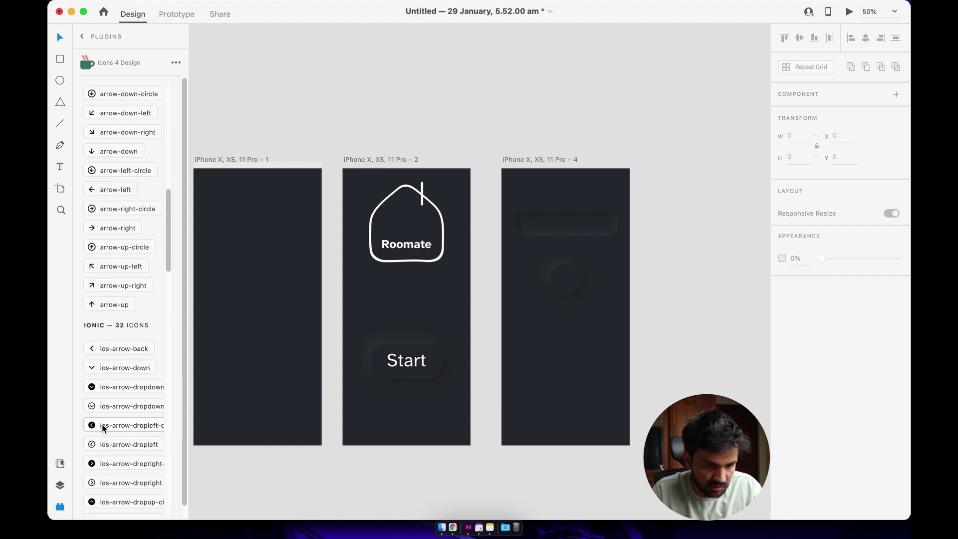
{"action": "scroll", "coordinate": [112, 456], "scroll_direction": "down", "scroll_amount": 2}
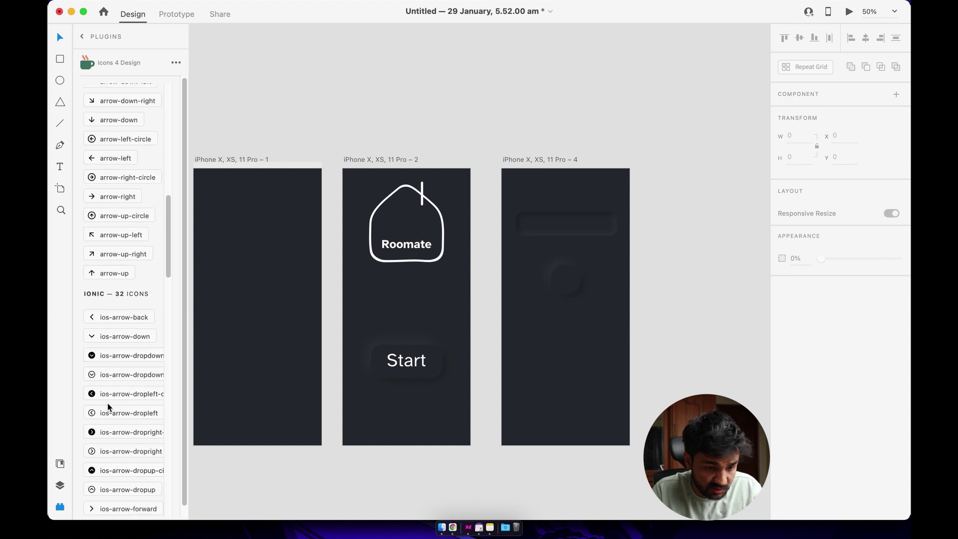
{"action": "scroll", "coordinate": [108, 358], "scroll_direction": "down", "scroll_amount": 2}
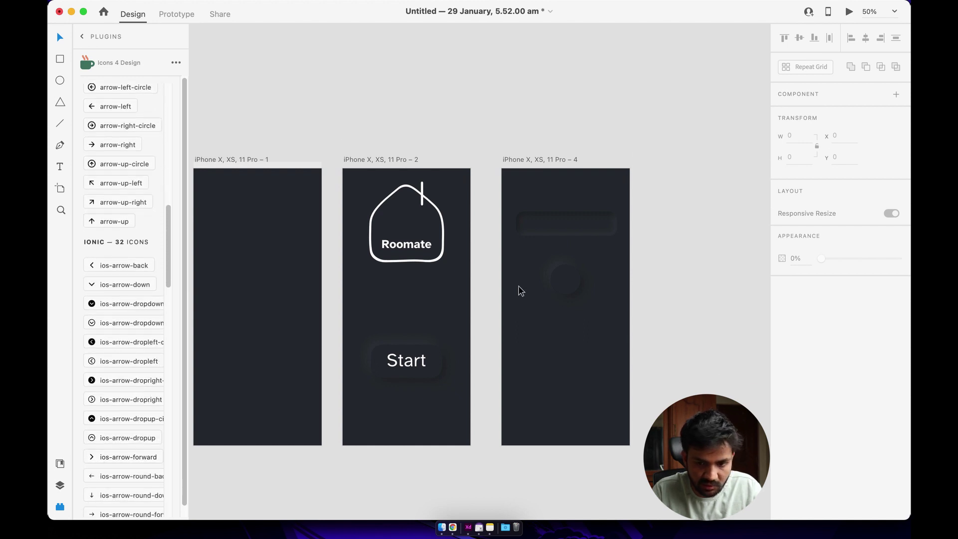
{"action": "left_click", "coordinate": [565, 278]}
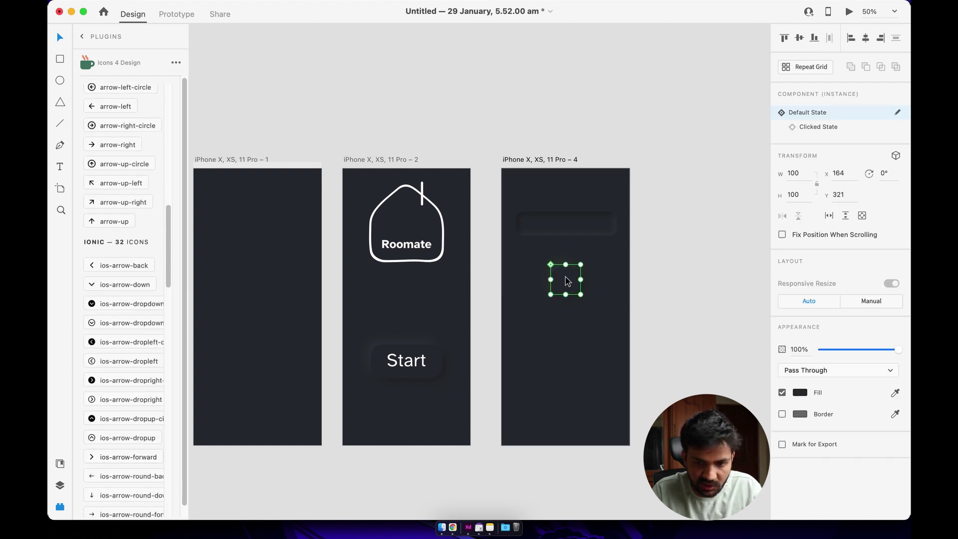
{"action": "left_click", "coordinate": [111, 456]}
Centre the arrow icon on the round button and enlarge it to about 36 by 62, at about X 196, Y 340
{"action": "scroll", "coordinate": [516, 175], "scroll_direction": "up", "scroll_amount": 1}
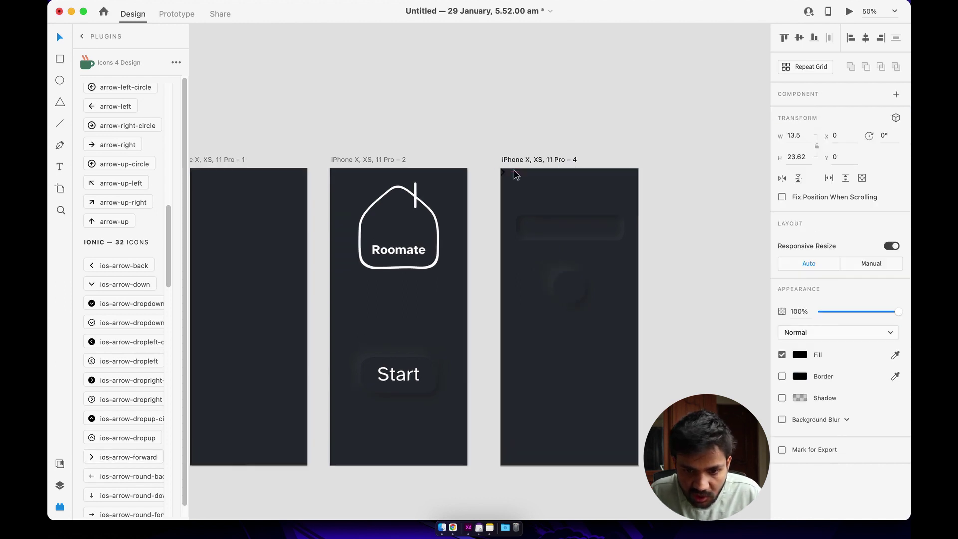
{"action": "scroll", "coordinate": [514, 175], "scroll_direction": "up", "scroll_amount": 3}
{"action": "left_click_drag", "start_coordinate": [500, 177], "coordinate": [599, 355]}
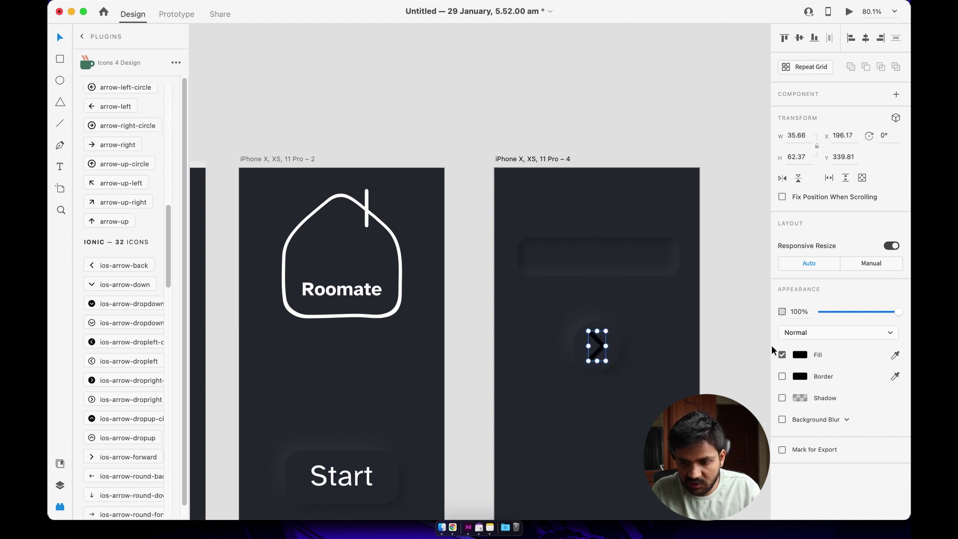
Change the arrow icon's fill colour to white and deselect it
{"action": "left_click", "coordinate": [803, 355]}
{"action": "left_click_drag", "start_coordinate": [658, 399], "coordinate": [626, 259]}
{"action": "left_click", "coordinate": [720, 207]}
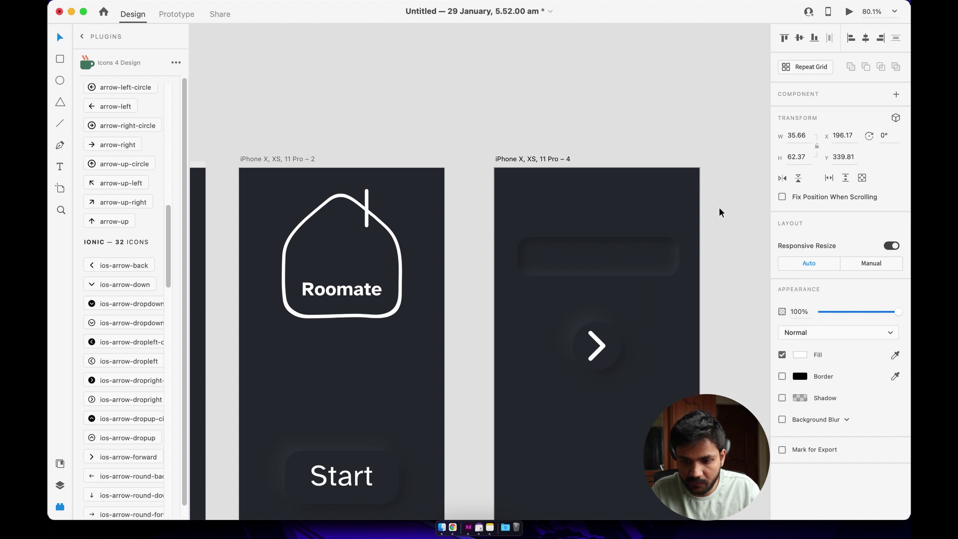
{"action": "left_click", "coordinate": [719, 207]}
Shrink the arrow icon on the round button proportionally about its centre to about 31 by 54
{"action": "scroll", "coordinate": [707, 298], "scroll_direction": "down", "scroll_amount": 5}
{"action": "scroll", "coordinate": [705, 314], "scroll_direction": "up", "scroll_amount": 3}
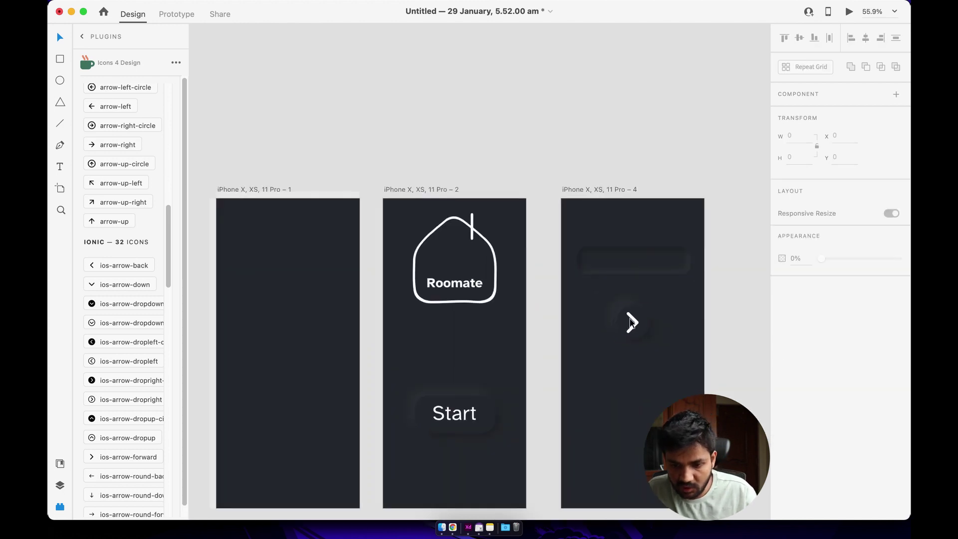
{"action": "left_click", "coordinate": [638, 324]}
{"action": "scroll", "coordinate": [638, 325], "scroll_direction": "up", "scroll_amount": 3}
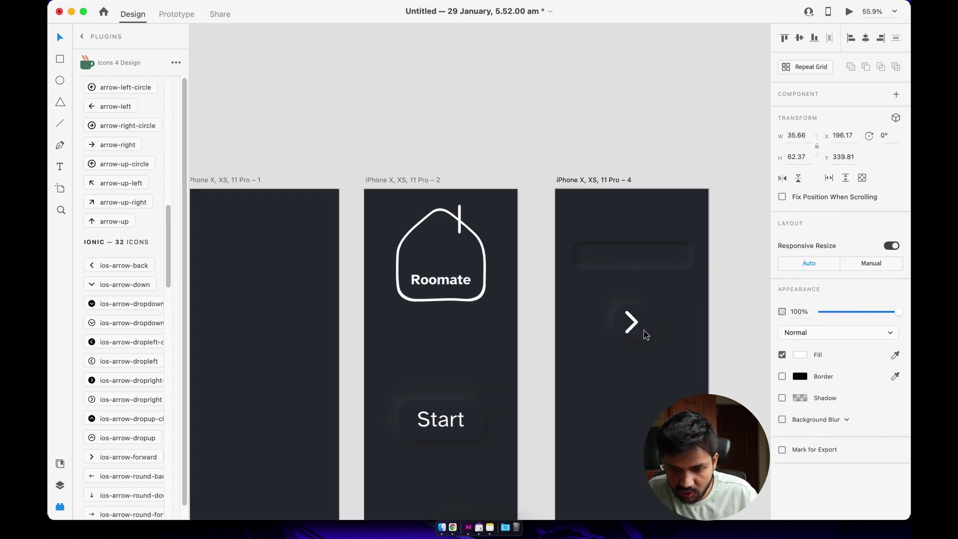
{"action": "left_click_drag", "start_coordinate": [637, 334], "coordinate": [636, 332]}
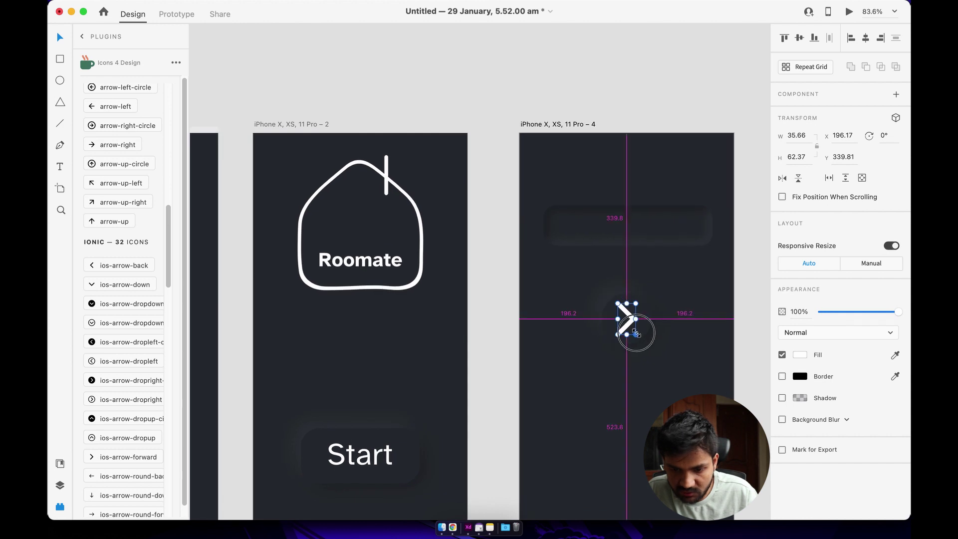
Align the arrow icon and the round button on their vertical and horizontal centres, and save the document
{"action": "left_click", "coordinate": [630, 323]}
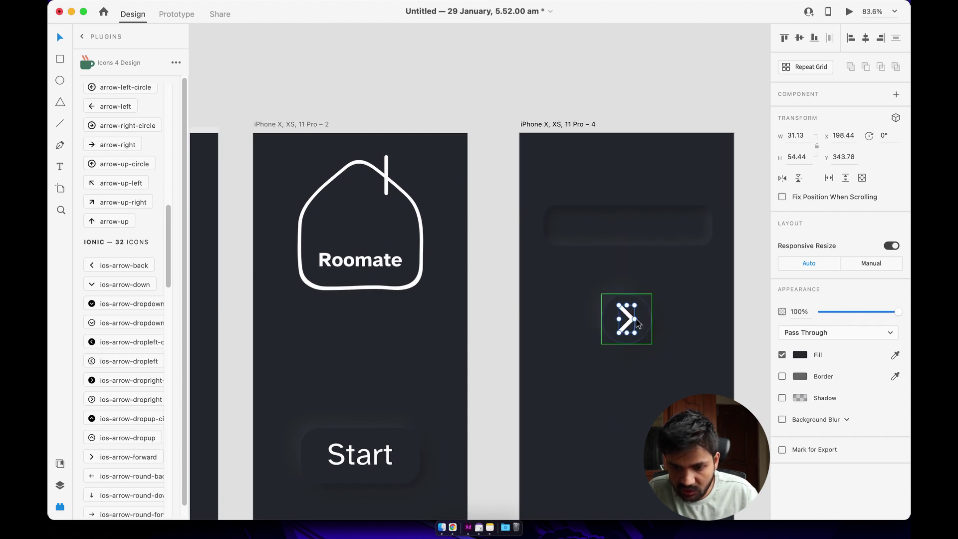
{"action": "left_click", "coordinate": [629, 321], "text": "shift"}
{"action": "left_click", "coordinate": [798, 38]}
{"action": "left_click", "coordinate": [867, 38]}
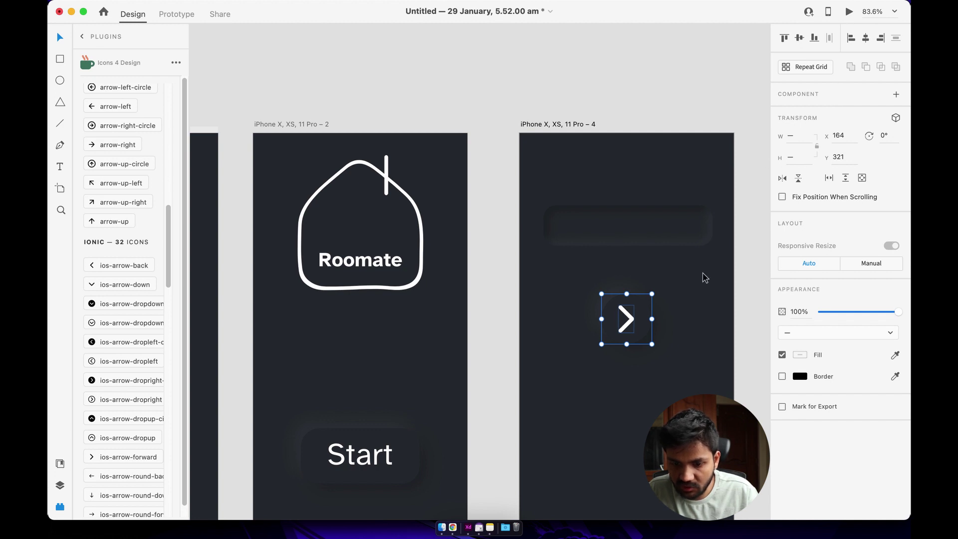
{"action": "left_click", "coordinate": [747, 278]}
{"action": "scroll", "coordinate": [536, 298], "scroll_direction": "down", "scroll_amount": 3}
{"action": "key", "text": "super+s"}
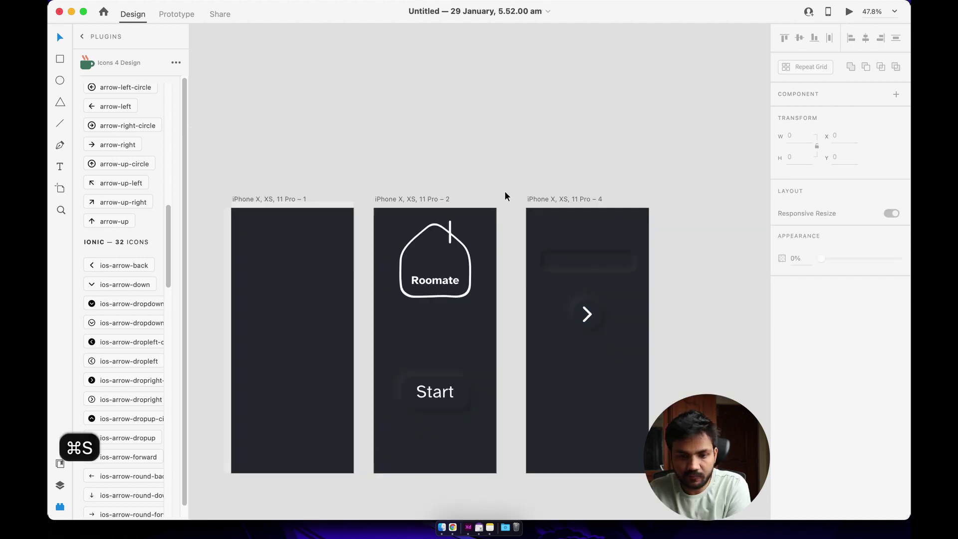
Link the Start button to artboard iPhone X, XS, 11 Pro – 4 with a Tap trigger and an Auto-Animate action
{"action": "left_click", "coordinate": [411, 199]}
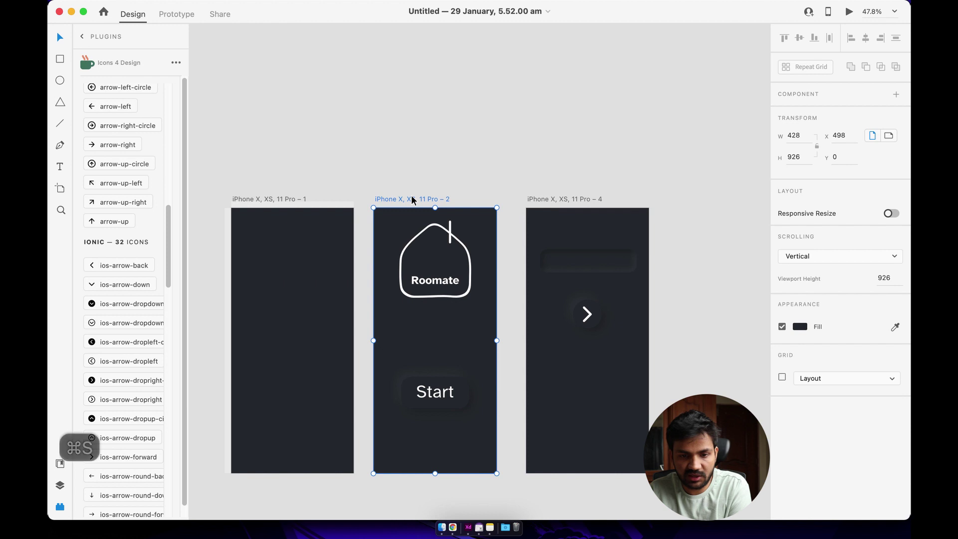
{"action": "left_click", "coordinate": [176, 14]}
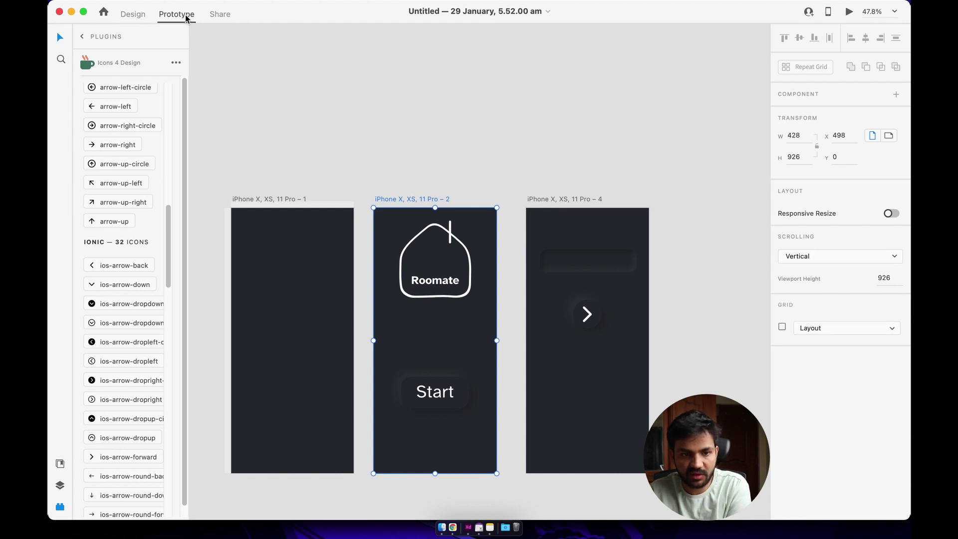
{"action": "left_click", "coordinate": [455, 395]}
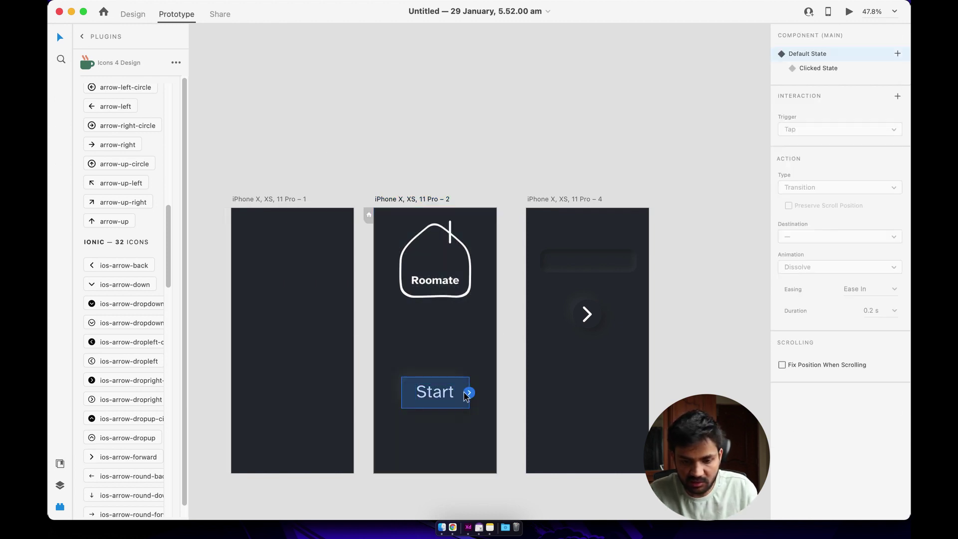
{"action": "left_click_drag", "start_coordinate": [468, 394], "coordinate": [531, 329]}
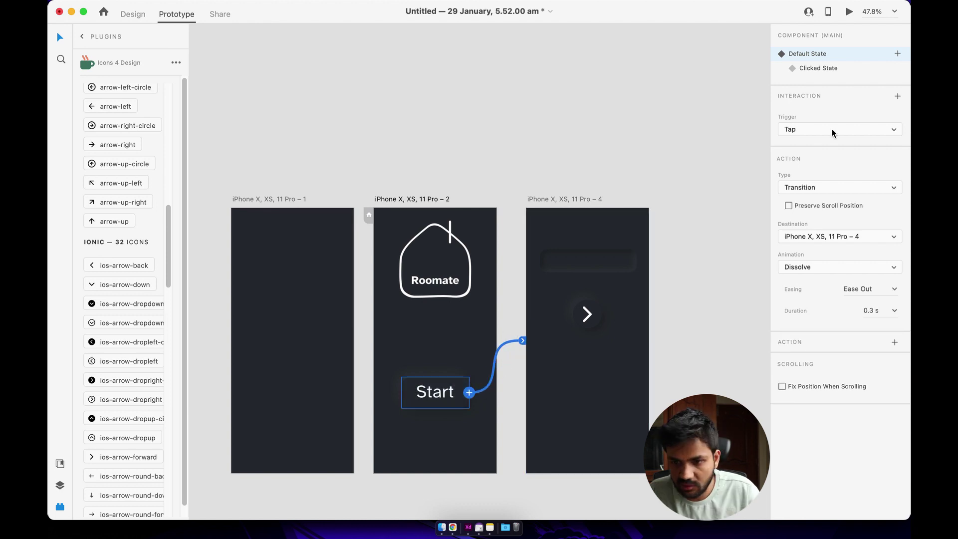
{"action": "left_click", "coordinate": [815, 192]}
{"action": "left_click", "coordinate": [811, 201]}
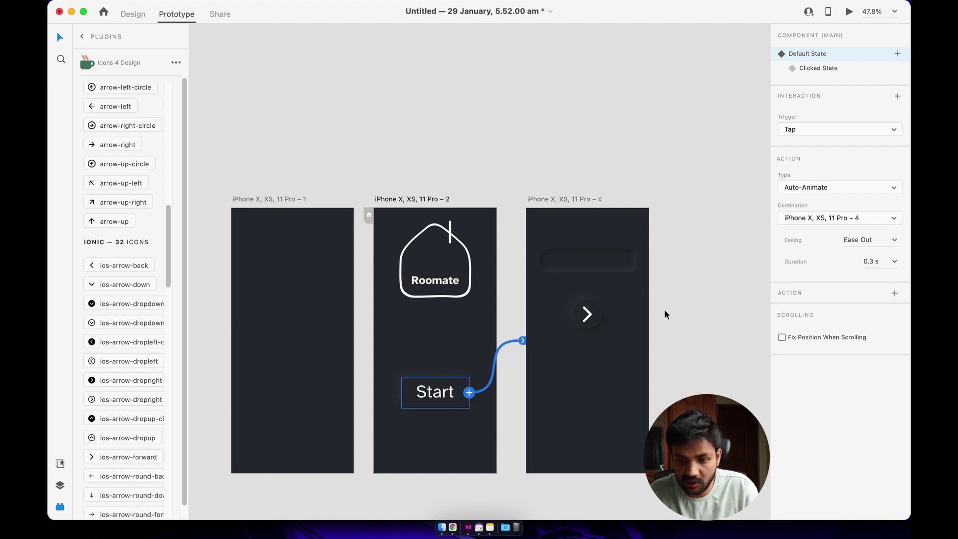
{"action": "key", "text": "Escape"}
Preview the prototype and test the Start button's transition to the input screen
{"action": "left_click", "coordinate": [847, 11]}
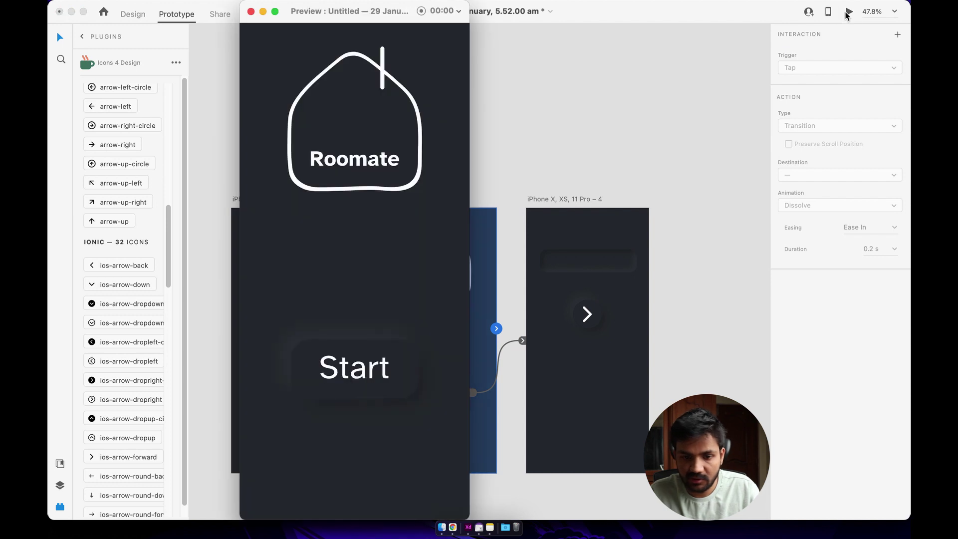
{"action": "left_click", "coordinate": [396, 368]}
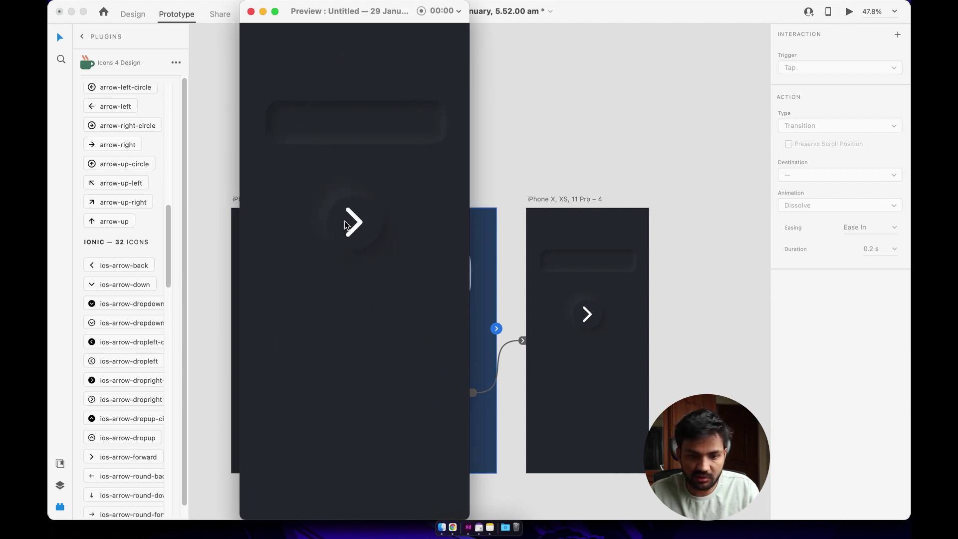
{"action": "left_click", "coordinate": [250, 11]}
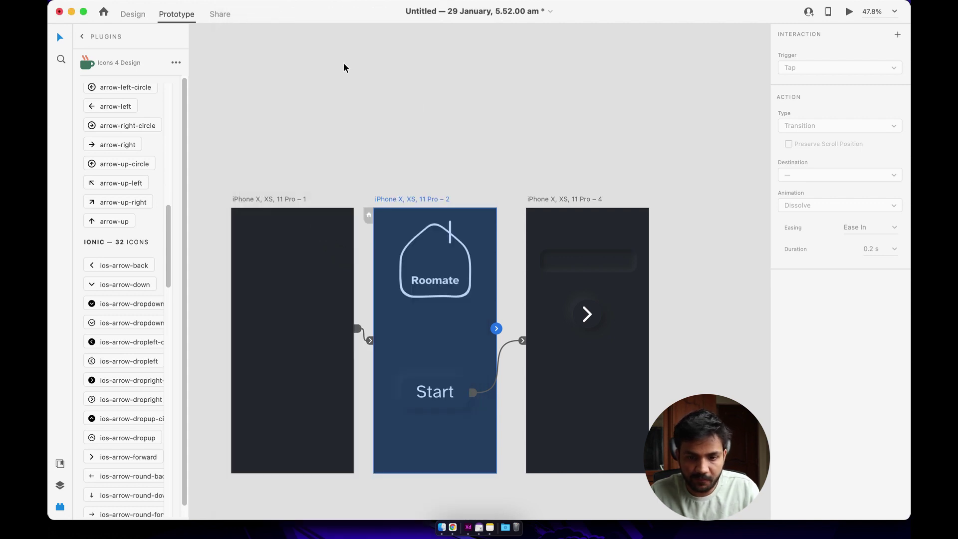
Copy the input field from the fourth artboard and paste it onto the artboard with the Roomate logo
{"action": "left_click", "coordinate": [574, 254]}
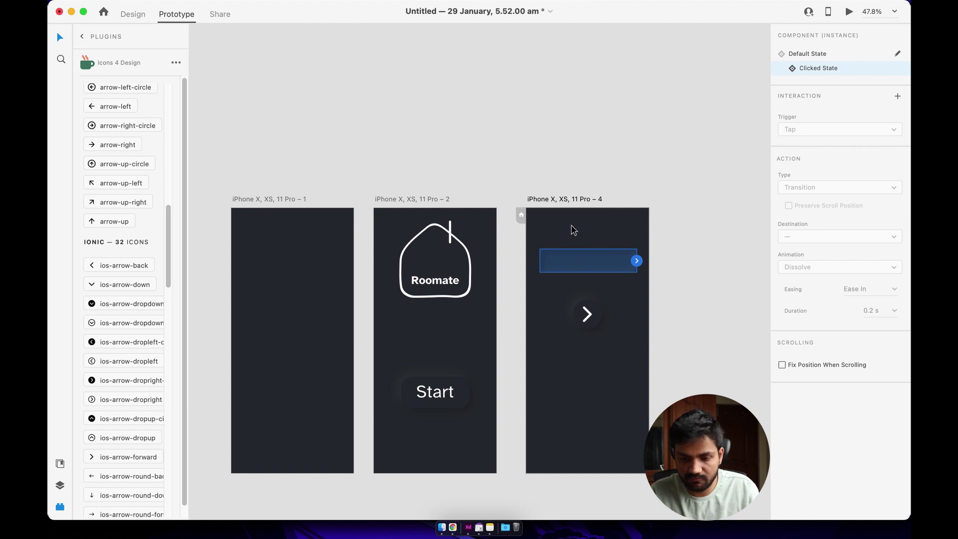
{"action": "left_click", "coordinate": [692, 242]}
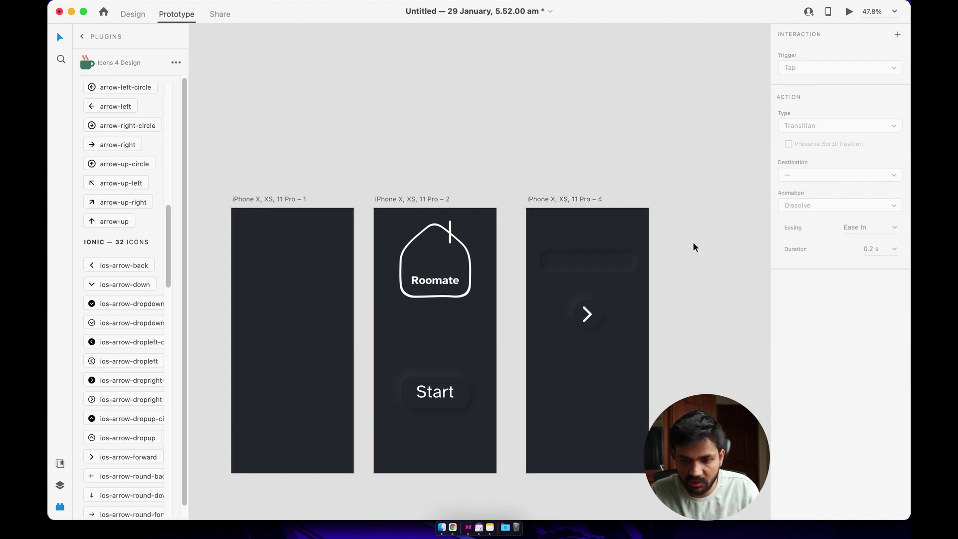
{"action": "left_click", "coordinate": [569, 253]}
{"action": "key", "text": "super+c"}
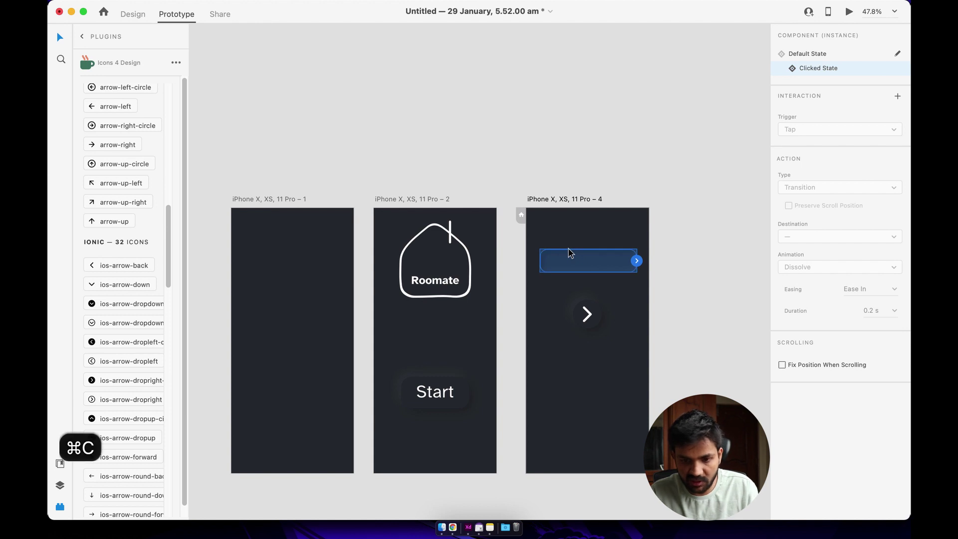
{"action": "left_click", "coordinate": [404, 201]}
{"action": "key", "text": "super+v"}
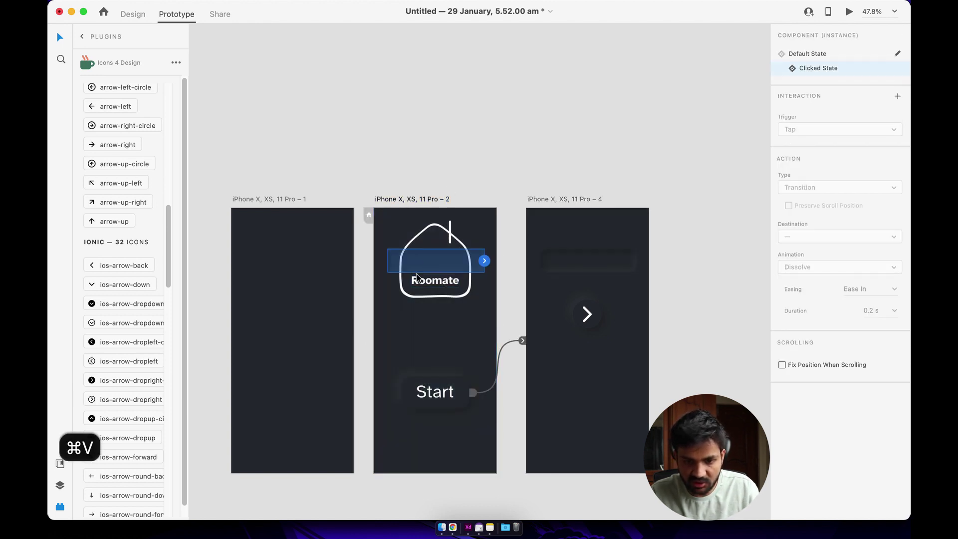
{"action": "left_click", "coordinate": [523, 313]}
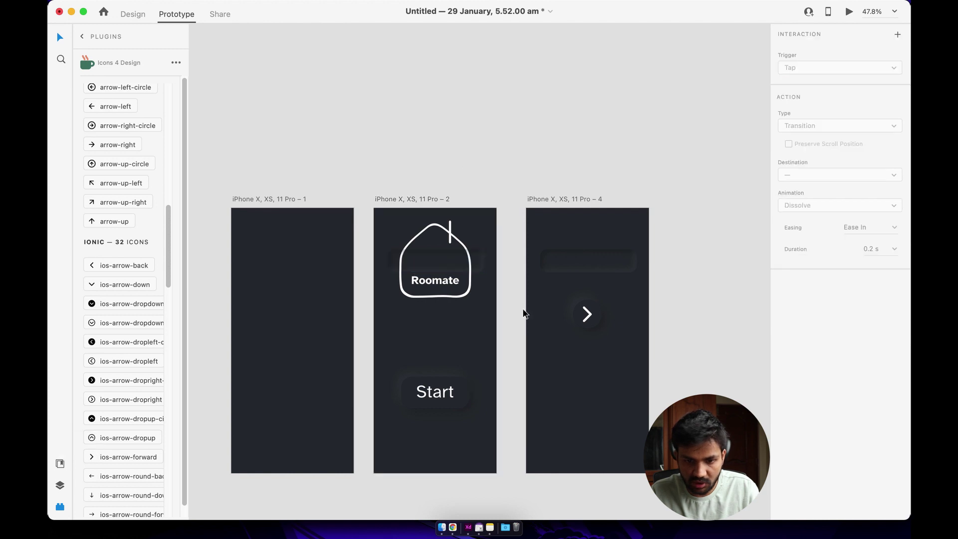
Set the opacity of the pasted input field over the Roomate logo to 0% in Design mode
{"action": "left_click", "coordinate": [427, 256]}
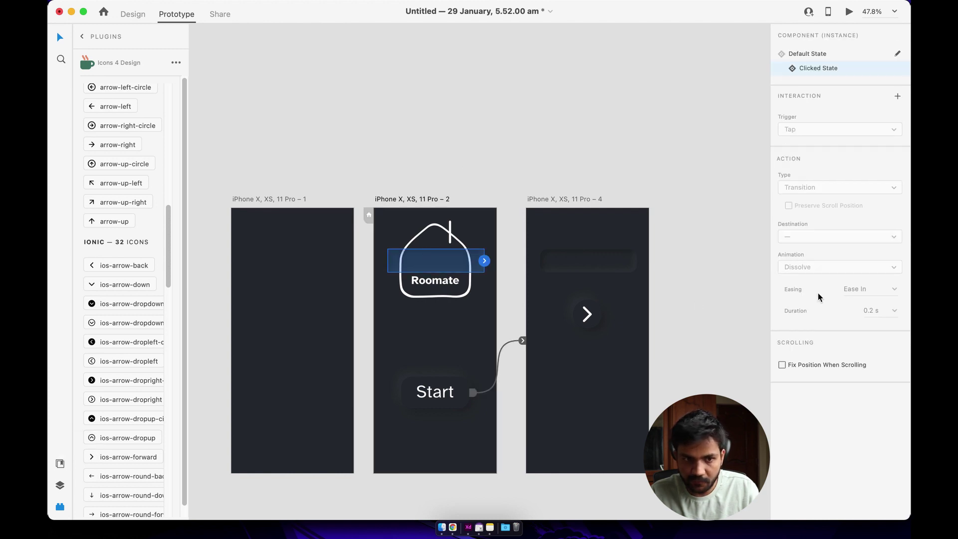
{"action": "left_click", "coordinate": [134, 15]}
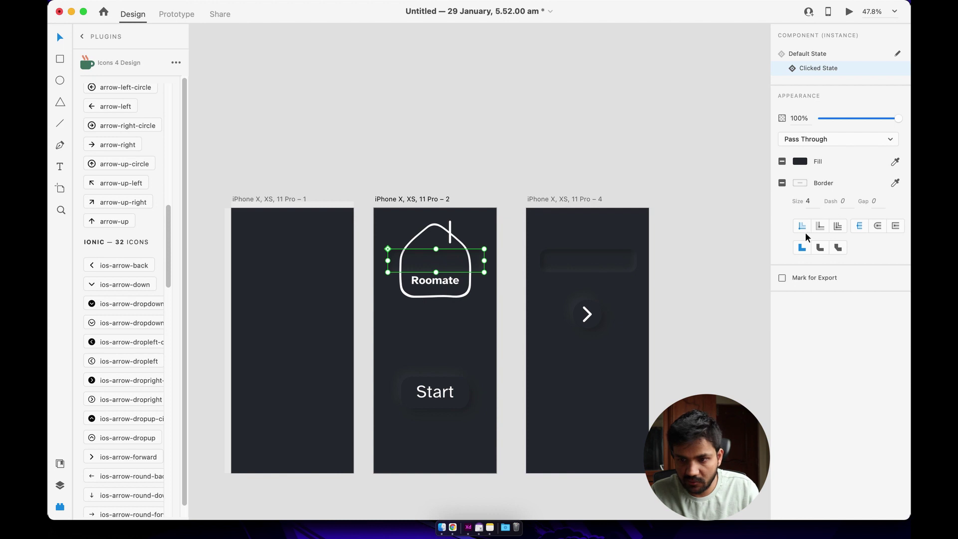
{"action": "left_click_drag", "start_coordinate": [878, 352], "coordinate": [821, 355]}
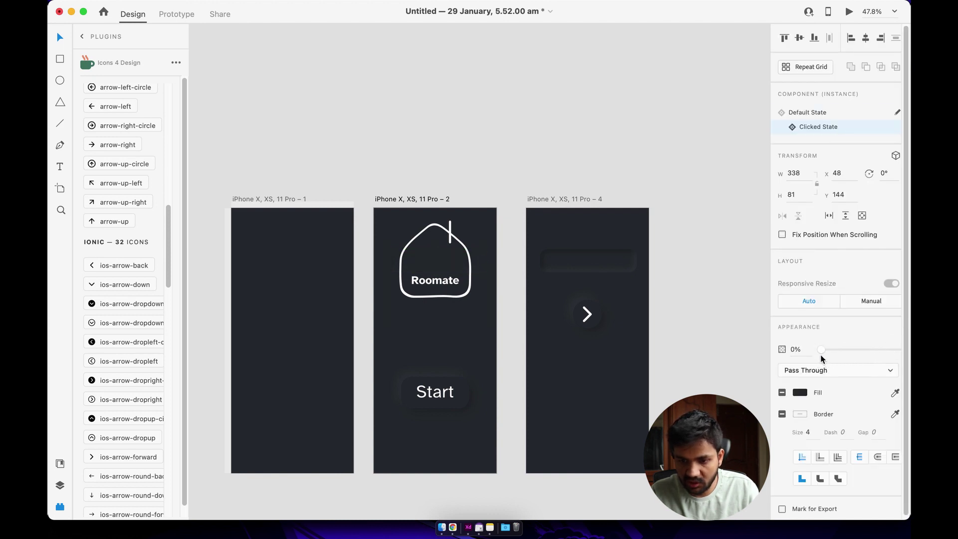
Nudge the transparent input field up 110 units to Y 34 and deselect it
{"action": "key", "text": "shift+Up"}
{"action": "key", "text": "shift+Up"}
{"action": "key", "text": "shift+Up"}
{"action": "key", "text": "shift+Up"}
{"action": "key", "text": "shift+Up"}
{"action": "key", "text": "shift+Up"}
{"action": "key", "text": "shift+Up"}
{"action": "key", "text": "shift+Up"}
{"action": "key", "text": "shift+Up"}
{"action": "key", "text": "shift+Up"}
{"action": "key", "text": "shift+Up"}
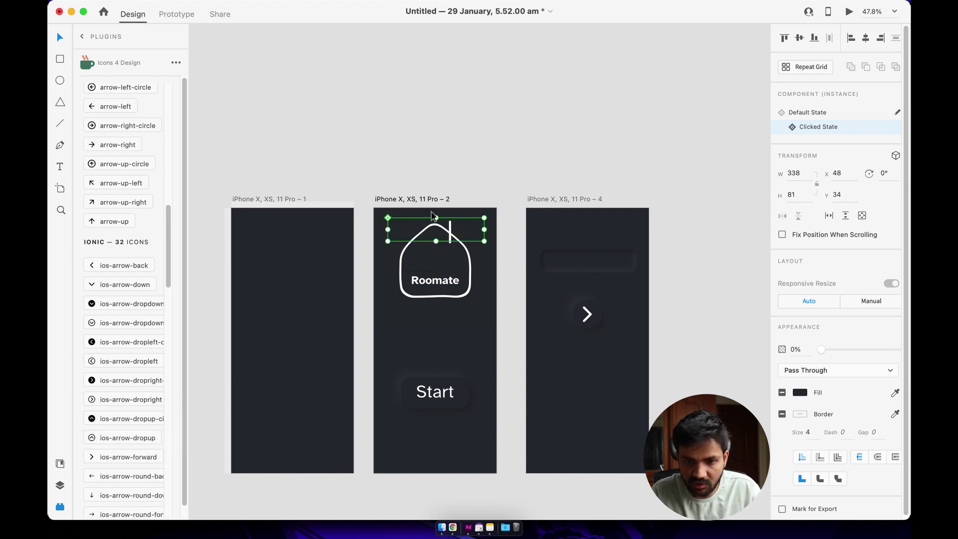
{"action": "left_click", "coordinate": [495, 178]}
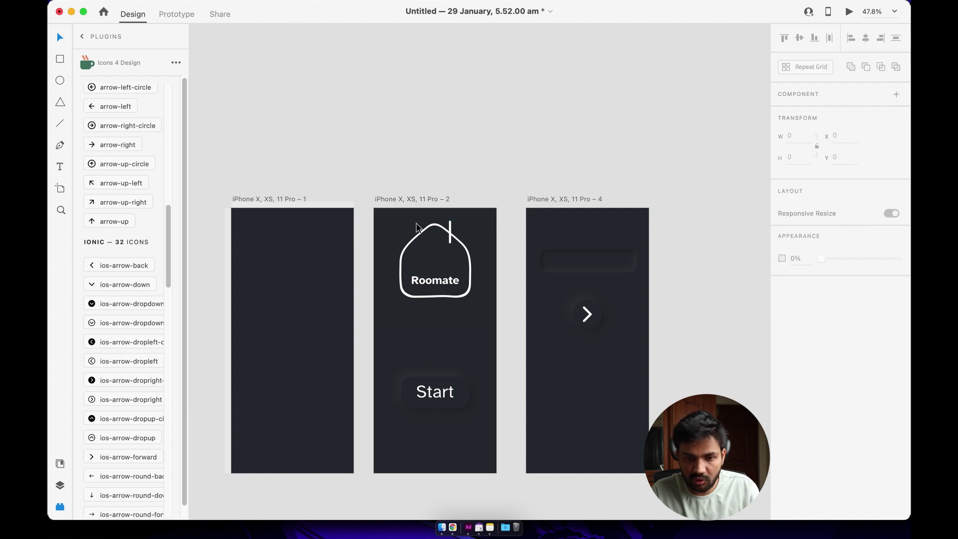
Preview the prototype from the Roomate logo artboard and test how the input field animates on tapping Start, running it twice
{"action": "left_click", "coordinate": [587, 250]}
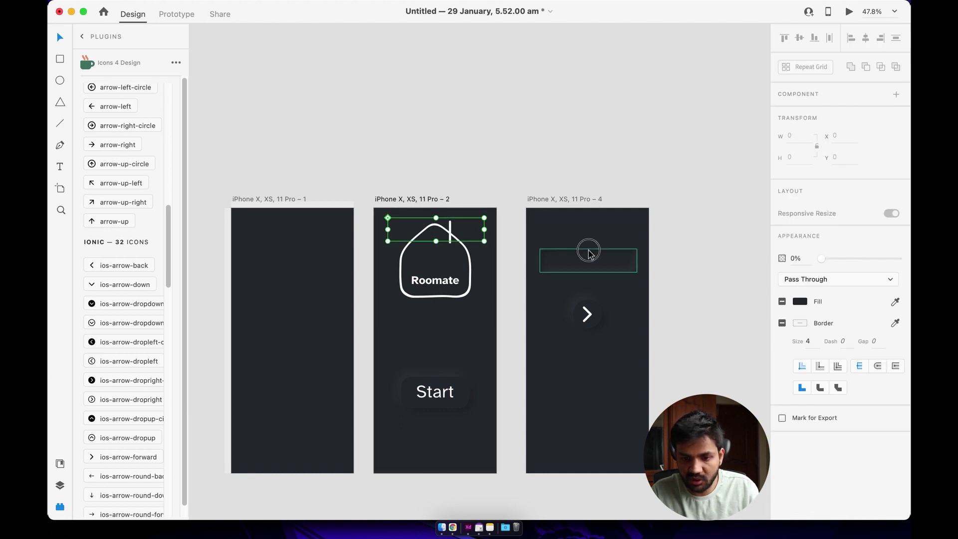
{"action": "left_click", "coordinate": [407, 199]}
{"action": "key", "text": "super+z"}
{"action": "left_click", "coordinate": [407, 199]}
{"action": "left_click", "coordinate": [848, 12]}
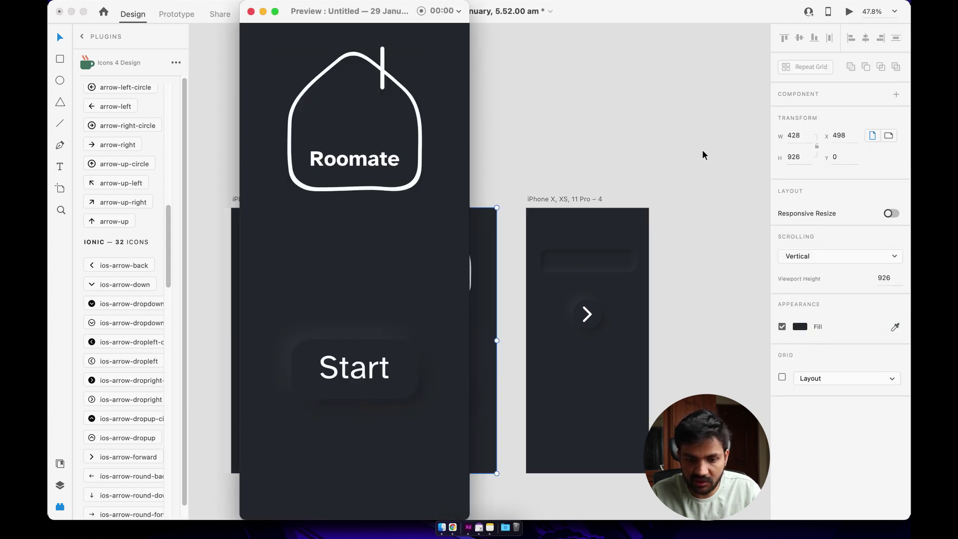
{"action": "left_click", "coordinate": [393, 370]}
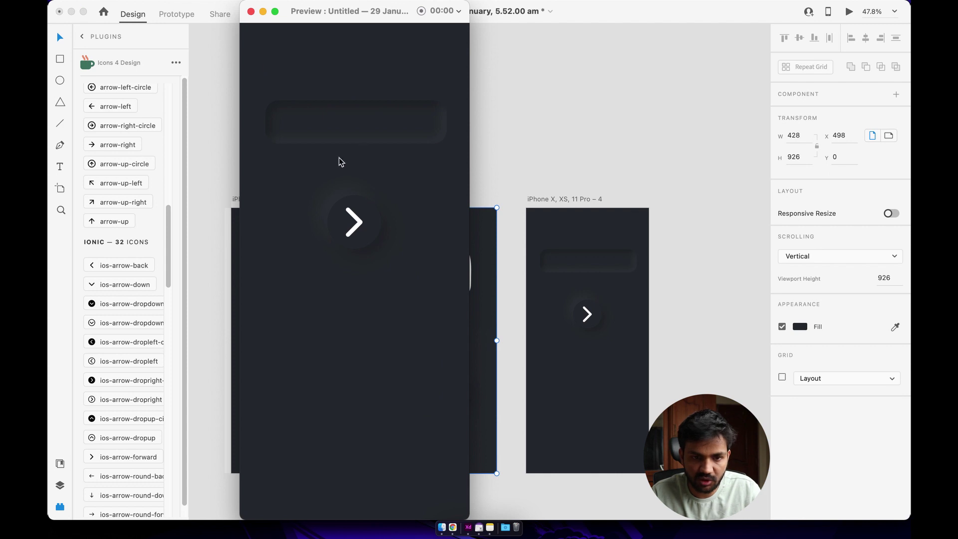
{"action": "left_click", "coordinate": [251, 12]}
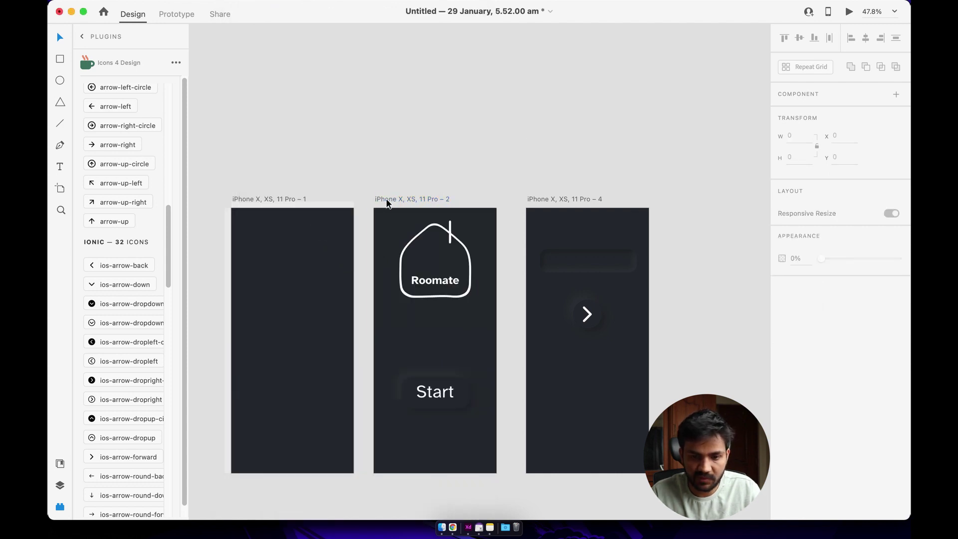
{"action": "left_click", "coordinate": [387, 202]}
{"action": "left_click", "coordinate": [849, 11]}
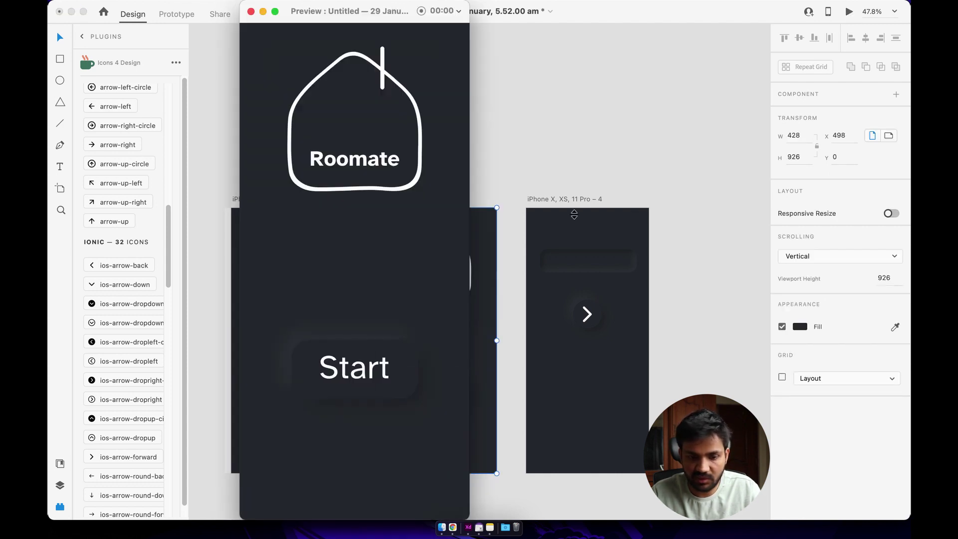
{"action": "left_click", "coordinate": [406, 360]}
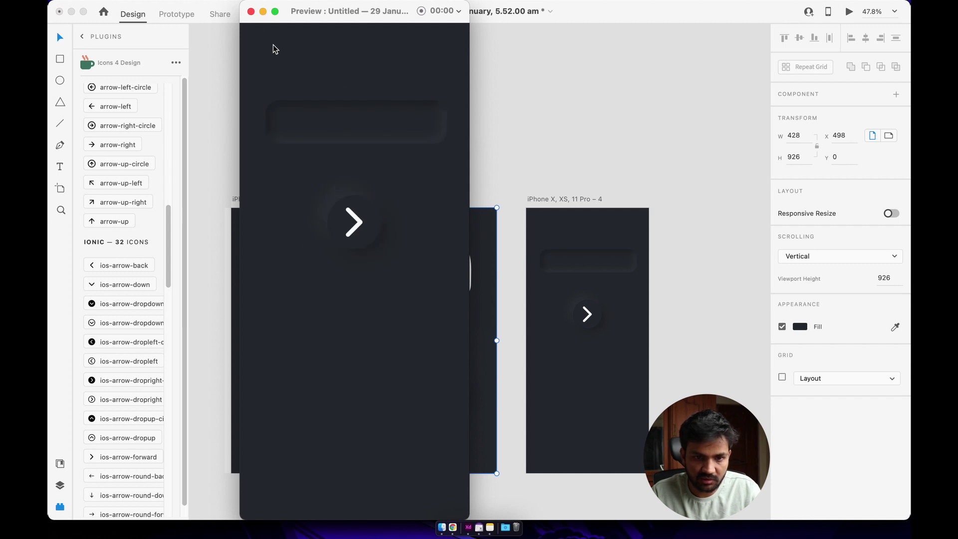
{"action": "left_click", "coordinate": [250, 12]}
{"action": "left_click", "coordinate": [652, 190]}
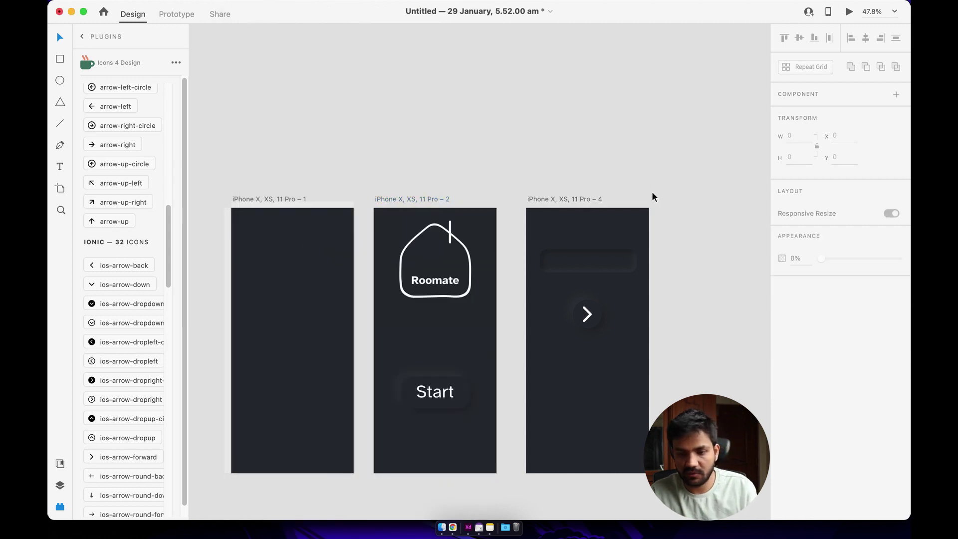
Add a text with the digits 1 through 9 followed by 0 inside the fourth artboard's input field, at about X 79, Y 172
{"action": "scroll", "coordinate": [651, 192], "scroll_direction": "right", "scroll_amount": 3}
{"action": "scroll", "coordinate": [651, 192], "scroll_direction": "down", "scroll_amount": 1}
{"action": "scroll", "coordinate": [570, 292], "scroll_direction": "down", "scroll_amount": 1}
{"action": "scroll", "coordinate": [622, 270], "scroll_direction": "up", "scroll_amount": 1}
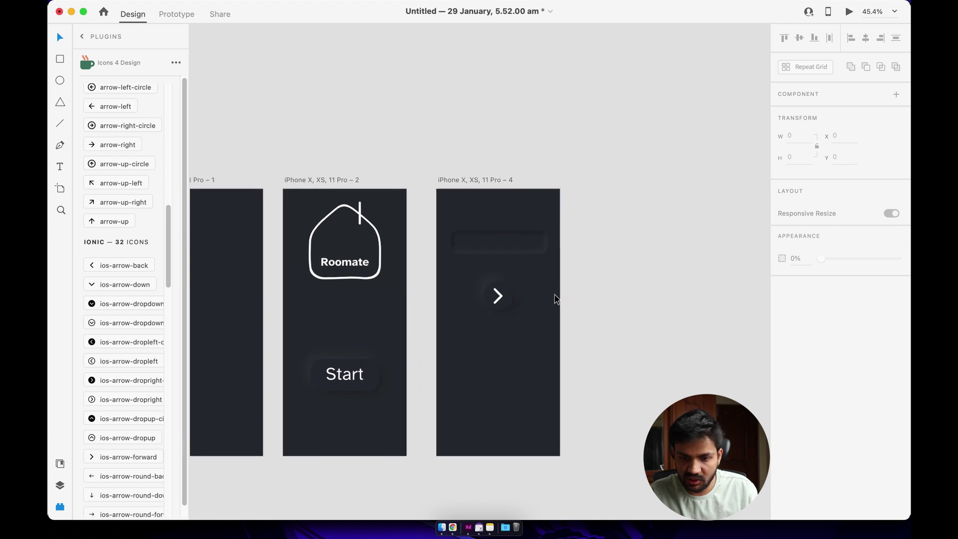
{"action": "scroll", "coordinate": [598, 254], "scroll_direction": "up", "scroll_amount": 1}
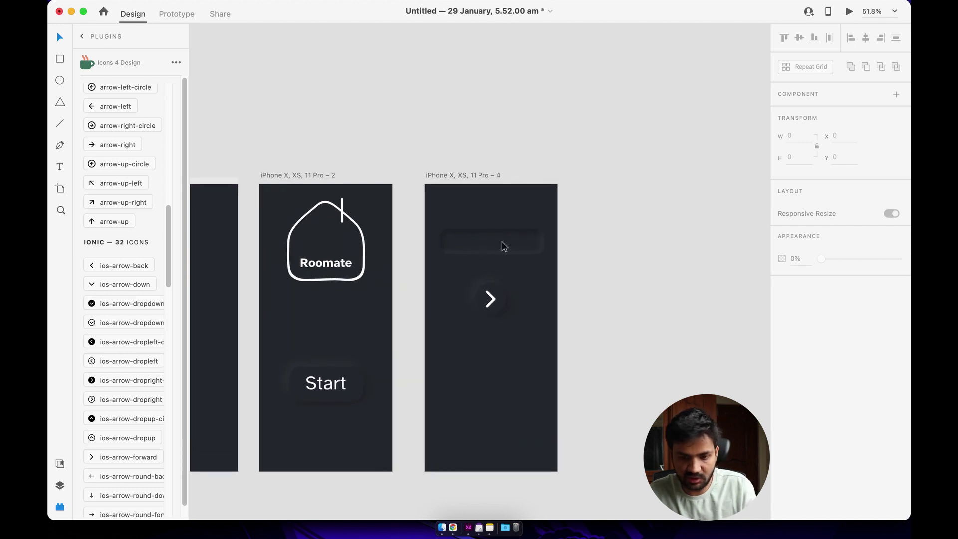
{"action": "key", "text": "t"}
{"action": "left_click", "coordinate": [448, 244]}
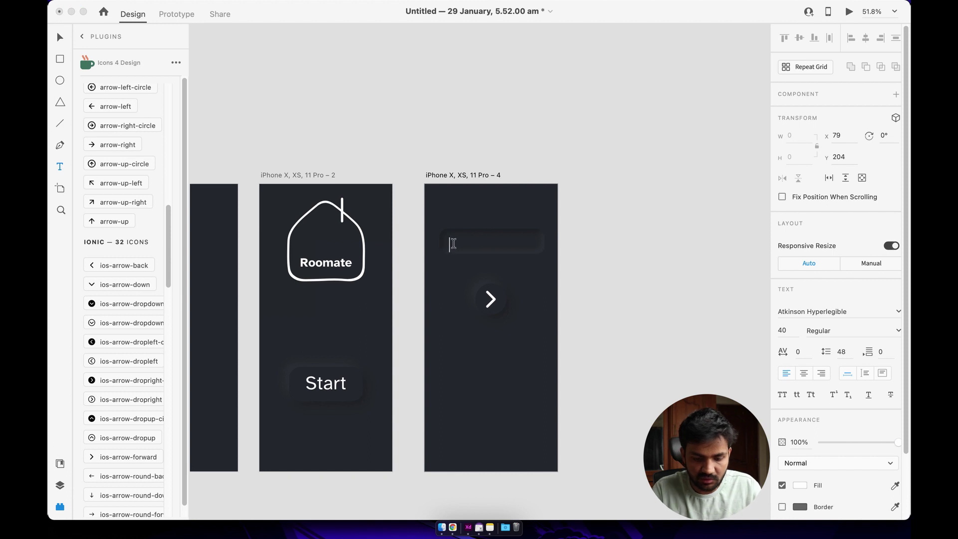
{"action": "type", "text": "1234567890"}
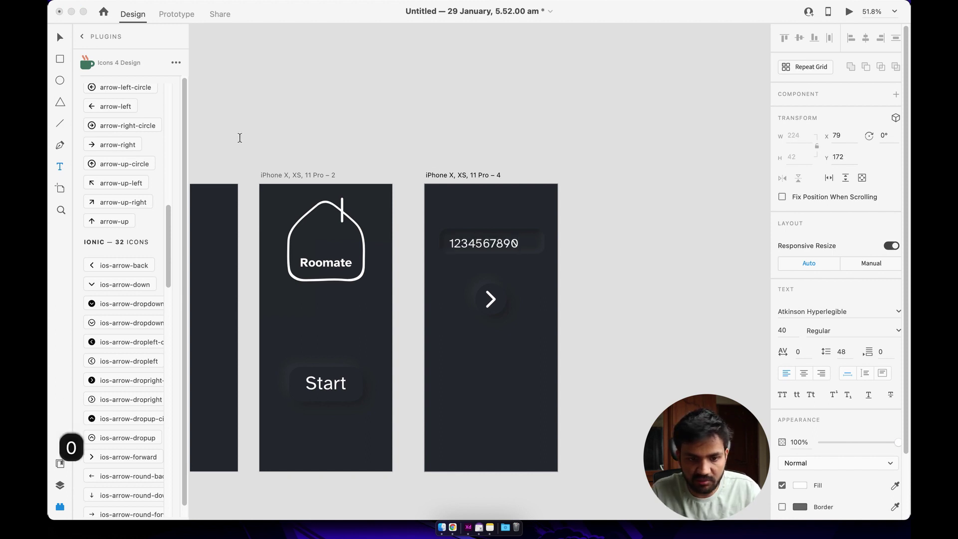
Centre the digits text vertically in the fourth artboard's input field, placing it at X 77, Y 164, and deselect it
{"action": "key", "text": "Escape"}
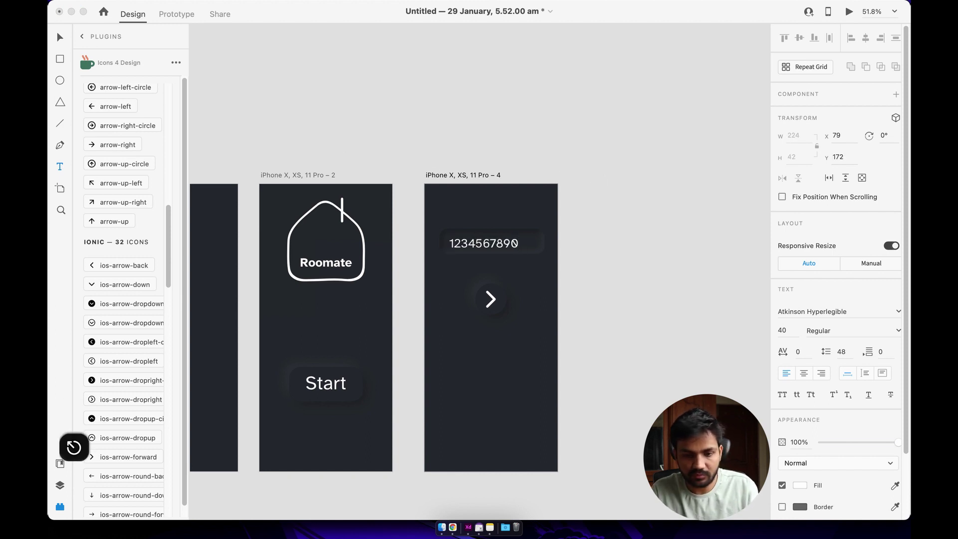
{"action": "key", "text": "v"}
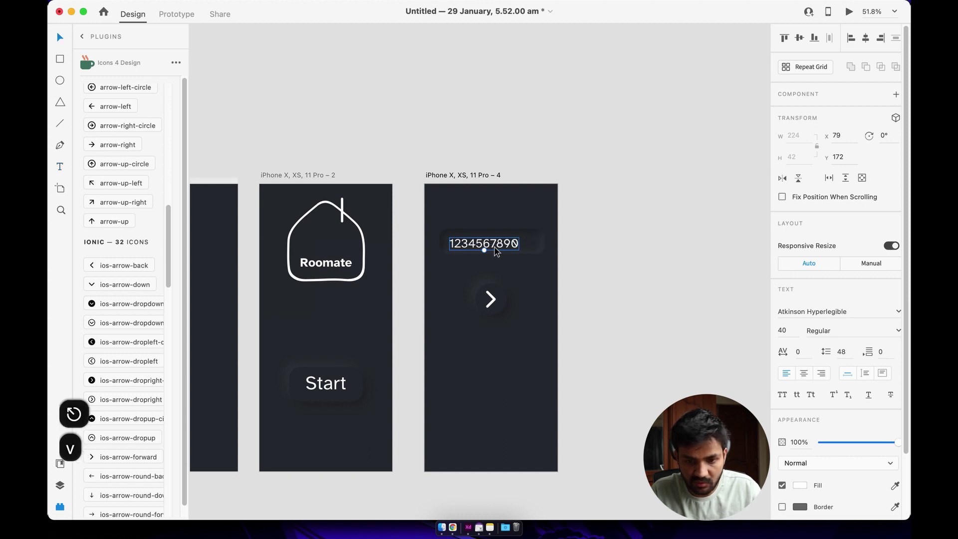
{"action": "scroll", "coordinate": [491, 246], "scroll_direction": "up", "scroll_amount": 3}
{"action": "left_click_drag", "start_coordinate": [486, 245], "coordinate": [487, 243]}
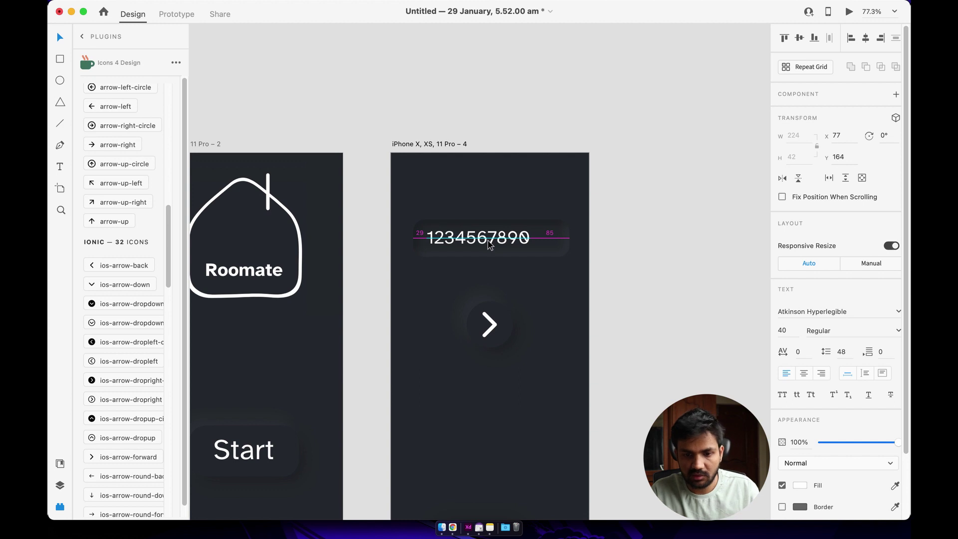
{"action": "left_click", "coordinate": [609, 233]}
{"action": "scroll", "coordinate": [635, 256], "scroll_direction": "down", "scroll_amount": 2}
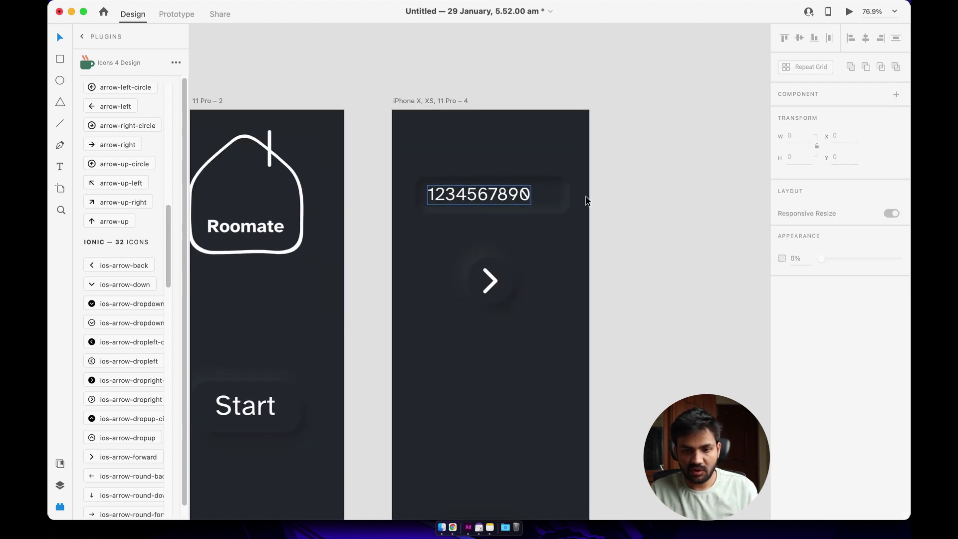
{"action": "scroll", "coordinate": [570, 200], "scroll_direction": "right", "scroll_amount": 5}
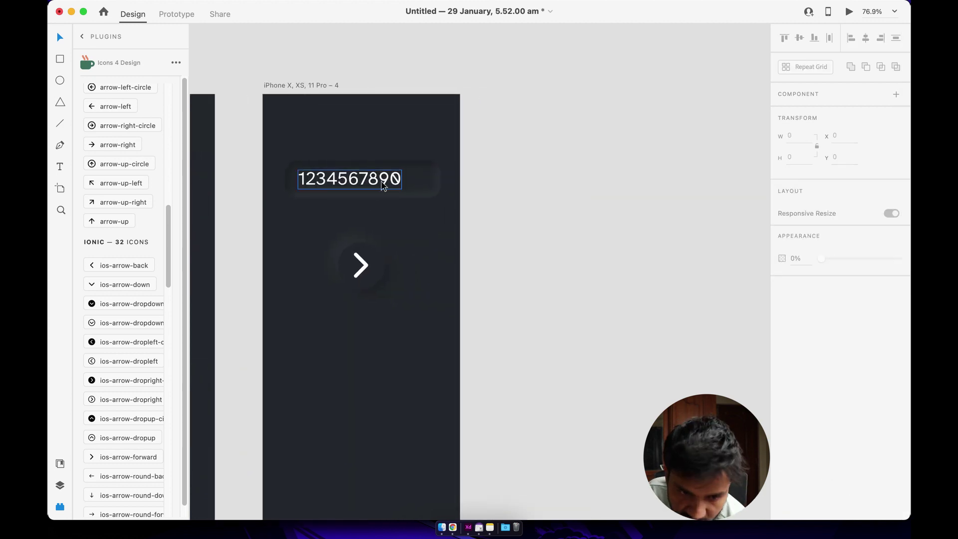
{"action": "scroll", "coordinate": [511, 196], "scroll_direction": "left", "scroll_amount": 5}
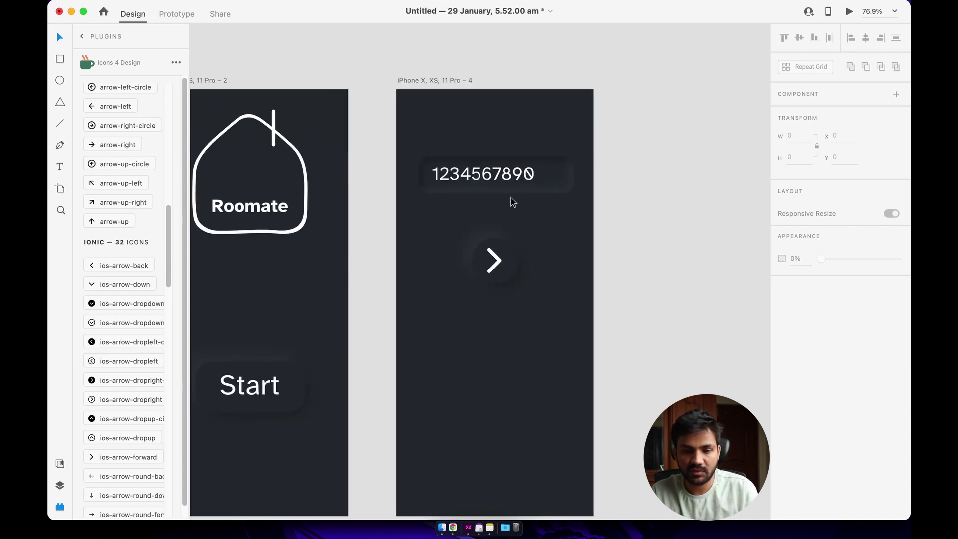
Duplicate the fourth artboard, which holds the number input field and arrow button
{"action": "left_click", "coordinate": [432, 82]}
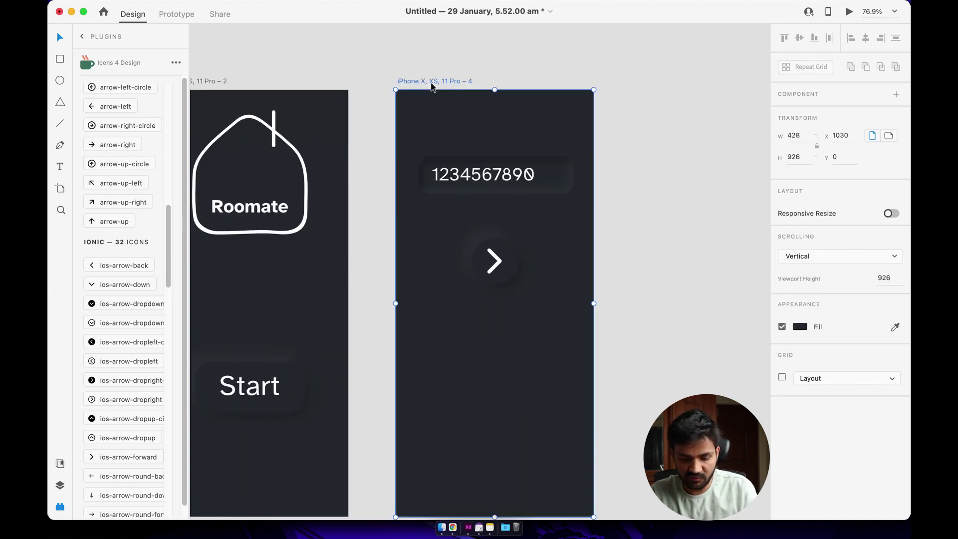
{"action": "key", "text": "super+d"}
{"action": "scroll", "coordinate": [500, 138], "scroll_direction": "right", "scroll_amount": 5}
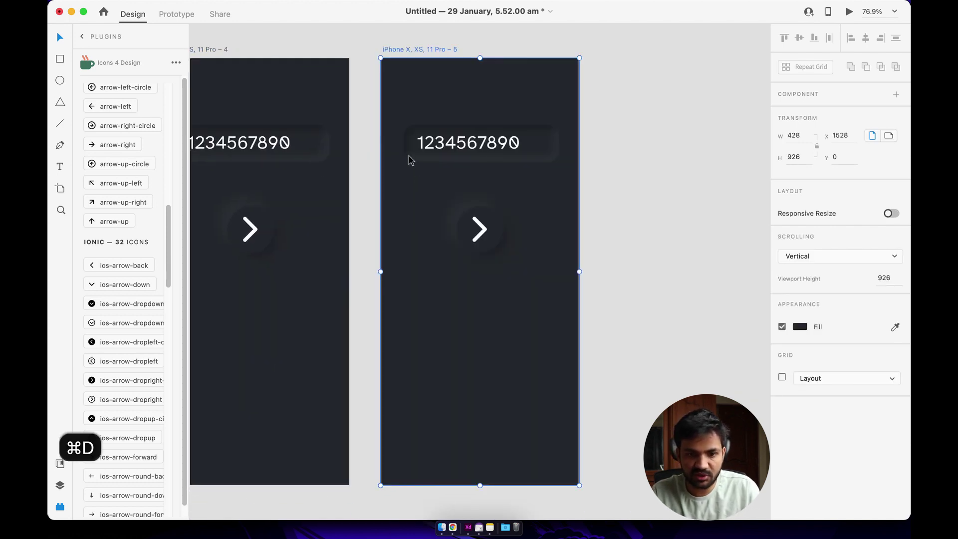
{"action": "scroll", "coordinate": [319, 152], "scroll_direction": "down", "scroll_amount": 2}
Set the opacity of the digits text in the fourth artboard to 0%
{"action": "left_click", "coordinate": [271, 152]}
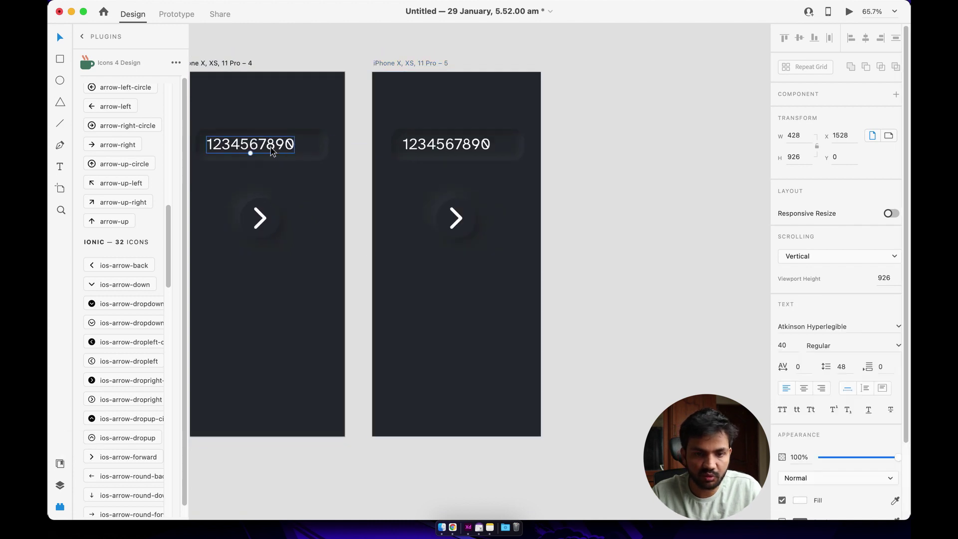
{"action": "scroll", "coordinate": [272, 152], "scroll_direction": "left", "scroll_amount": 5}
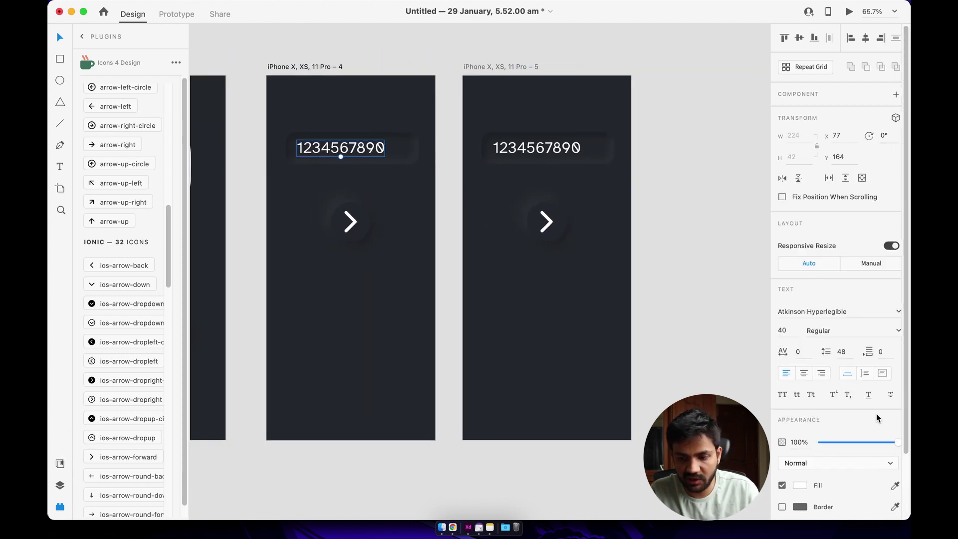
{"action": "left_click_drag", "start_coordinate": [896, 446], "coordinate": [797, 445]}
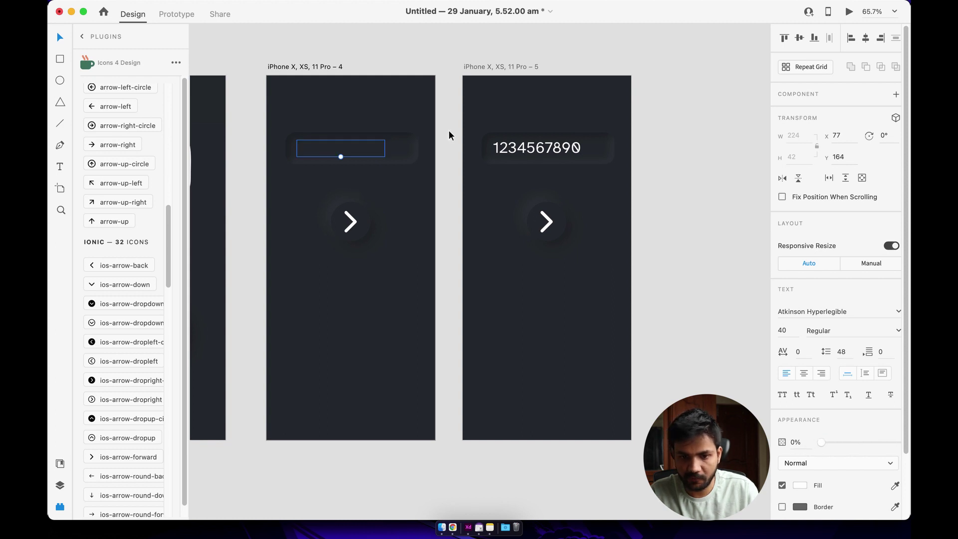
Link the transparent digits text in the fourth artboard to the duplicated artboard in Prototype mode
{"action": "key", "text": "ctrl+Tab"}
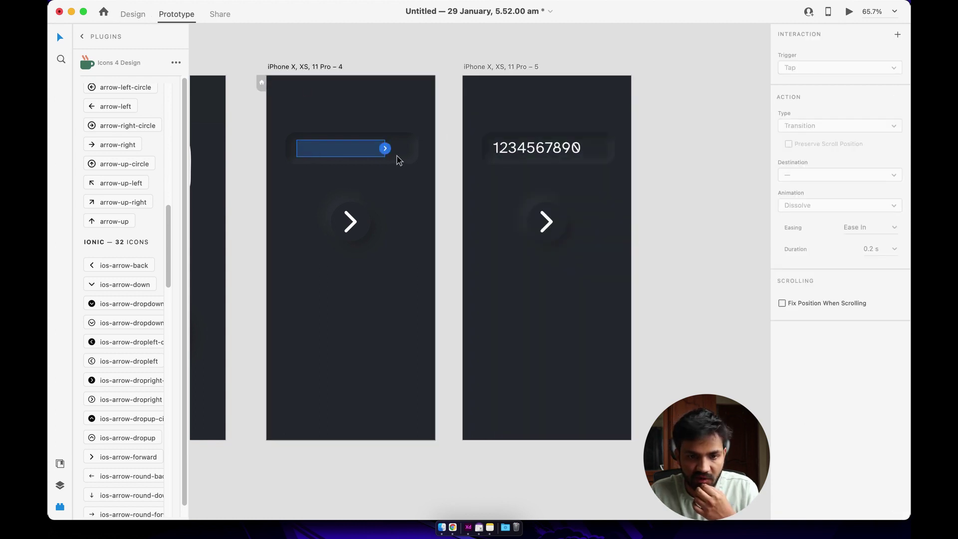
{"action": "left_click_drag", "start_coordinate": [385, 148], "coordinate": [506, 279]}
{"action": "scroll", "coordinate": [507, 279], "scroll_direction": "right", "scroll_amount": 3}
Preview the prototype from the fourth artboard, test tapping the input field and the arrow button, and close the preview
{"action": "left_click", "coordinate": [246, 78]}
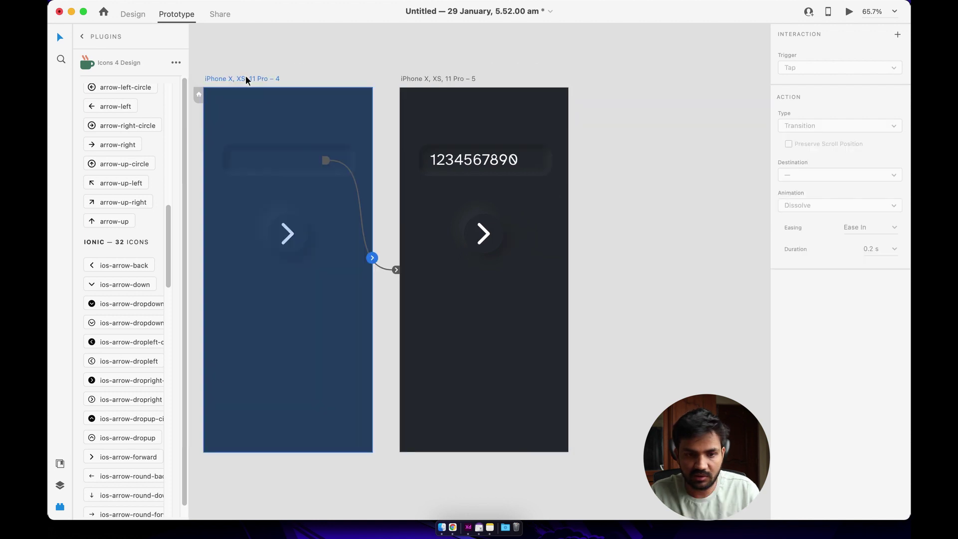
{"action": "left_click", "coordinate": [848, 13]}
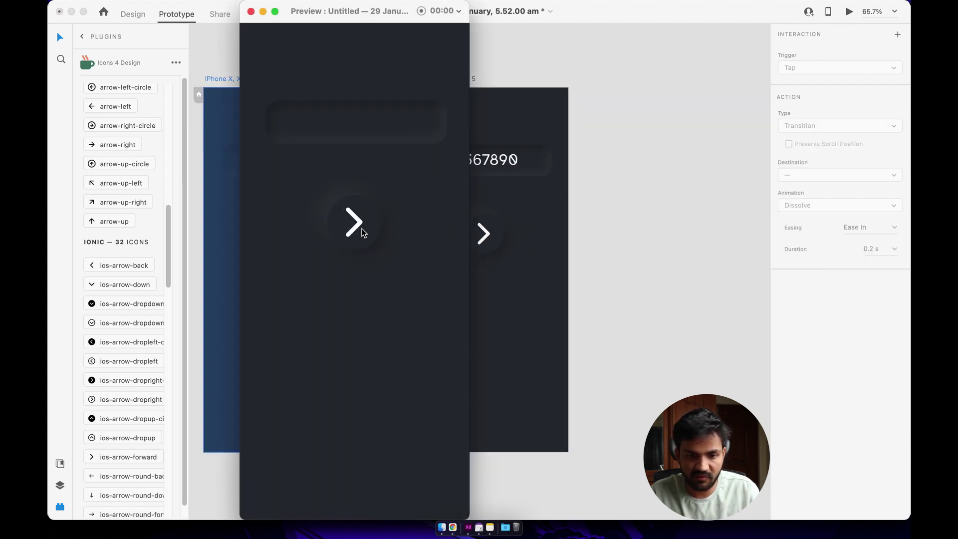
{"action": "left_click", "coordinate": [294, 124]}
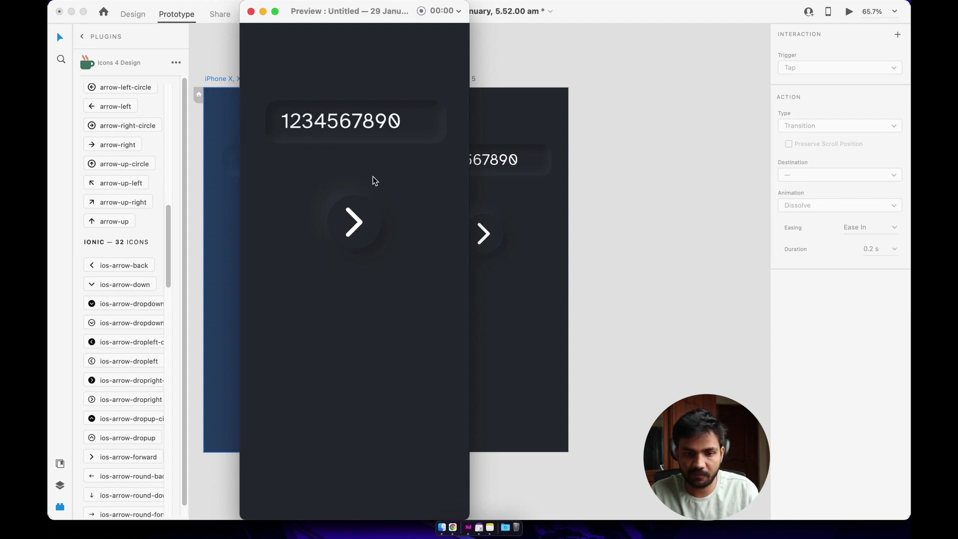
{"action": "left_click", "coordinate": [335, 239]}
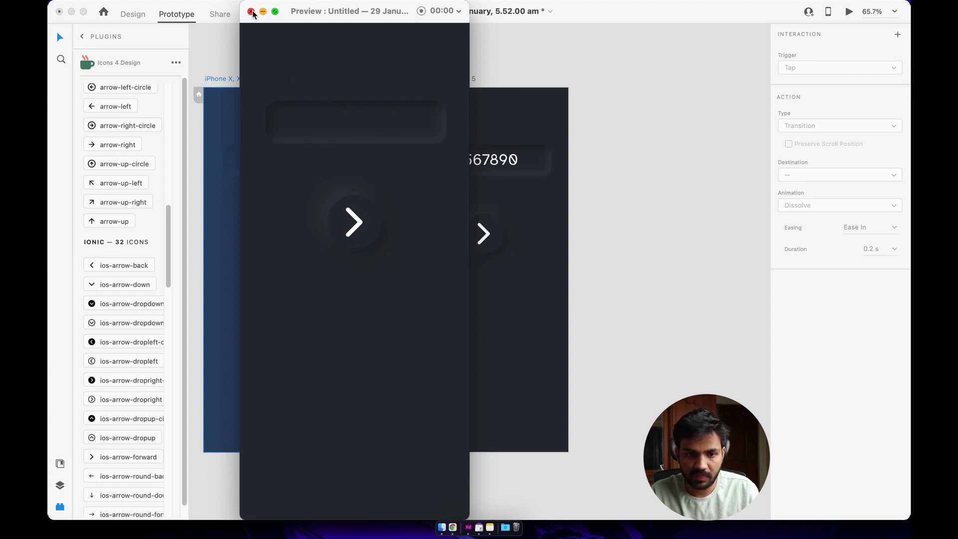
{"action": "left_click", "coordinate": [251, 11]}
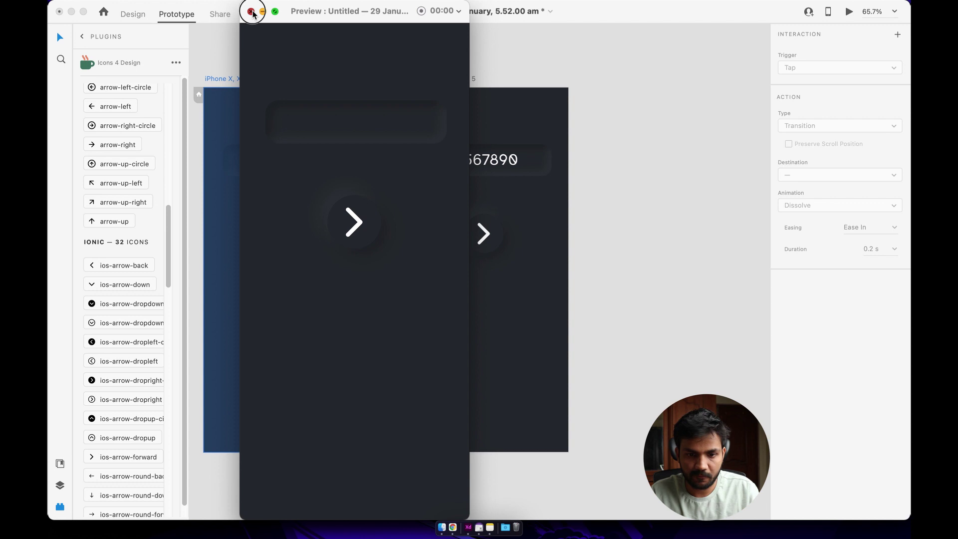
Switch to the 14 January reference document and examine the artboards that follow the filled-in number screen
{"action": "key", "text": "ctrl+Down"}
{"action": "left_click", "coordinate": [742, 189]}
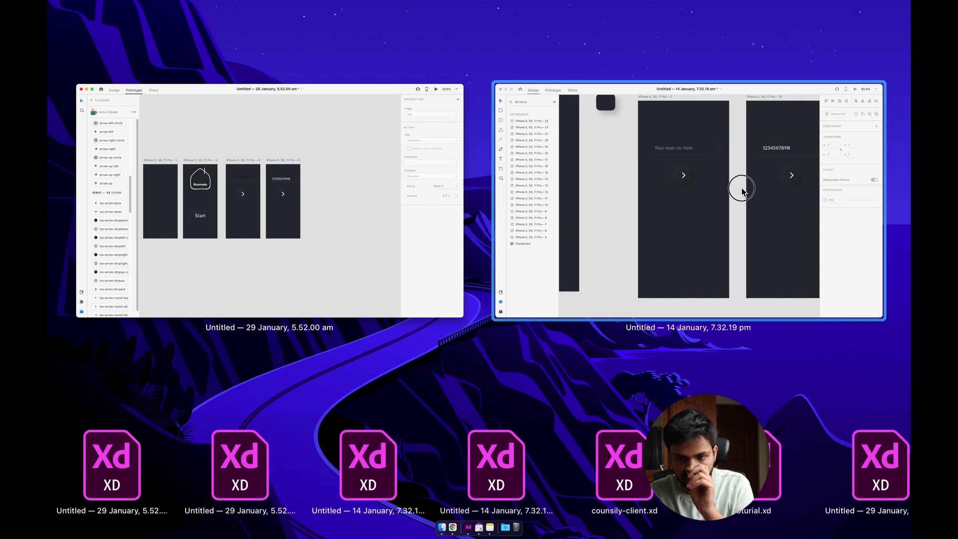
{"action": "scroll", "coordinate": [603, 222], "scroll_direction": "right", "scroll_amount": 5}
{"action": "scroll", "coordinate": [325, 207], "scroll_direction": "down", "scroll_amount": 5}
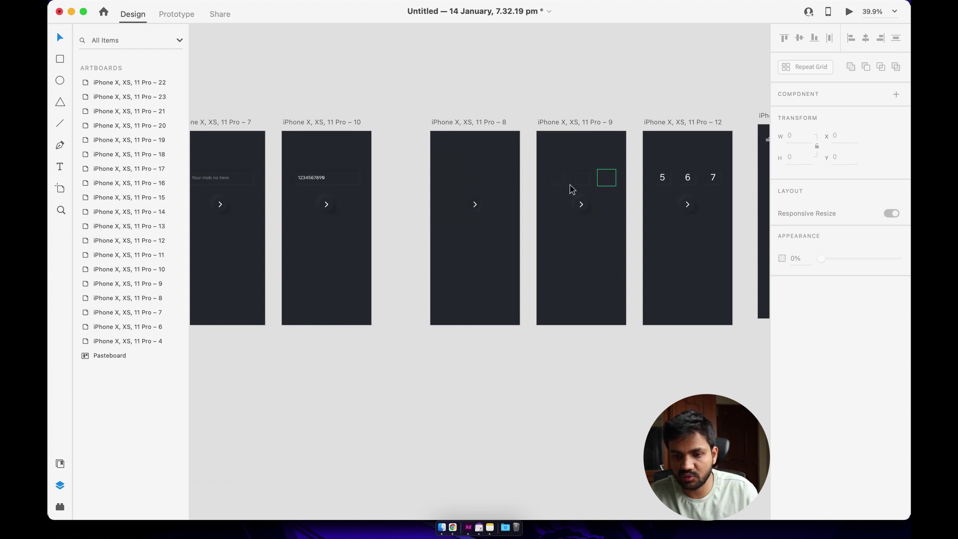
{"action": "scroll", "coordinate": [628, 187], "scroll_direction": "right", "scroll_amount": 5}
{"action": "scroll", "coordinate": [628, 187], "scroll_direction": "left", "scroll_amount": 2}
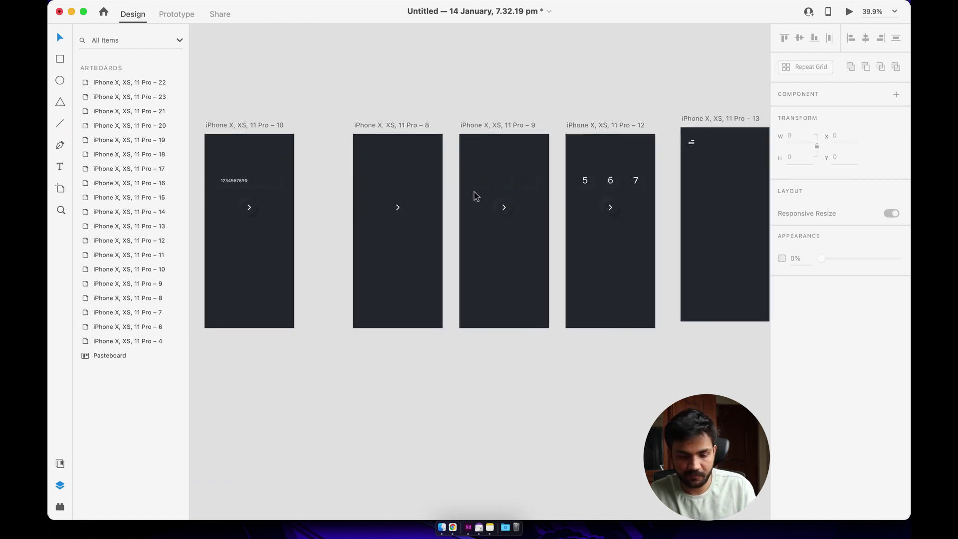
Return to the 29 January document in Design mode and select the artboard with the visible digits
{"action": "key", "text": "ctrl+Down"}
{"action": "left_click", "coordinate": [620, 193]}
{"action": "left_click", "coordinate": [143, 15]}
{"action": "left_click", "coordinate": [403, 161]}
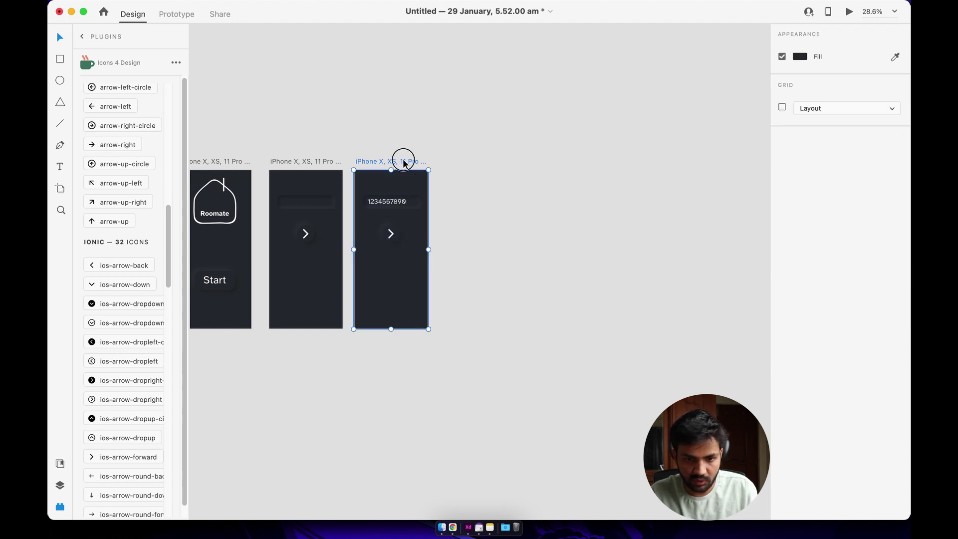
{"action": "key", "text": "super+d"}
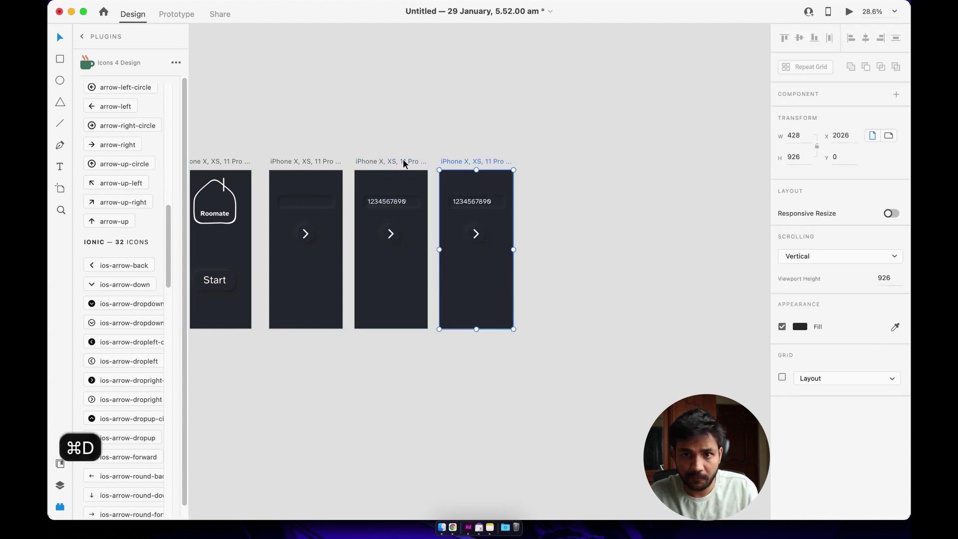
{"action": "left_click", "coordinate": [566, 197]}
{"action": "left_click", "coordinate": [459, 206]}
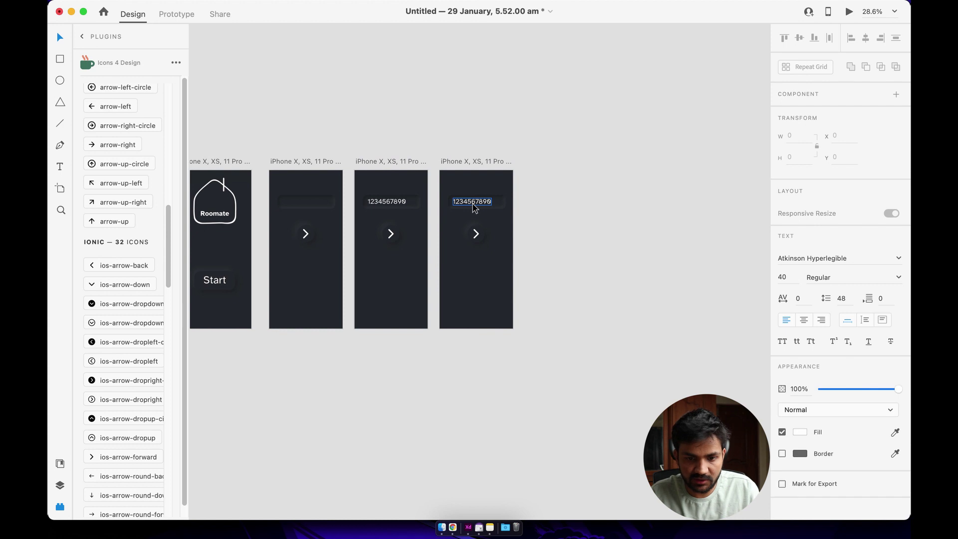
{"action": "scroll", "coordinate": [473, 203], "scroll_direction": "up", "scroll_amount": 2}
{"action": "key", "text": "alt"}
{"action": "scroll", "coordinate": [473, 206], "scroll_direction": "up", "scroll_amount": 1}
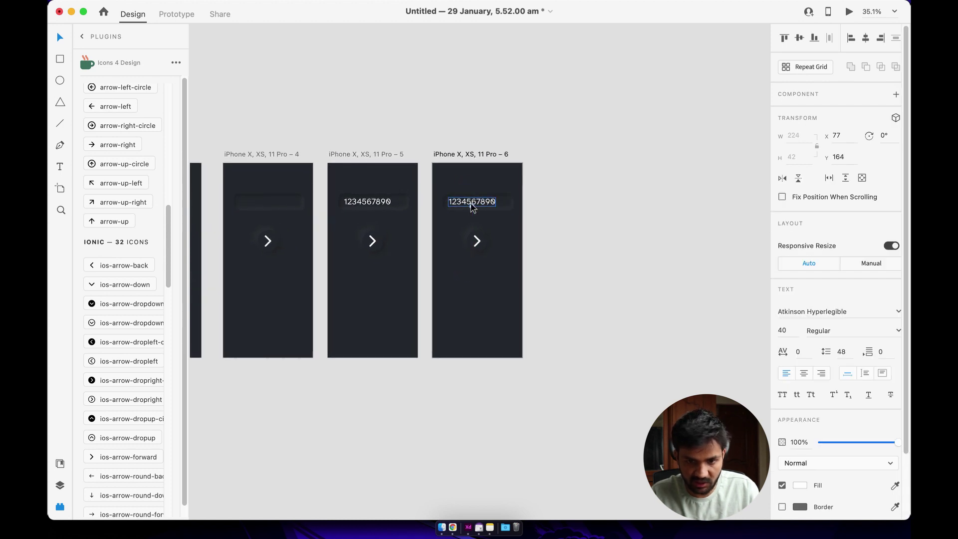
{"action": "key", "text": "BackSpace"}
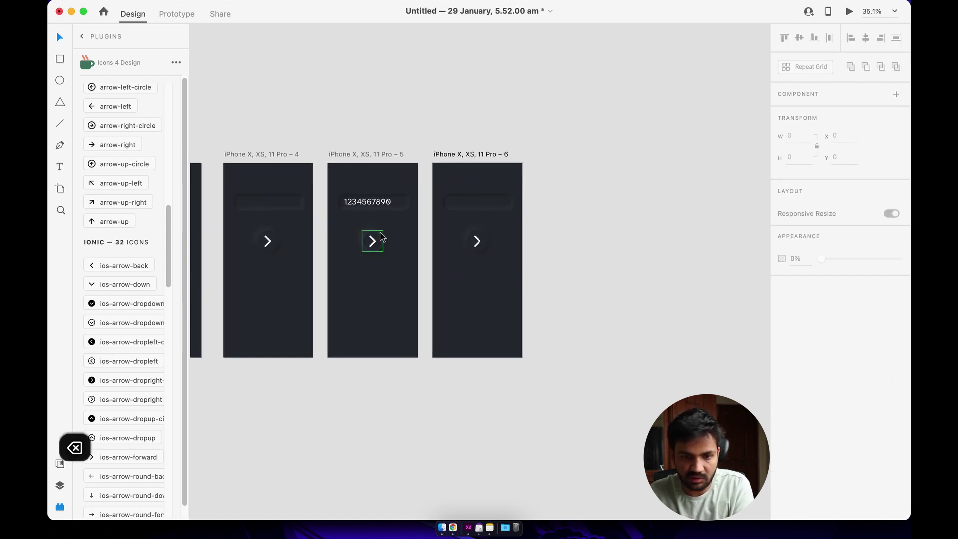
Delete the wide empty input field above the arrow button on the iPhone X, XS, 11 Pro – 6 artboard
{"action": "left_click", "coordinate": [463, 202]}
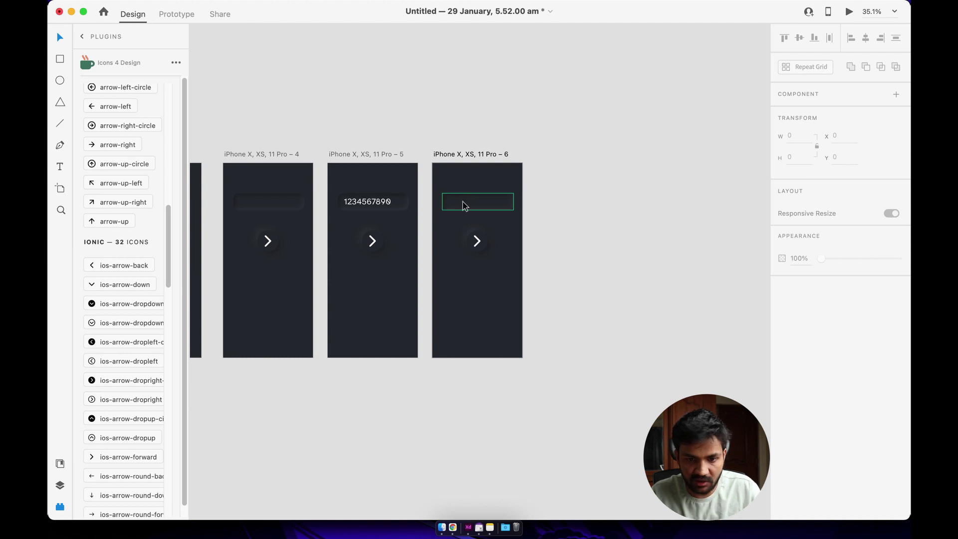
{"action": "scroll", "coordinate": [463, 202], "scroll_direction": "up", "scroll_amount": 2}
{"action": "left_click", "coordinate": [571, 193]}
{"action": "scroll", "coordinate": [479, 237], "scroll_direction": "up", "scroll_amount": 5}
{"action": "left_click", "coordinate": [467, 232]}
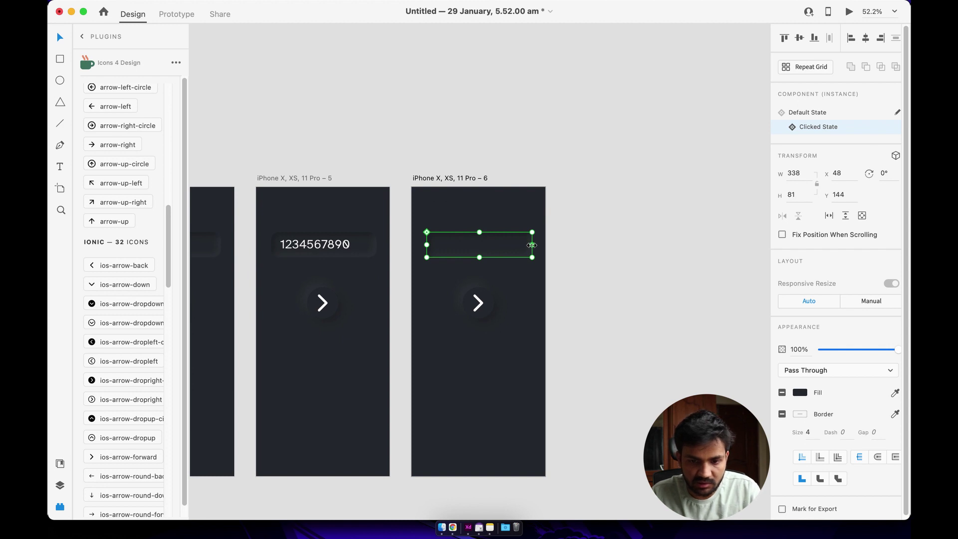
{"action": "key", "text": "BackSpace"}
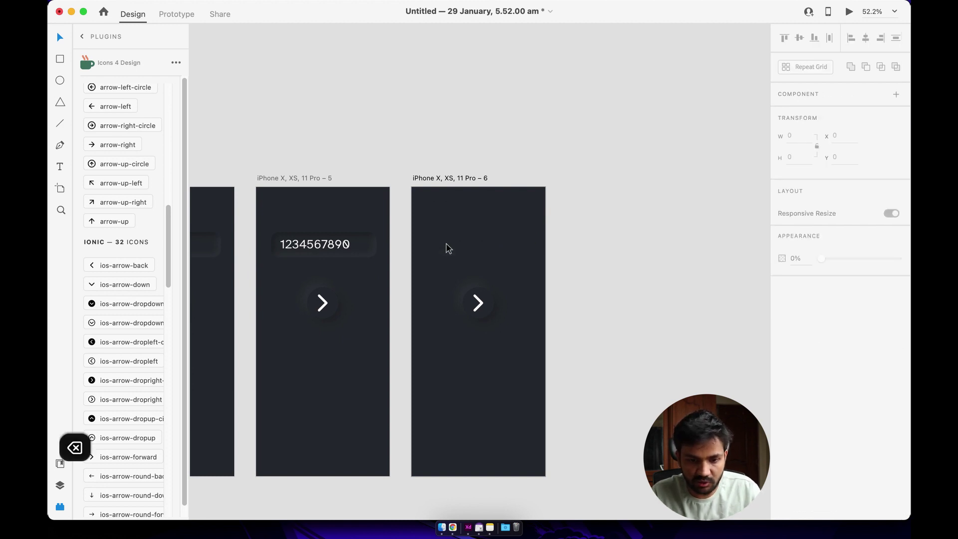
{"action": "scroll", "coordinate": [456, 241], "scroll_direction": "down", "scroll_amount": 1}
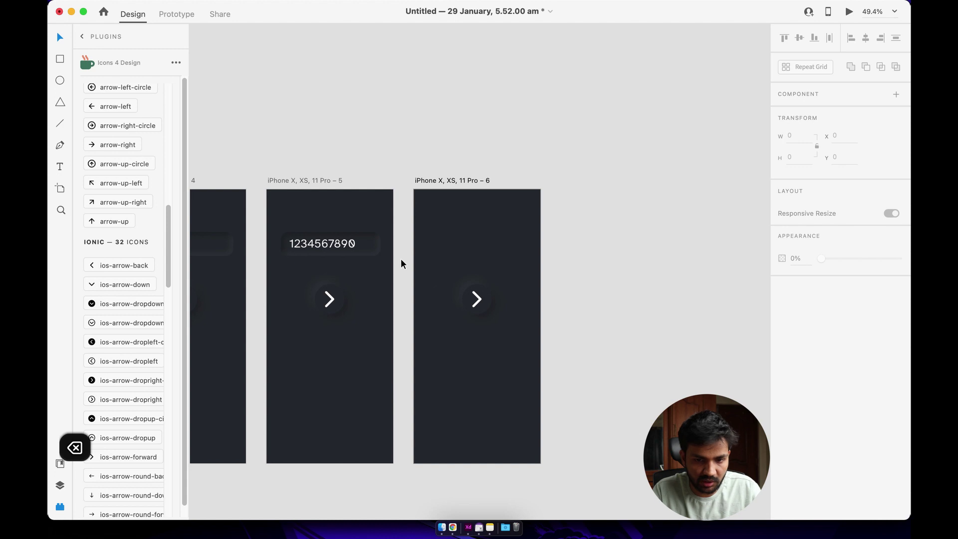
Place a Component 4 instance from the document assets above the arrow button and switch it to its Clicked State
{"action": "left_click", "coordinate": [60, 485]}
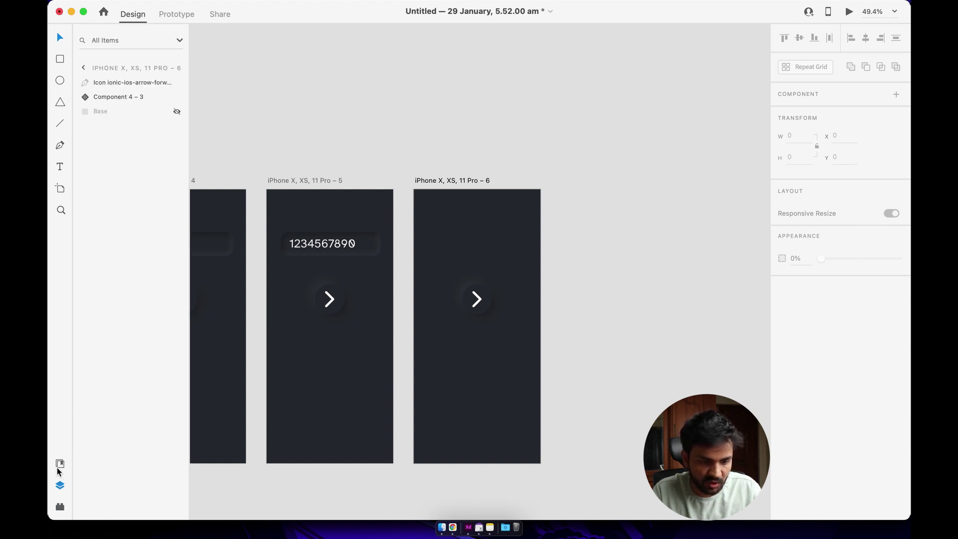
{"action": "left_click", "coordinate": [60, 465]}
{"action": "left_click_drag", "start_coordinate": [112, 169], "coordinate": [470, 245]}
{"action": "scroll", "coordinate": [440, 248], "scroll_direction": "up", "scroll_amount": 2}
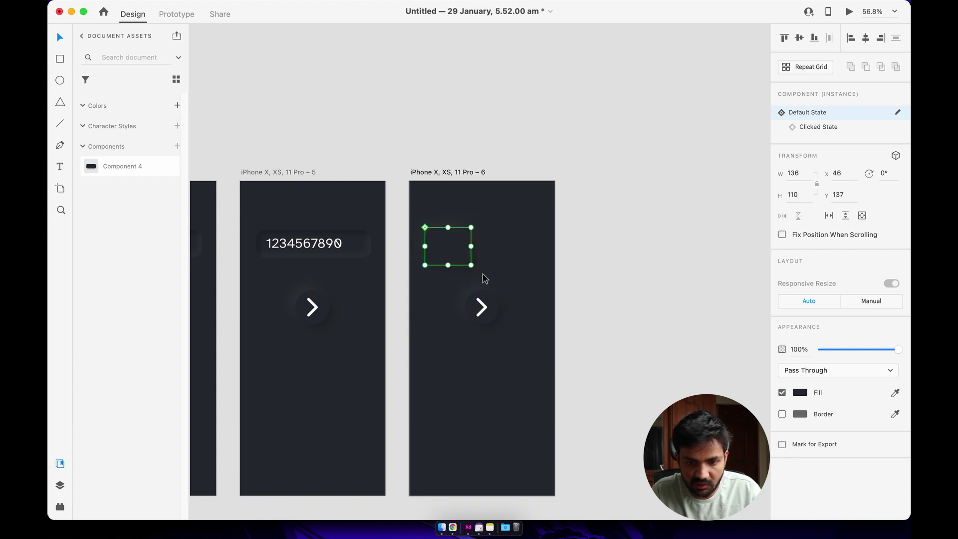
{"action": "left_click", "coordinate": [556, 242]}
{"action": "left_click", "coordinate": [444, 244]}
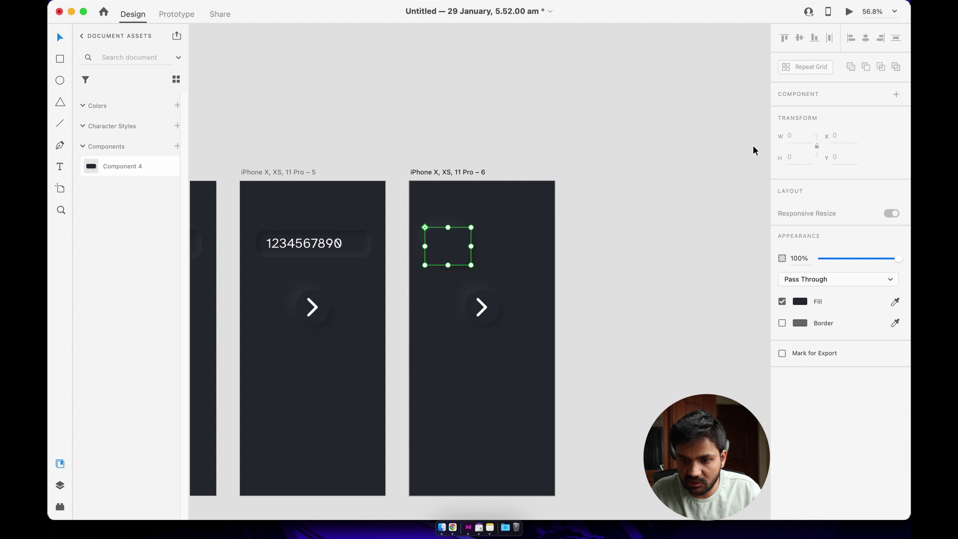
{"action": "left_click", "coordinate": [815, 128]}
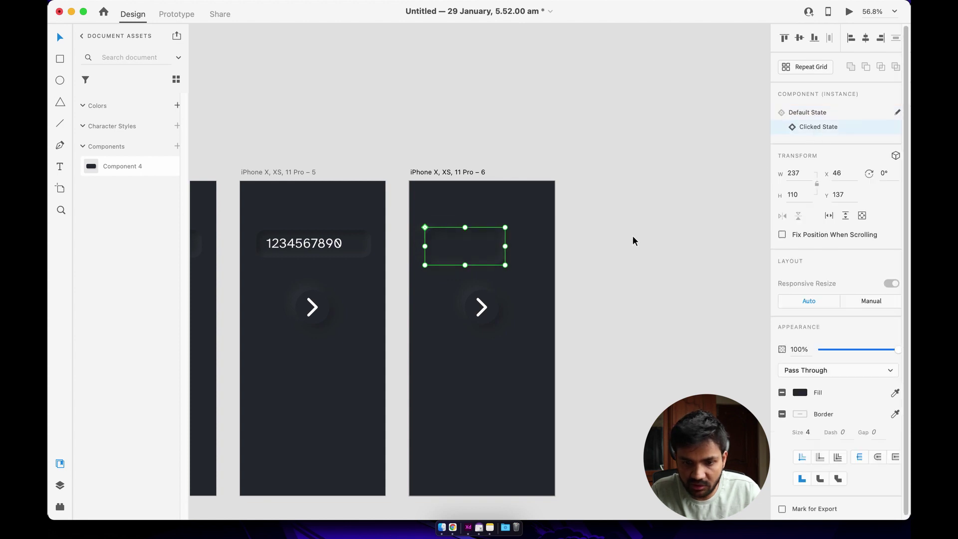
Shrink the Component 4 instance to about 116 × 84 and position it at about X 40, Y 150
{"action": "left_click_drag", "start_coordinate": [504, 245], "coordinate": [477, 245]}
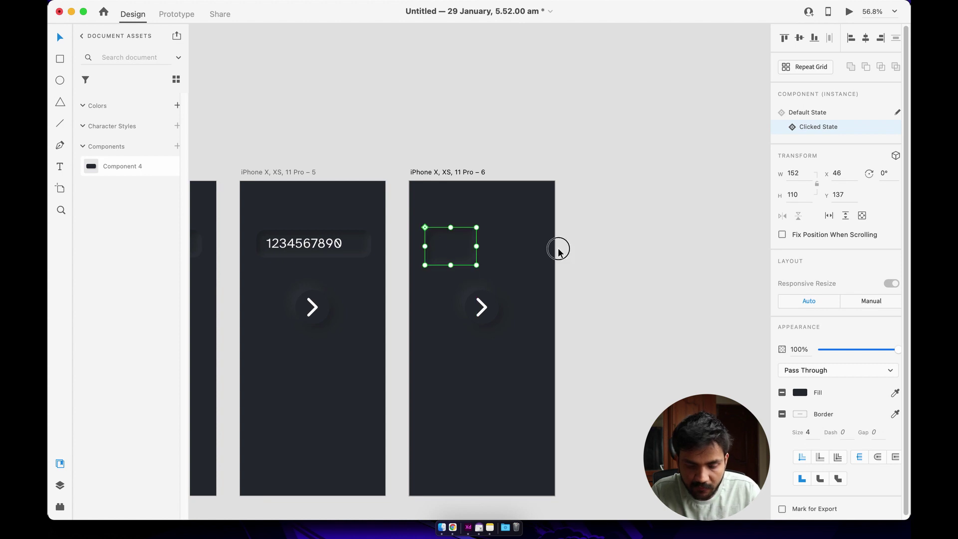
{"action": "left_click", "coordinate": [564, 256]}
{"action": "scroll", "coordinate": [452, 255], "scroll_direction": "up", "scroll_amount": 5}
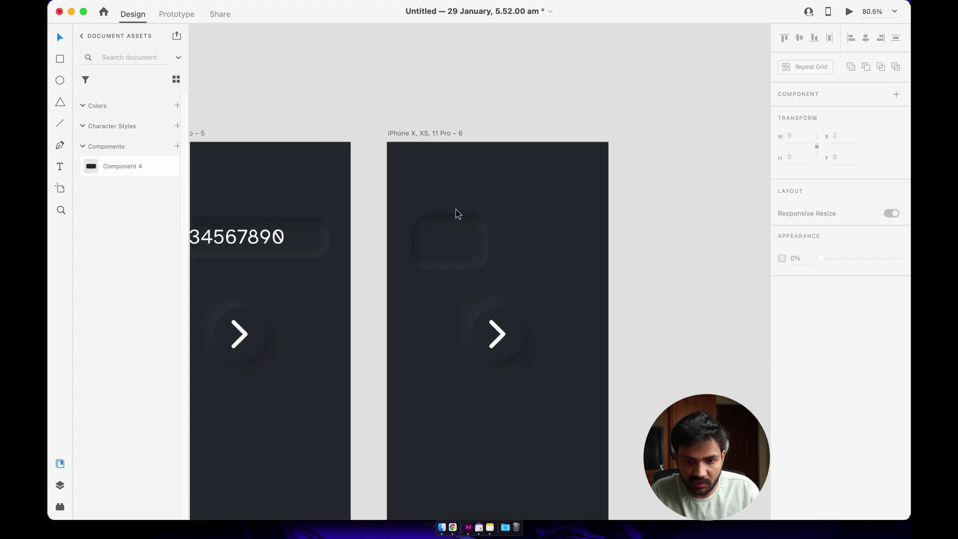
{"action": "left_click", "coordinate": [489, 261]}
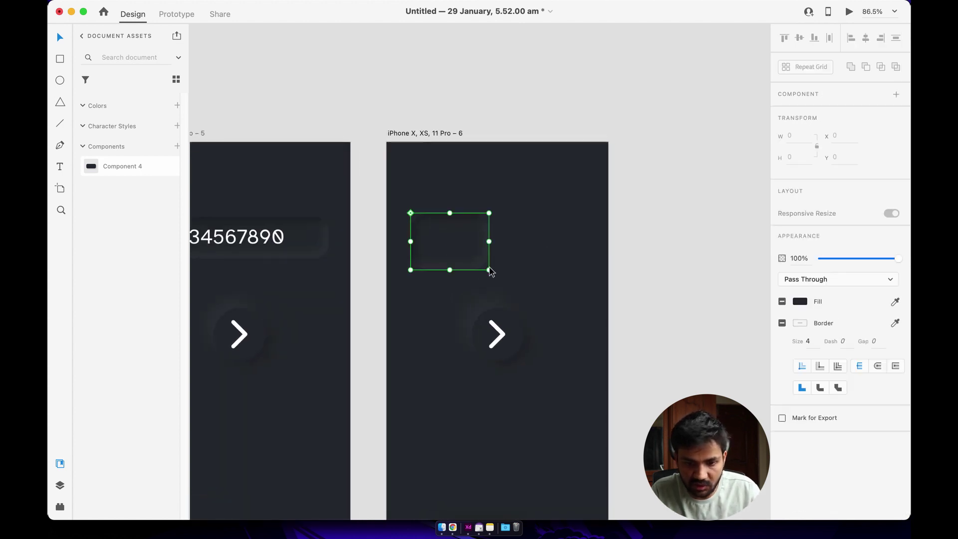
{"action": "left_click_drag", "start_coordinate": [484, 265], "coordinate": [476, 259]}
{"action": "left_click", "coordinate": [589, 242]}
{"action": "left_click_drag", "start_coordinate": [452, 218], "coordinate": [440, 222]}
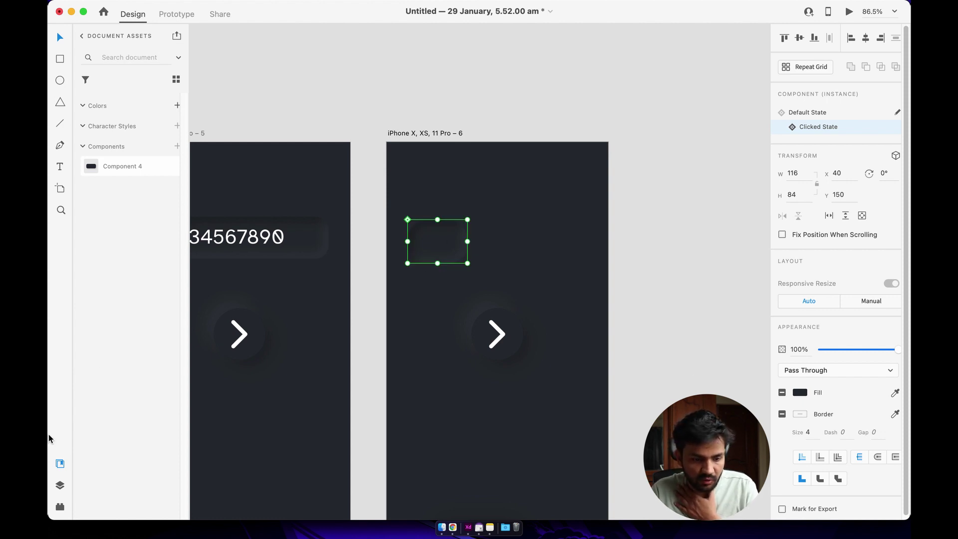
Set the corner radius of the Base, light and shadow layers inside the small box's mask group to 20
{"action": "left_click", "coordinate": [59, 485]}
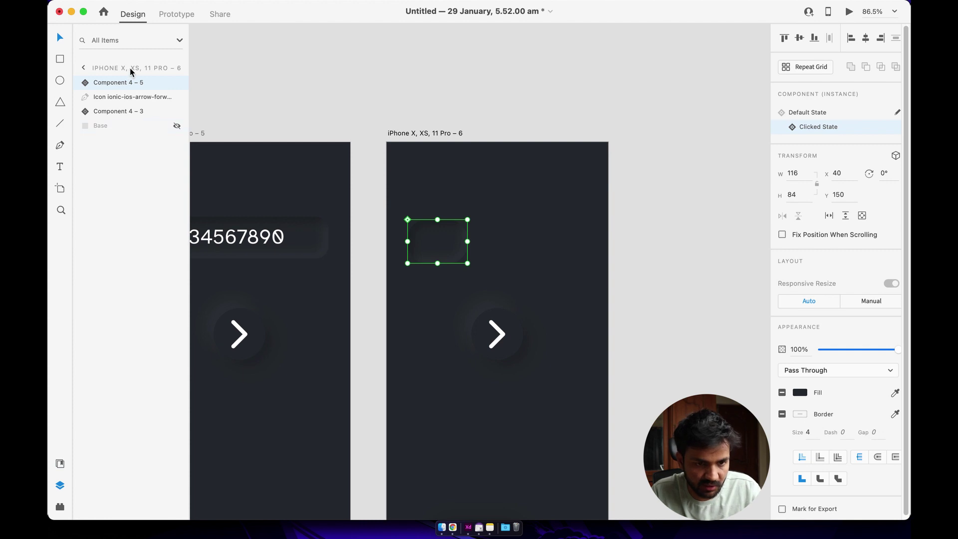
{"action": "left_click", "coordinate": [87, 83]}
{"action": "left_click", "coordinate": [98, 96]}
{"action": "left_click", "coordinate": [125, 113]}
{"action": "left_click", "coordinate": [126, 127], "text": "shift"}
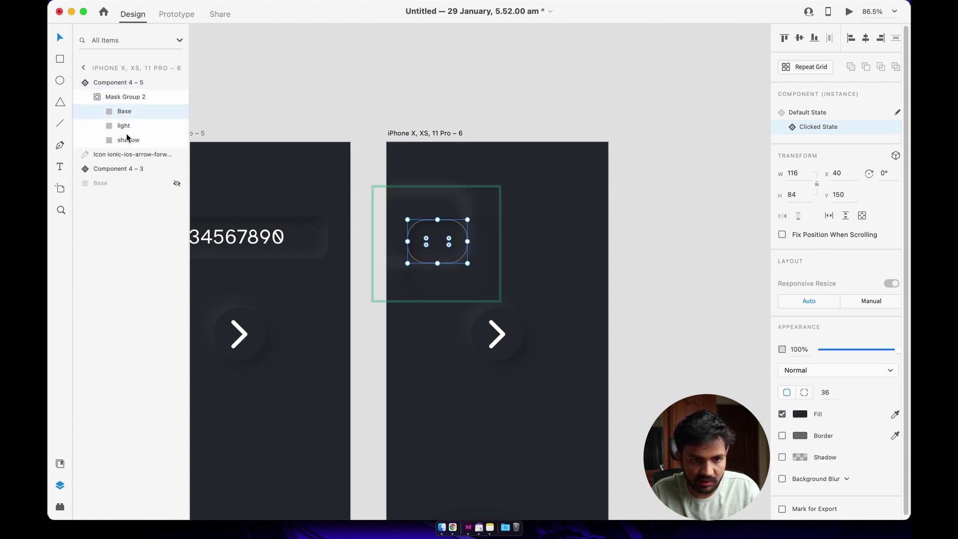
{"action": "left_click", "coordinate": [128, 140], "text": "shift"}
{"action": "left_click", "coordinate": [835, 395]}
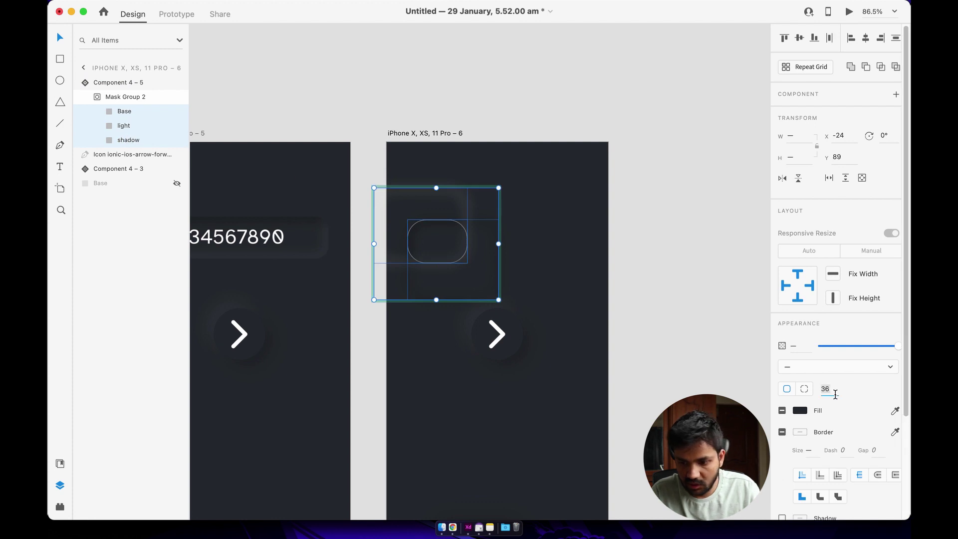
{"action": "type", "text": "20"}
{"action": "key", "text": "Return"}
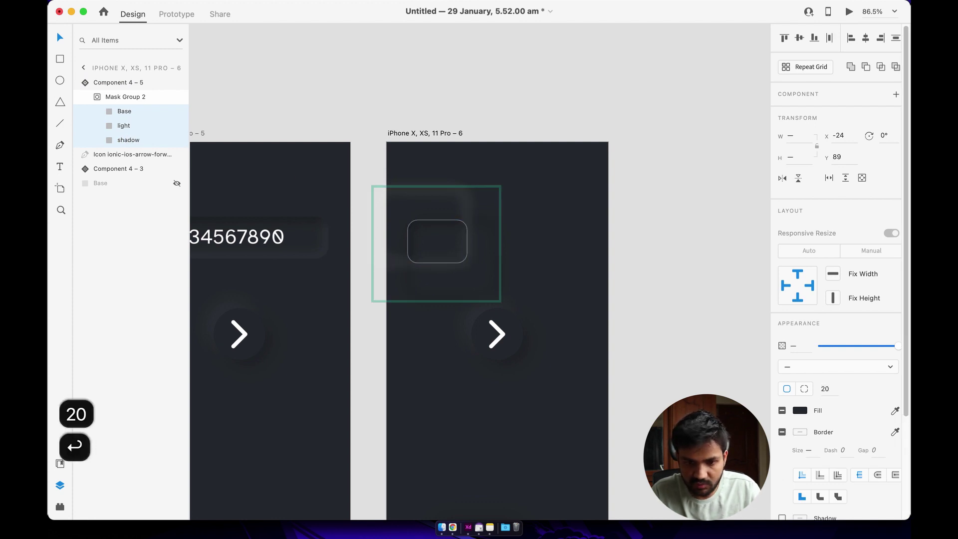
{"action": "left_click", "coordinate": [665, 256]}
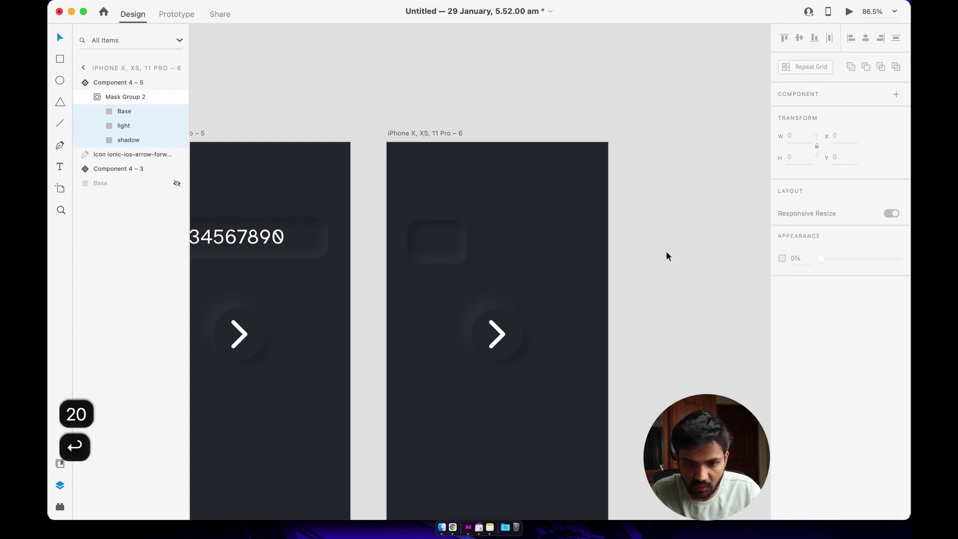
Duplicate the small rounded box twice and shift the topmost copy horizontally to near the artboard's right edge
{"action": "left_click", "coordinate": [452, 267]}
{"action": "key", "text": "super+d"}
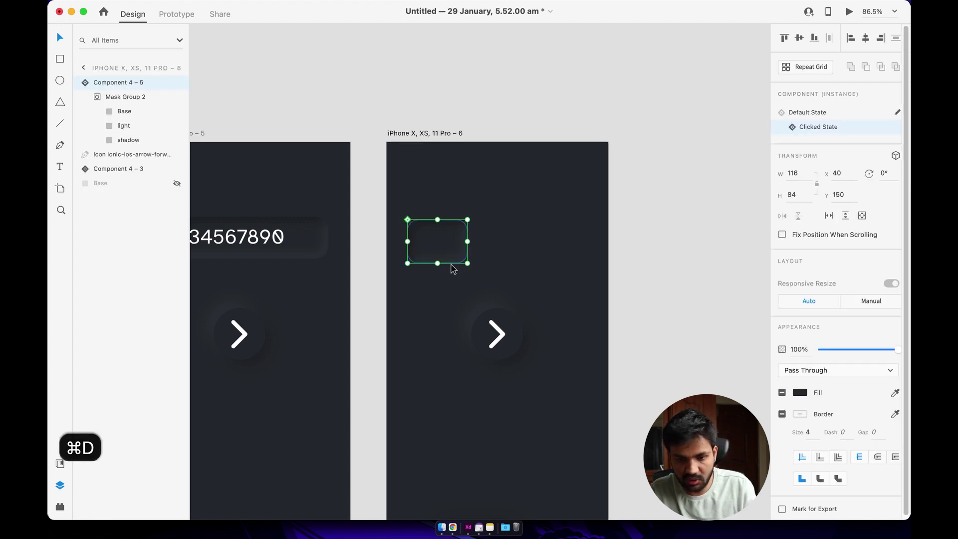
{"action": "key", "text": "super+d"}
{"action": "key", "text": "shift+Right"}
{"action": "key", "text": "shift+Right"}
{"action": "key", "text": "shift+Right"}
{"action": "key", "text": "shift+Right"}
{"action": "key", "text": "shift+Right"}
{"action": "key", "text": "shift+Right"}
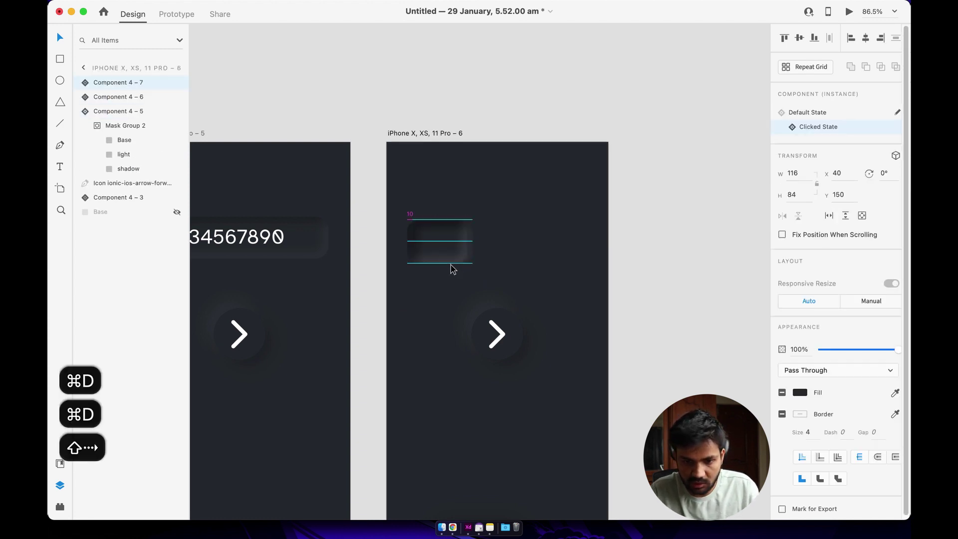
{"action": "key", "text": "shift+Right"}
{"action": "key", "text": "shift+Right"}
{"action": "key", "text": "shift+Right"}
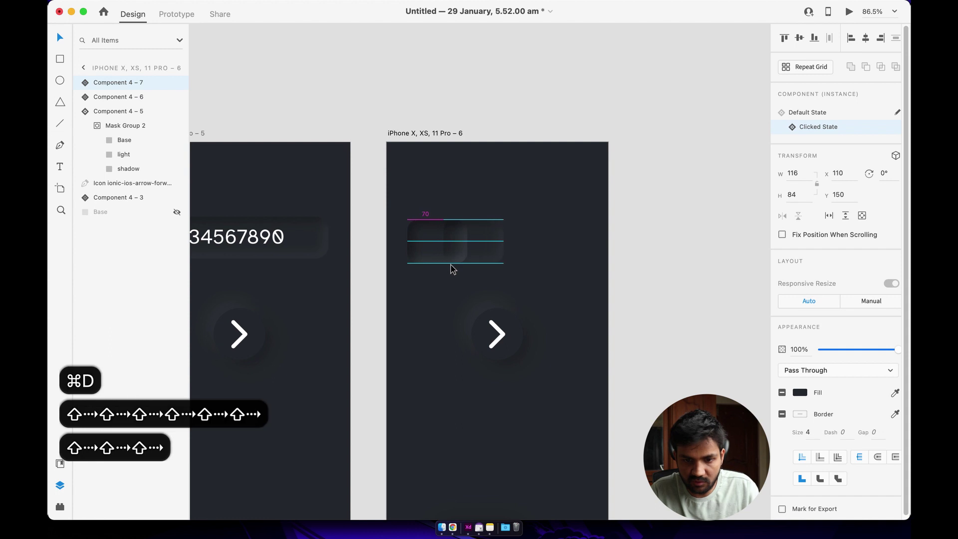
{"action": "key", "text": "shift+Right"}
{"action": "key", "text": "shift+Right"}
{"action": "key", "text": "shift+Right"}
{"action": "key", "text": "shift+Right"}
{"action": "key", "text": "shift+Right"}
{"action": "key", "text": "shift+Right"}
{"action": "key", "text": "shift+Right"}
{"action": "key", "text": "shift+Right"}
{"action": "key", "text": "shift+Right"}
{"action": "key", "text": "shift+Right"}
{"action": "key", "text": "shift+Right"}
{"action": "key", "text": "shift+Right"}
{"action": "key", "text": "shift+Right"}
{"action": "key", "text": "shift+Right"}
{"action": "key", "text": "shift+Right"}
{"action": "key", "text": "shift+Right"}
{"action": "key", "text": "shift+Right"}
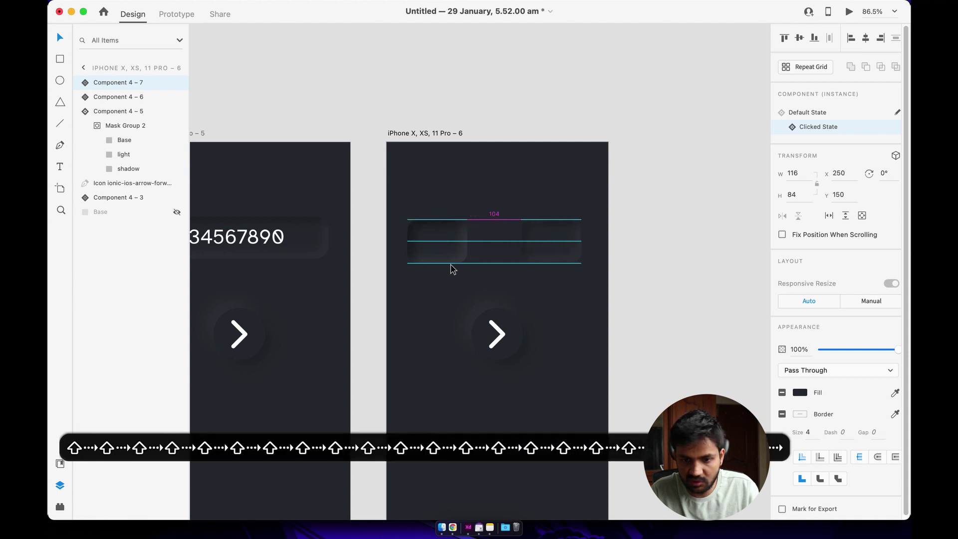
Shift the other copy of the box horizontally to X 160, between the two outer boxes
{"action": "left_click", "coordinate": [438, 263]}
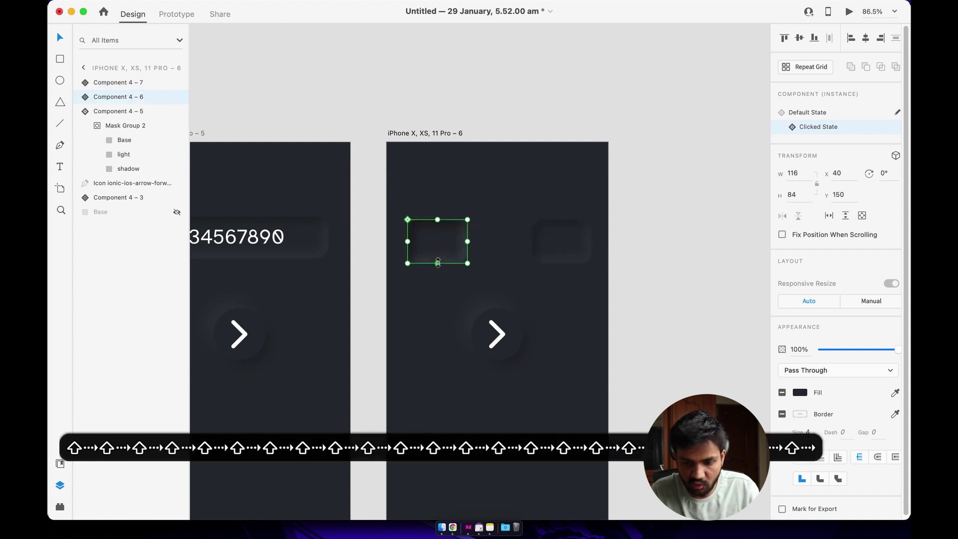
{"action": "key", "text": "shift+Right"}
{"action": "key", "text": "shift+Right"}
{"action": "key", "text": "shift+Right"}
{"action": "key", "text": "shift+Right"}
{"action": "key", "text": "shift+Right"}
{"action": "key", "text": "shift+Right"}
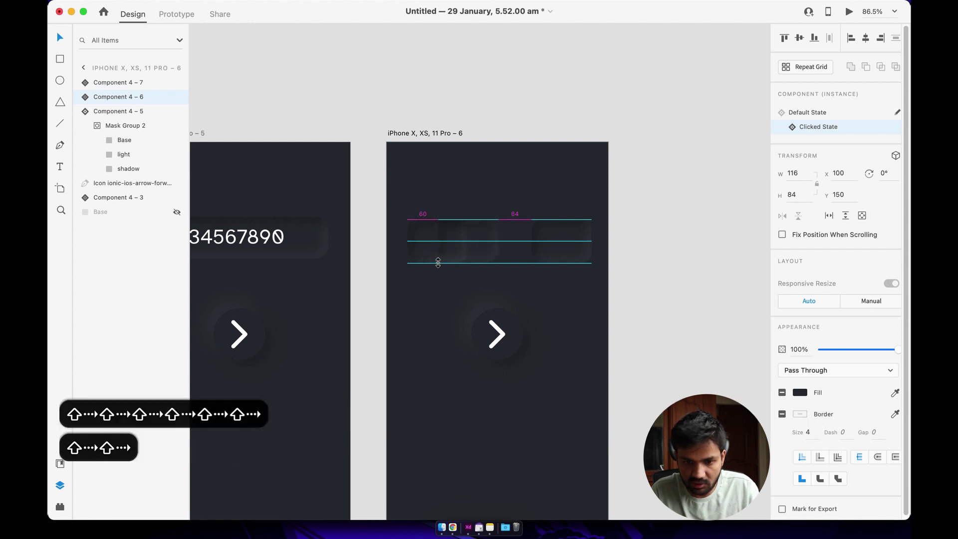
{"action": "key", "text": "shift+Right"}
{"action": "key", "text": "shift+Right"}
{"action": "key", "text": "shift+Right"}
{"action": "key", "text": "shift+Right"}
{"action": "key", "text": "shift+Right"}
{"action": "key", "text": "shift+Right"}
{"action": "key", "text": "shift+Right"}
{"action": "key", "text": "shift+Left"}
{"action": "key", "text": "shift+Left"}
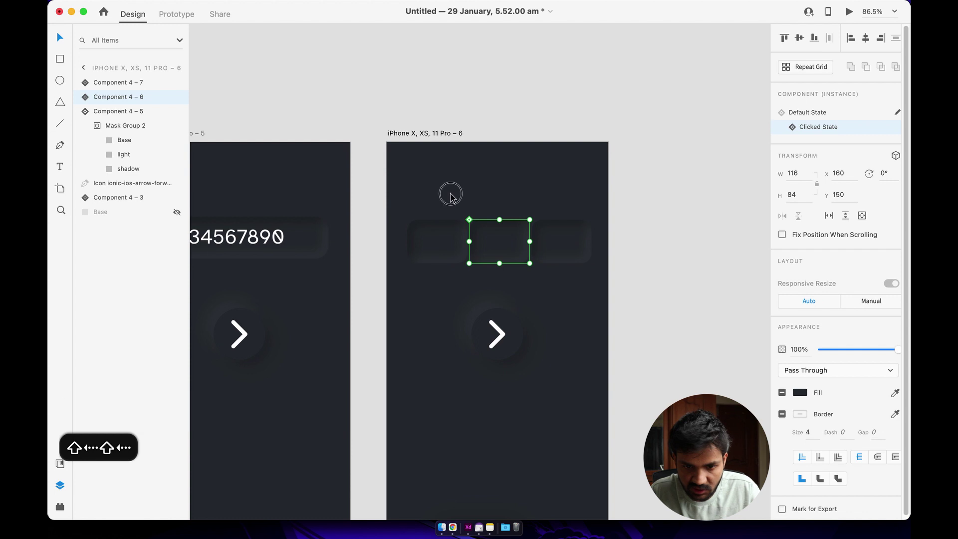
Shift the leftmost box horizontally to X 10
{"action": "left_click", "coordinate": [434, 216]}
{"action": "left_click", "coordinate": [425, 225]}
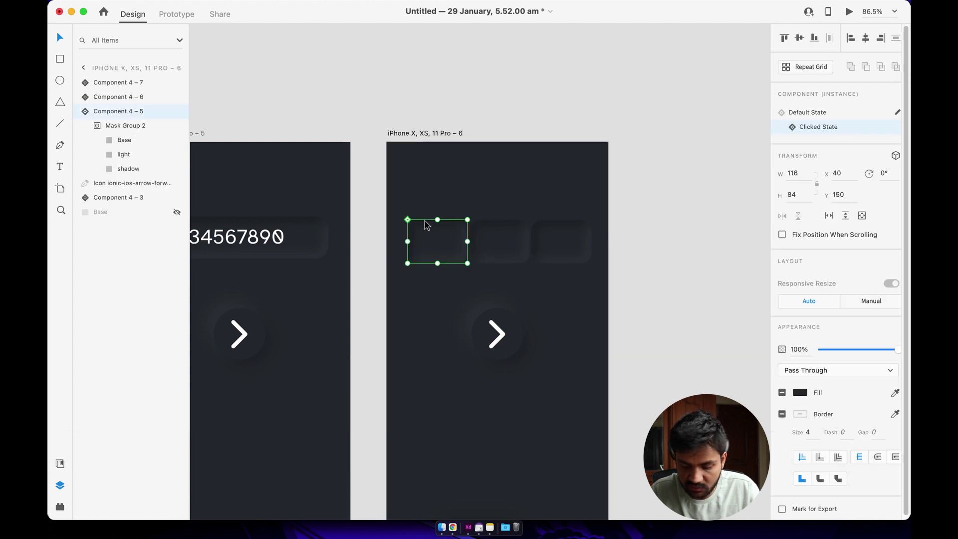
{"action": "key", "text": "shift+Left"}
{"action": "key", "text": "shift+Left"}
{"action": "key", "text": "shift+Left"}
Select all three boxes and distribute them horizontally with equal gaps
{"action": "left_click", "coordinate": [459, 235]}
{"action": "left_click_drag", "start_coordinate": [458, 235], "coordinate": [577, 284]}
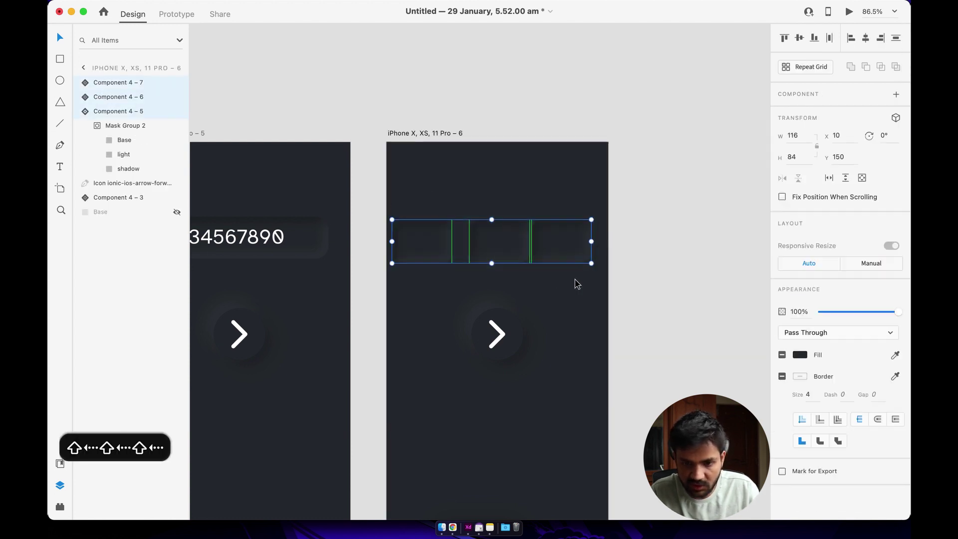
{"action": "left_click", "coordinate": [829, 39]}
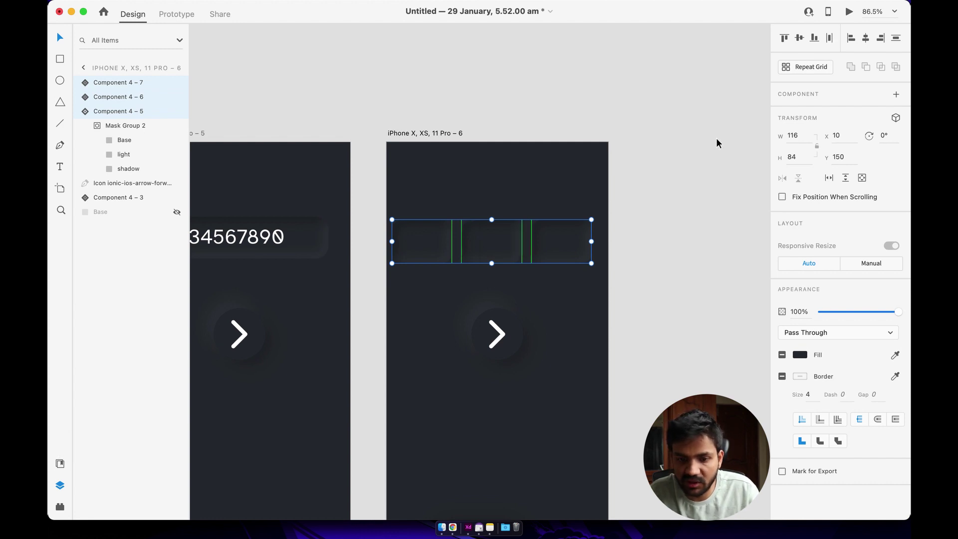
{"action": "left_click", "coordinate": [637, 203]}
Move the three boxes together to X 21, Y 145, centred horizontally above the arrow button
{"action": "left_click", "coordinate": [579, 259]}
{"action": "left_click_drag", "start_coordinate": [579, 259], "coordinate": [592, 267]}
{"action": "left_click_drag", "start_coordinate": [462, 233], "coordinate": [468, 235]}
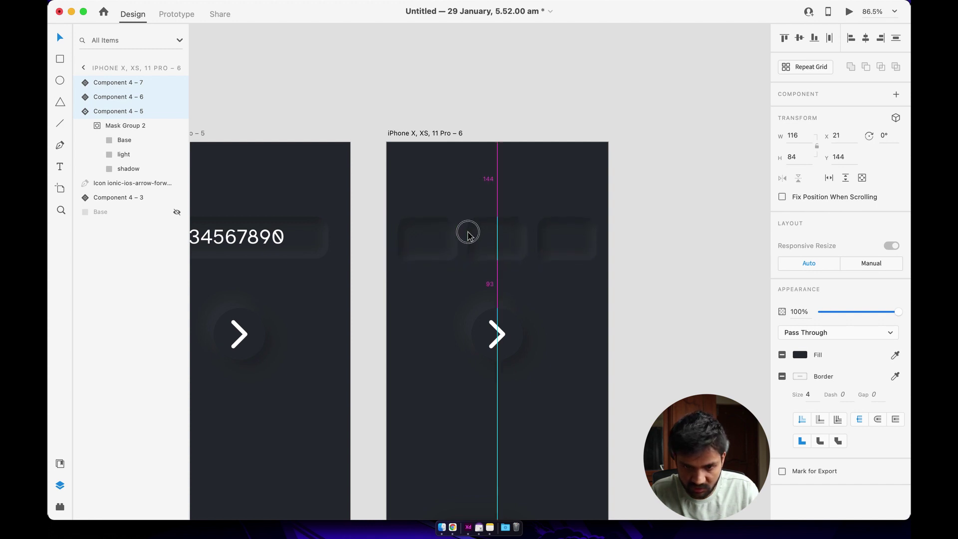
{"action": "left_click_drag", "start_coordinate": [468, 235], "coordinate": [468, 236]}
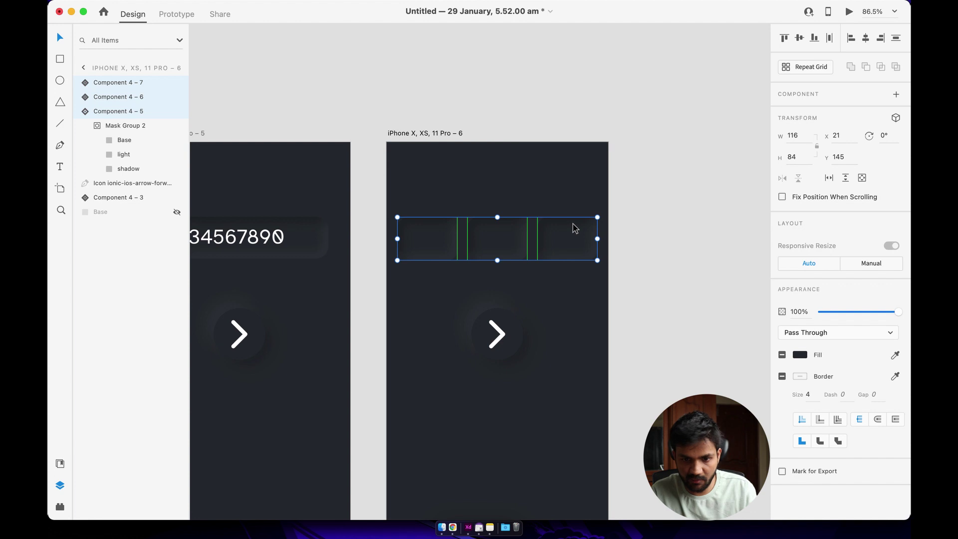
{"action": "left_click", "coordinate": [526, 166]}
{"action": "scroll", "coordinate": [619, 228], "scroll_direction": "down", "scroll_amount": 3}
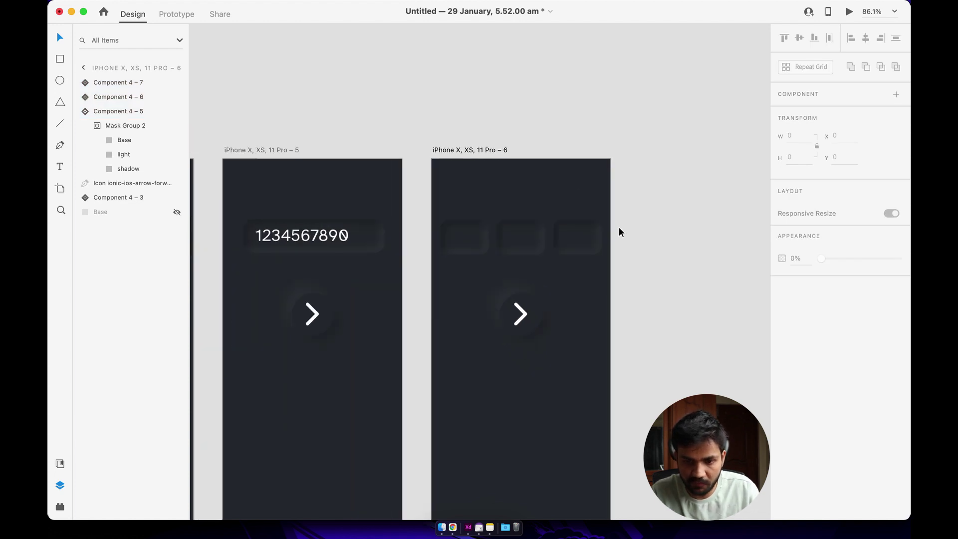
{"action": "scroll", "coordinate": [618, 226], "scroll_direction": "down", "scroll_amount": 2}
{"action": "left_click", "coordinate": [469, 208]}
{"action": "left_click_drag", "start_coordinate": [470, 209], "coordinate": [641, 263]}
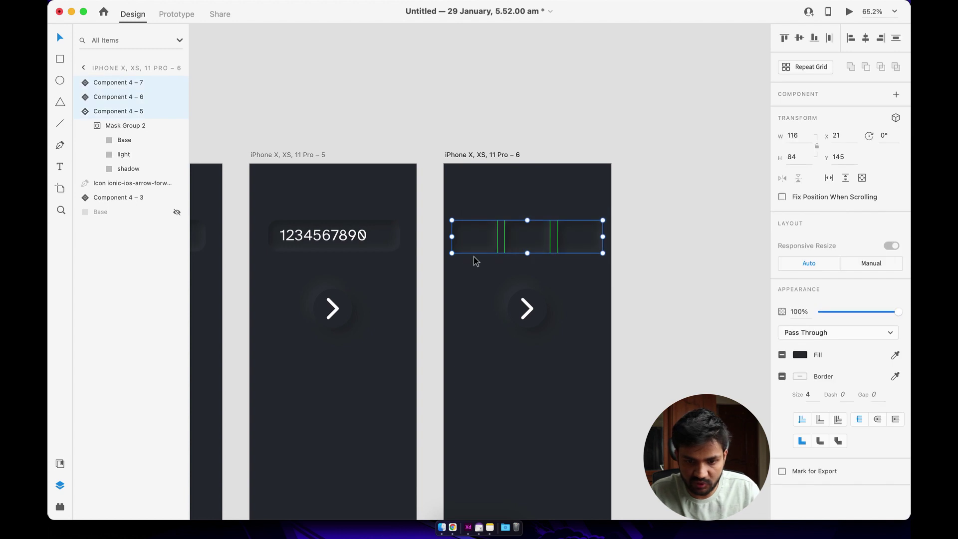
{"action": "key", "text": "Escape"}
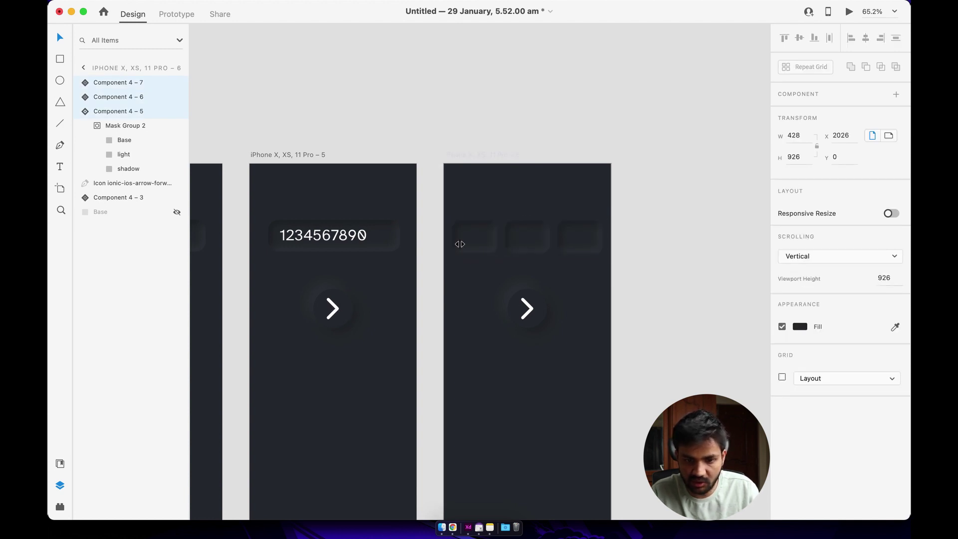
Save the document
{"action": "key", "text": "super+z"}
{"action": "key", "text": "super+z"}
{"action": "key", "text": "super+s"}
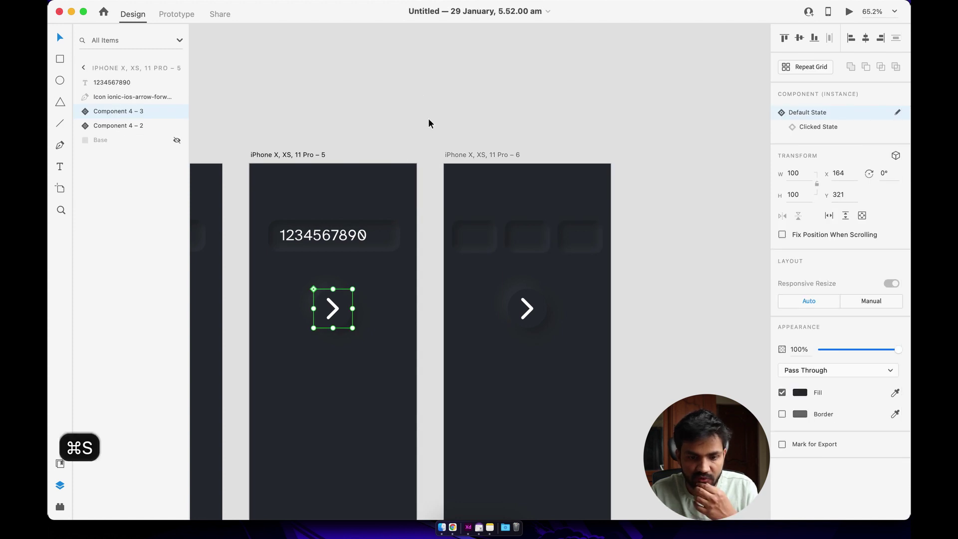
In prototype mode, link the arrow button on the iPhone X, XS, 11 Pro – 5 artboard to the iPhone X, XS, 11 Pro – 6 artboard
{"action": "left_click", "coordinate": [175, 14]}
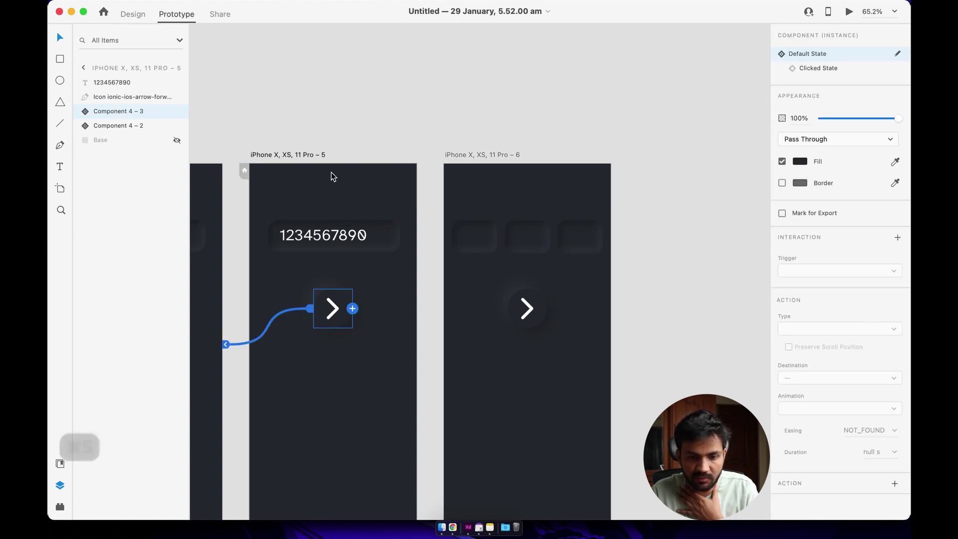
{"action": "left_click_drag", "start_coordinate": [352, 309], "coordinate": [487, 305]}
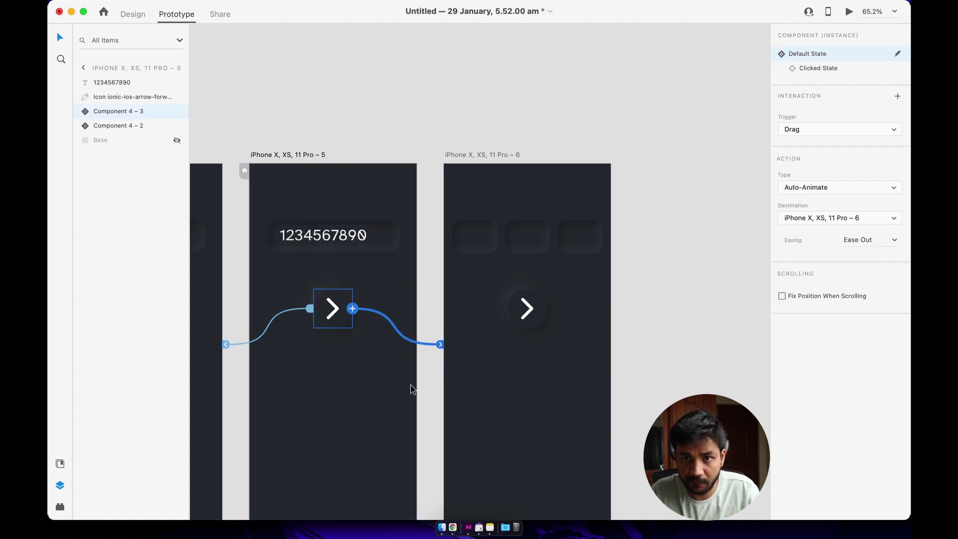
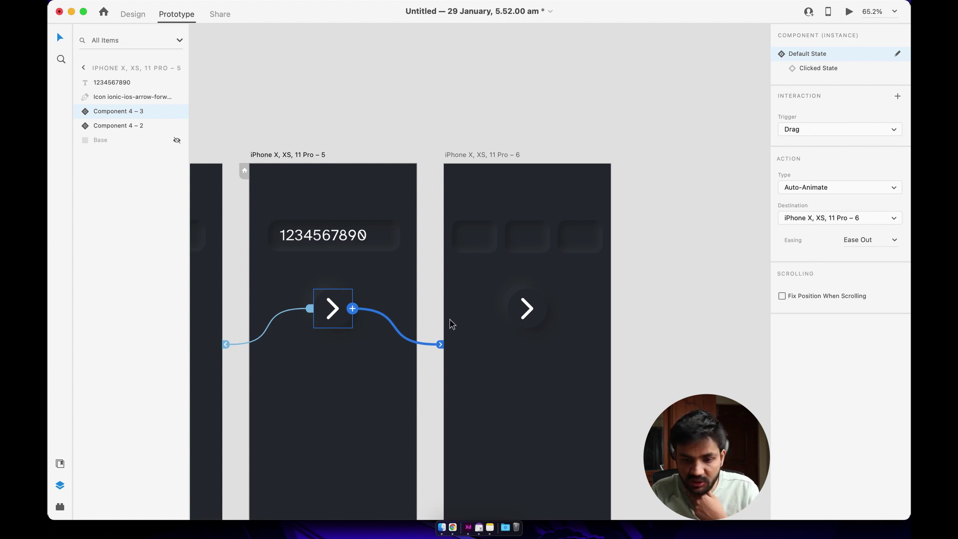
{"action": "left_click", "coordinate": [417, 142]}
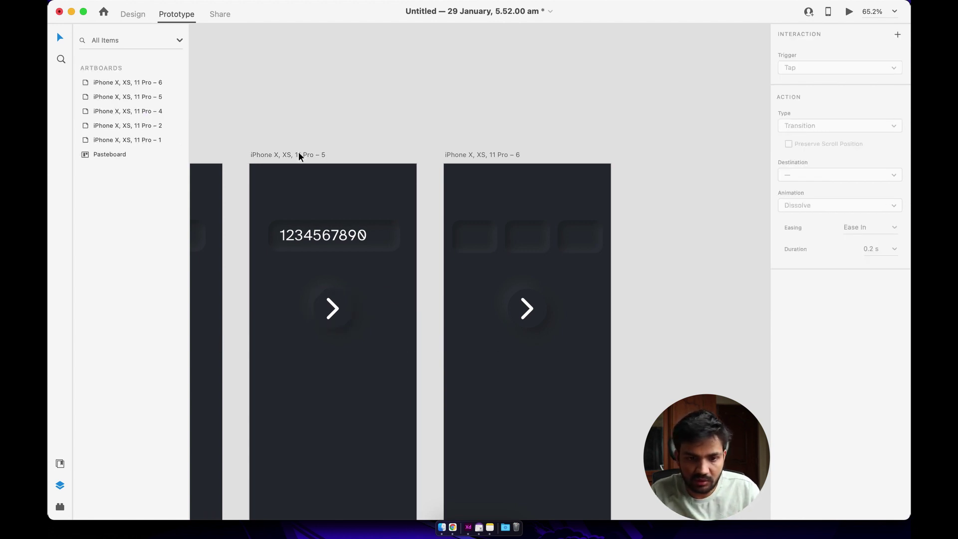
Try to change the trigger of the link between the number screen's arrow button and the three-box screen
{"action": "left_click", "coordinate": [347, 304]}
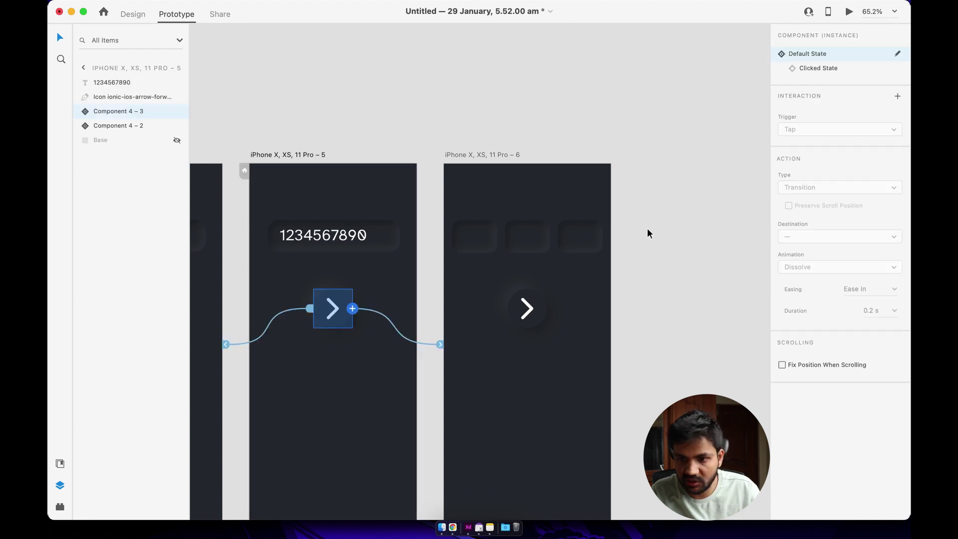
{"action": "left_click", "coordinate": [381, 313]}
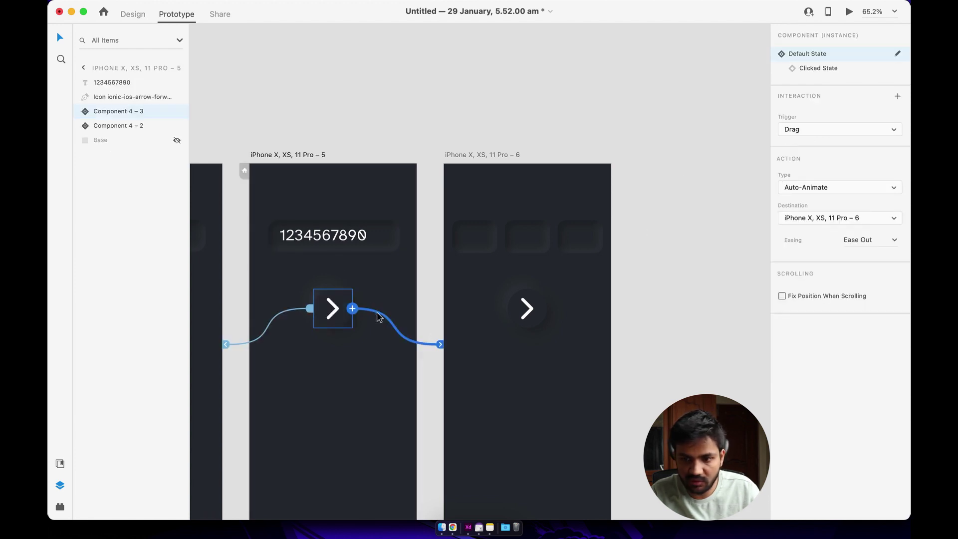
{"action": "left_click", "coordinate": [806, 131]}
{"action": "left_click", "coordinate": [741, 107]}
{"action": "left_click", "coordinate": [800, 130]}
{"action": "left_click", "coordinate": [701, 178]}
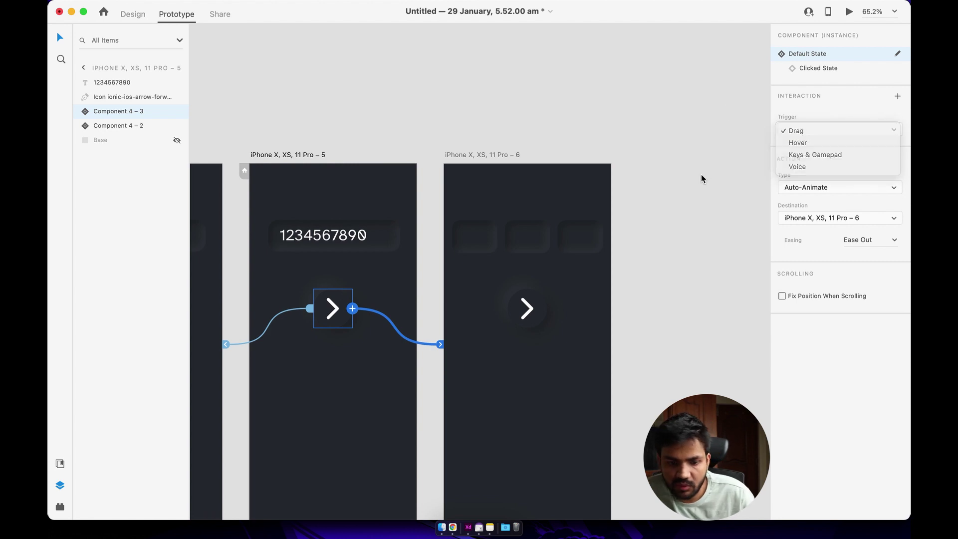
Delete the prototype link leading from the number screen's arrow button back to the iPhone X, XS, 11 Pro – 4 artboard
{"action": "scroll", "coordinate": [677, 258], "scroll_direction": "down", "scroll_amount": 3}
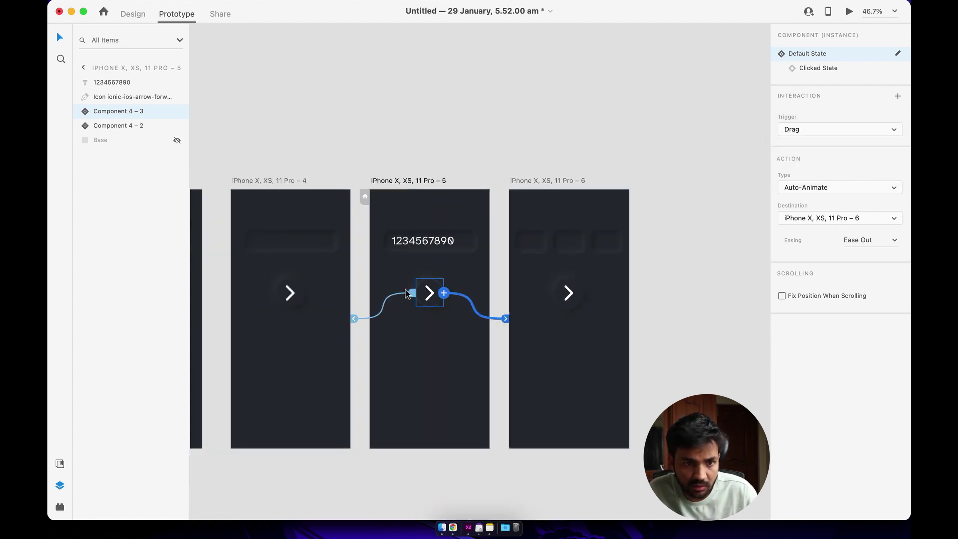
{"action": "left_click", "coordinate": [465, 101]}
{"action": "left_click", "coordinate": [339, 297]}
{"action": "left_click", "coordinate": [297, 298]}
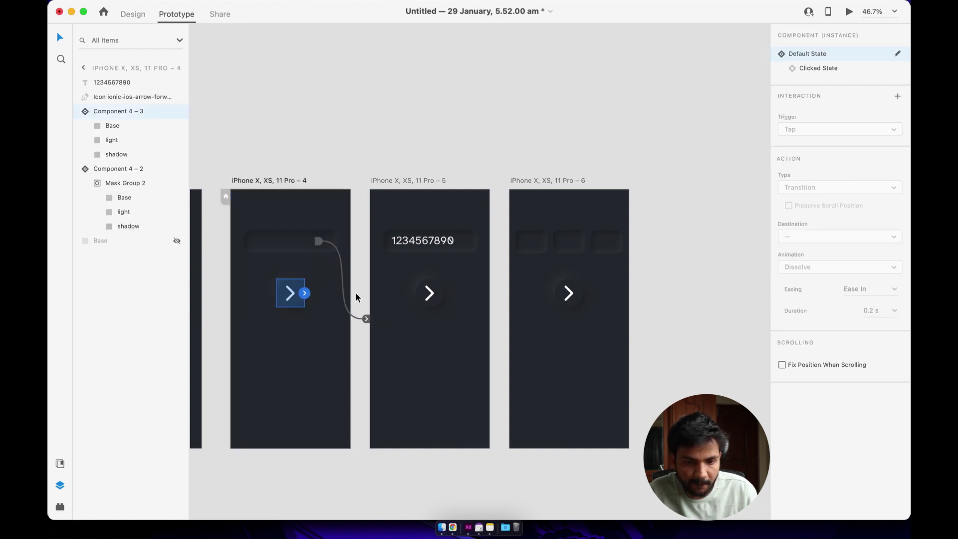
{"action": "left_click", "coordinate": [424, 300]}
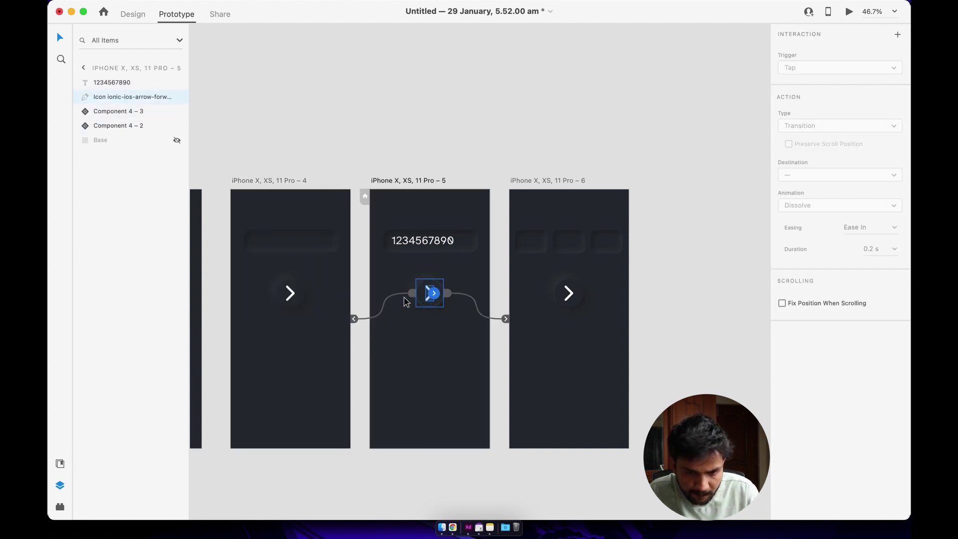
{"action": "left_click", "coordinate": [398, 302]}
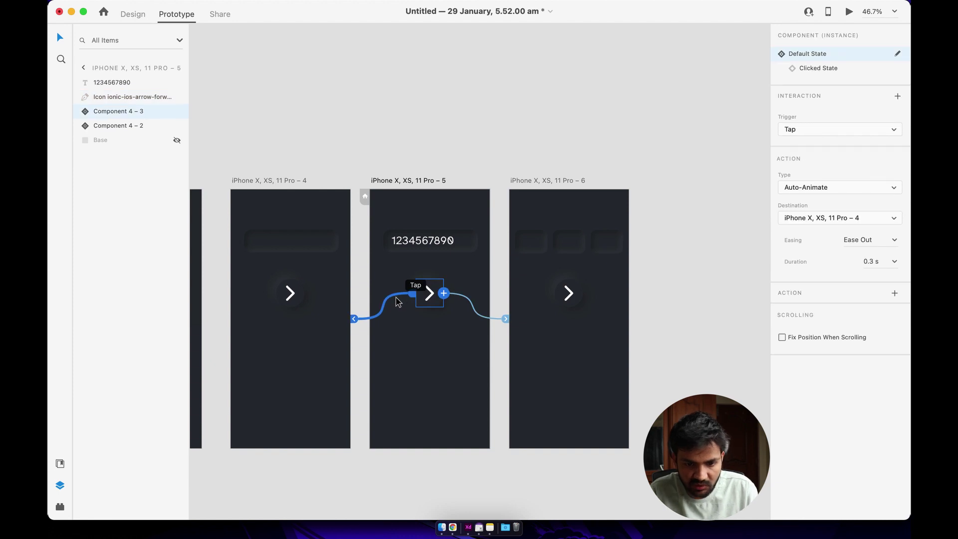
{"action": "key", "text": "BackSpace"}
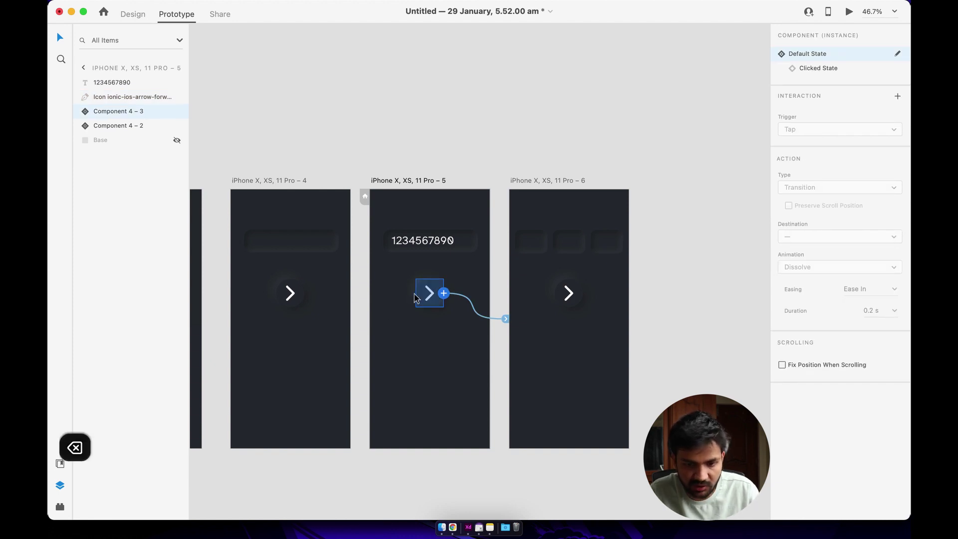
Set the trigger of the arrow button's link to the three-box screen to Tap
{"action": "left_click", "coordinate": [417, 269]}
{"action": "left_click", "coordinate": [429, 295]}
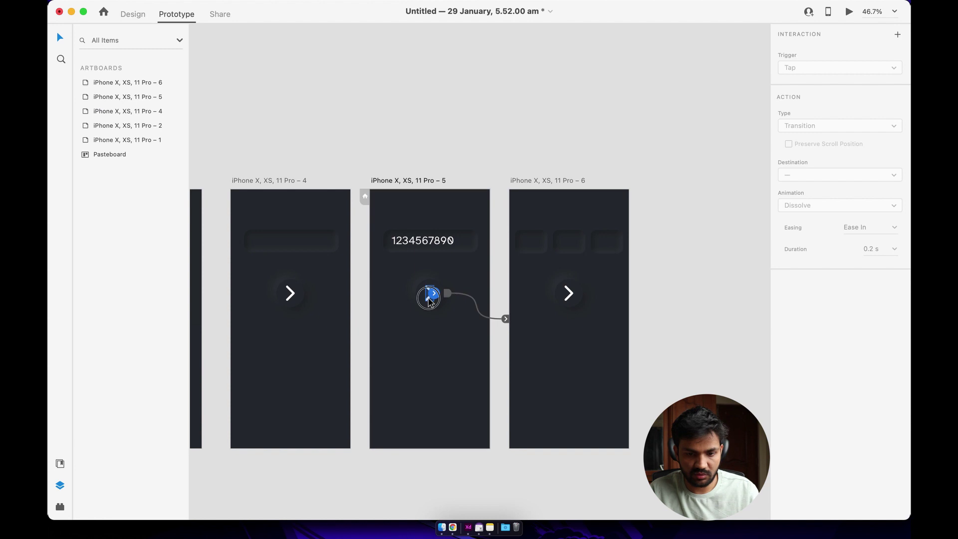
{"action": "left_click", "coordinate": [475, 304]}
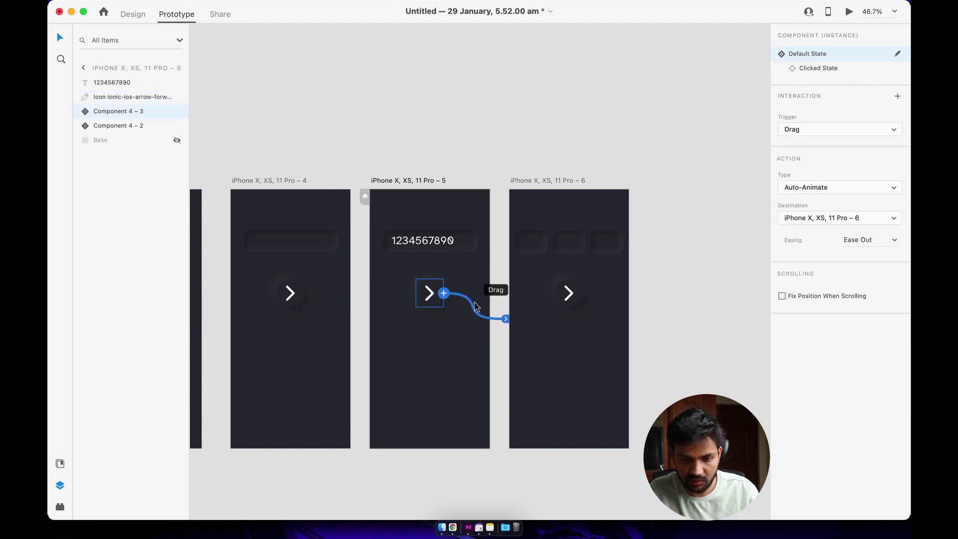
{"action": "left_click", "coordinate": [783, 132]}
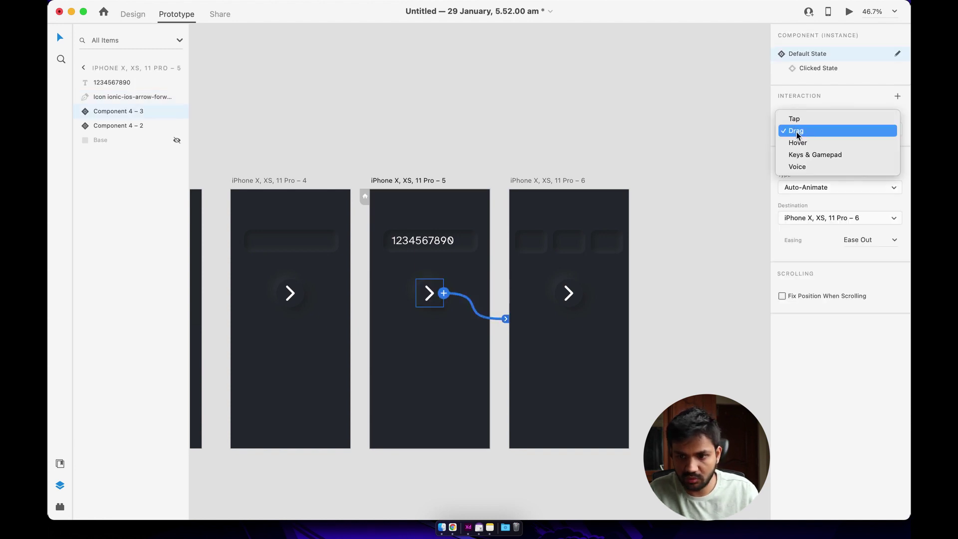
{"action": "left_click", "coordinate": [792, 118]}
{"action": "left_click", "coordinate": [663, 277]}
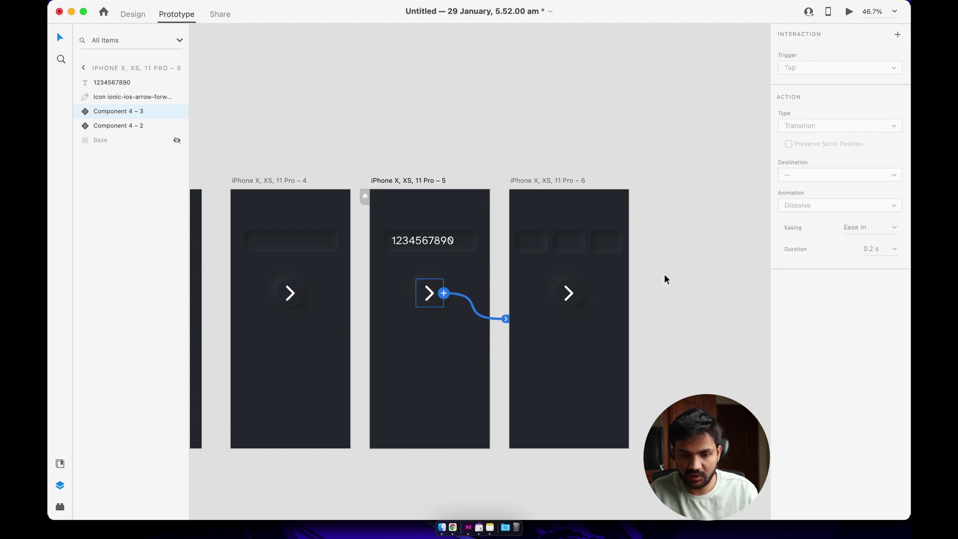
Preview the prototype from the Roomate start screen, testing the Start button, the number field and the arrow button
{"action": "scroll", "coordinate": [632, 217], "scroll_direction": "down", "scroll_amount": 3}
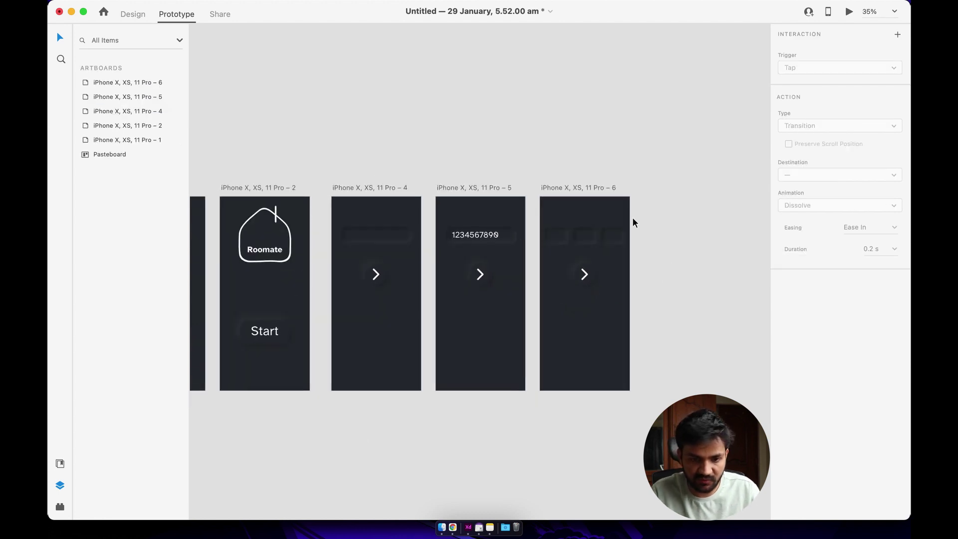
{"action": "left_click", "coordinate": [250, 188]}
{"action": "left_click", "coordinate": [751, 58]}
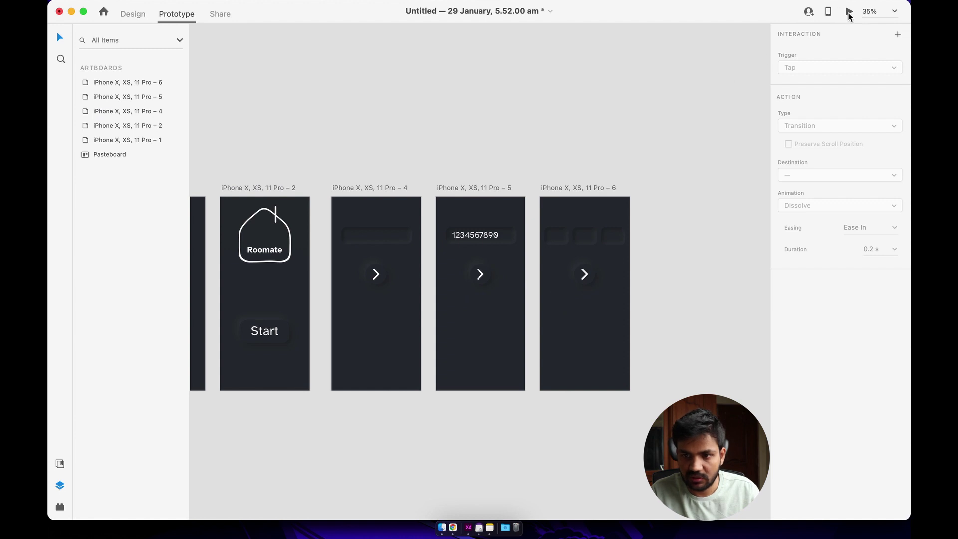
{"action": "left_click", "coordinate": [848, 13]}
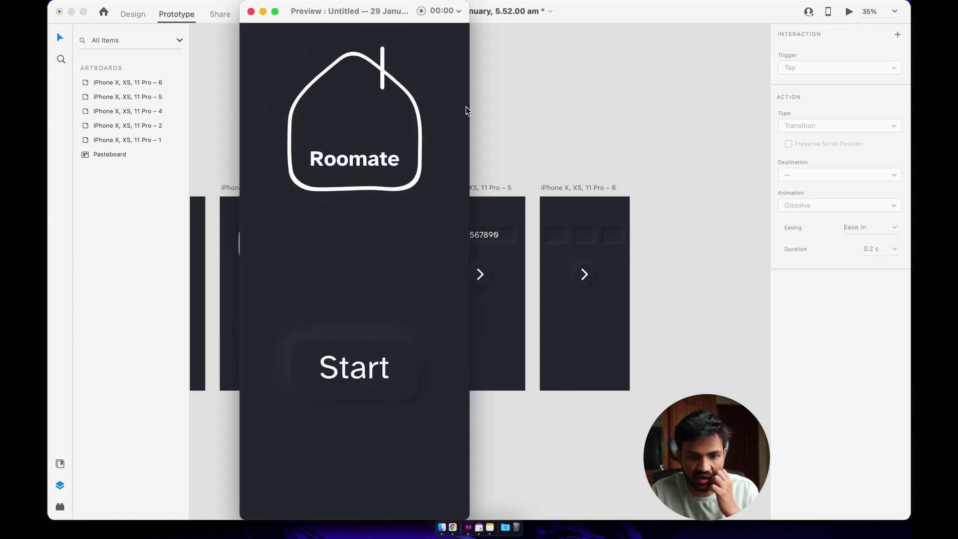
{"action": "left_click", "coordinate": [352, 382]}
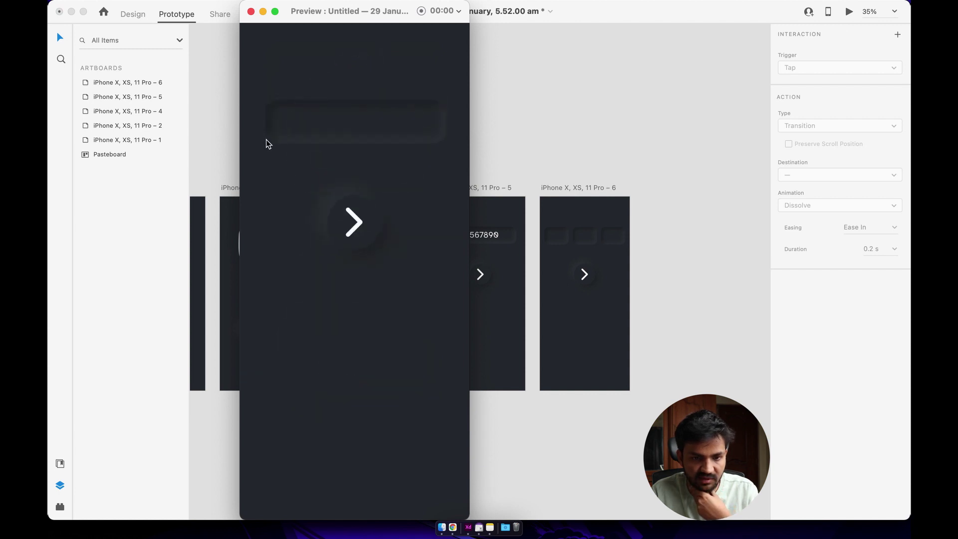
{"action": "left_click", "coordinate": [293, 122]}
{"action": "left_click", "coordinate": [354, 222]}
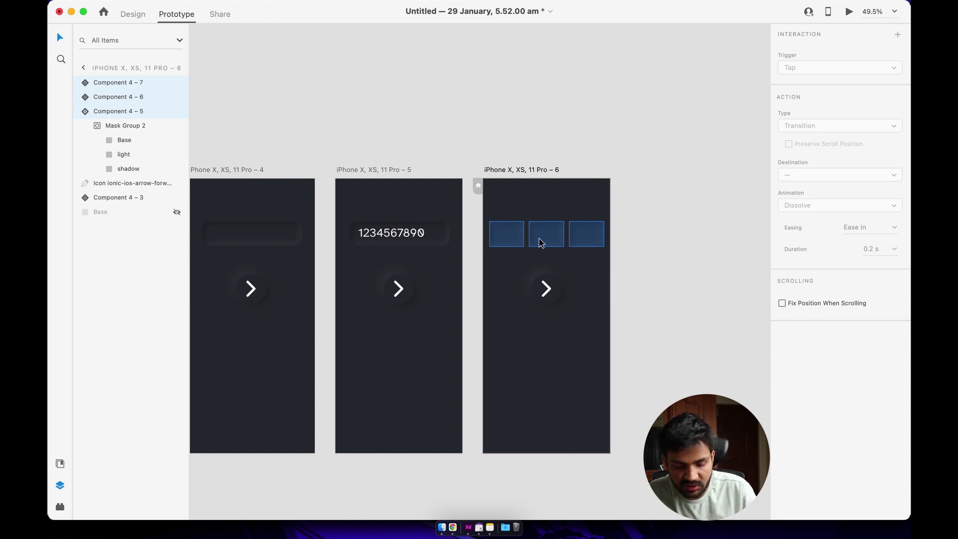
Copy the three small input boxes from the iPhone X, XS, 11 Pro – 6 artboard onto the iPhone X, XS, 11 Pro – 5 artboard
{"action": "key", "text": "super+c"}
{"action": "key", "text": "super+c"}
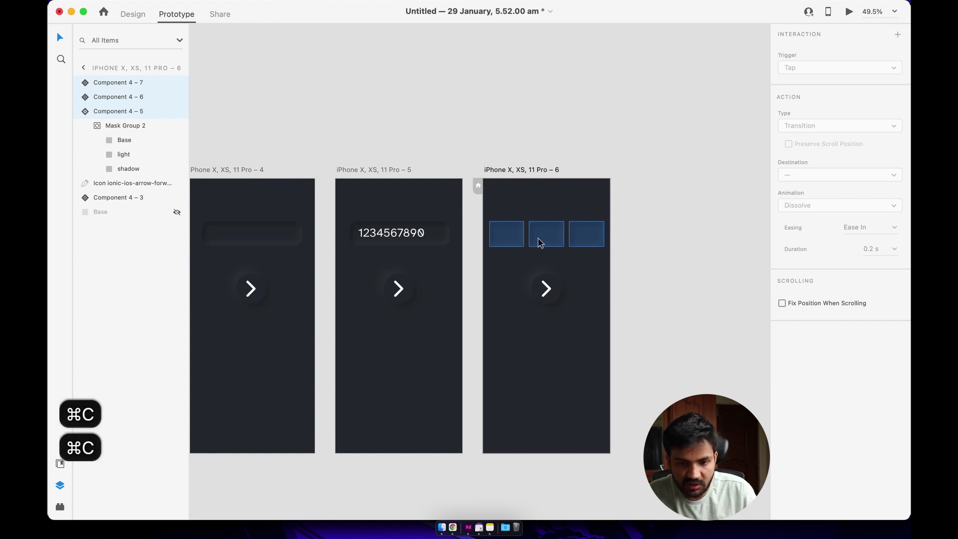
{"action": "left_click", "coordinate": [362, 170]}
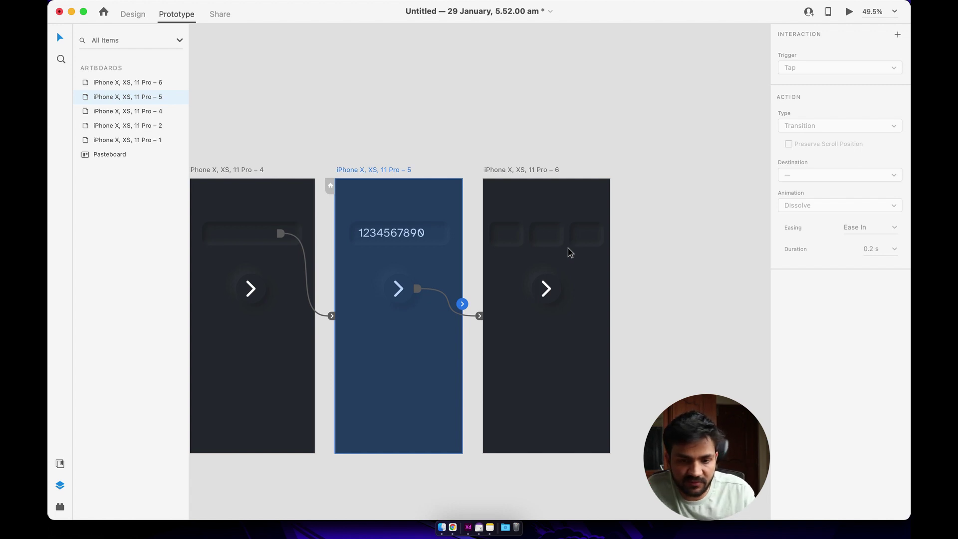
{"action": "left_click", "coordinate": [520, 205]}
{"action": "left_click_drag", "start_coordinate": [507, 208], "coordinate": [590, 262]}
{"action": "key", "text": "super+c"}
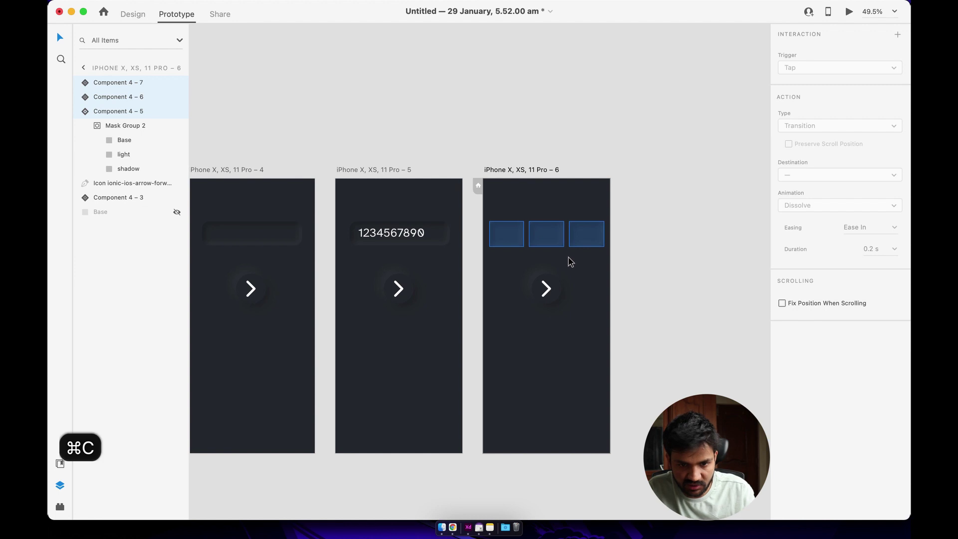
{"action": "left_click", "coordinate": [372, 170]}
{"action": "key", "text": "super+v"}
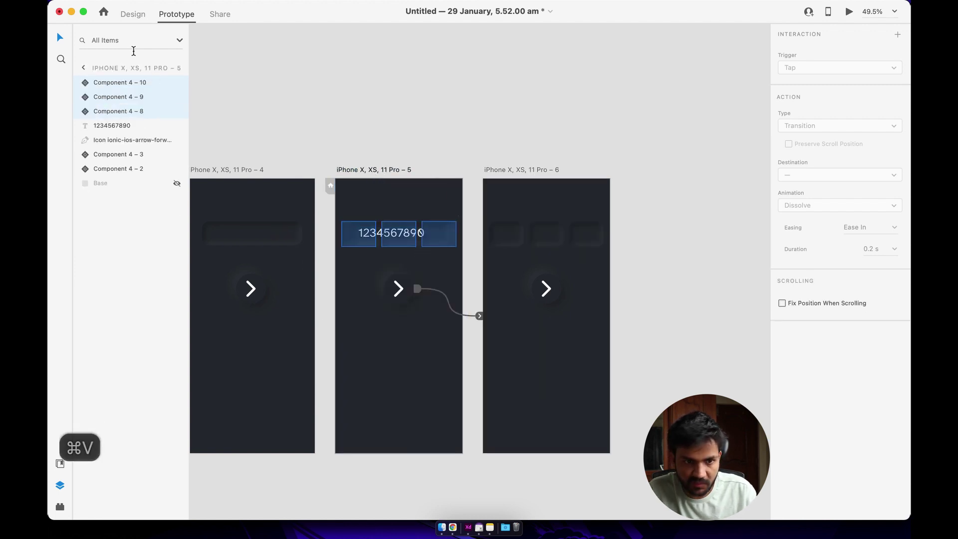
In design mode, shift the three pasted boxes horizontally to X -89 and set their opacity to 0%
{"action": "left_click", "coordinate": [129, 15]}
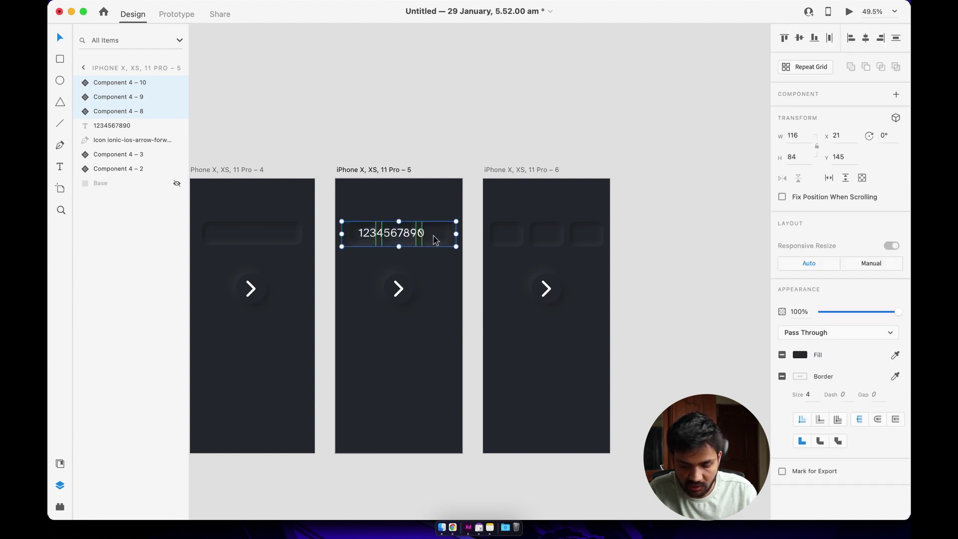
{"action": "key", "text": "shift+Left"}
{"action": "key", "text": "shift+Left"}
{"action": "key", "text": "shift+Left"}
{"action": "key", "text": "shift+Left"}
{"action": "key", "text": "shift+Left"}
{"action": "key", "text": "shift+Left"}
{"action": "key", "text": "shift+Left"}
{"action": "key", "text": "shift+Left"}
{"action": "key", "text": "shift+Left"}
{"action": "key", "text": "shift+Left"}
{"action": "key", "text": "shift+Left"}
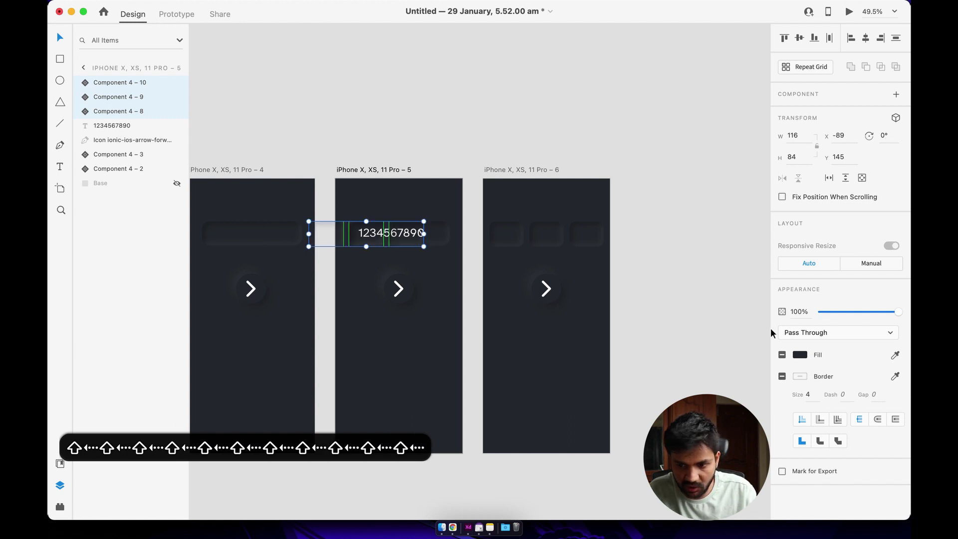
{"action": "left_click_drag", "start_coordinate": [857, 313], "coordinate": [779, 310]}
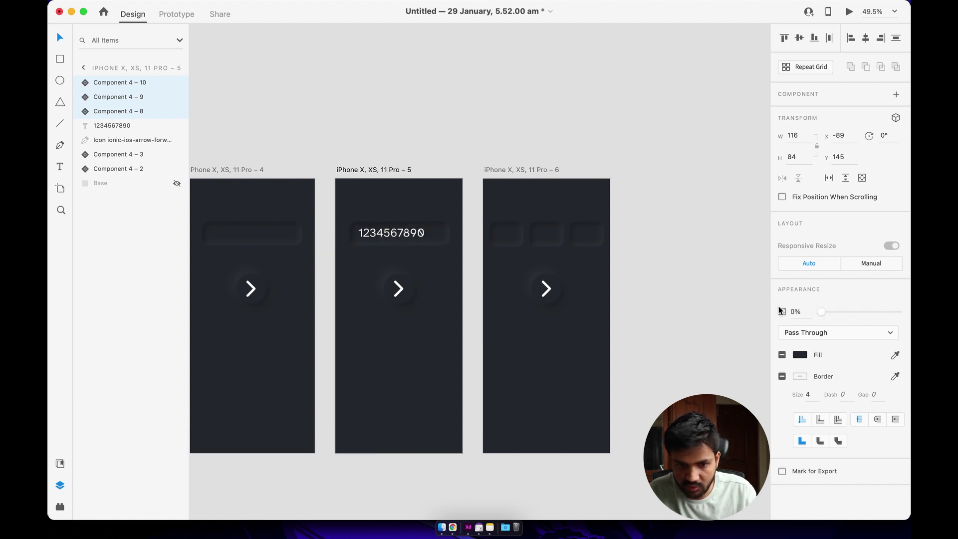
{"action": "left_click", "coordinate": [394, 204]}
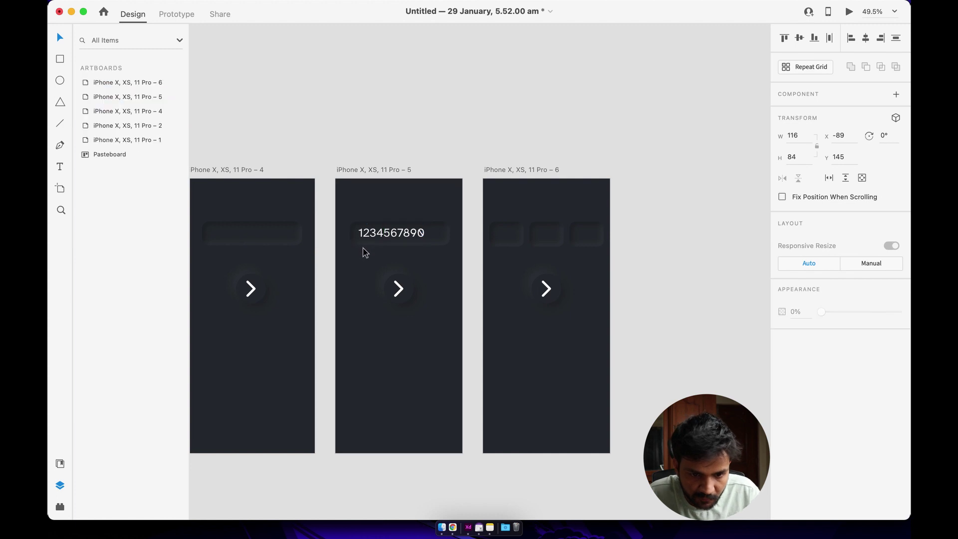
Shift the middle invisible box on the number screen horizontally to X -4
{"action": "left_click", "coordinate": [351, 248]}
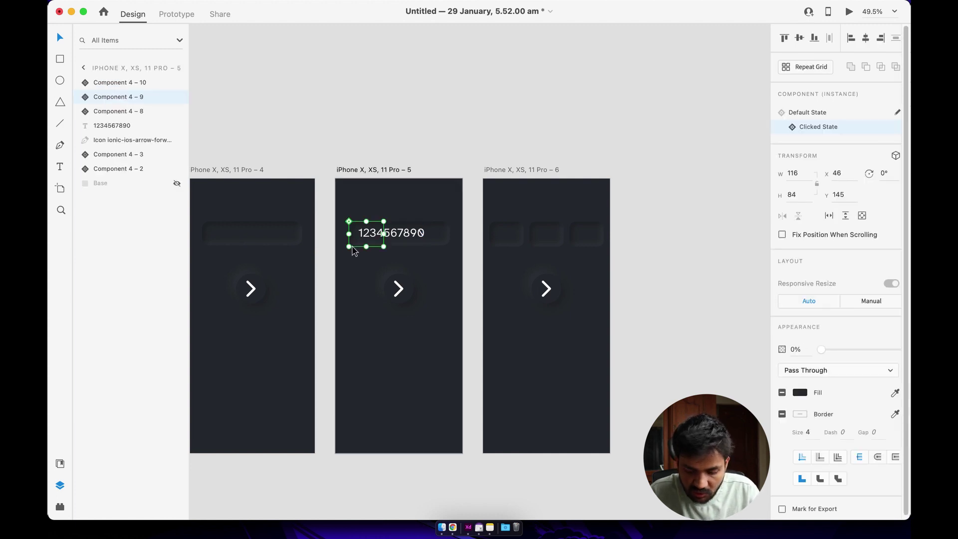
{"action": "key", "text": "shift+Left"}
{"action": "key", "text": "shift+Left"}
{"action": "key", "text": "shift+Left"}
{"action": "key", "text": "shift+Left"}
{"action": "key", "text": "shift+Left"}
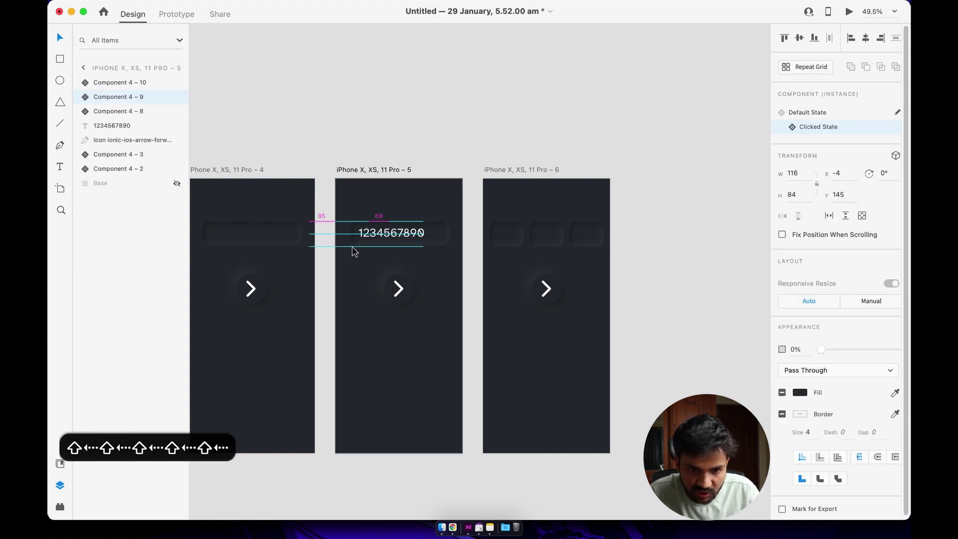
Shift the rightmost invisible box on the iPhone X, XS, 11 Pro – 5 artboard horizontally to X 121
{"action": "left_click", "coordinate": [397, 242]}
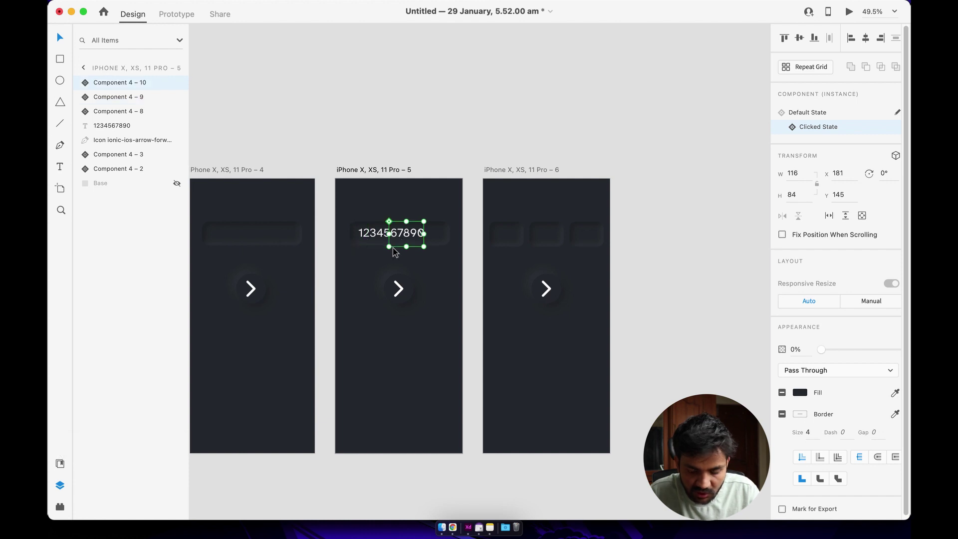
{"action": "key", "text": "shift+Left"}
{"action": "key", "text": "shift+Left"}
{"action": "key", "text": "shift+Left"}
{"action": "key", "text": "shift+Left"}
{"action": "key", "text": "shift+Left"}
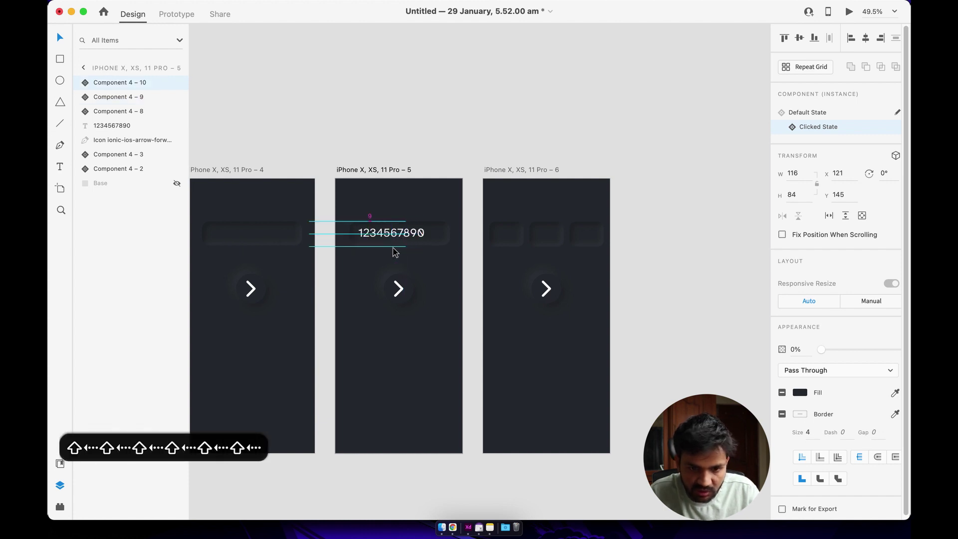
{"action": "left_click", "coordinate": [429, 158]}
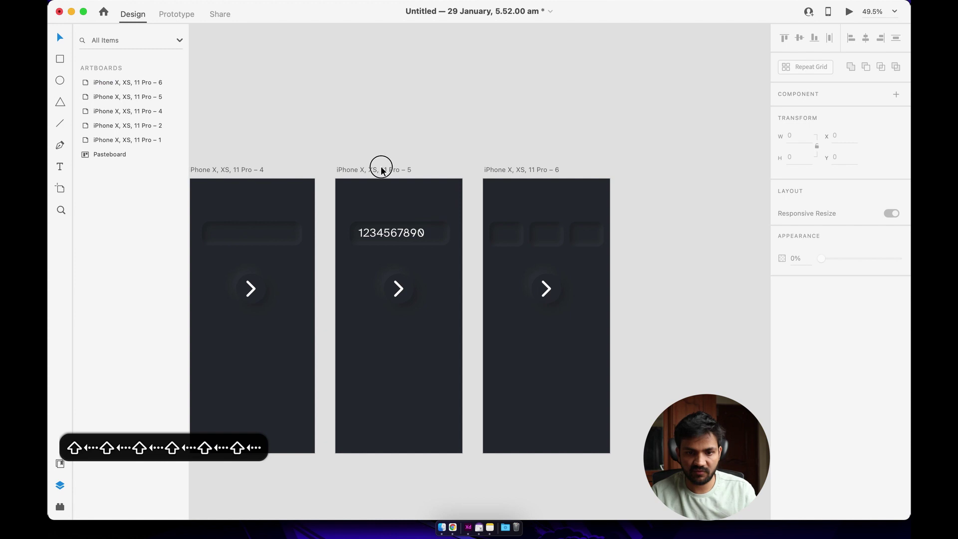
Preview the prototype from the iPhone X, XS, 11 Pro – 5 artboard, test the arrow button, and close the preview
{"action": "left_click", "coordinate": [381, 167]}
{"action": "left_click", "coordinate": [848, 11]}
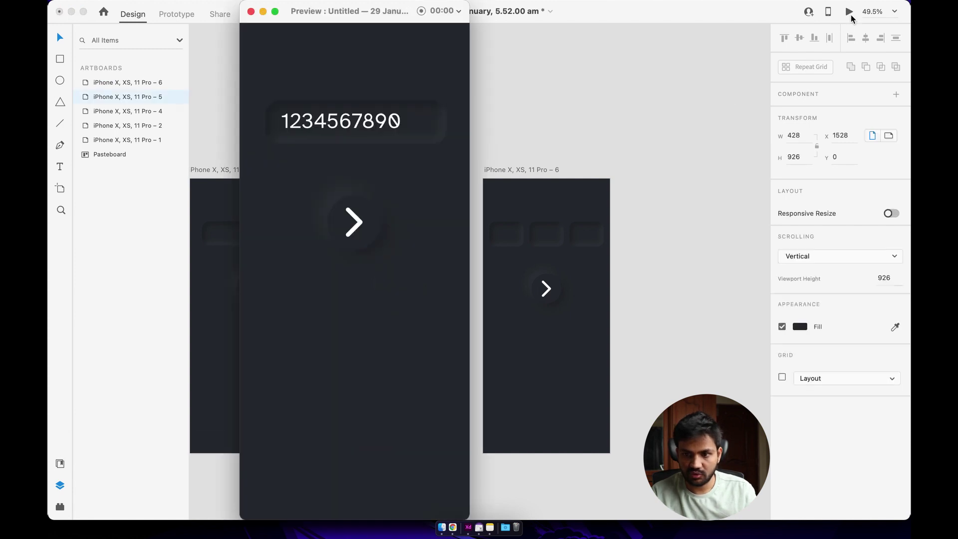
{"action": "left_click", "coordinate": [360, 228]}
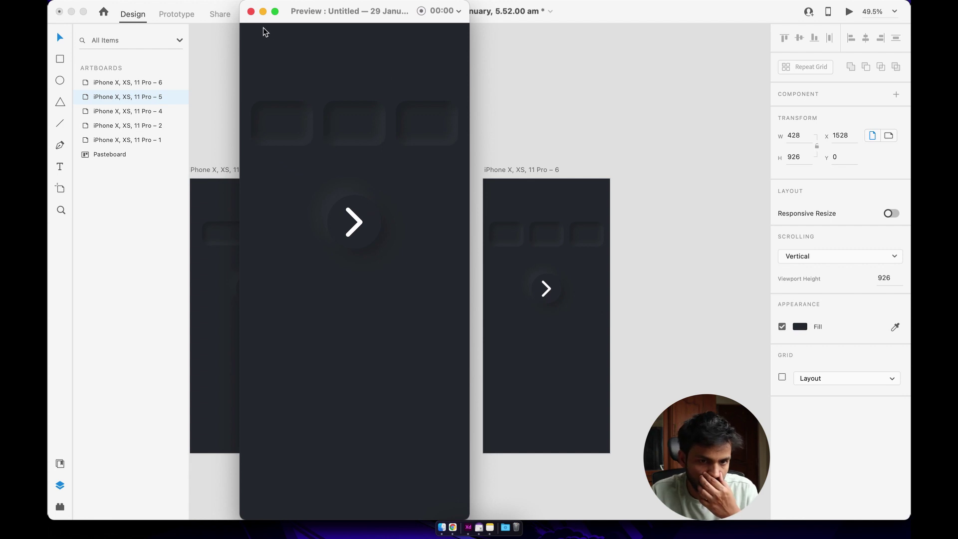
{"action": "left_click", "coordinate": [251, 11]}
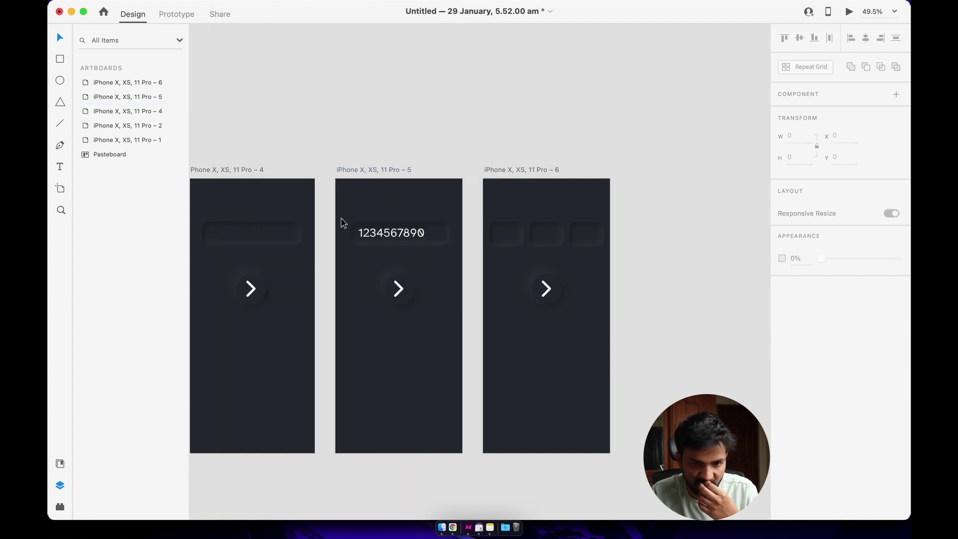
In prototype mode, set the duration of the arrow button's Auto-Animate interaction on the number screen to 1 s
{"action": "left_click", "coordinate": [402, 292]}
{"action": "left_click", "coordinate": [180, 15]}
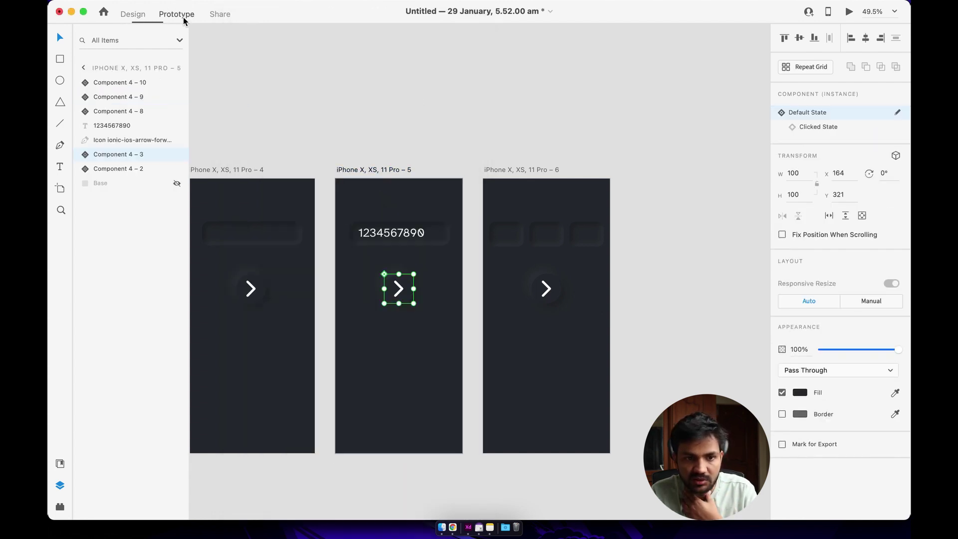
{"action": "left_click", "coordinate": [888, 265]}
{"action": "left_click", "coordinate": [893, 263]}
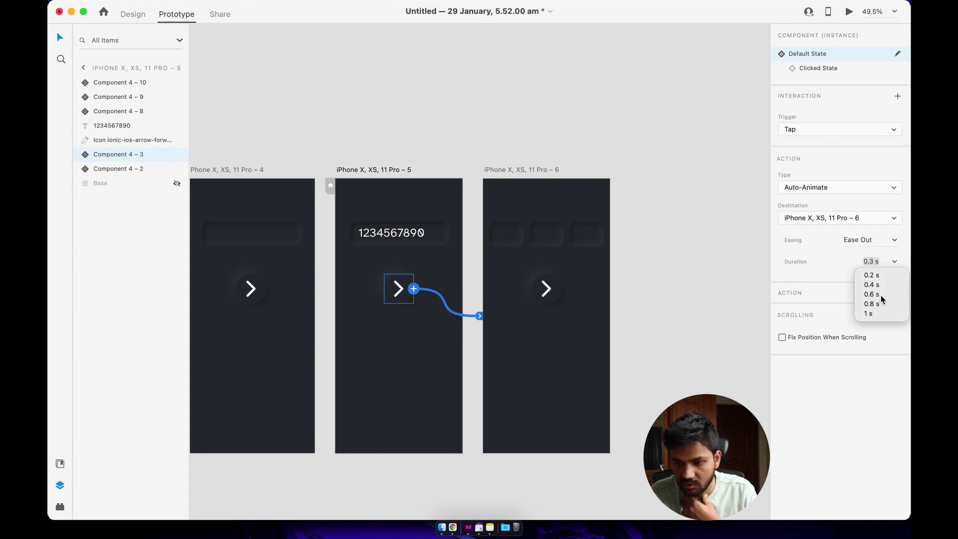
{"action": "left_click", "coordinate": [870, 313]}
Preview the number screen again, trigger the arrow button to check the slower transition, and close the preview
{"action": "left_click", "coordinate": [380, 160]}
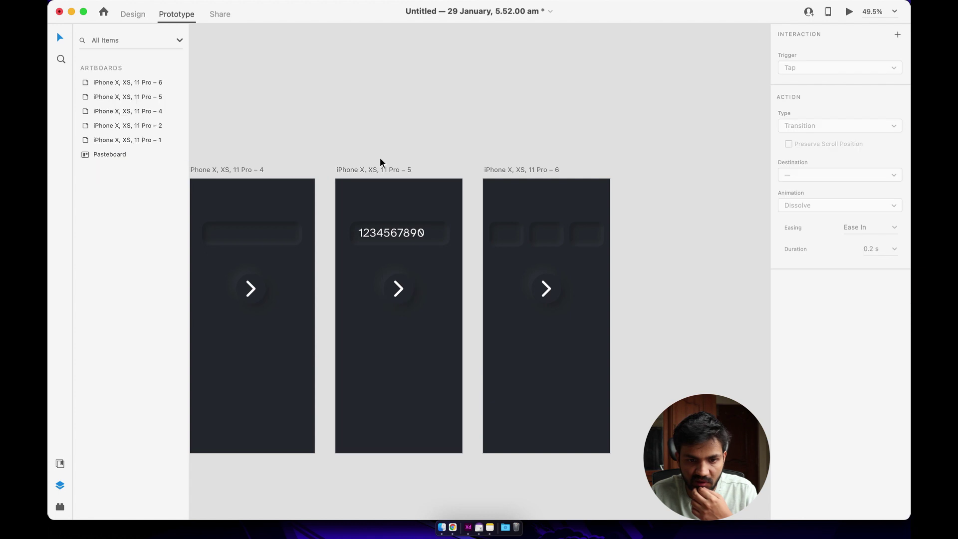
{"action": "left_click", "coordinate": [370, 171]}
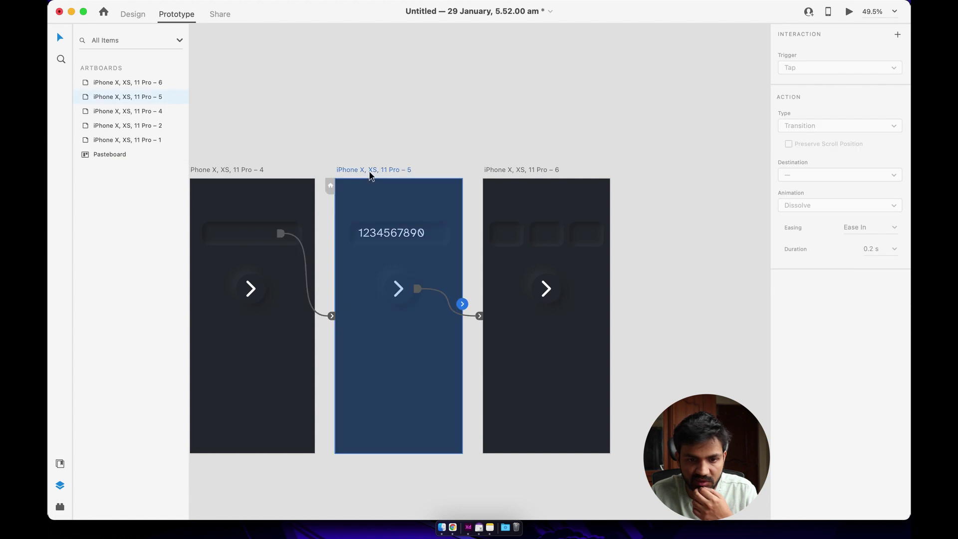
{"action": "left_click", "coordinate": [848, 14]}
{"action": "left_click", "coordinate": [352, 226]}
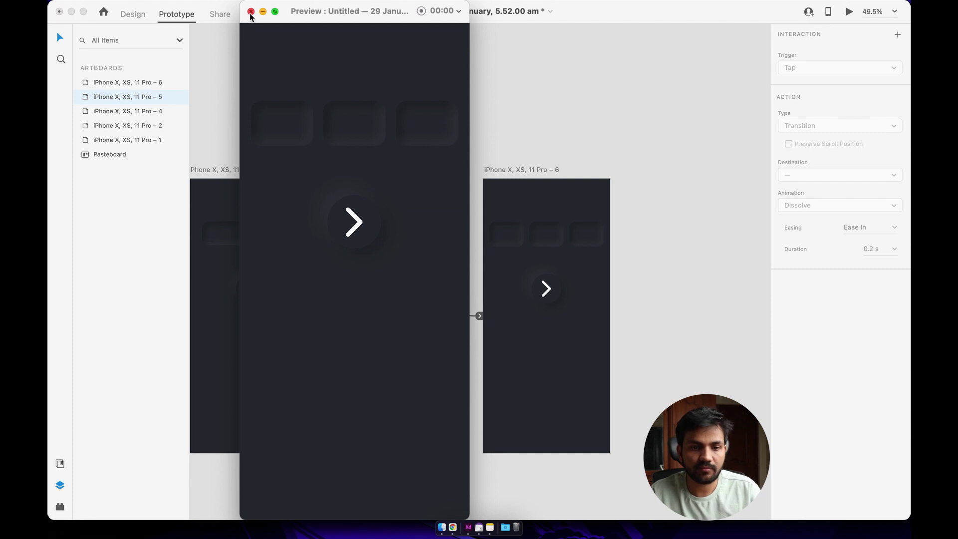
{"action": "left_click", "coordinate": [251, 11]}
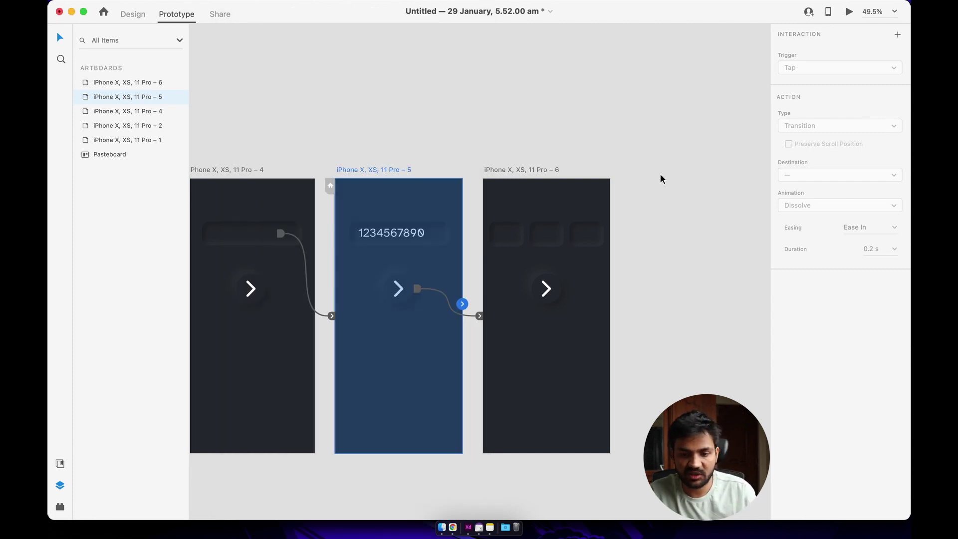
Inspect the layers and interactions of the arrow buttons and input boxes on the iPhone X, XS, 11 Pro – 5 and – 6 artboards
{"action": "left_click", "coordinate": [641, 233]}
{"action": "left_click", "coordinate": [552, 297]}
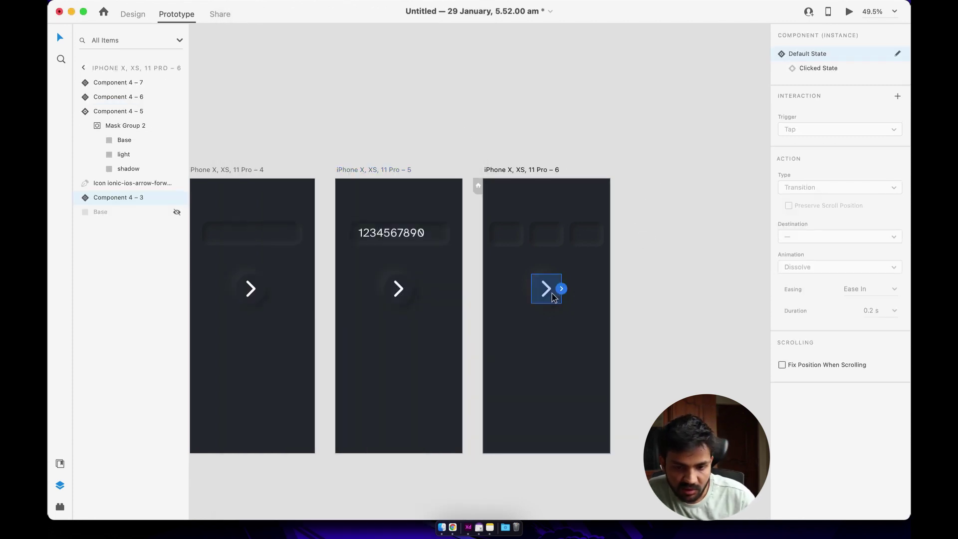
{"action": "left_click", "coordinate": [514, 246]}
{"action": "left_click", "coordinate": [503, 208]}
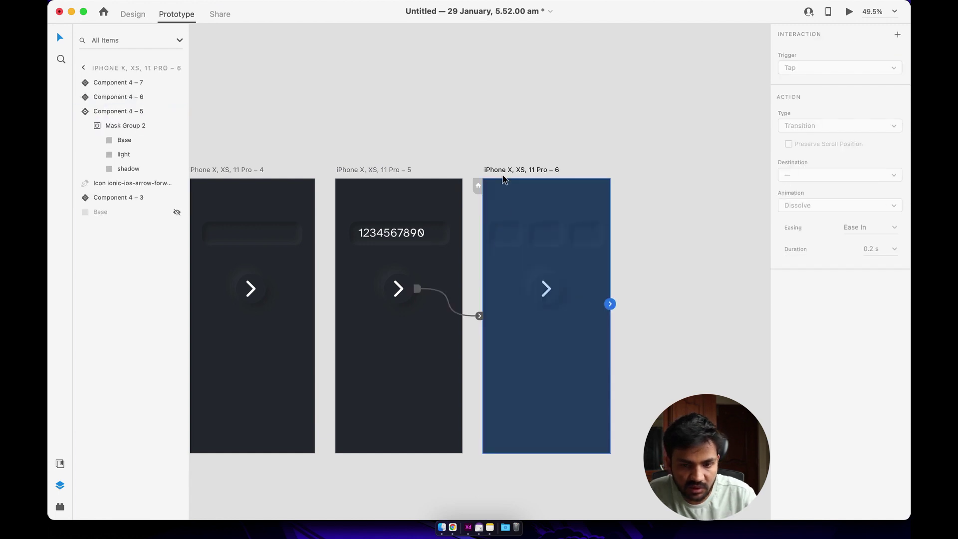
{"action": "left_click", "coordinate": [503, 251]}
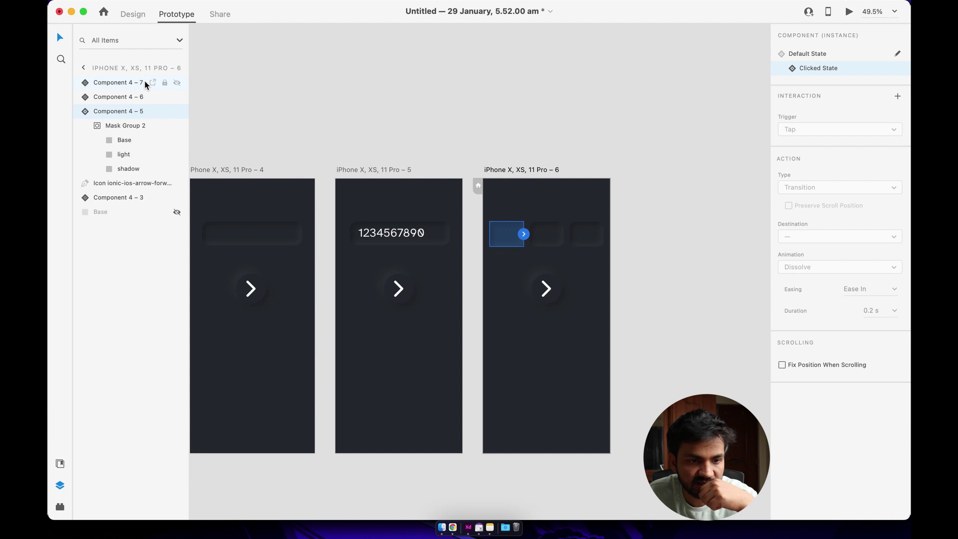
{"action": "left_click", "coordinate": [549, 303]}
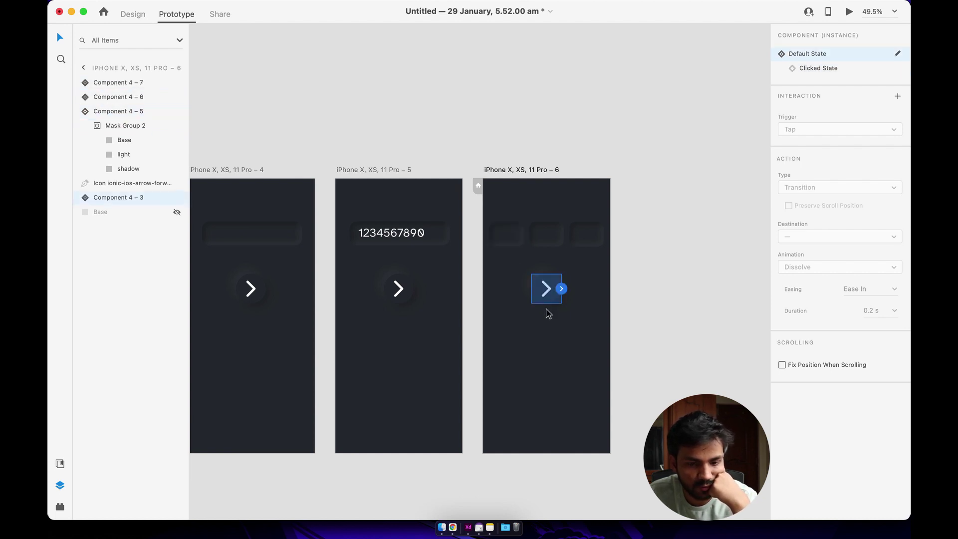
{"action": "left_click", "coordinate": [404, 298]}
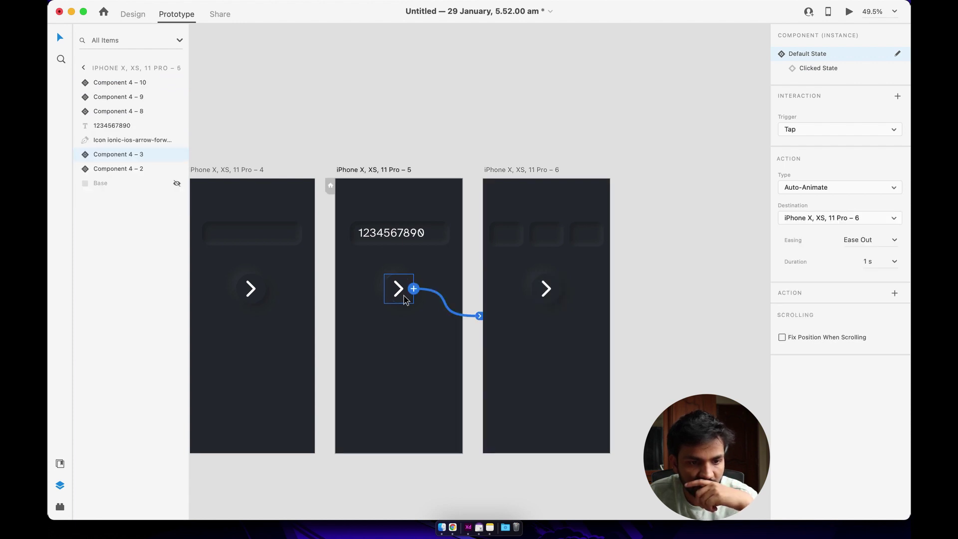
{"action": "left_click", "coordinate": [407, 243]}
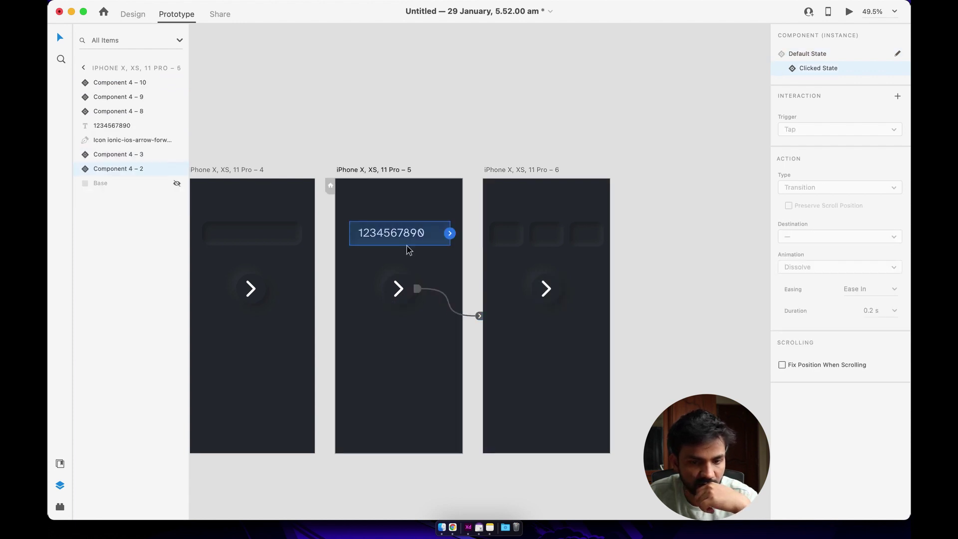
{"action": "left_click", "coordinate": [493, 247]}
{"action": "left_click", "coordinate": [641, 246]}
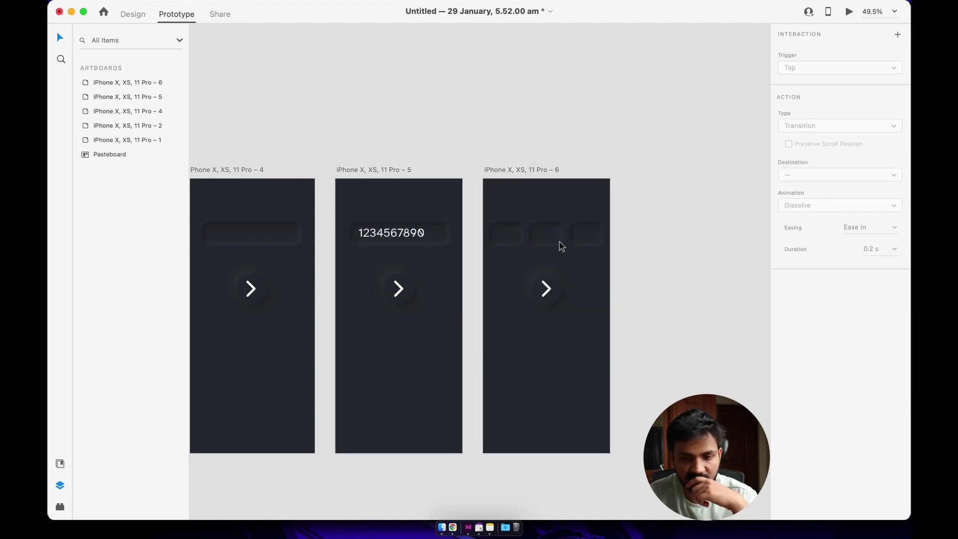
Compare the layer names of the small boxes on the number screen with those on the three-box screen
{"action": "left_click_drag", "start_coordinate": [498, 199], "coordinate": [640, 335]}
{"action": "left_click", "coordinate": [350, 242]}
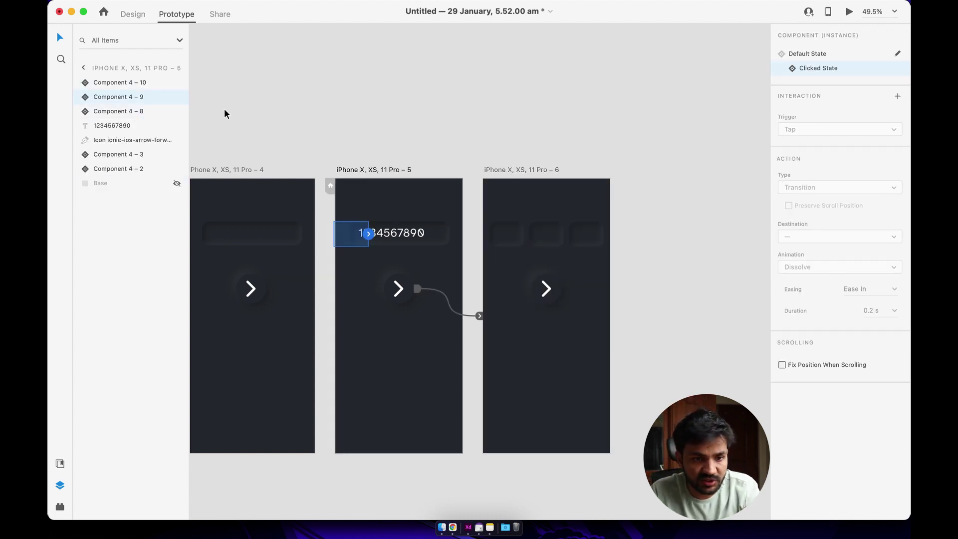
{"action": "left_click", "coordinate": [495, 246]}
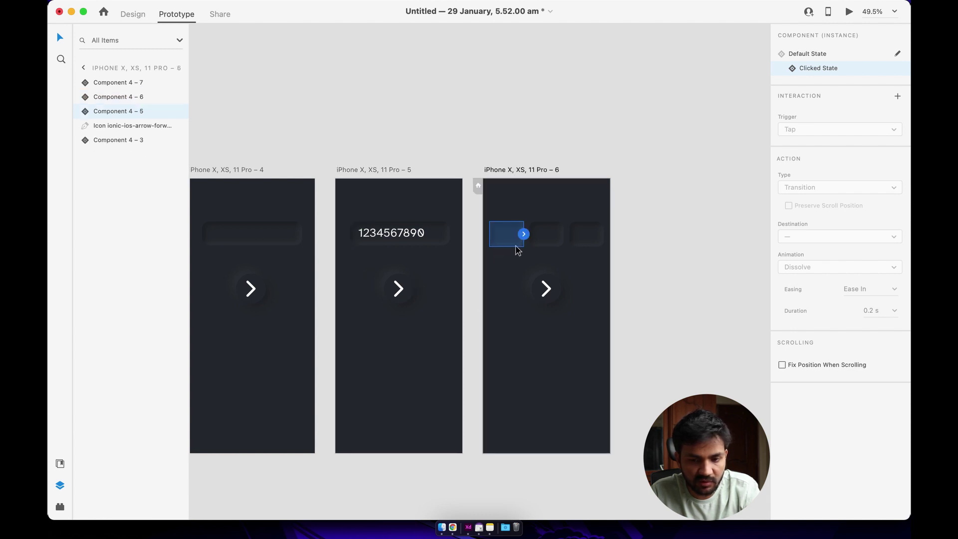
{"action": "left_click", "coordinate": [532, 246]}
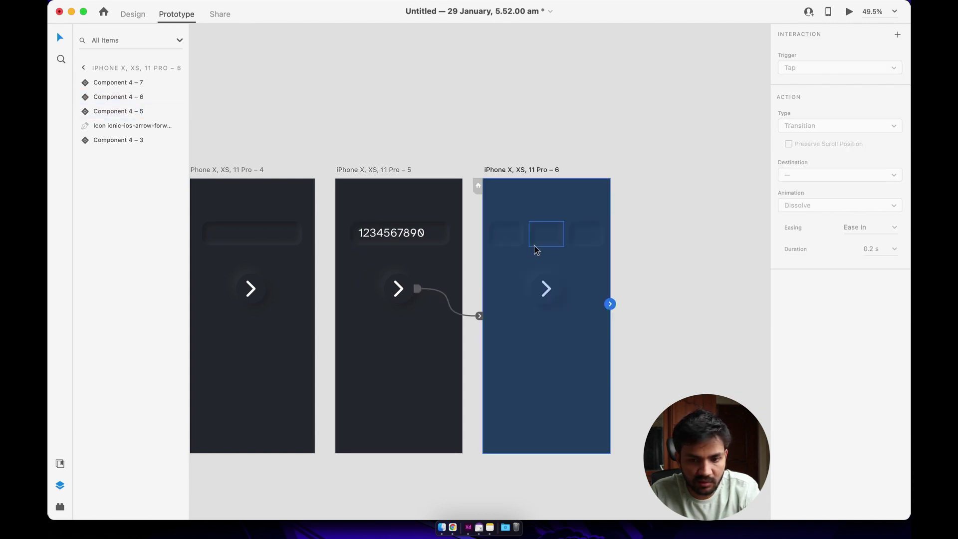
{"action": "left_click", "coordinate": [533, 247]}
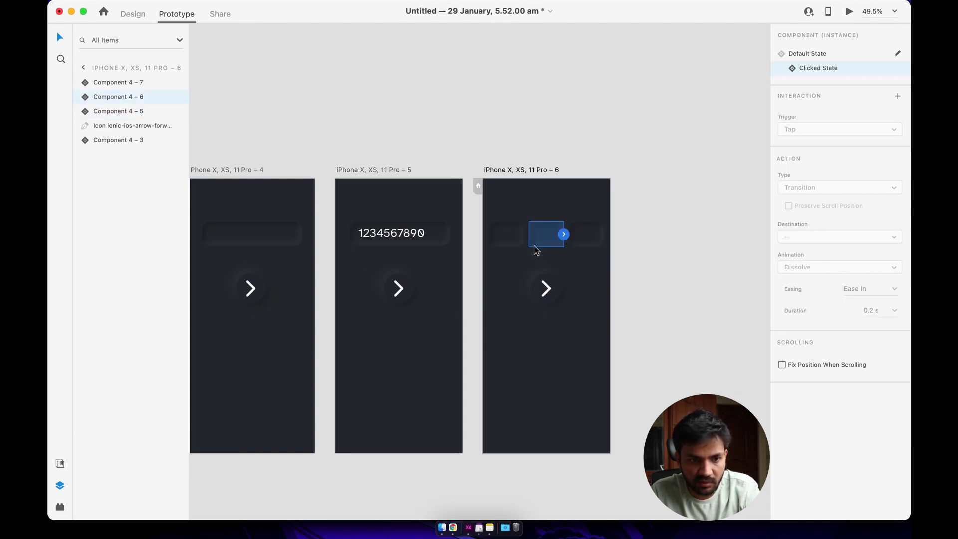
{"action": "left_click", "coordinate": [347, 250]}
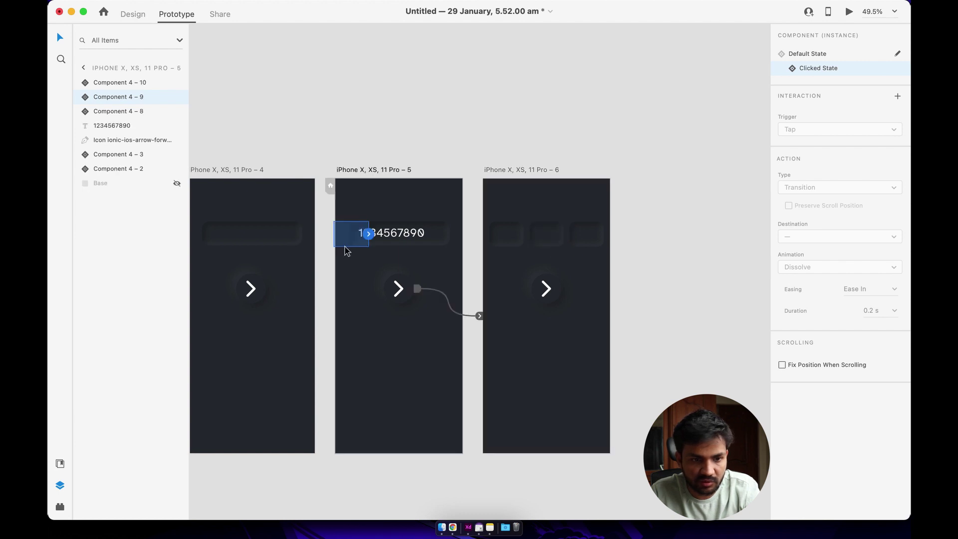
{"action": "left_click", "coordinate": [388, 250]}
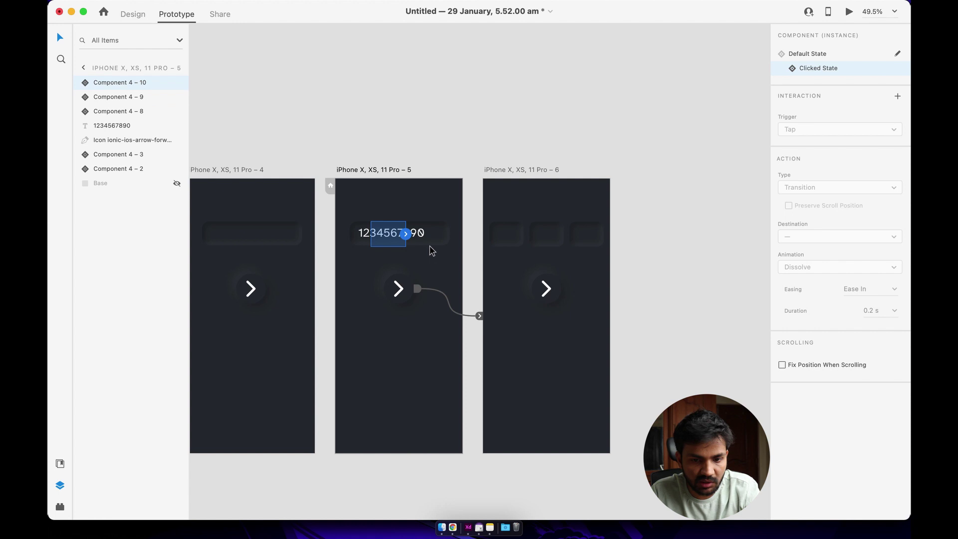
On the number screen, rename the leftmost invisible box's layer Component 4 – 5 and the middle one's Component 4 – 6
{"action": "left_click", "coordinate": [320, 245]}
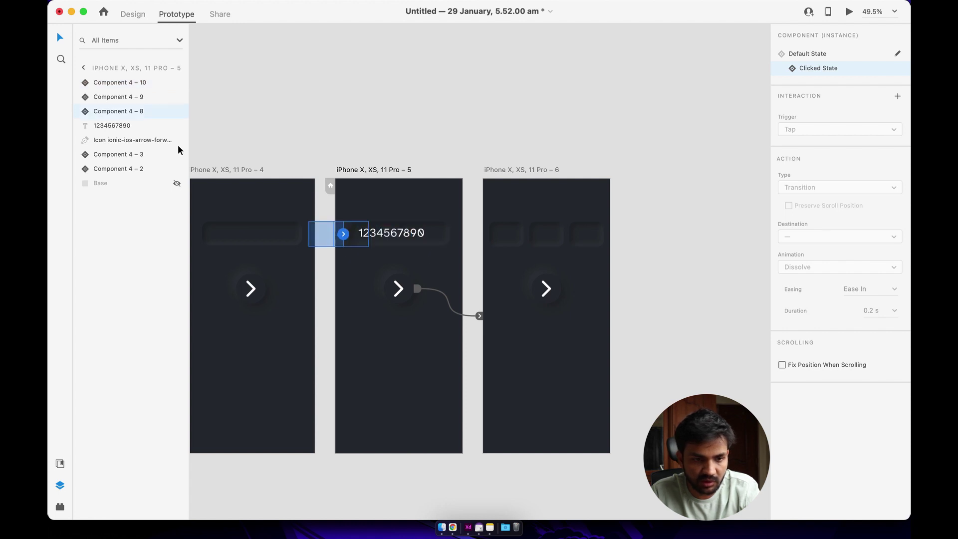
{"action": "double_click", "coordinate": [134, 112]}
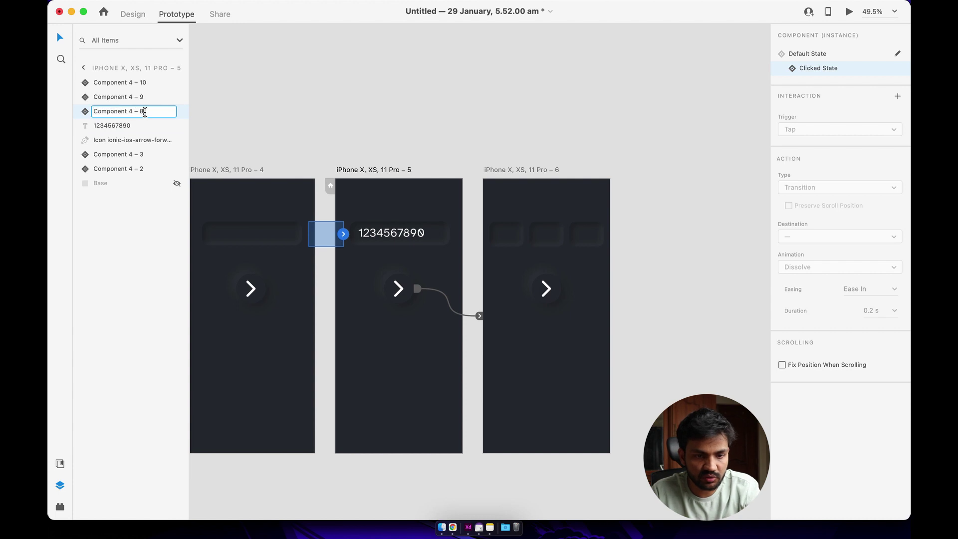
{"action": "key", "text": "BackSpace"}
{"action": "type", "text": "5"}
{"action": "left_click", "coordinate": [142, 100]}
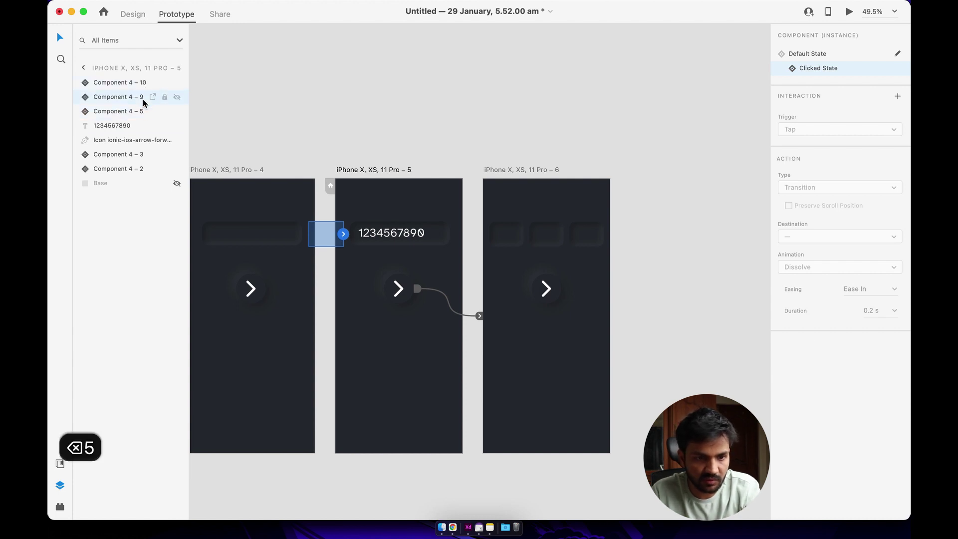
{"action": "double_click", "coordinate": [142, 100]}
{"action": "key", "text": "BackSpace"}
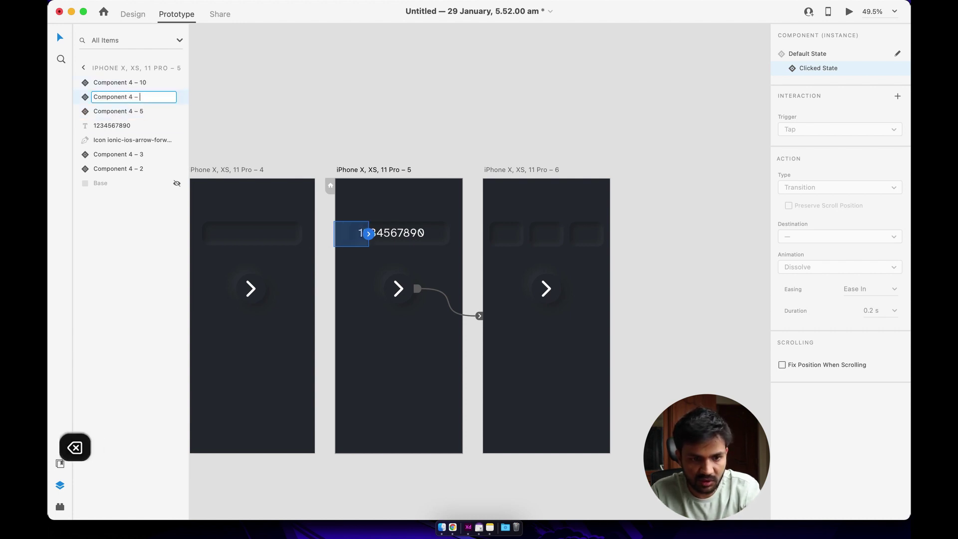
{"action": "type", "text": "6"}
Rename the layer of the rightmost invisible box on the number screen to Component 4 – 7
{"action": "left_click", "coordinate": [143, 82]}
{"action": "double_click", "coordinate": [145, 83]}
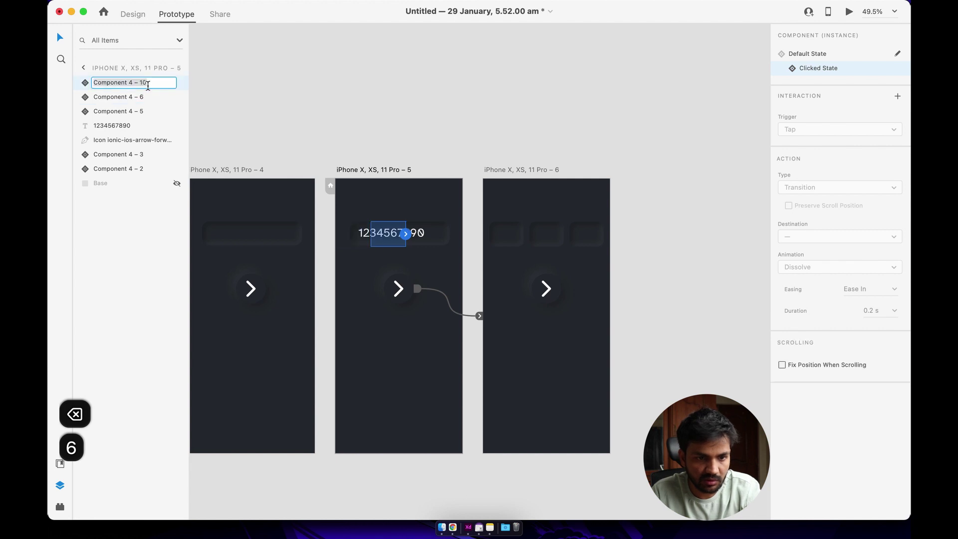
{"action": "key", "text": "BackSpace"}
{"action": "key", "text": "BackSpace"}
{"action": "type", "text": "7"}
{"action": "key", "text": "Return"}
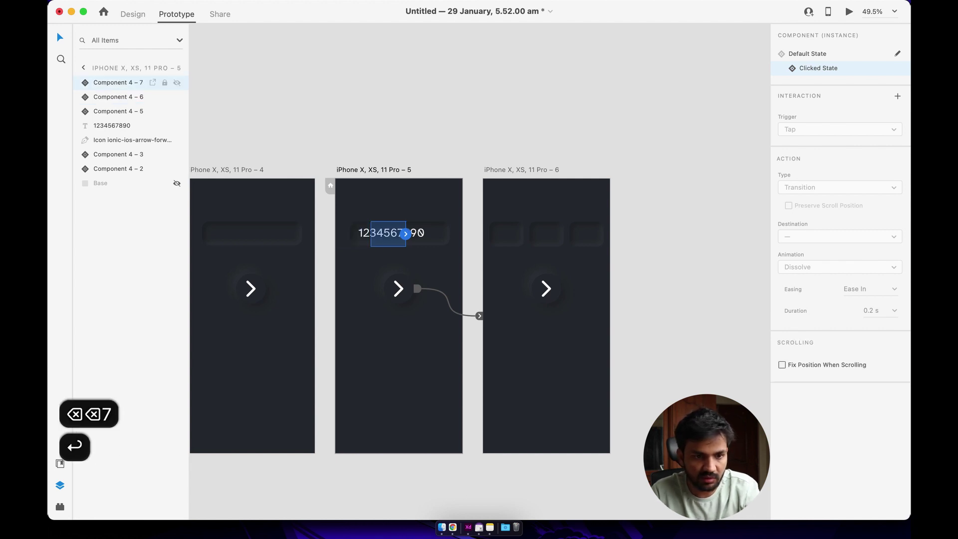
Preview the prototype from the number screen, test the arrow button's animation with the matched layer names, and close the preview
{"action": "left_click", "coordinate": [384, 165]}
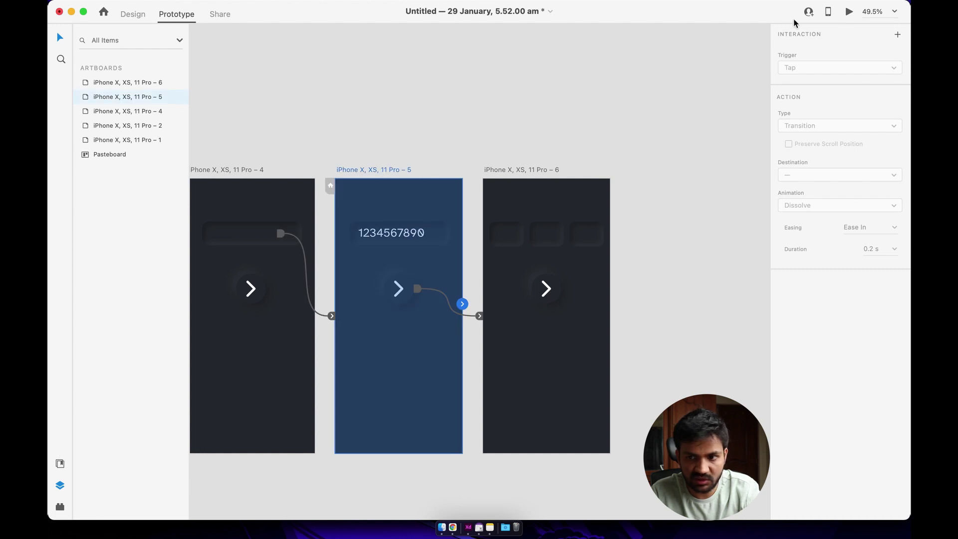
{"action": "left_click", "coordinate": [850, 12]}
{"action": "left_click", "coordinate": [358, 218]}
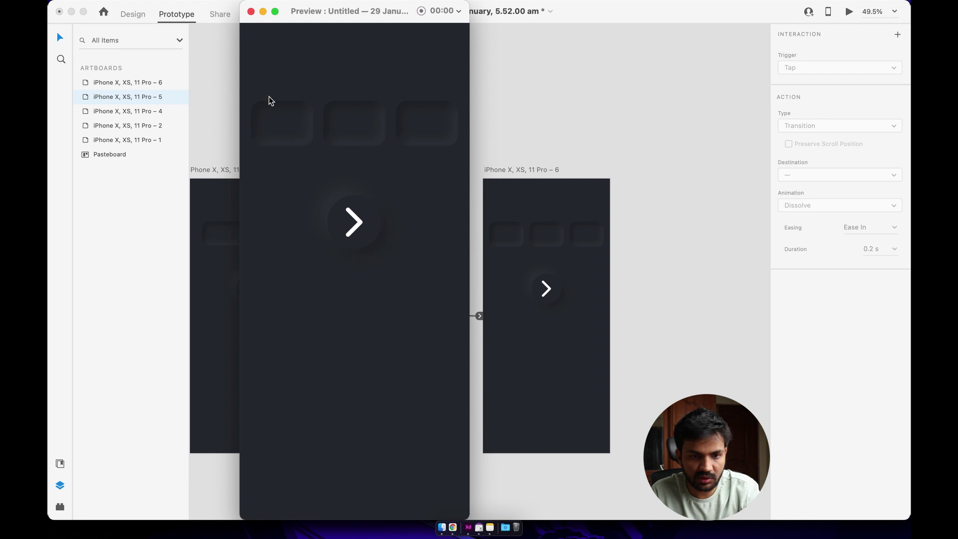
{"action": "left_click", "coordinate": [251, 11]}
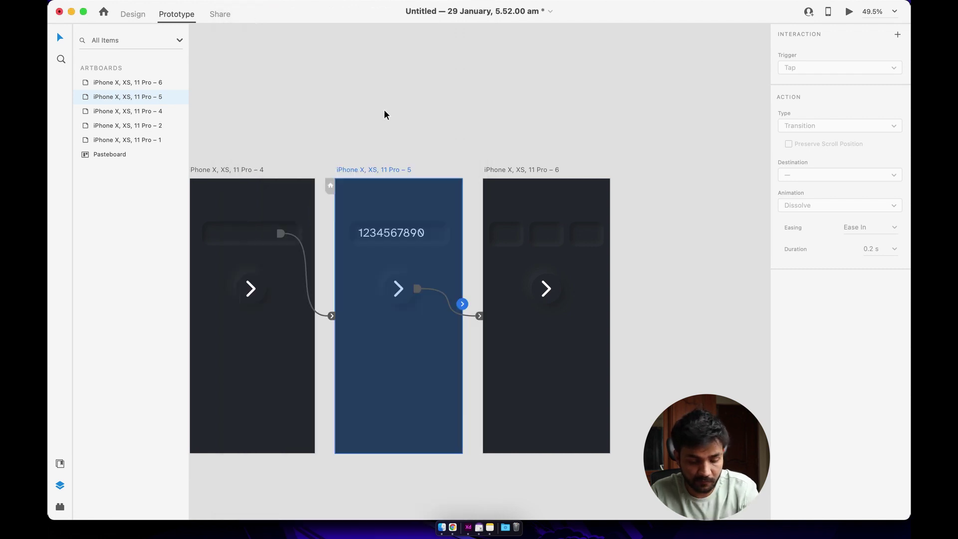
Save the document and compare the arrow button's layers and interaction settings on the number screen and the three-box screen
{"action": "key", "text": "super+s"}
{"action": "left_click", "coordinate": [471, 116]}
{"action": "left_click", "coordinate": [404, 293]}
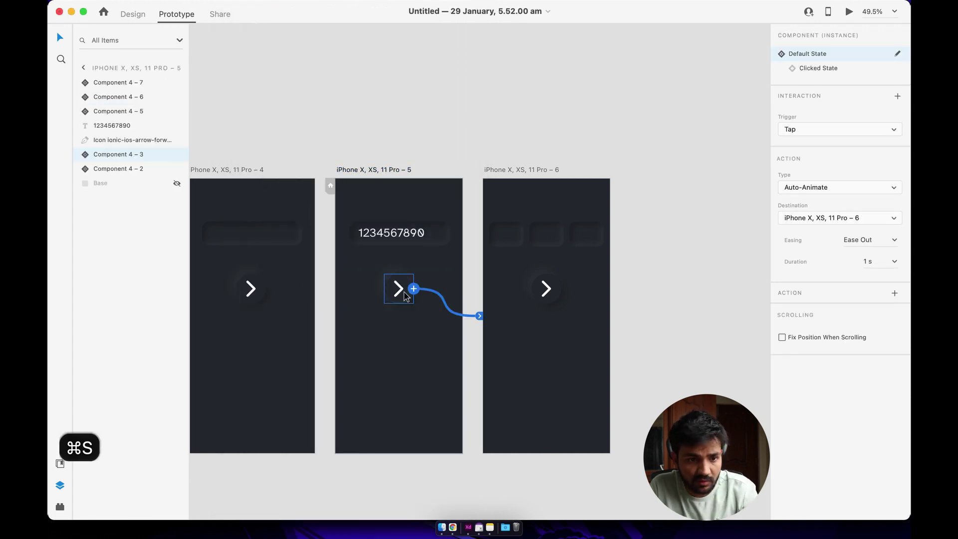
{"action": "left_click", "coordinate": [548, 293]}
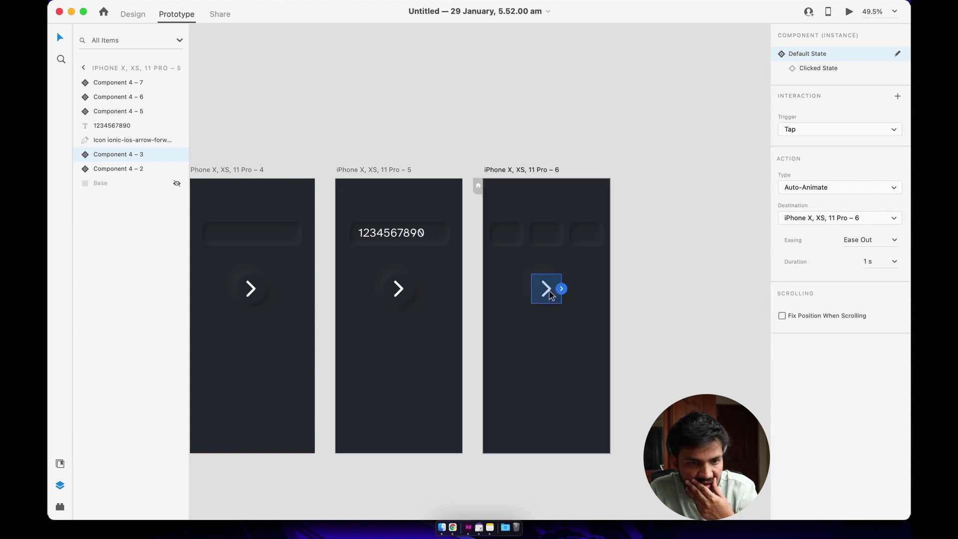
{"action": "left_click", "coordinate": [399, 292]}
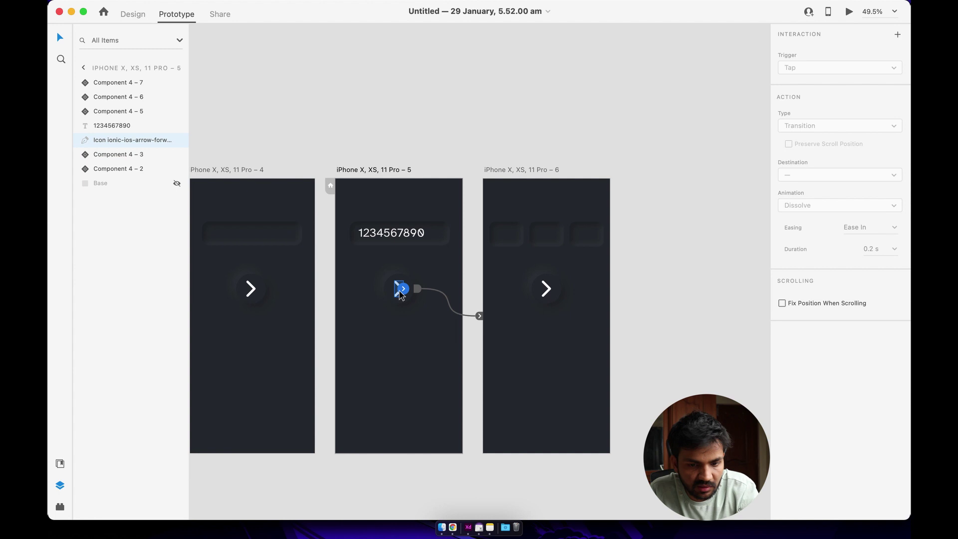
{"action": "left_click", "coordinate": [394, 301]}
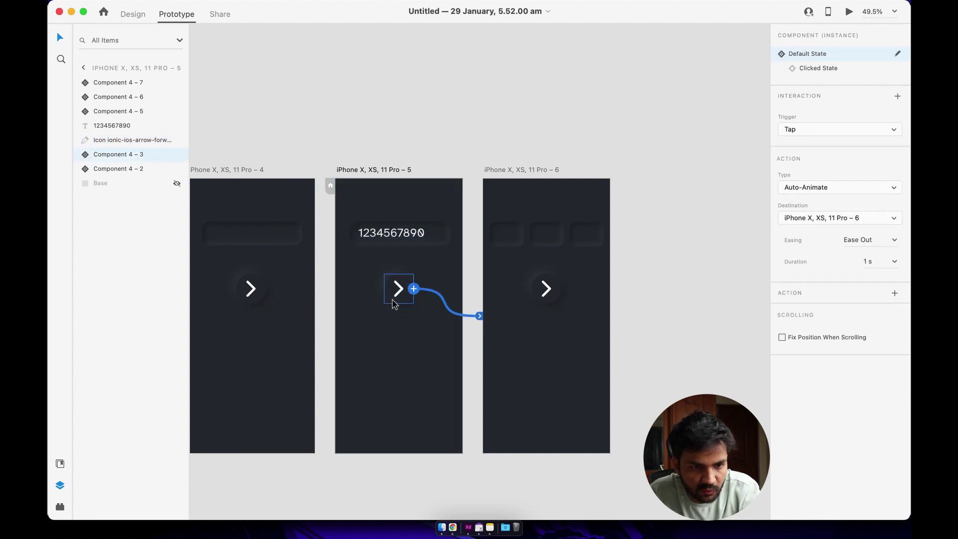
{"action": "left_click", "coordinate": [538, 298]}
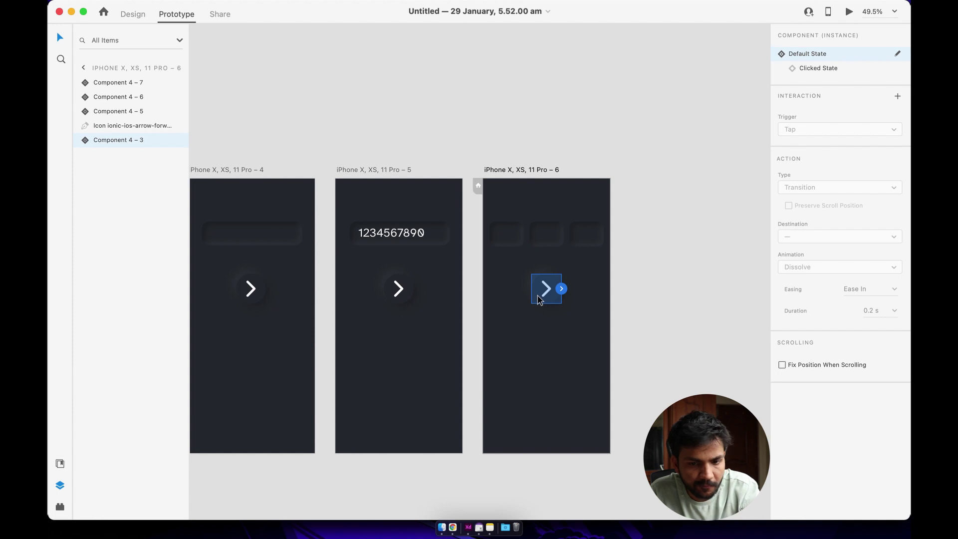
Delete the hidden Base layer from the number screen
{"action": "left_click", "coordinate": [415, 247]}
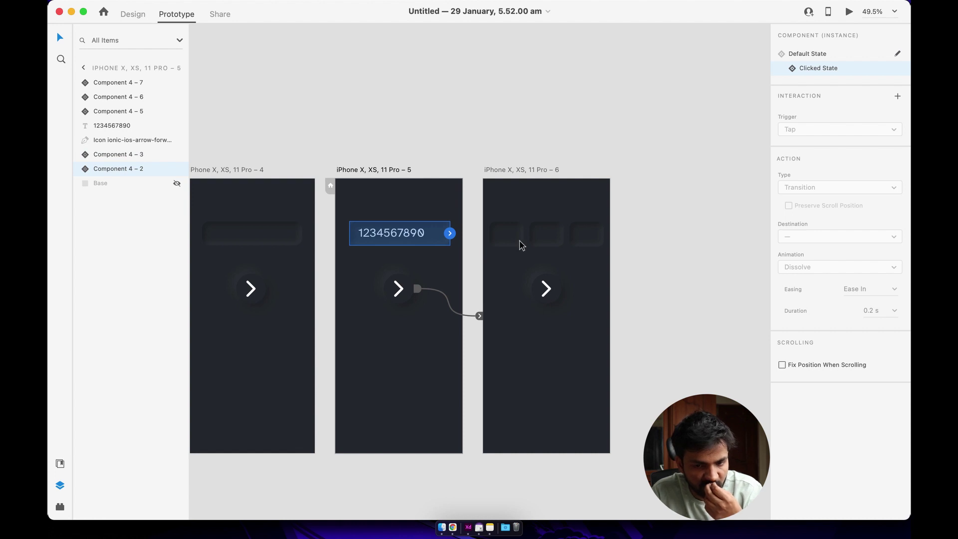
{"action": "left_click", "coordinate": [121, 185]}
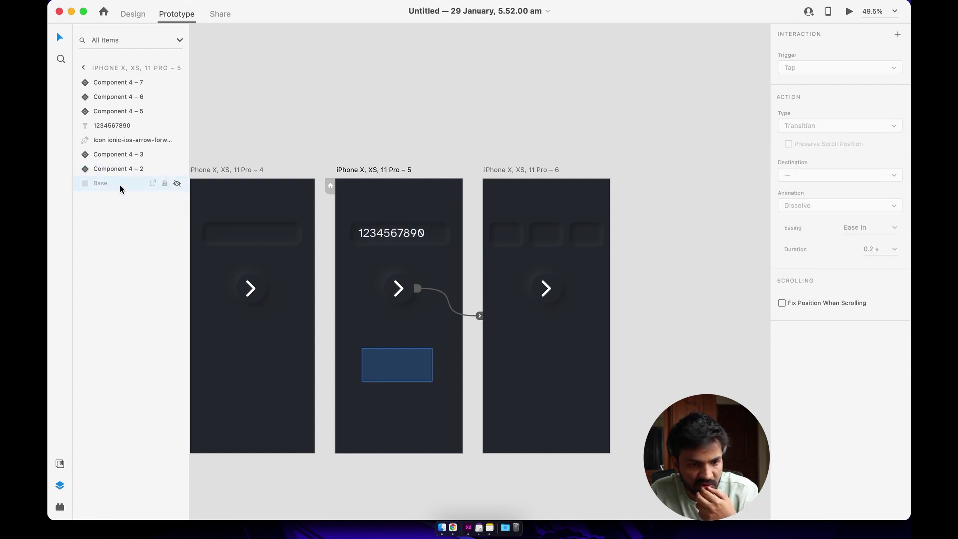
{"action": "key", "text": "BackSpace"}
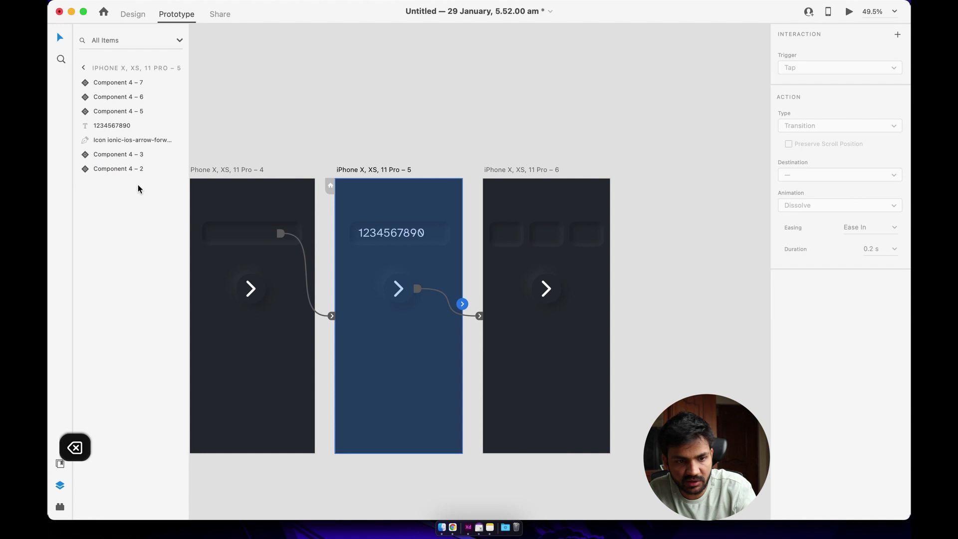
{"action": "left_click", "coordinate": [346, 143]}
{"action": "left_click", "coordinate": [357, 168]}
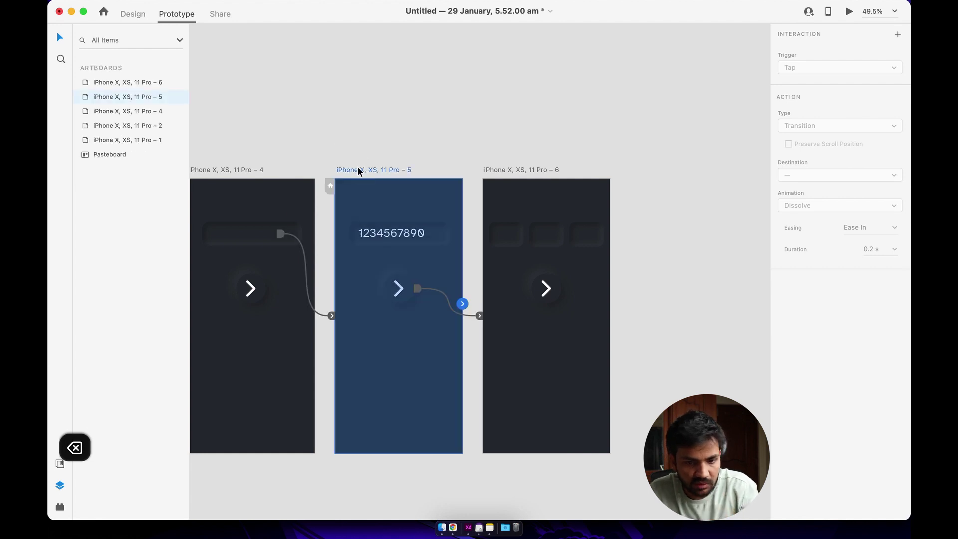
Check the arrow buttons on both screens, and preview the arrow's transition from the number screen twice, closing the preview each time
{"action": "left_click", "coordinate": [401, 292]}
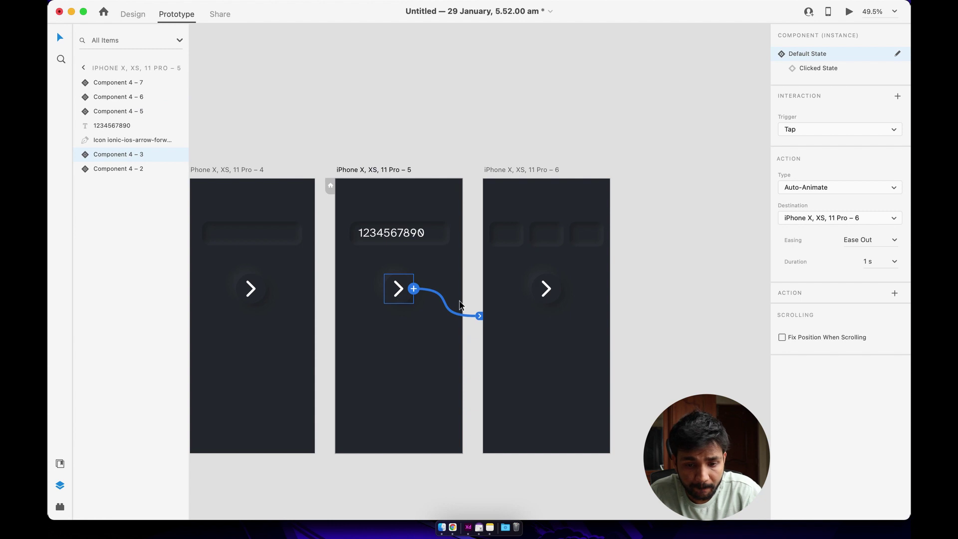
{"action": "left_click", "coordinate": [538, 298]}
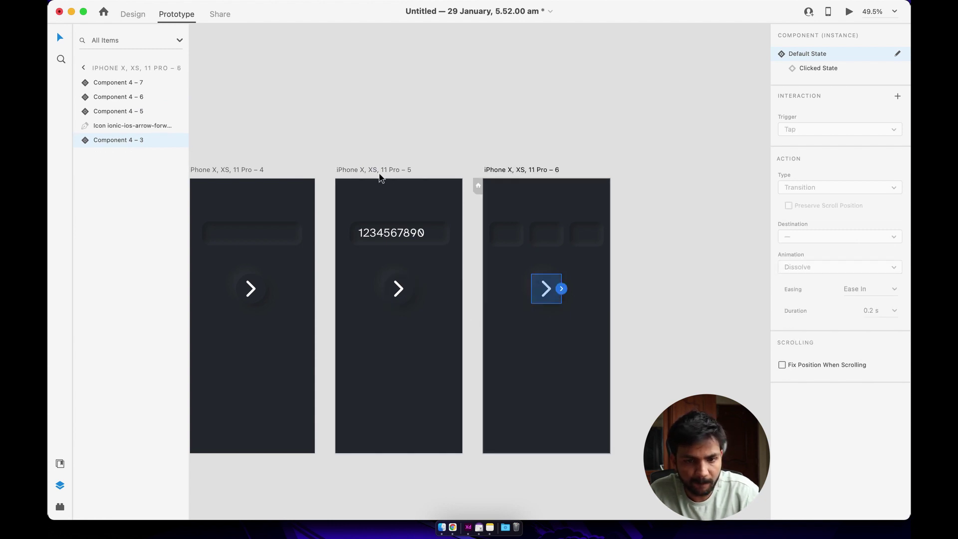
{"action": "left_click", "coordinate": [399, 169]}
{"action": "left_click", "coordinate": [848, 11]}
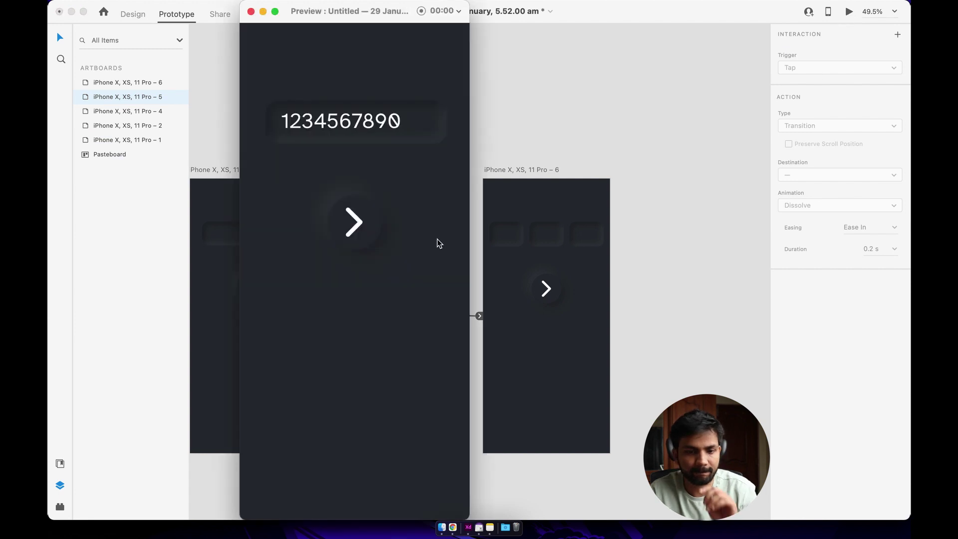
{"action": "left_click", "coordinate": [354, 227]}
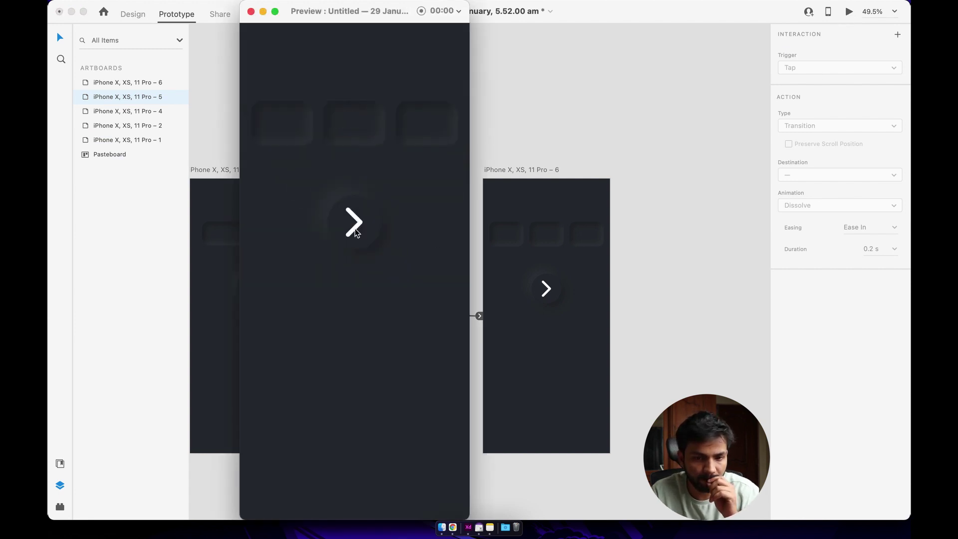
{"action": "left_click", "coordinate": [251, 11]}
{"action": "left_click", "coordinate": [518, 133]}
{"action": "left_click", "coordinate": [380, 172]}
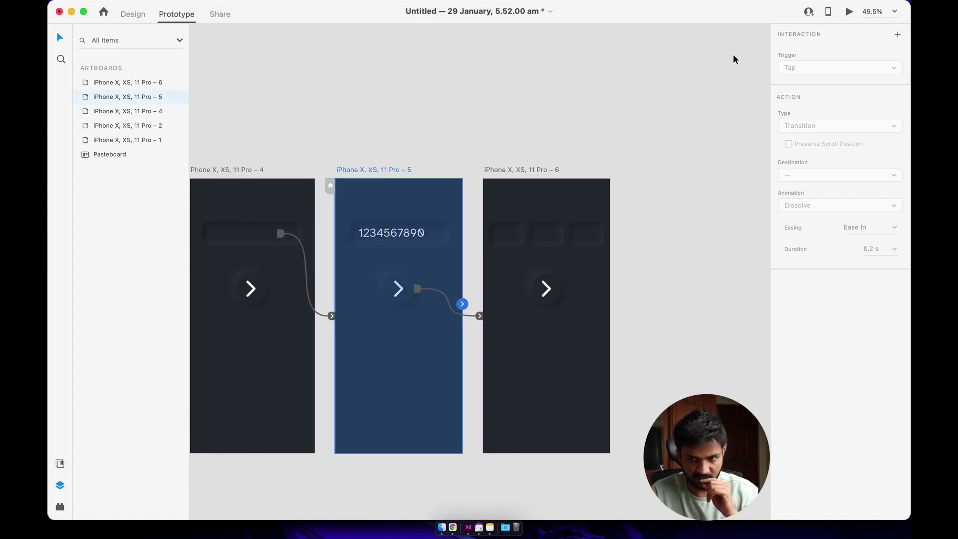
{"action": "left_click", "coordinate": [849, 11]}
{"action": "left_click", "coordinate": [360, 220]}
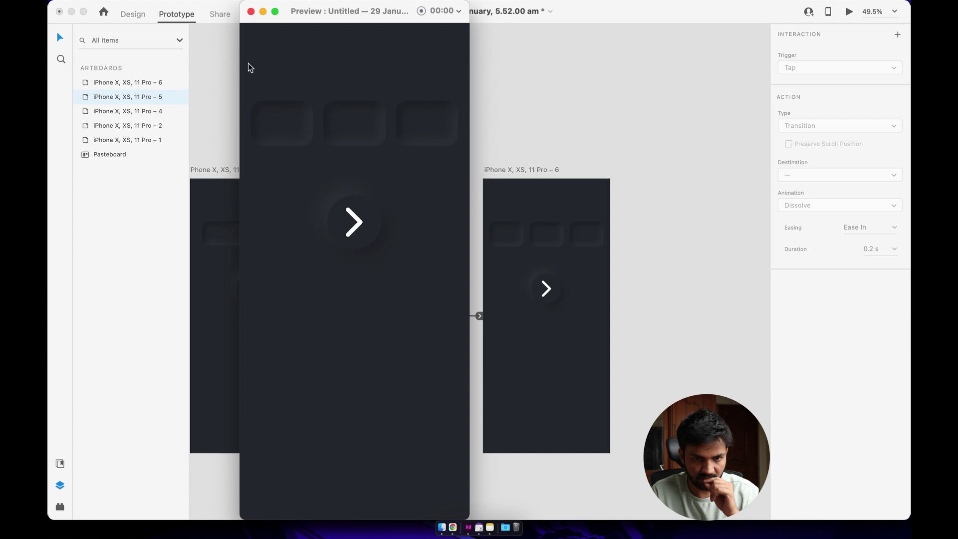
{"action": "left_click", "coordinate": [251, 11]}
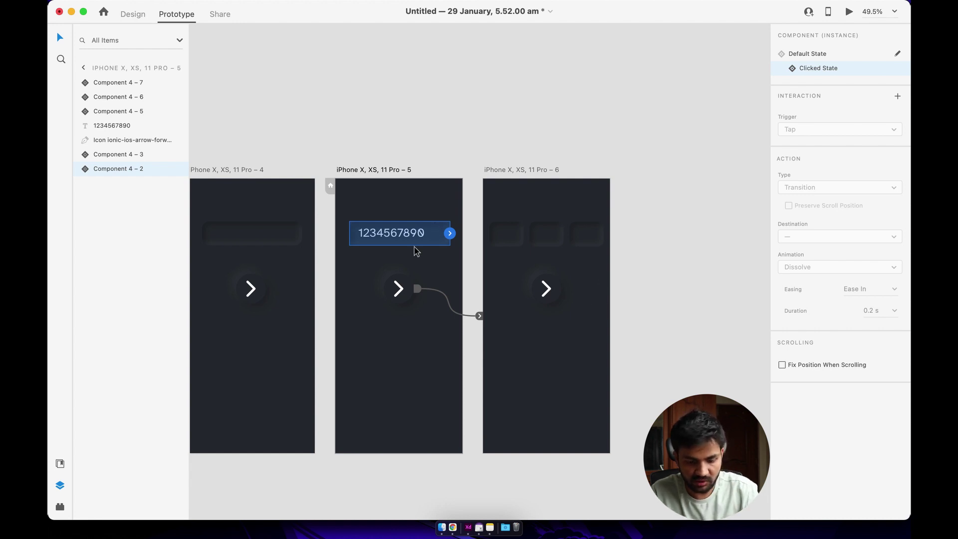
Copy the long input box behind the number and paste it onto the three-box screen, iPhone X, XS, 11 Pro – 6
{"action": "left_click", "coordinate": [509, 169]}
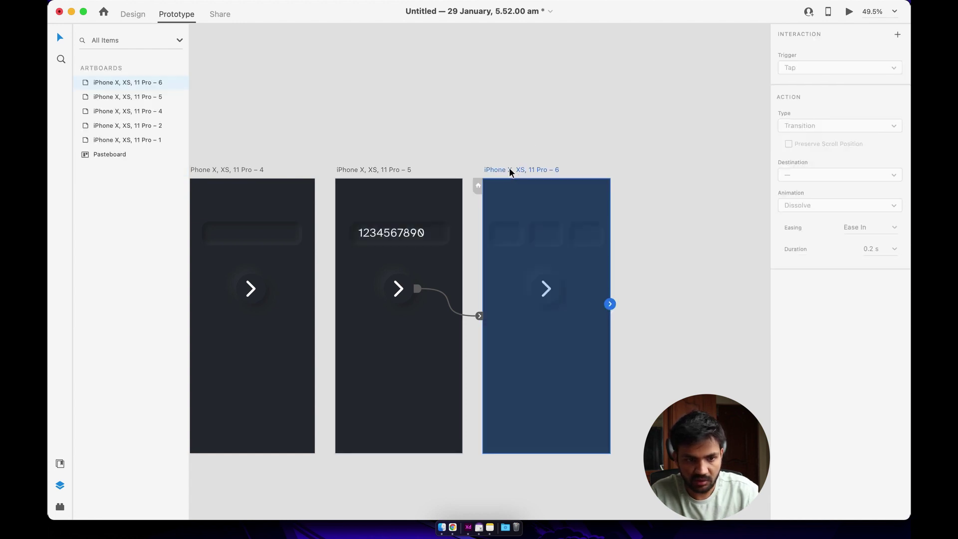
{"action": "left_click", "coordinate": [503, 226]}
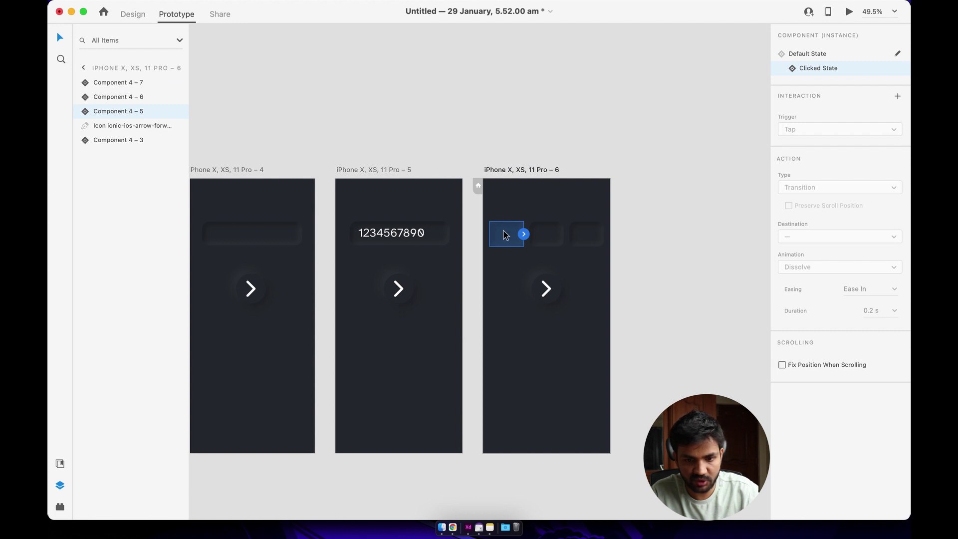
{"action": "left_click", "coordinate": [437, 249]}
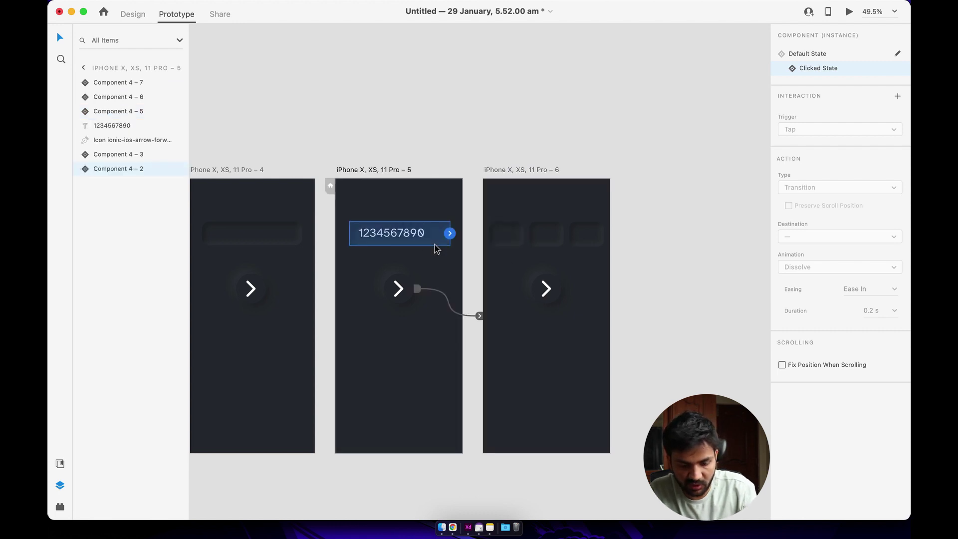
{"action": "key", "text": "super+c"}
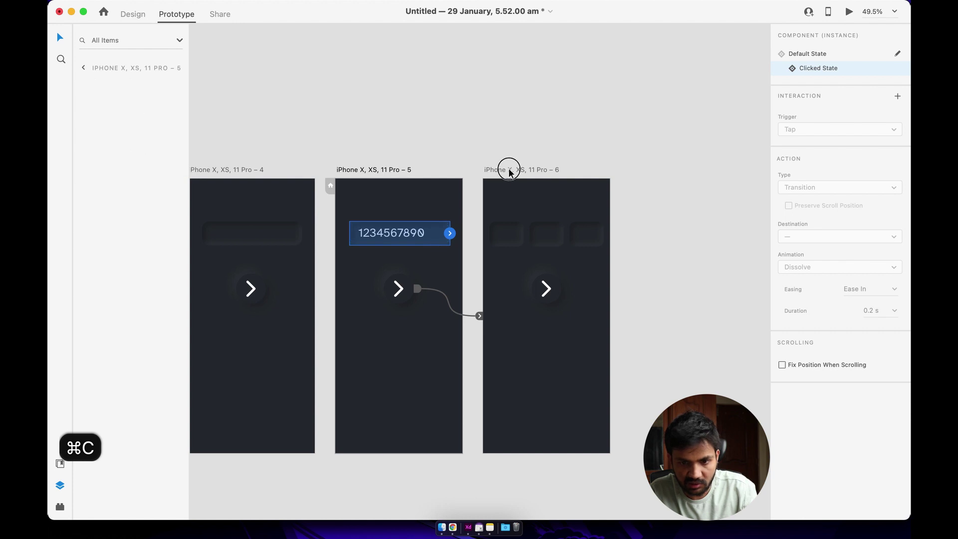
{"action": "left_click", "coordinate": [508, 169]}
{"action": "key", "text": "super+v"}
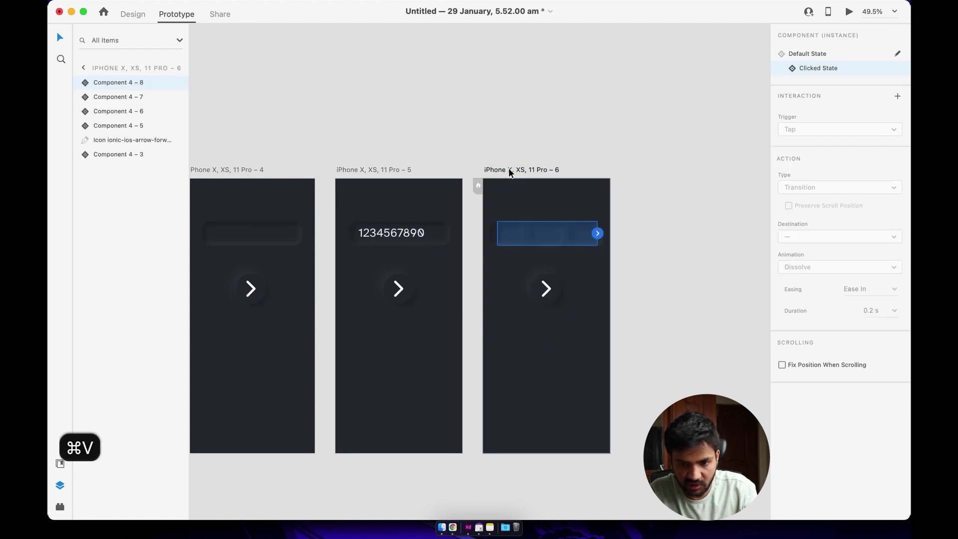
In the design view, narrow the pasted box to 80 wide by moving its left edge inward
{"action": "key", "text": "super+1"}
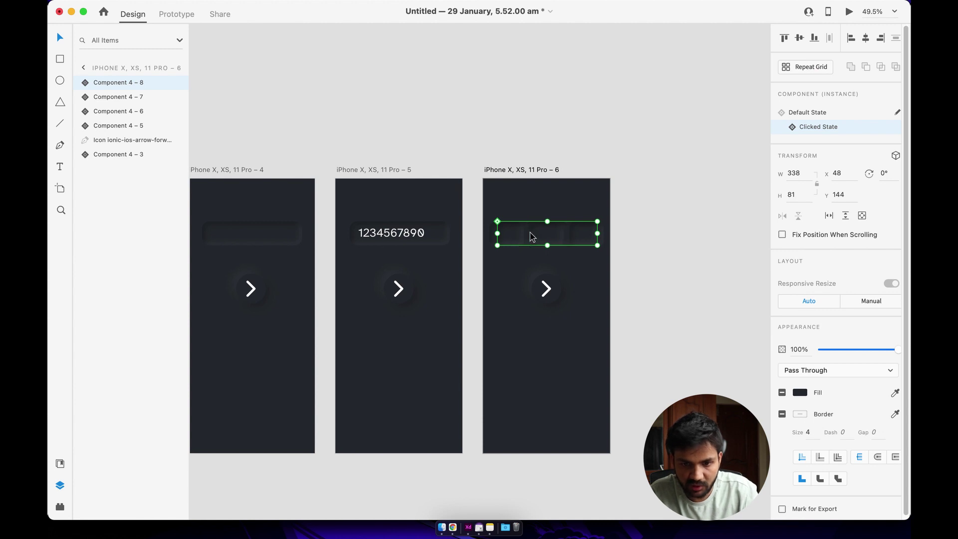
{"action": "left_click_drag", "start_coordinate": [497, 233], "coordinate": [574, 236]}
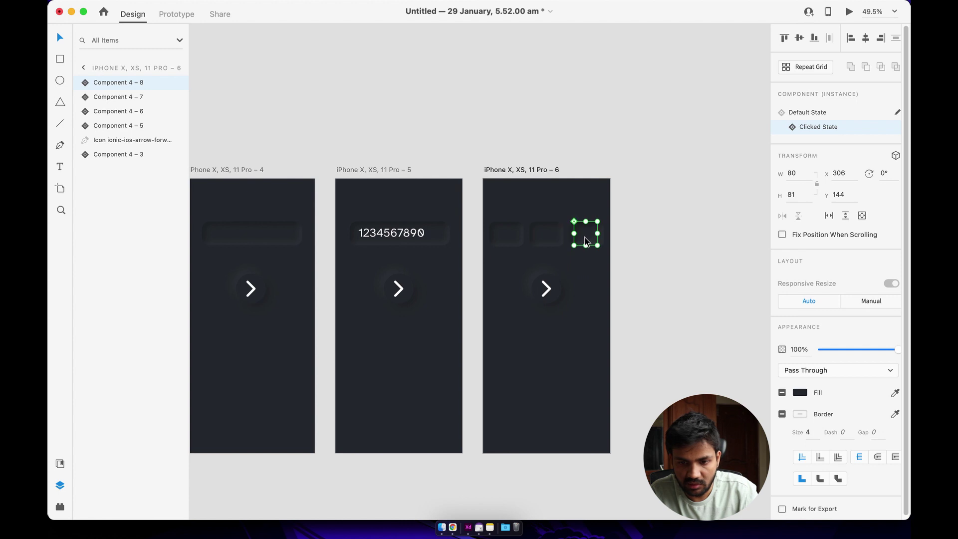
{"action": "left_click", "coordinate": [611, 233]}
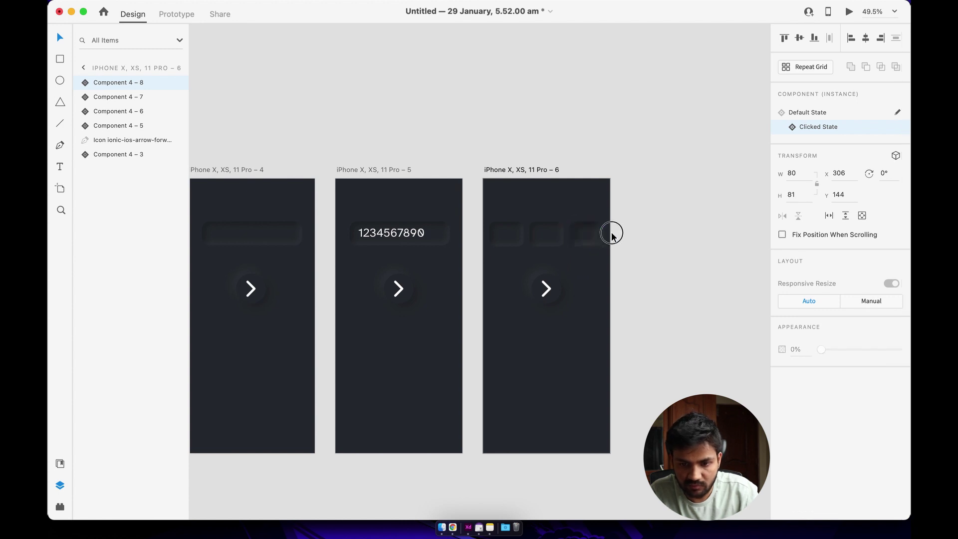
Shift the narrowed box right to X 416, over the artboard's right edge, and set its opacity to 0%
{"action": "left_click", "coordinate": [582, 235]}
{"action": "key", "text": "shift+Right"}
{"action": "key", "text": "shift+Right"}
{"action": "key", "text": "shift+Right"}
{"action": "key", "text": "shift+Right"}
{"action": "key", "text": "shift+Right"}
{"action": "key", "text": "shift+Right"}
{"action": "key", "text": "shift+Right"}
{"action": "key", "text": "shift+Right"}
{"action": "key", "text": "shift+Right"}
{"action": "key", "text": "shift+Right"}
{"action": "key", "text": "shift+Right"}
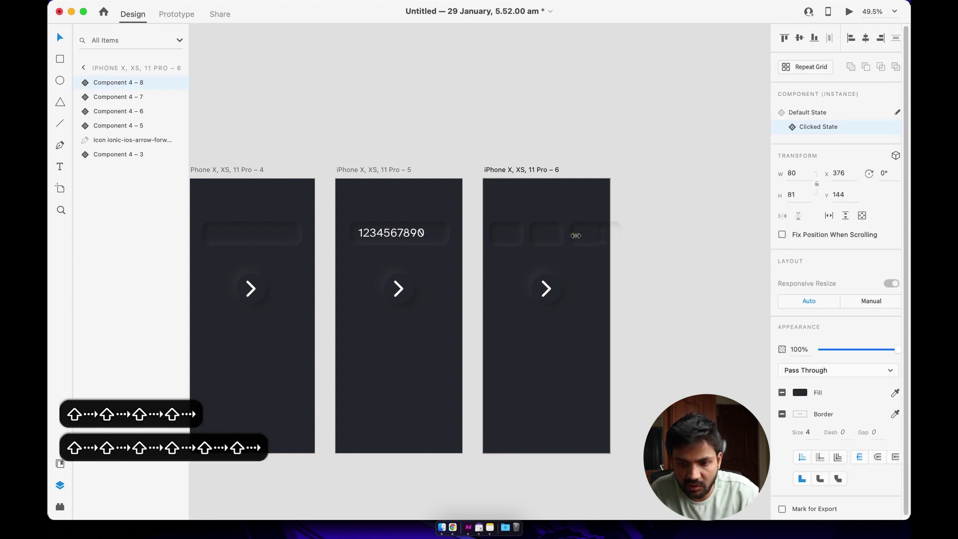
{"action": "left_click", "coordinate": [818, 350]}
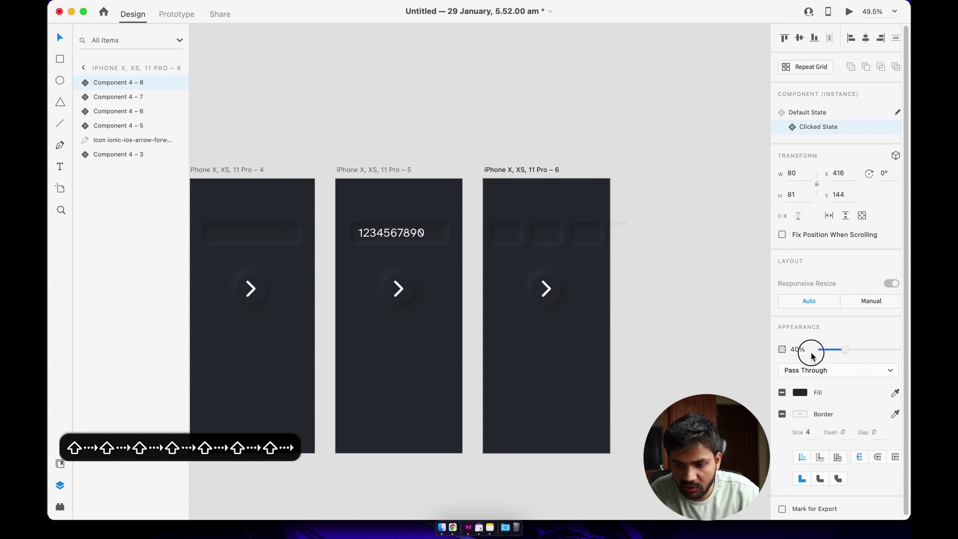
{"action": "left_click", "coordinate": [654, 263]}
Preview the prototype from the number screen, test the arrow's transition with the pasted invisible box, and close the preview
{"action": "left_click", "coordinate": [359, 170]}
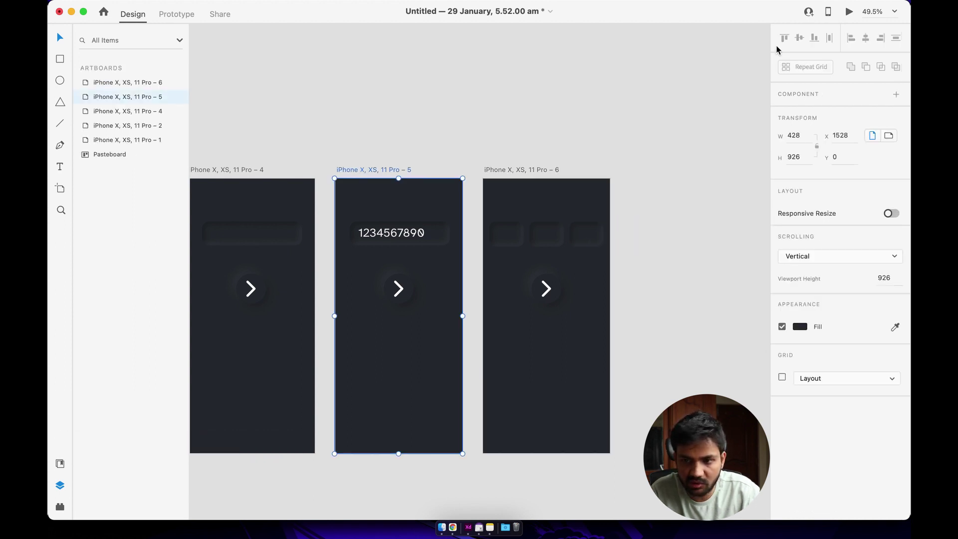
{"action": "left_click", "coordinate": [848, 11]}
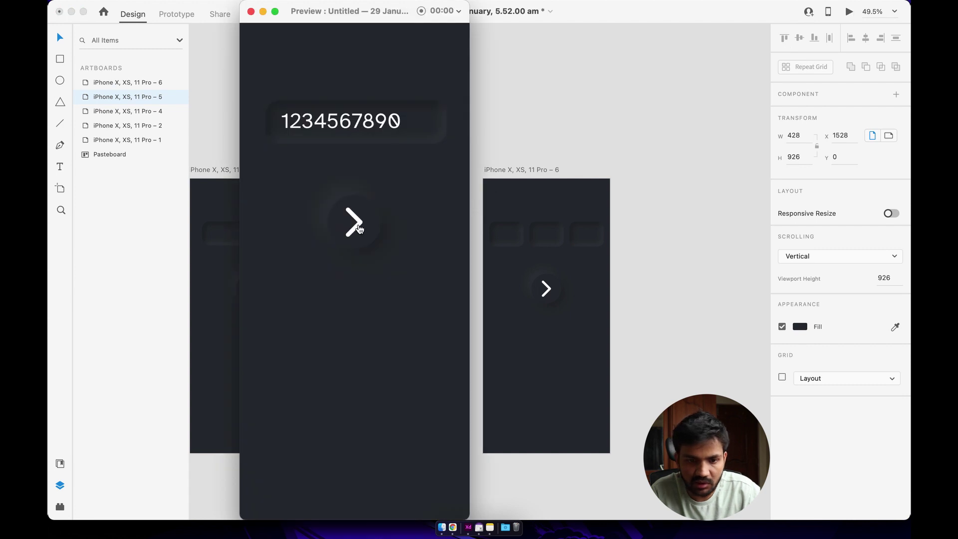
{"action": "left_click", "coordinate": [358, 226]}
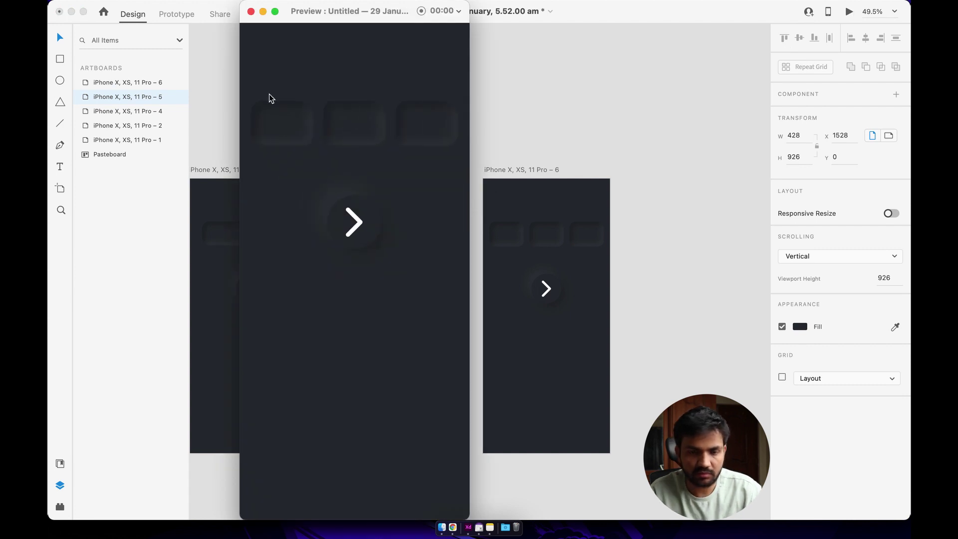
{"action": "left_click", "coordinate": [251, 11]}
{"action": "left_click", "coordinate": [413, 136]}
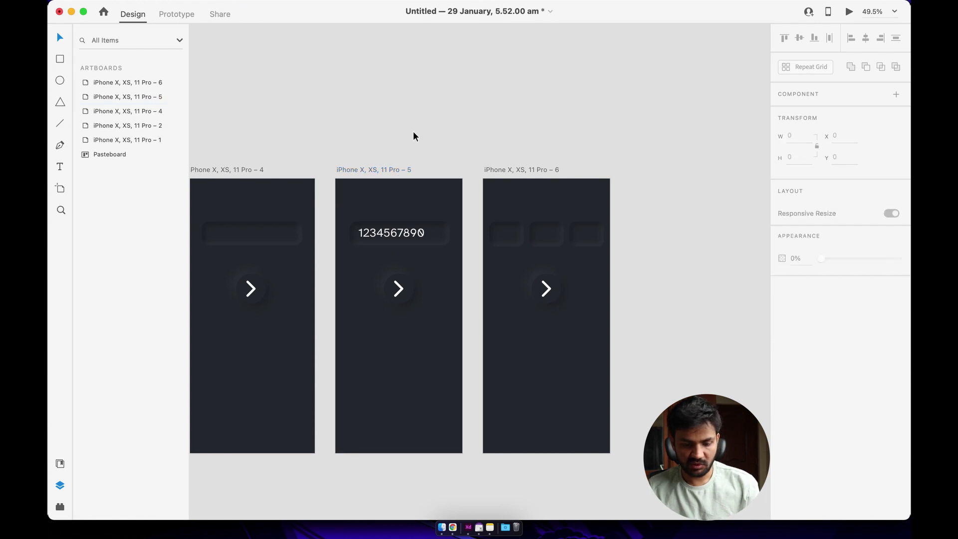
Save the document and rename the invisible off-edge box's layer on the three-box screen Component 4 – 2
{"action": "key", "text": "super+s"}
{"action": "left_click", "coordinate": [551, 221]}
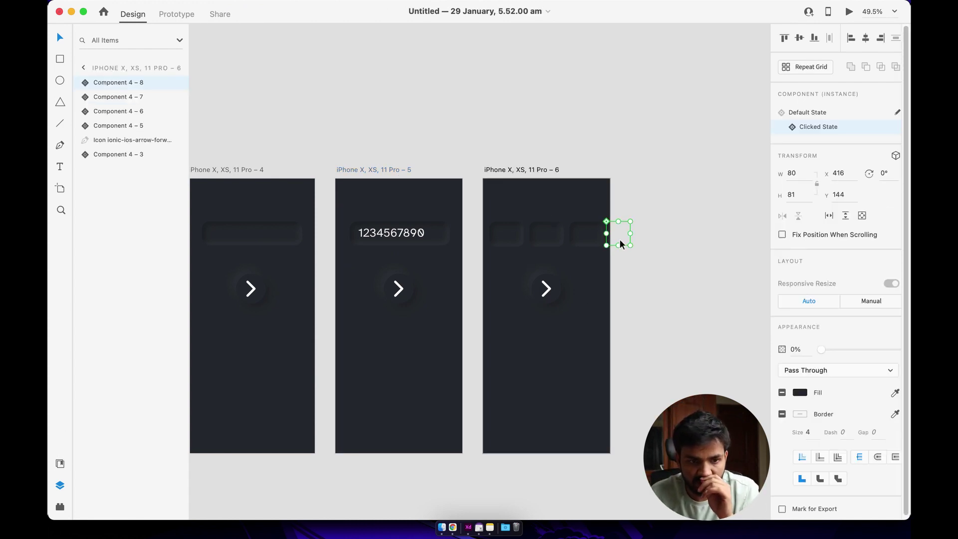
{"action": "double_click", "coordinate": [141, 82]}
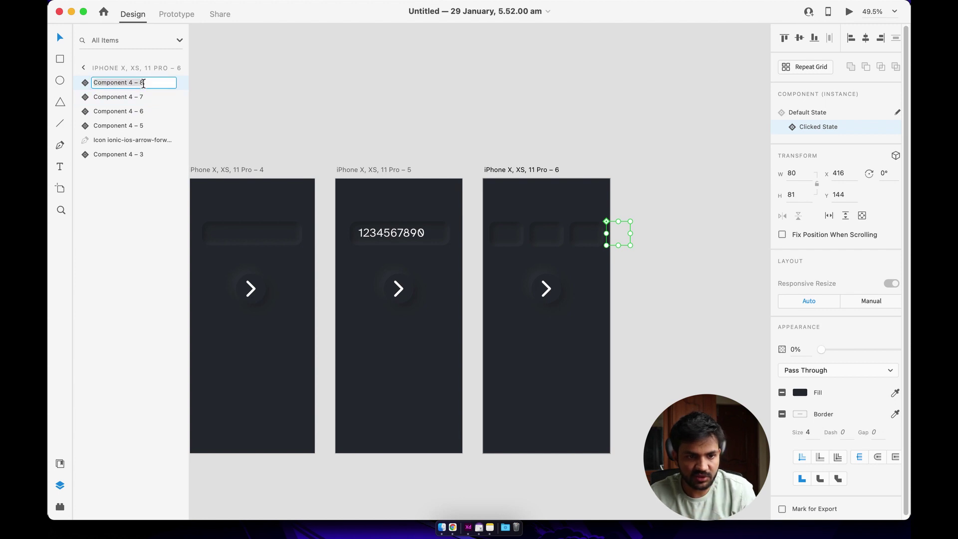
{"action": "left_click", "coordinate": [153, 84]}
{"action": "key", "text": "BackSpace"}
{"action": "type", "text": "2"}
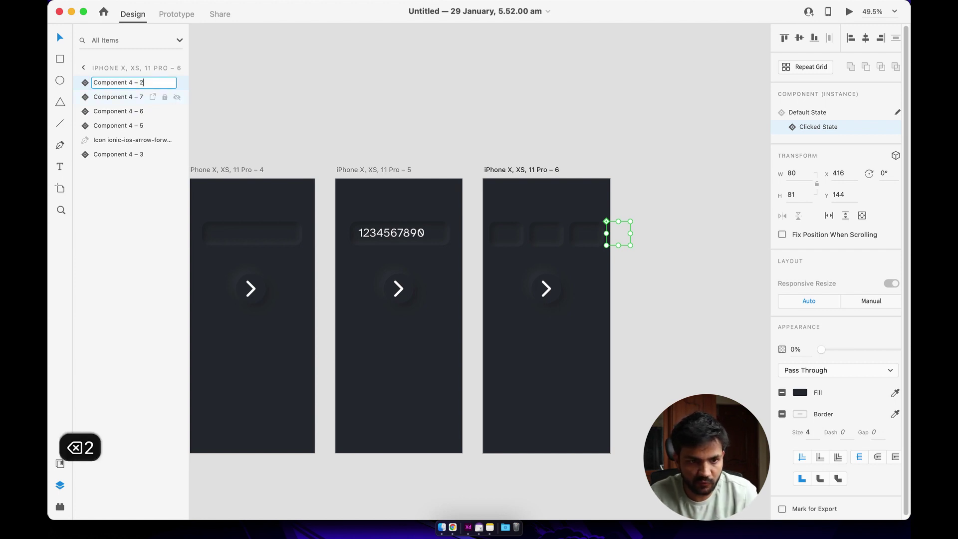
{"action": "left_click", "coordinate": [615, 132]}
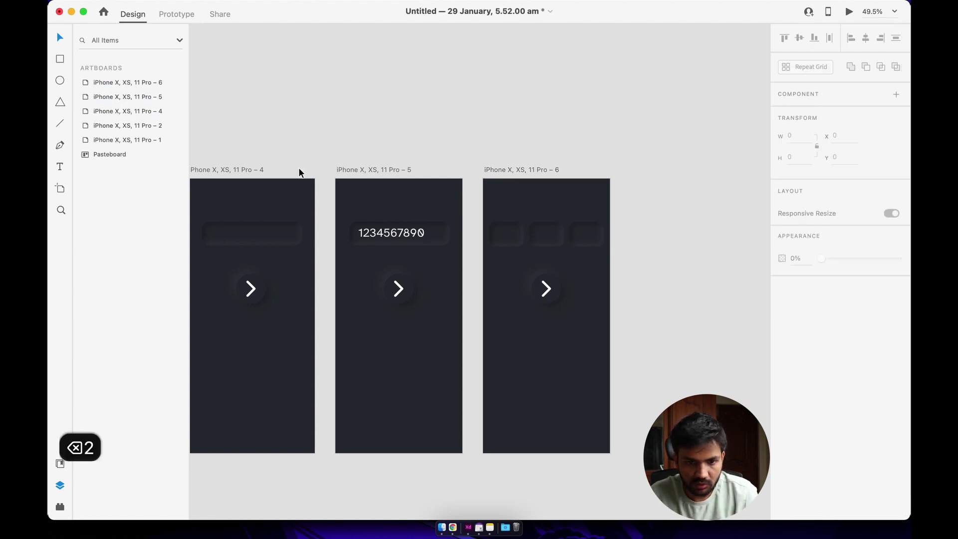
Preview the prototype twice from the number screen, testing the arrow's transition to the three-box screen, and close the preview each time
{"action": "left_click", "coordinate": [348, 169]}
{"action": "left_click", "coordinate": [850, 12]}
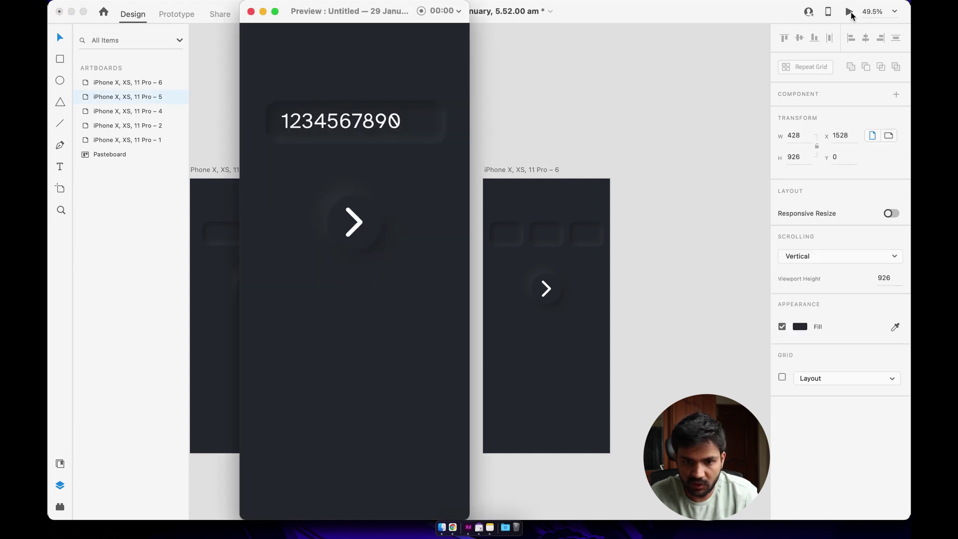
{"action": "left_click", "coordinate": [364, 215]}
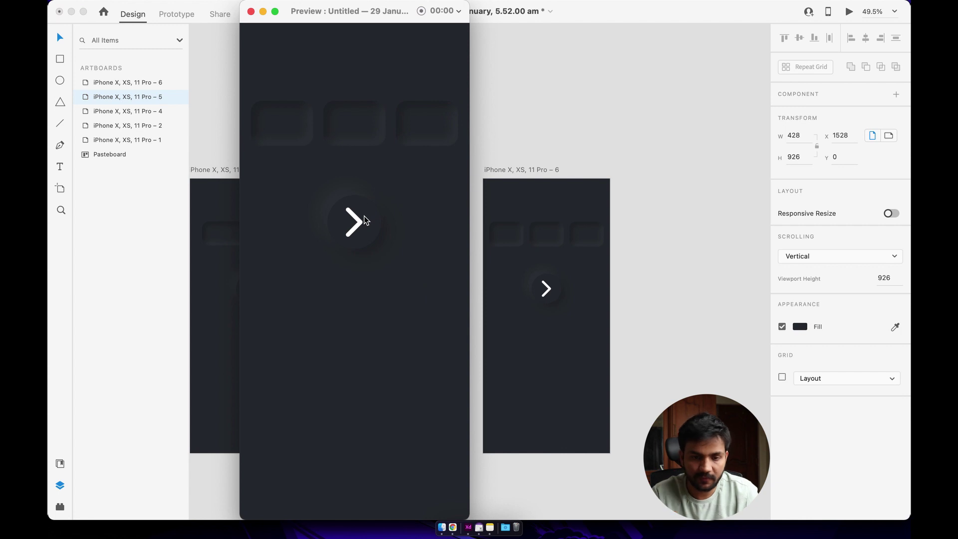
{"action": "left_click", "coordinate": [251, 11]}
{"action": "left_click", "coordinate": [371, 165]}
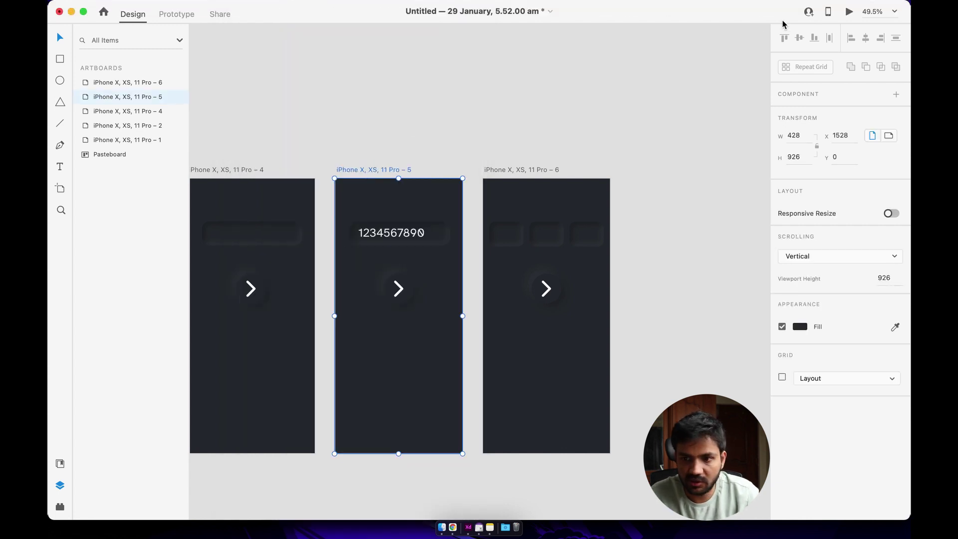
{"action": "left_click", "coordinate": [849, 12]}
{"action": "left_click", "coordinate": [371, 226]}
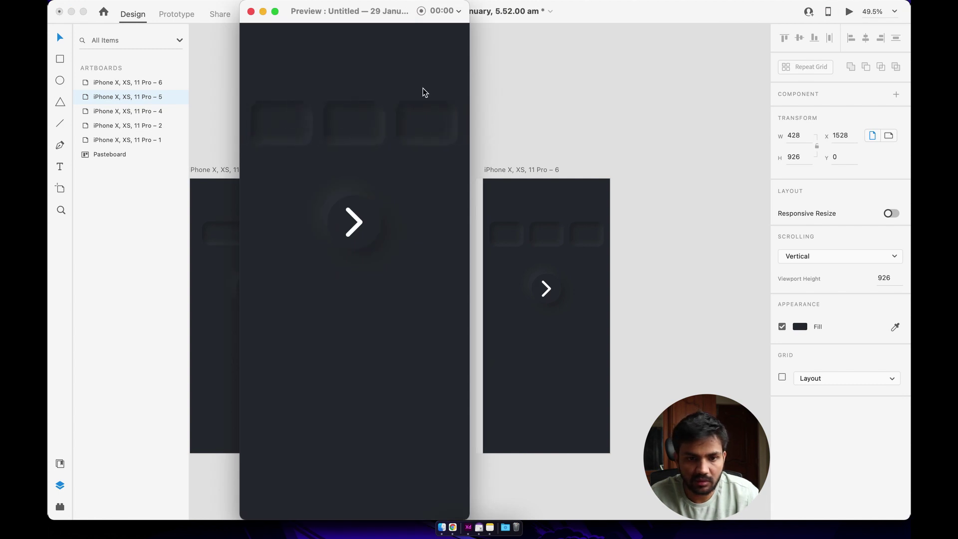
{"action": "left_click", "coordinate": [251, 11]}
{"action": "left_click", "coordinate": [488, 129]}
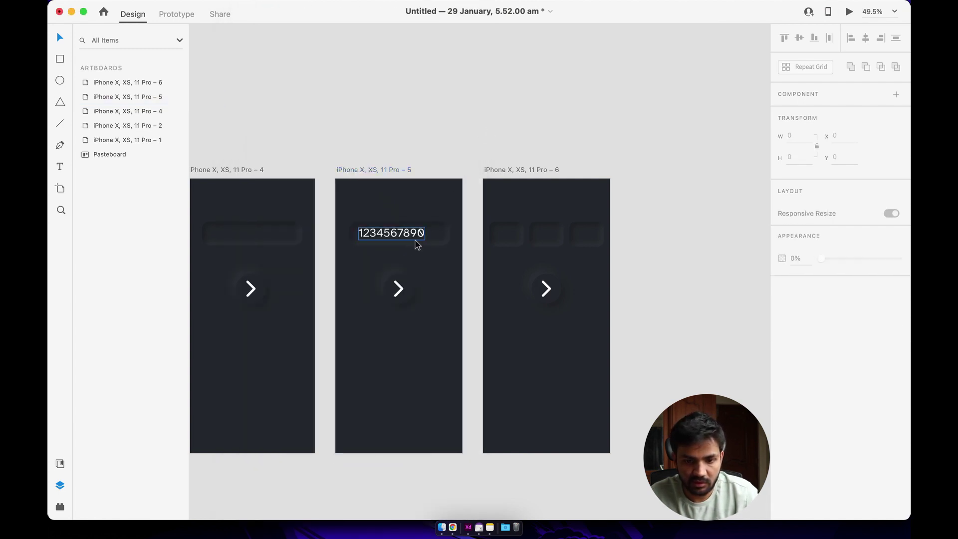
Copy the number text from the number screen onto the three-box screen and make the copy fully transparent
{"action": "left_click", "coordinate": [402, 240]}
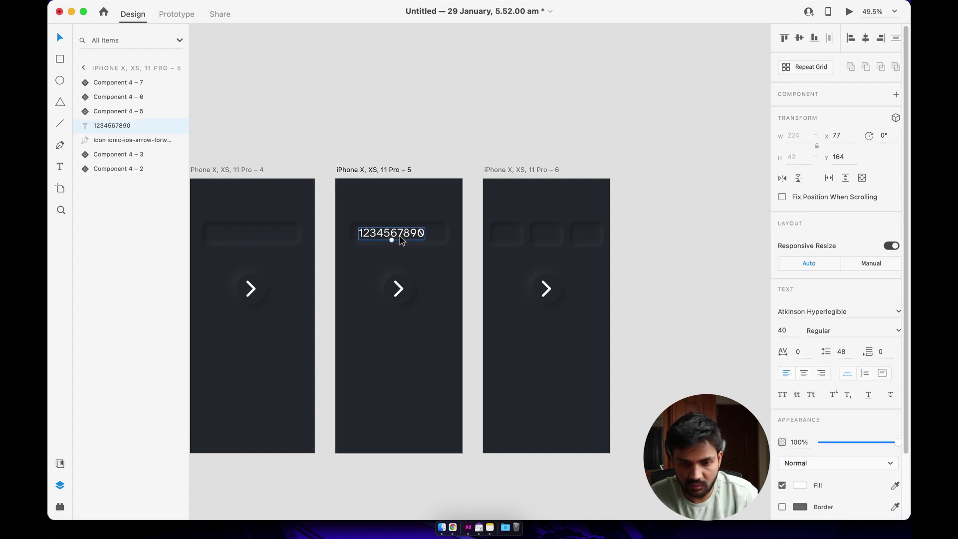
{"action": "key", "text": "super+c"}
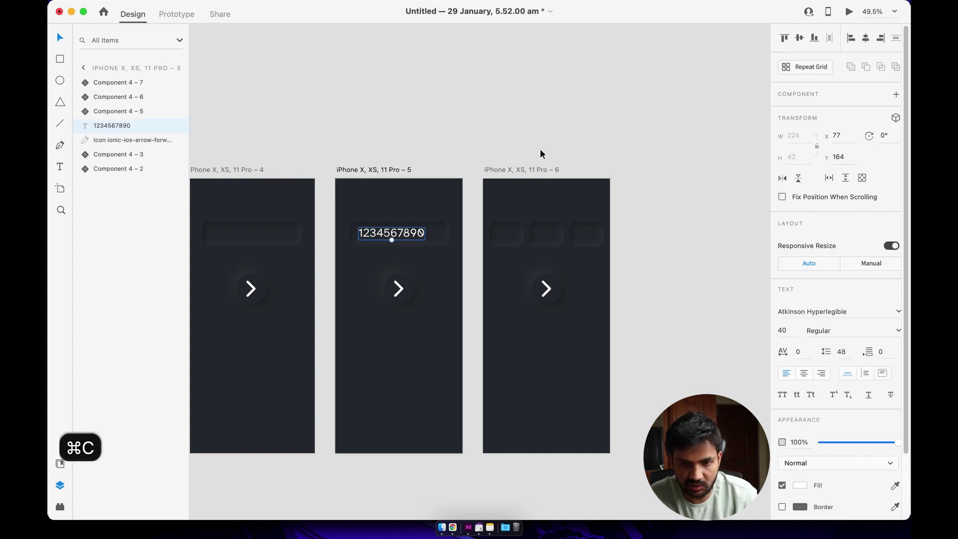
{"action": "left_click", "coordinate": [511, 172]}
{"action": "key", "text": "super+v"}
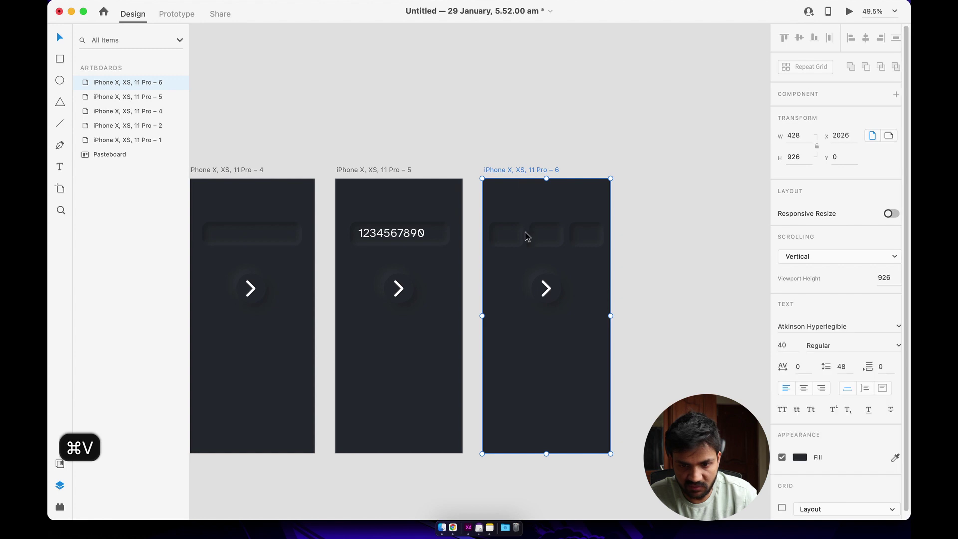
{"action": "left_click_drag", "start_coordinate": [898, 442], "coordinate": [821, 442]}
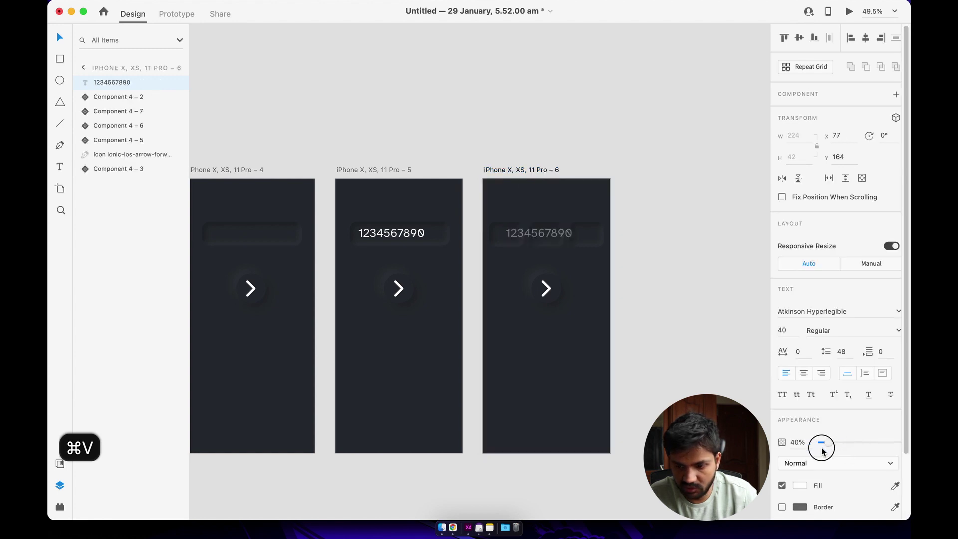
{"action": "left_click", "coordinate": [636, 301]}
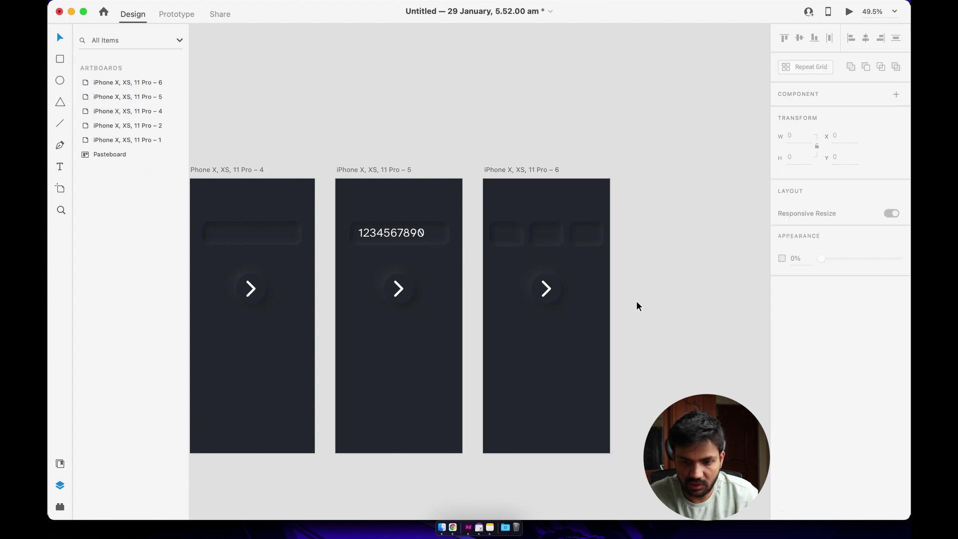
Preview the number screen, test the arrow's transition with the transparent number copy in place, and close the preview
{"action": "left_click", "coordinate": [373, 170]}
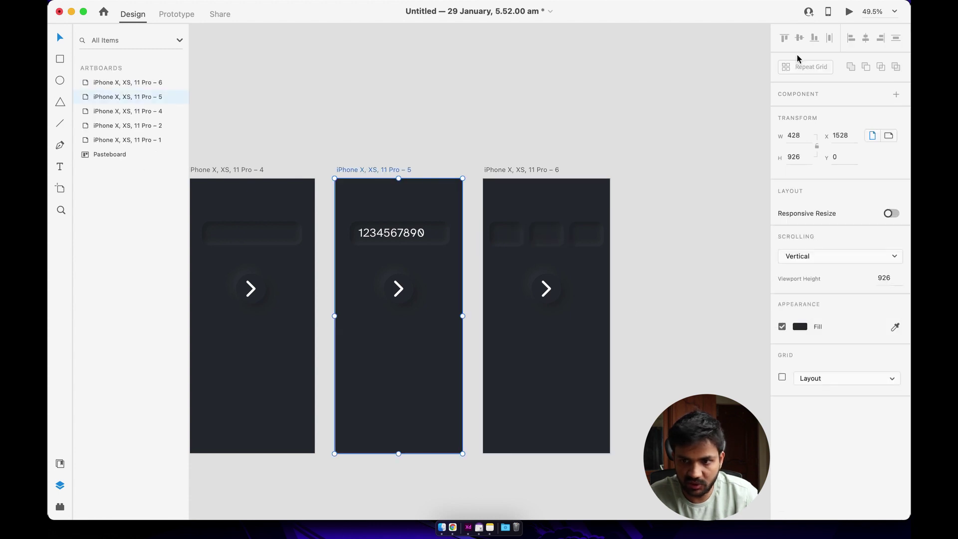
{"action": "left_click", "coordinate": [849, 11]}
{"action": "left_click", "coordinate": [361, 223]}
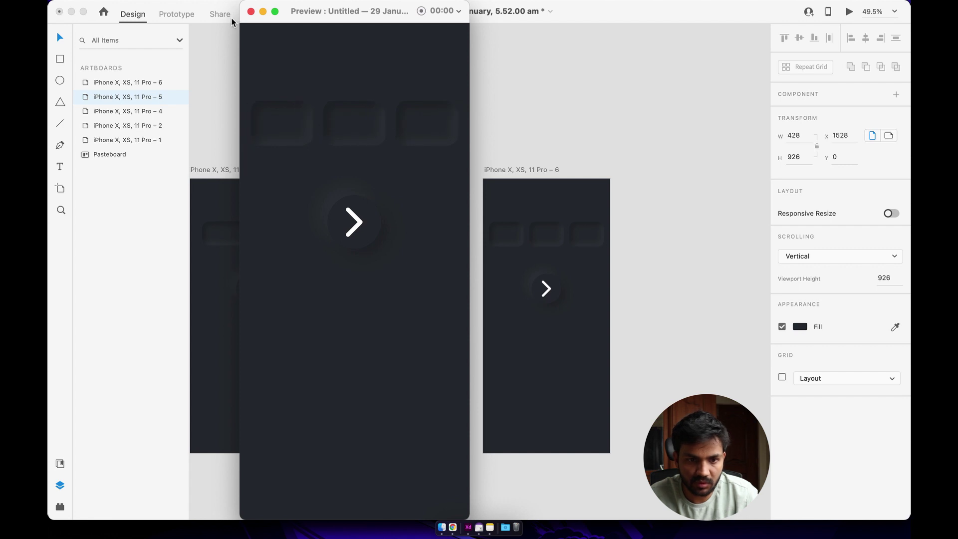
{"action": "left_click", "coordinate": [248, 13]}
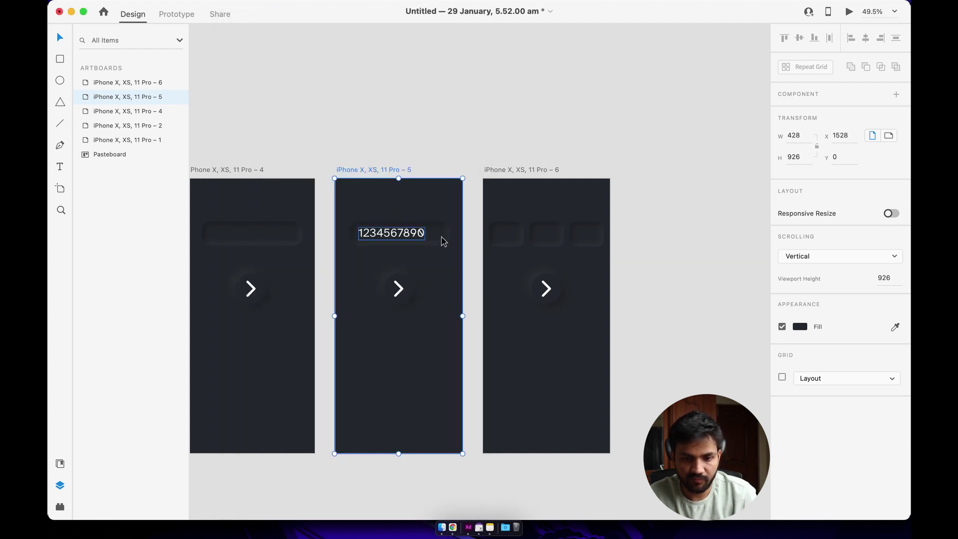
Set the duration of the number screen arrow's Auto-Animate interaction to 0.2 s
{"action": "left_click", "coordinate": [404, 239]}
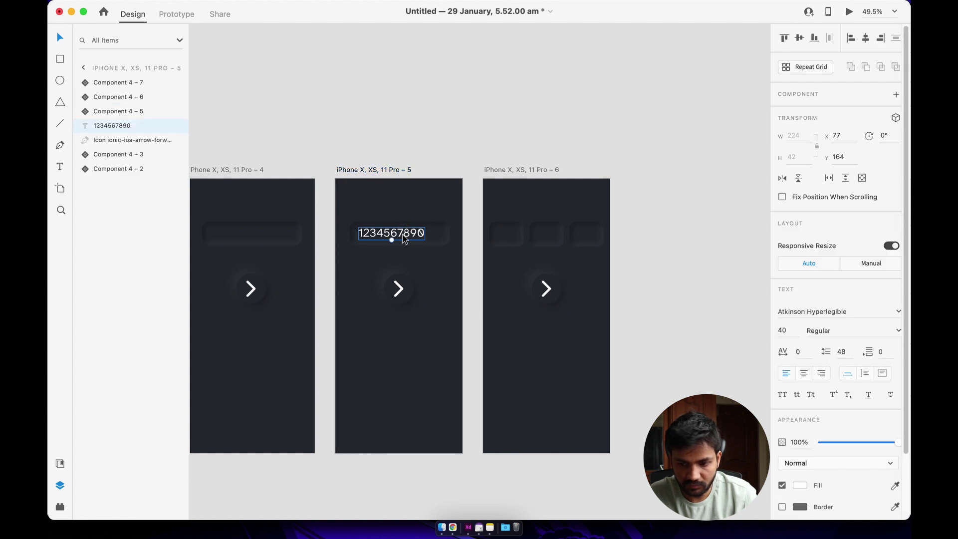
{"action": "left_click", "coordinate": [178, 14]}
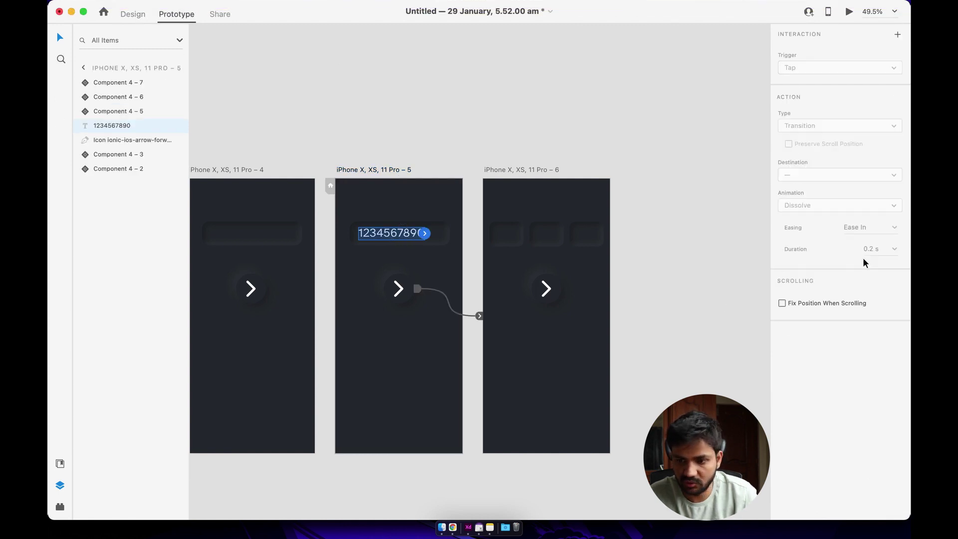
{"action": "left_click", "coordinate": [424, 291]}
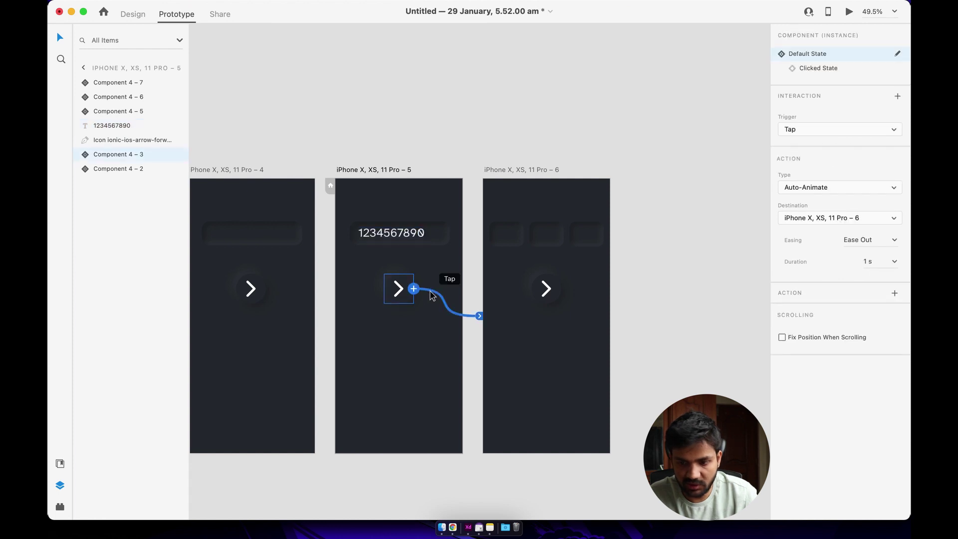
{"action": "left_click", "coordinate": [893, 262]}
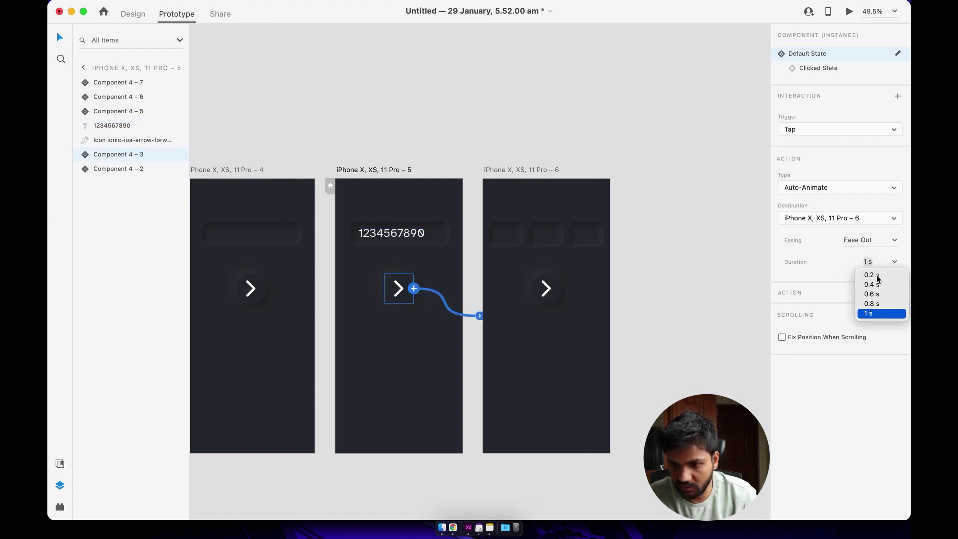
{"action": "left_click", "coordinate": [876, 276]}
{"action": "left_click", "coordinate": [696, 209]}
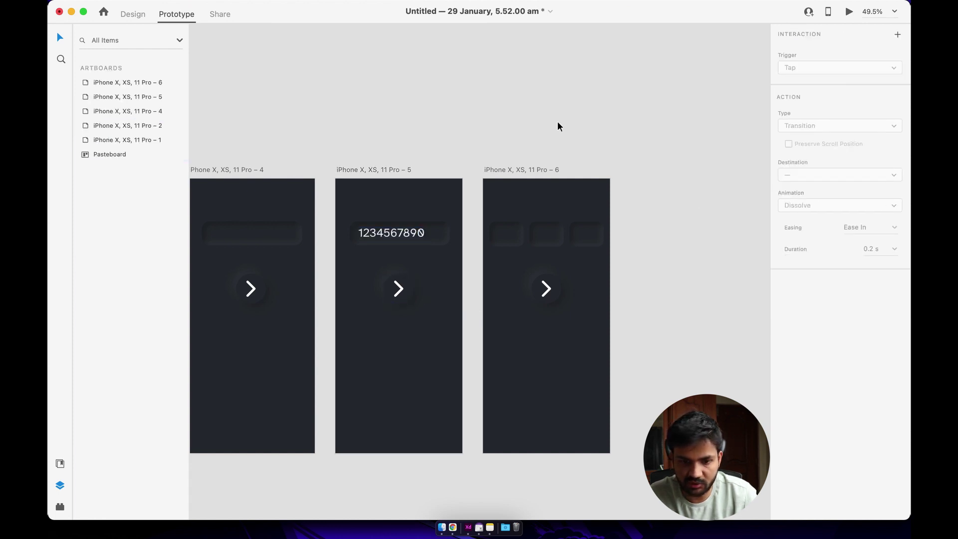
Preview the number screen, test the arrow's transition at the shorter duration, and close the preview
{"action": "left_click", "coordinate": [391, 171]}
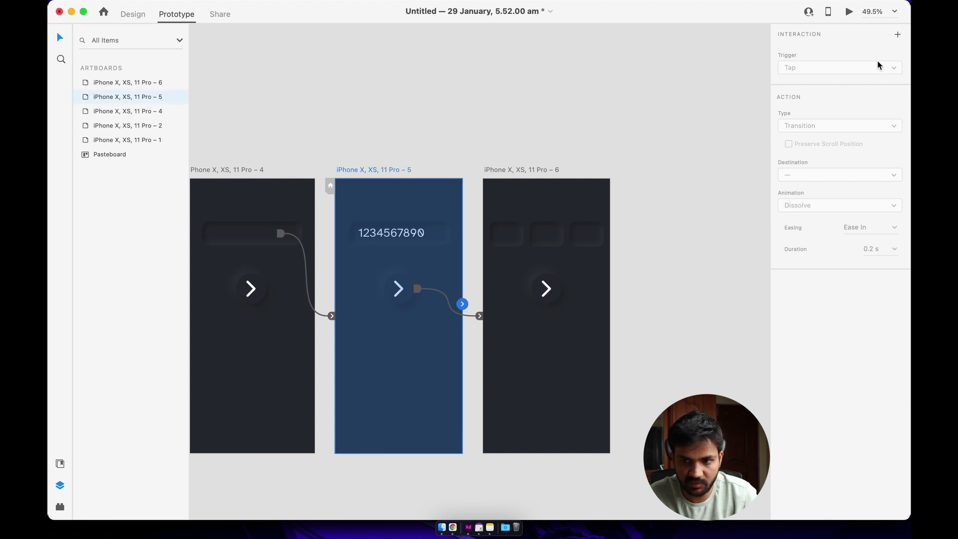
{"action": "left_click", "coordinate": [848, 12]}
{"action": "left_click", "coordinate": [353, 218]}
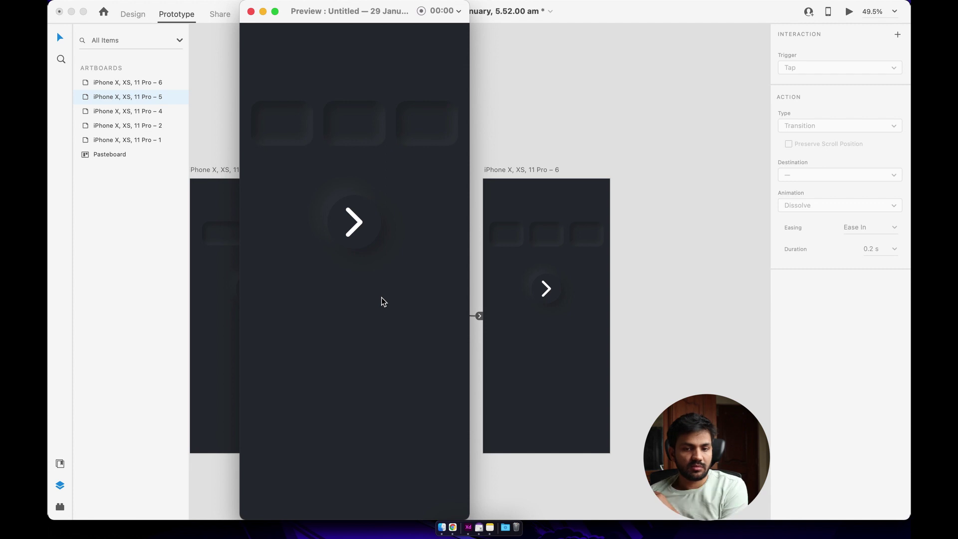
{"action": "left_click", "coordinate": [251, 11]}
Duplicate the three-box artboard, iPhone X, XS, 11 Pro – 6
{"action": "scroll", "coordinate": [521, 175], "scroll_direction": "down", "scroll_amount": 3}
{"action": "left_click", "coordinate": [454, 174]}
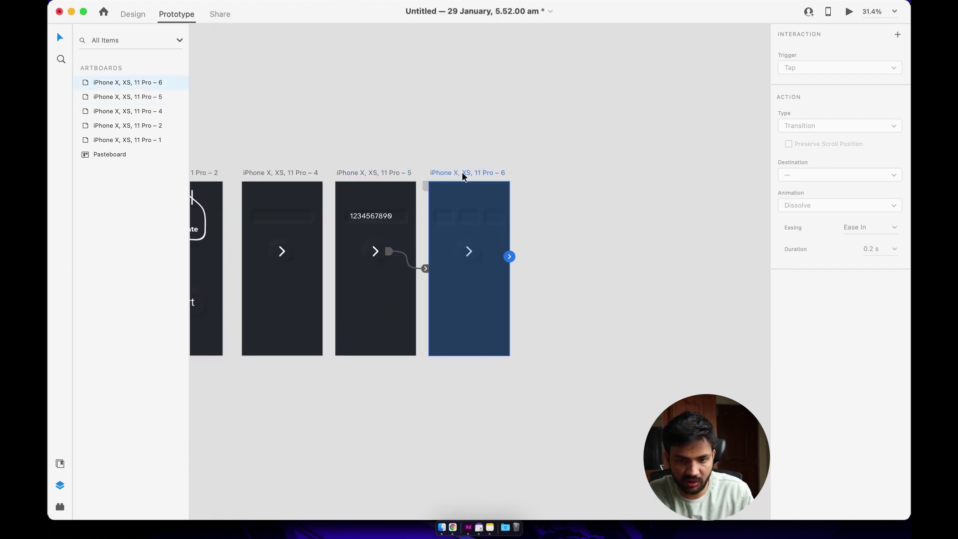
{"action": "key", "text": "super+d"}
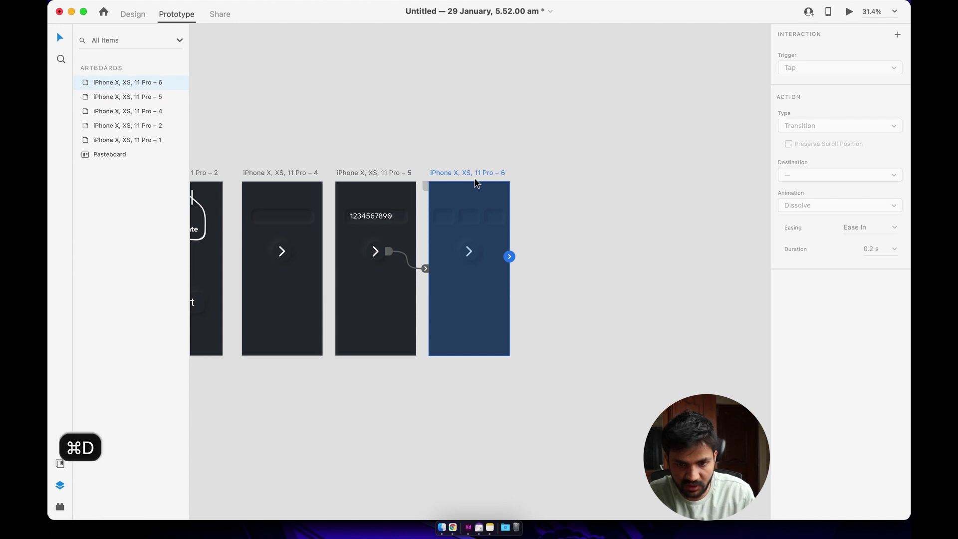
{"action": "left_click", "coordinate": [641, 216]}
{"action": "scroll", "coordinate": [642, 218], "scroll_direction": "up", "scroll_amount": 2}
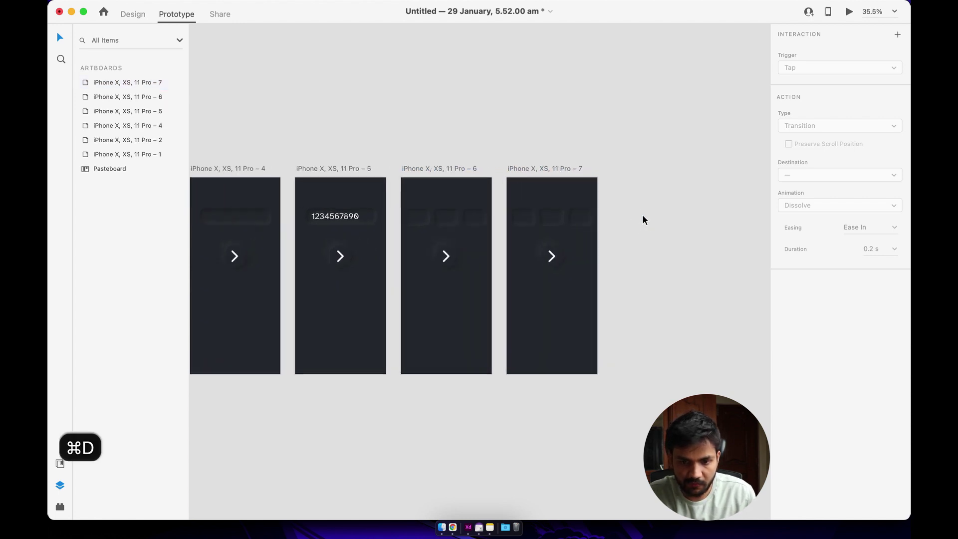
Delete the invisible number text and the invisible off-edge box from the duplicated three-box artboard
{"action": "left_click", "coordinate": [515, 223]}
{"action": "scroll", "coordinate": [540, 225], "scroll_direction": "up", "scroll_amount": 3}
{"action": "left_click", "coordinate": [536, 234]}
{"action": "left_click", "coordinate": [539, 223]}
{"action": "key", "text": "BackSpace"}
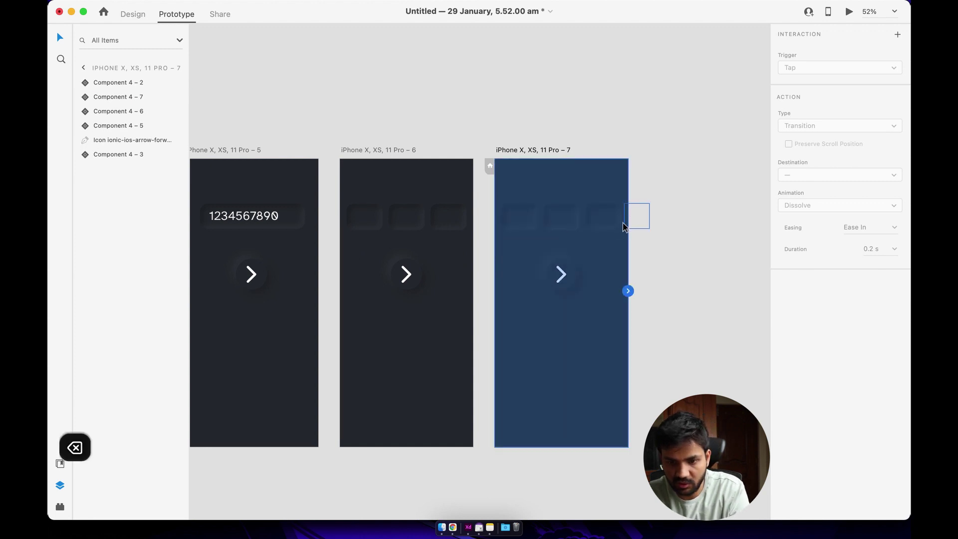
{"action": "left_click", "coordinate": [636, 215]}
{"action": "key", "text": "BackSpace"}
{"action": "left_click", "coordinate": [658, 179]}
{"action": "left_click", "coordinate": [595, 293]}
{"action": "left_click", "coordinate": [662, 233]}
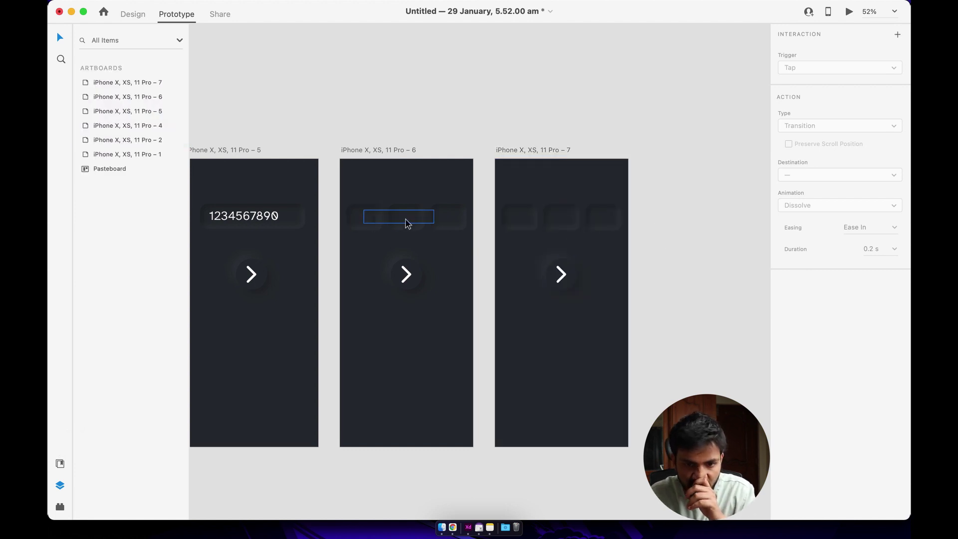
In the design view, add the white text digits 5, 8 and 5 inside the duplicated artboard's three boxes
{"action": "key", "text": "t"}
{"action": "left_click", "coordinate": [517, 217]}
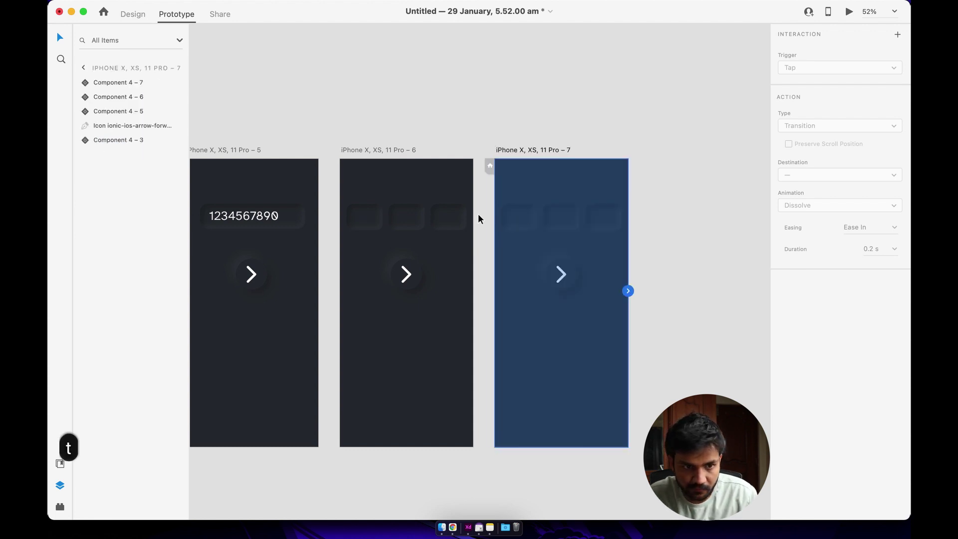
{"action": "left_click", "coordinate": [131, 15]}
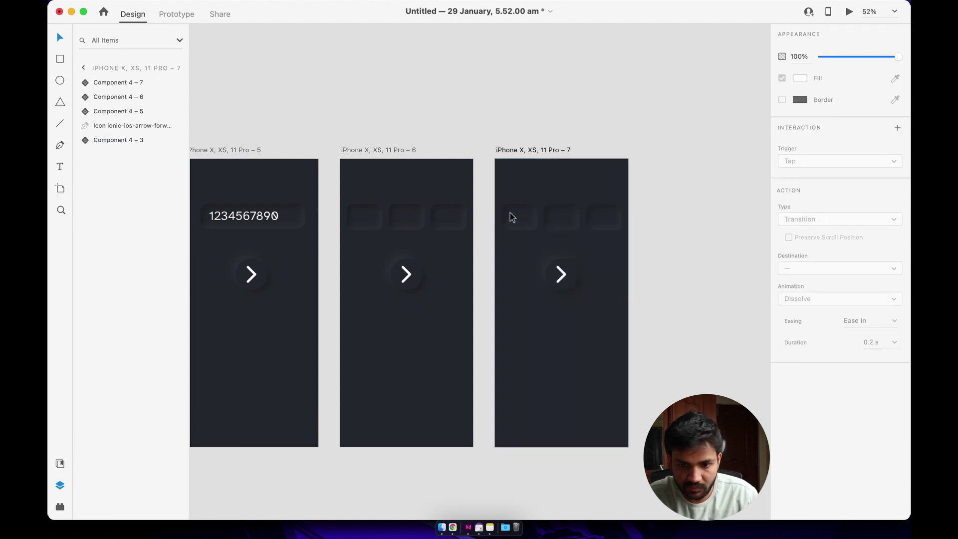
{"action": "key", "text": "t"}
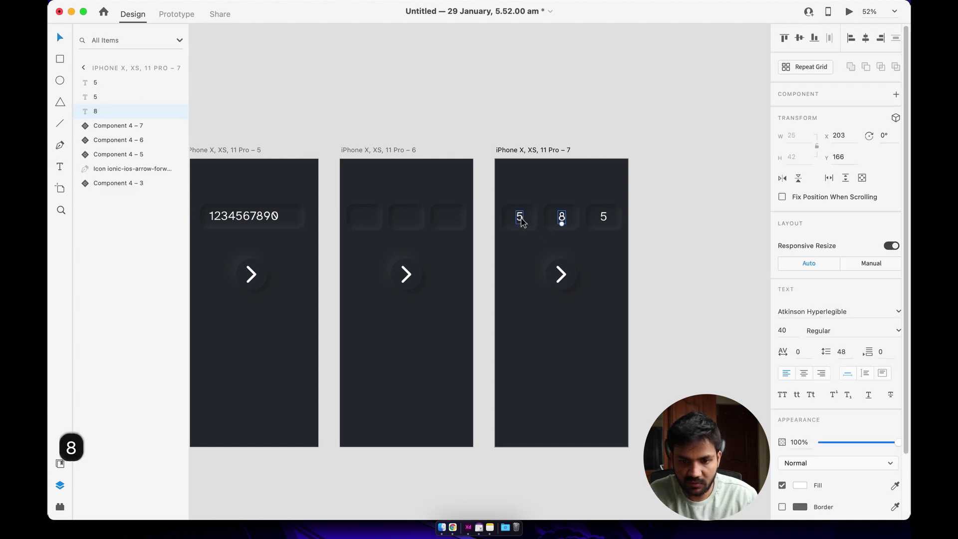
{"action": "left_click", "coordinate": [522, 218]}
{"action": "left_click", "coordinate": [562, 218], "text": "shift"}
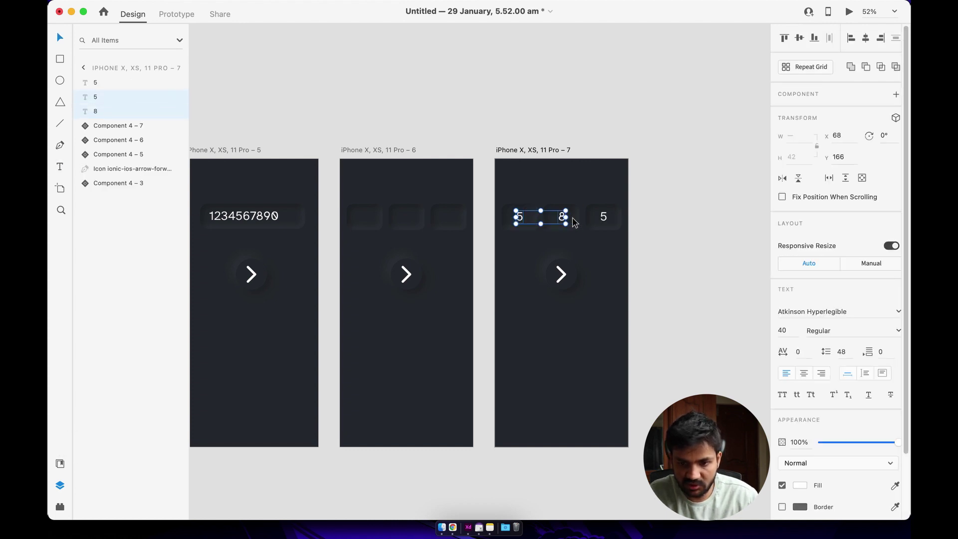
{"action": "key", "text": "Escape"}
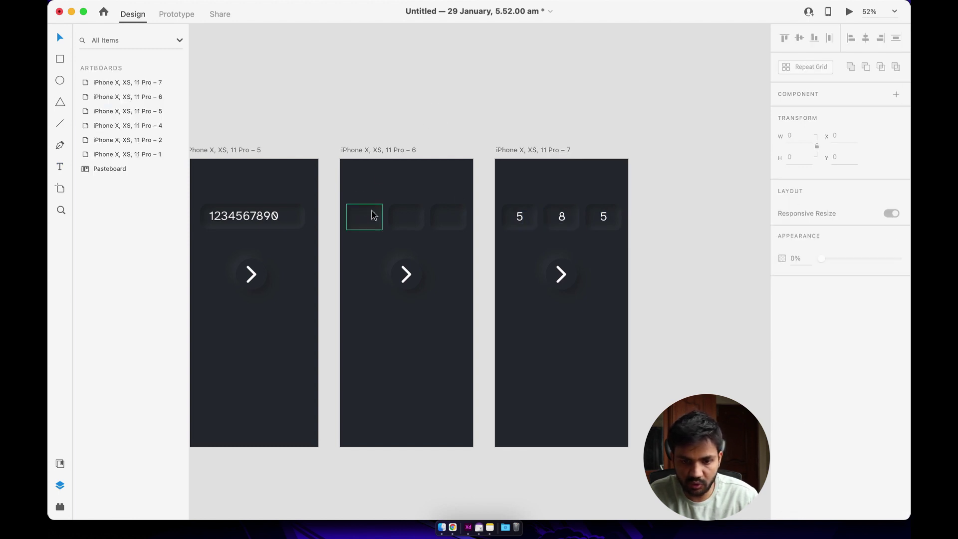
Link the first box on the iPhone X, XS, 11 Pro – 6 artboard to artboard 7 with a Tap Auto-Animate interaction, Ease Out, 0.2 s
{"action": "left_click", "coordinate": [364, 216]}
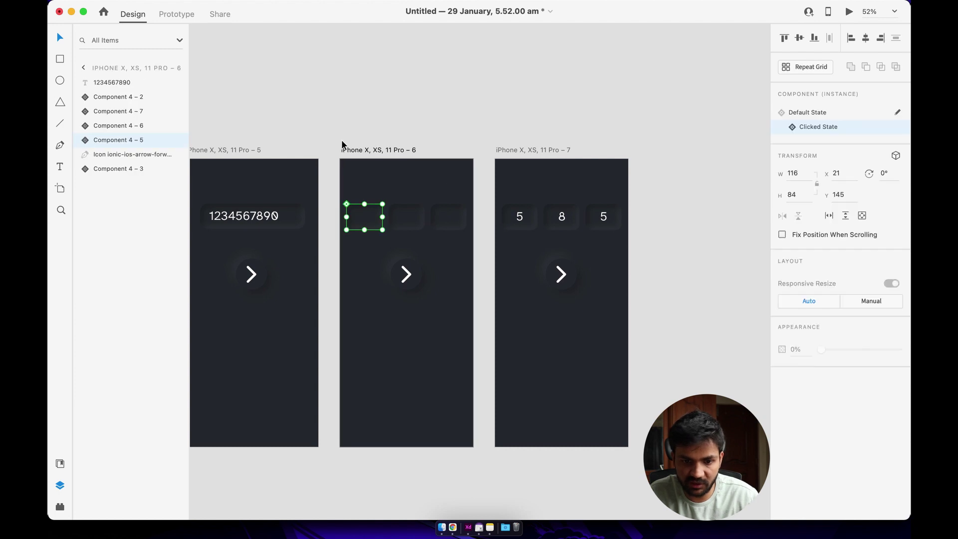
{"action": "left_click", "coordinate": [167, 15]}
{"action": "left_click_drag", "start_coordinate": [382, 217], "coordinate": [521, 264]}
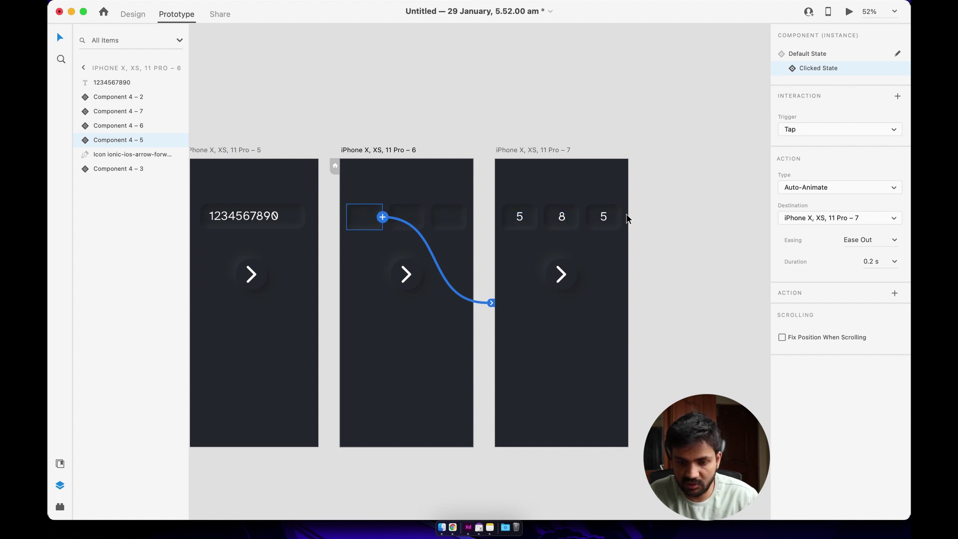
{"action": "left_click", "coordinate": [660, 230]}
Preview the prototype from iPhone X, XS, 11 Pro – 4, running through the number field, arrow button and first box, and close the preview
{"action": "scroll", "coordinate": [659, 232], "scroll_direction": "down", "scroll_amount": 3}
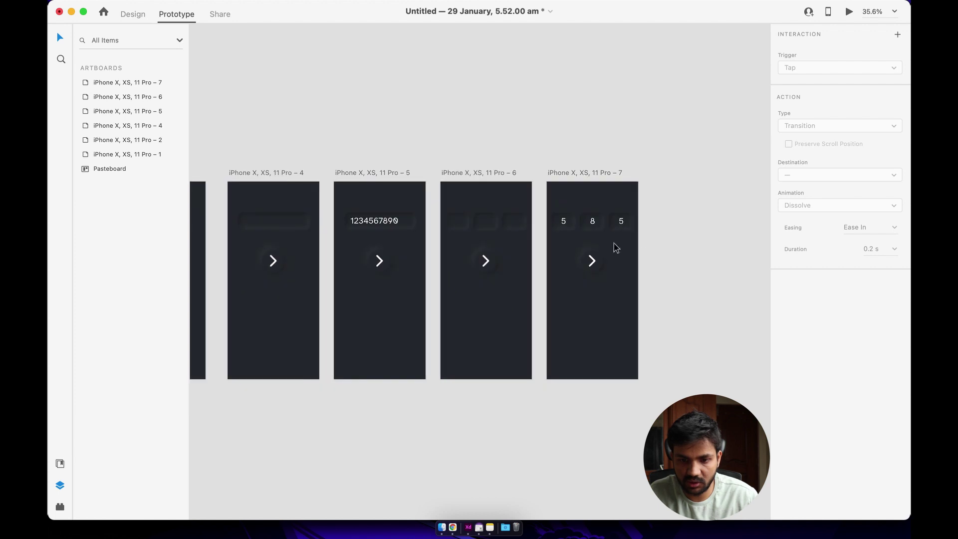
{"action": "left_click", "coordinate": [263, 174]}
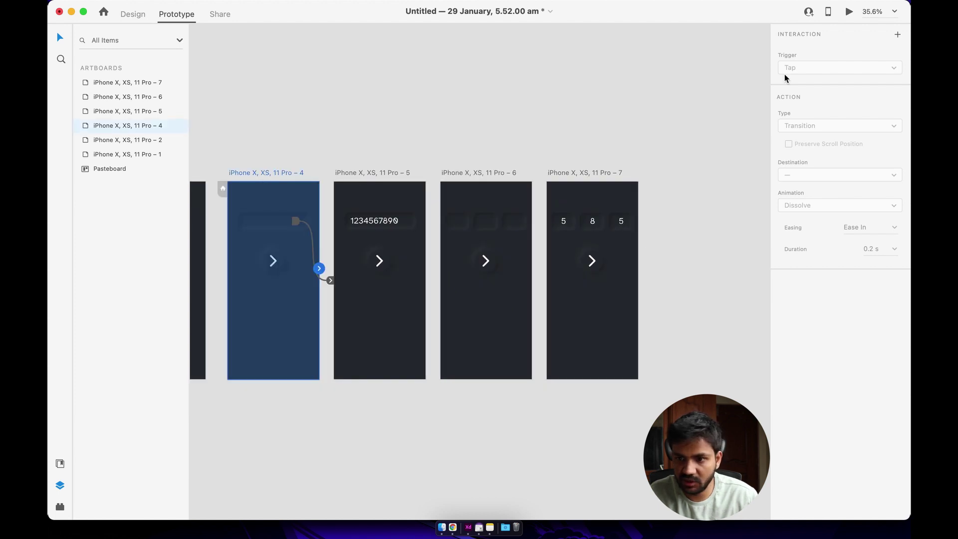
{"action": "left_click", "coordinate": [847, 13]}
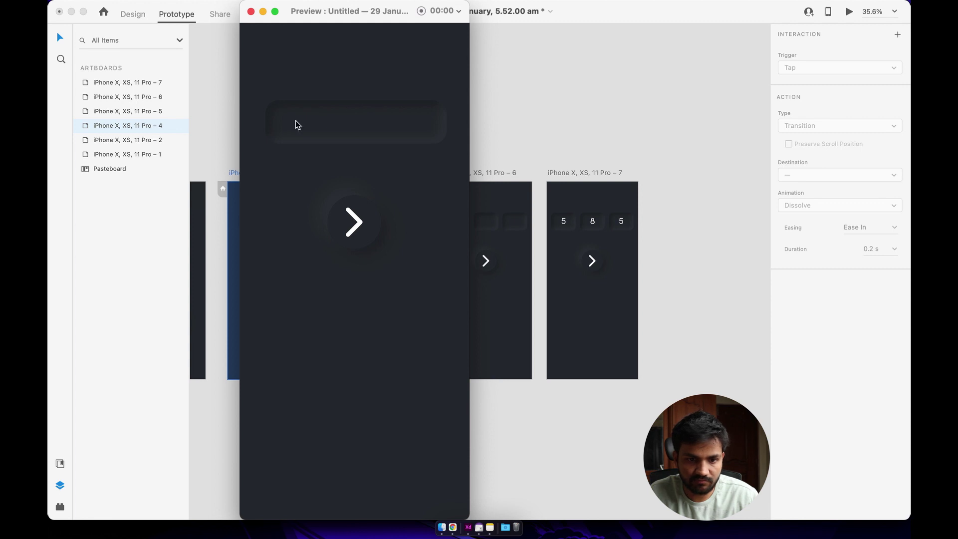
{"action": "left_click", "coordinate": [296, 125]}
{"action": "left_click", "coordinate": [352, 223]}
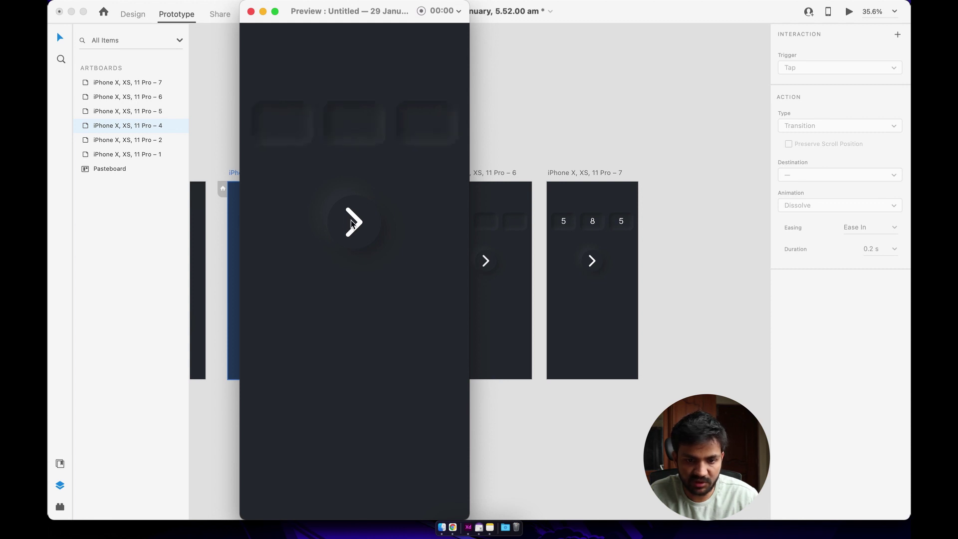
{"action": "left_click", "coordinate": [274, 129]}
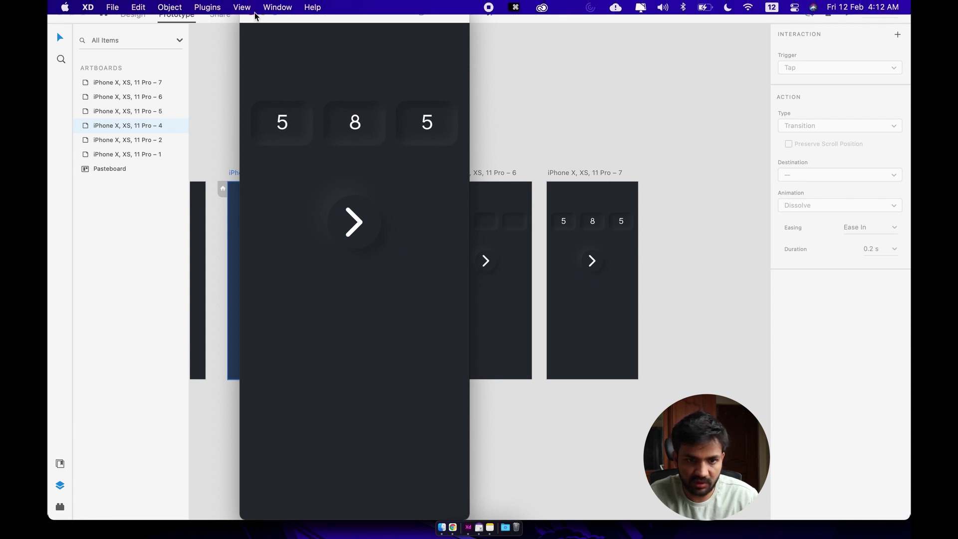
{"action": "left_click", "coordinate": [251, 11]}
{"action": "left_click", "coordinate": [564, 132]}
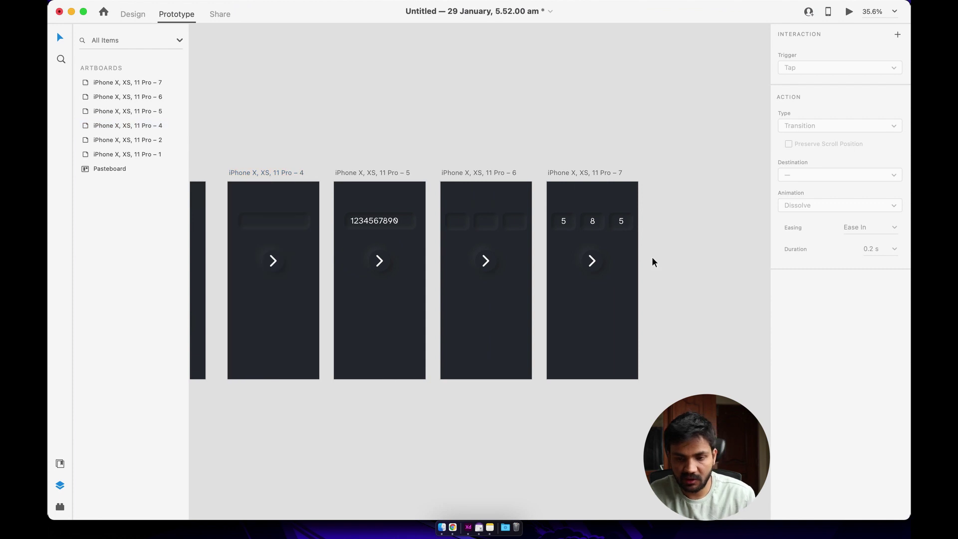
Duplicate the artboard iPhone X, XS, 11 Pro – 7 and switch to the design view
{"action": "scroll", "coordinate": [651, 256], "scroll_direction": "right", "scroll_amount": 5}
{"action": "left_click", "coordinate": [439, 169]}
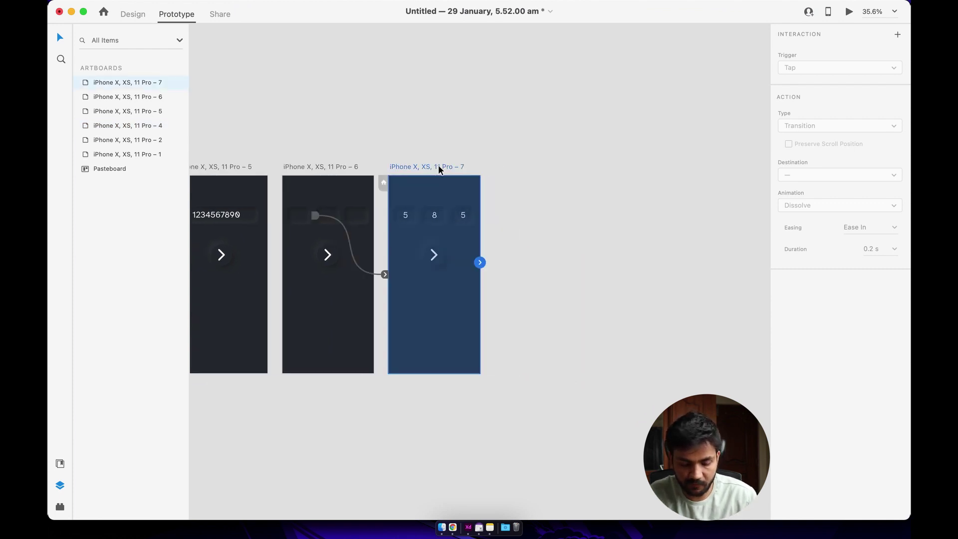
{"action": "key", "text": "super+d"}
{"action": "key", "text": "ctrl+Tab"}
Move the three boxes with their digits straight up off the duplicated artboard onto the pasteboard, to Y -85
{"action": "left_click", "coordinate": [511, 199]}
{"action": "left_click_drag", "start_coordinate": [511, 199], "coordinate": [577, 222]}
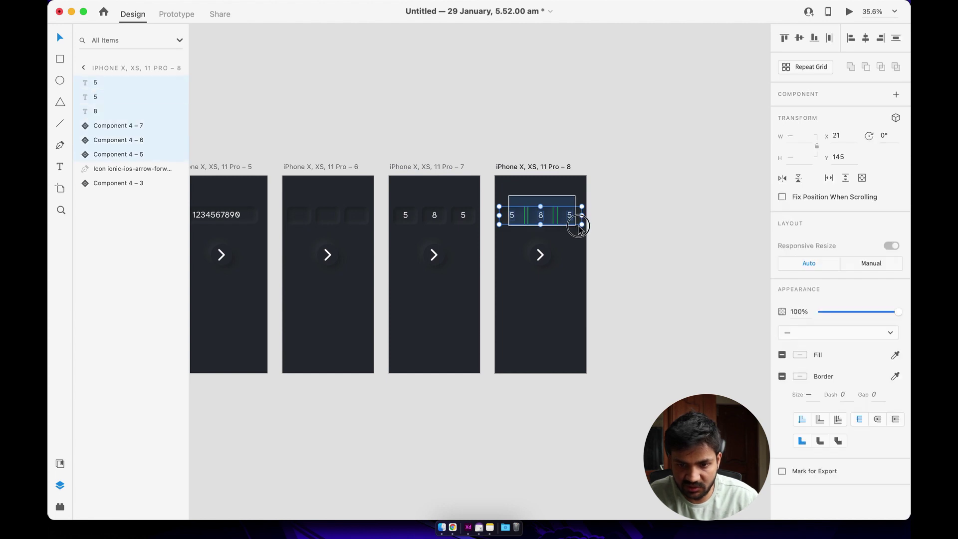
{"action": "left_click", "coordinate": [535, 214]}
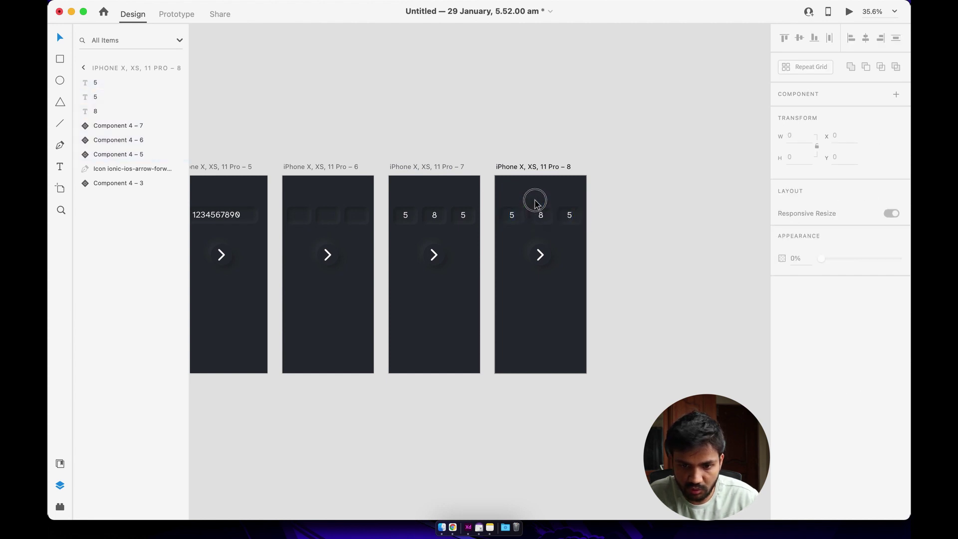
{"action": "key", "text": "shift+Up"}
{"action": "key", "text": "shift+Up"}
{"action": "key", "text": "shift+Up"}
{"action": "key", "text": "shift+Up"}
{"action": "key", "text": "shift+Up"}
{"action": "key", "text": "shift+Up"}
{"action": "key", "text": "shift+Up"}
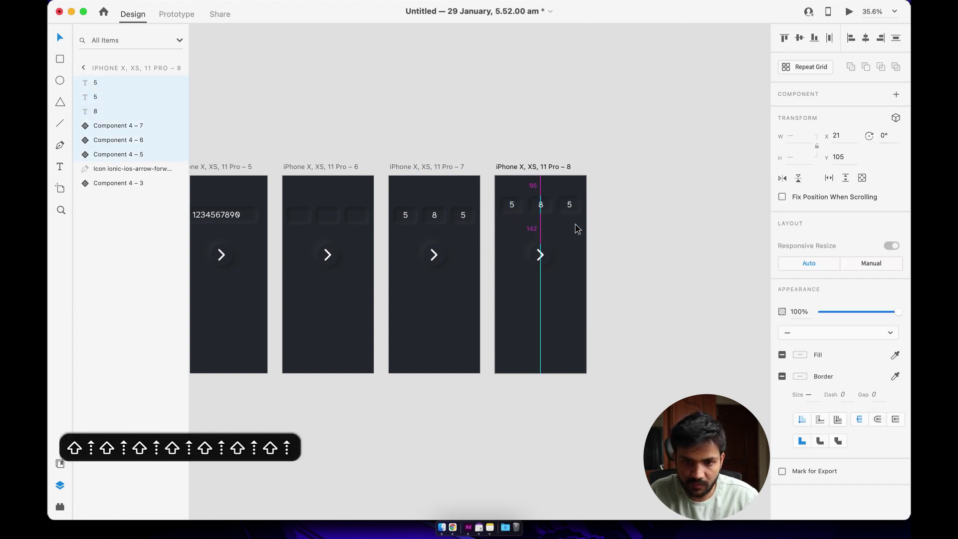
{"action": "key", "text": "shift+Up"}
{"action": "key", "text": "shift+Up"}
{"action": "key", "text": "shift+Up"}
{"action": "key", "text": "shift+Up"}
{"action": "key", "text": "shift+Up"}
{"action": "key", "text": "shift+Up"}
{"action": "key", "text": "shift+Up"}
{"action": "key", "text": "shift+Up"}
{"action": "key", "text": "shift+Up"}
{"action": "key", "text": "shift+Up"}
{"action": "key", "text": "shift+Up"}
{"action": "key", "text": "shift+Up"}
{"action": "key", "text": "shift+Up"}
{"action": "key", "text": "shift+Up"}
{"action": "key", "text": "shift+Up"}
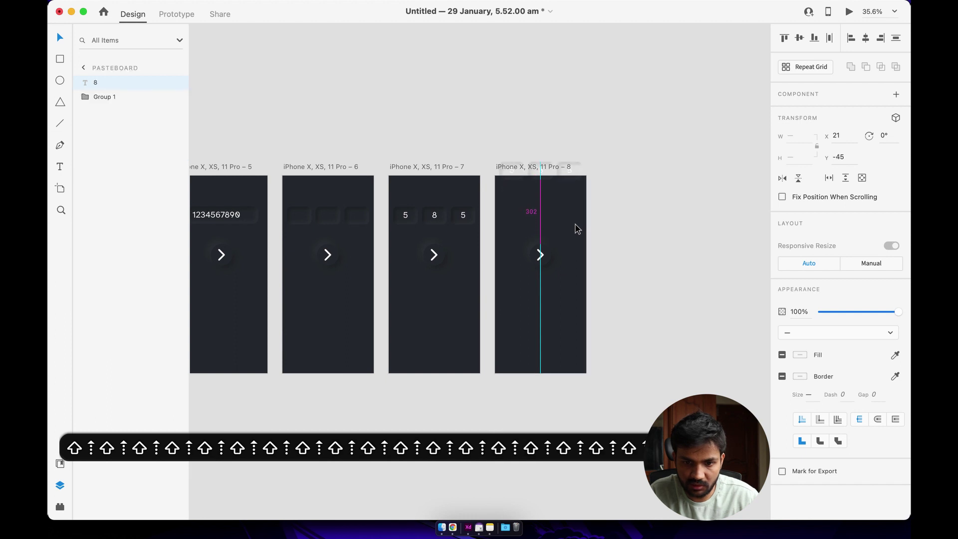
{"action": "key", "text": "shift+Up"}
{"action": "key", "text": "shift+Up"}
{"action": "key", "text": "shift+Up"}
{"action": "key", "text": "shift+Up"}
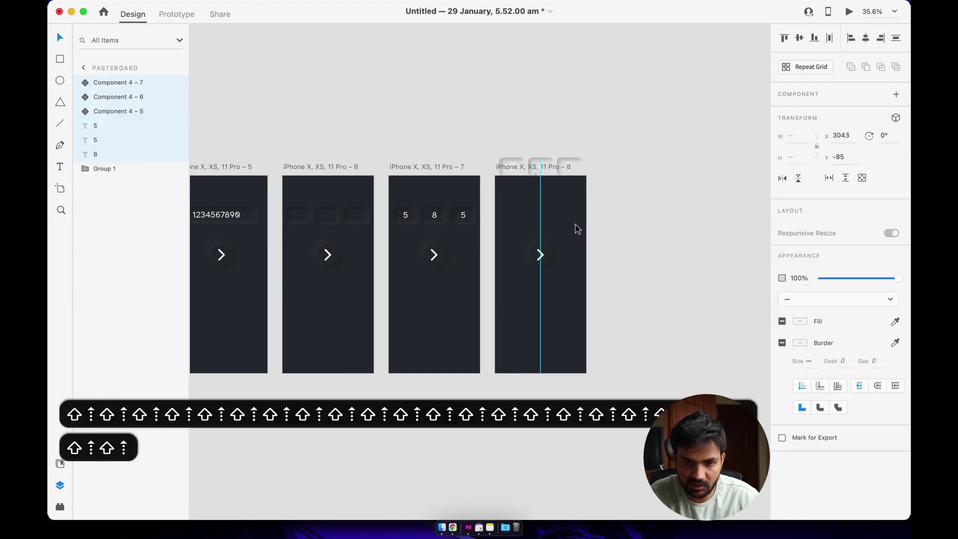
Move the white arrow icon horizontally off the right edge of the duplicated artboard, to X 3480 on the pasteboard
{"action": "left_click", "coordinate": [540, 254]}
{"action": "key", "text": "shift+Right"}
{"action": "key", "text": "shift+Right"}
{"action": "key", "text": "shift+Right"}
{"action": "key", "text": "shift+Right"}
{"action": "key", "text": "shift+Right"}
{"action": "key", "text": "shift+Right"}
{"action": "key", "text": "shift+Right"}
{"action": "key", "text": "shift+Right"}
{"action": "key", "text": "shift+Right"}
{"action": "key", "text": "shift+Right"}
{"action": "key", "text": "shift+Right"}
{"action": "key", "text": "shift+Right"}
{"action": "key", "text": "shift+Right"}
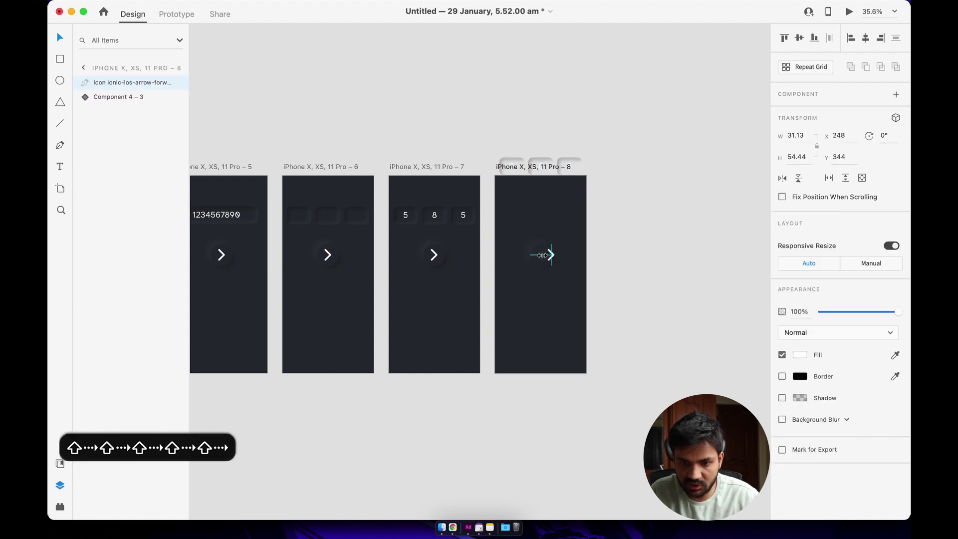
{"action": "key", "text": "shift+Right"}
{"action": "key", "text": "shift+Right"}
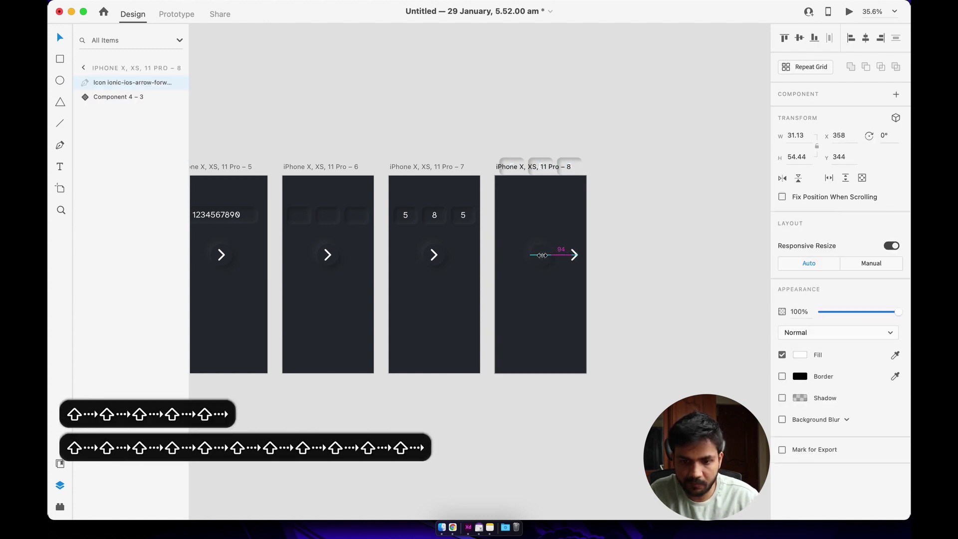
{"action": "key", "text": "shift+Right"}
{"action": "key", "text": "shift+Right"}
{"action": "key", "text": "shift+Right"}
{"action": "key", "text": "shift+Right"}
{"action": "key", "text": "shift+Right"}
{"action": "key", "text": "shift+Right"}
{"action": "key", "text": "shift+Right"}
{"action": "key", "text": "shift+Right"}
{"action": "key", "text": "shift+Right"}
{"action": "key", "text": "shift+Right"}
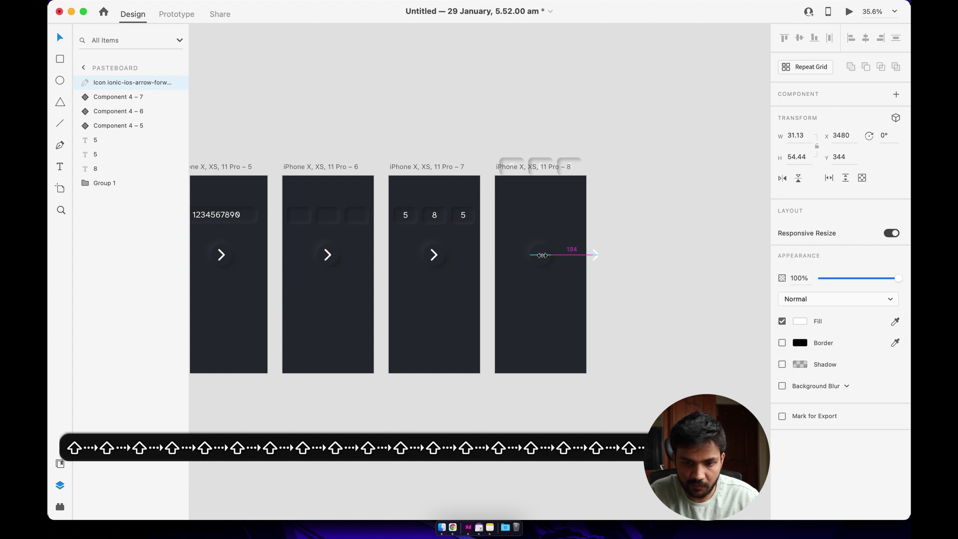
Enlarge the button component from its centre to about 1110 × 1110 so it covers the whole iPhone X, XS, 11 Pro – 8 artboard
{"action": "left_click", "coordinate": [547, 263]}
{"action": "left_click_drag", "start_coordinate": [553, 267], "coordinate": [630, 327]}
{"action": "left_click_drag", "start_coordinate": [632, 329], "coordinate": [724, 373]}
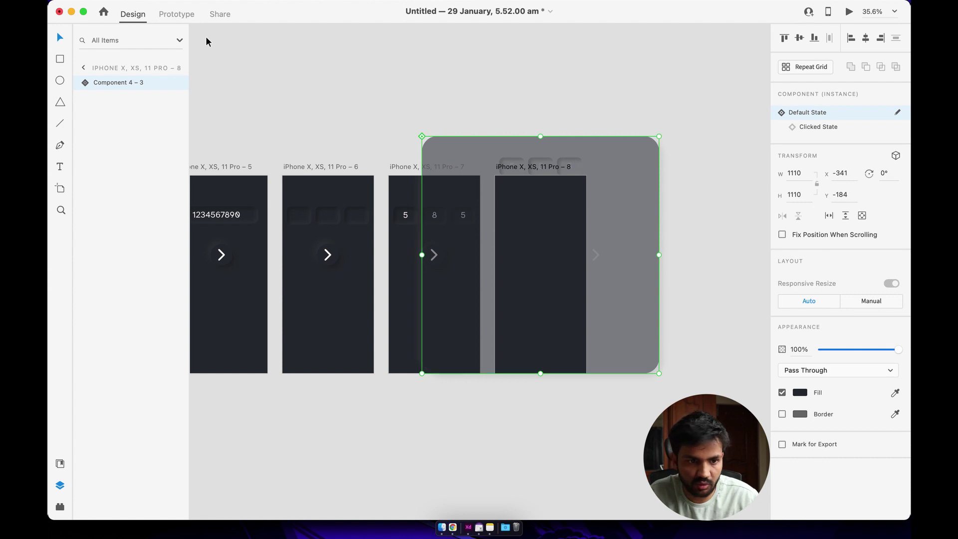
Set the corner radius of the enlarged button's Base, light and shadow layers to 1000
{"action": "left_click", "coordinate": [86, 85]}
{"action": "left_click", "coordinate": [102, 98]}
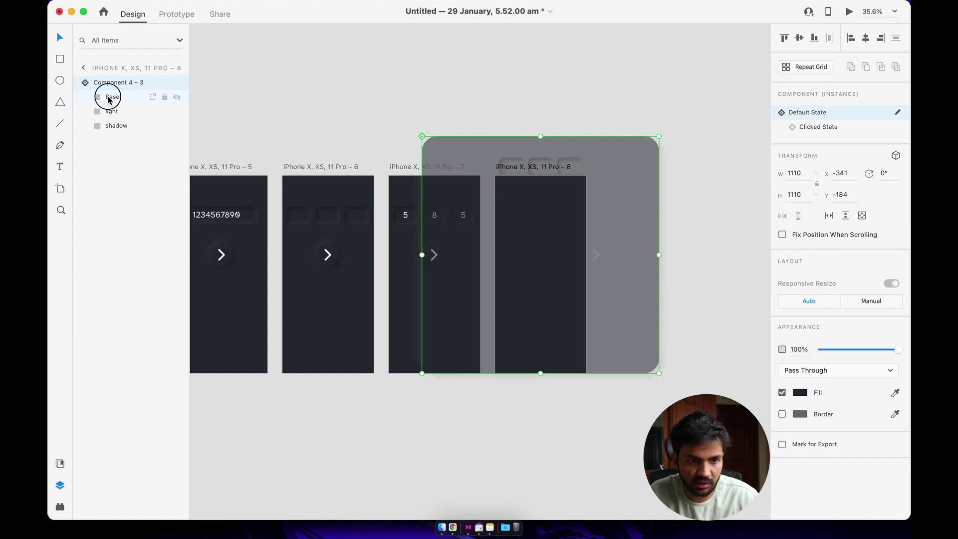
{"action": "left_click", "coordinate": [117, 126], "text": "shift"}
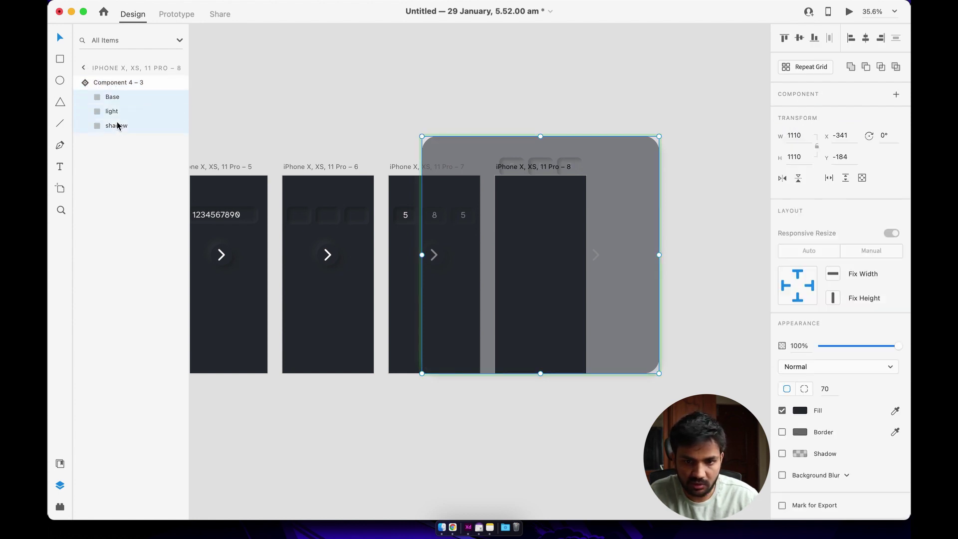
{"action": "left_click", "coordinate": [829, 389]}
{"action": "type", "text": "1000"}
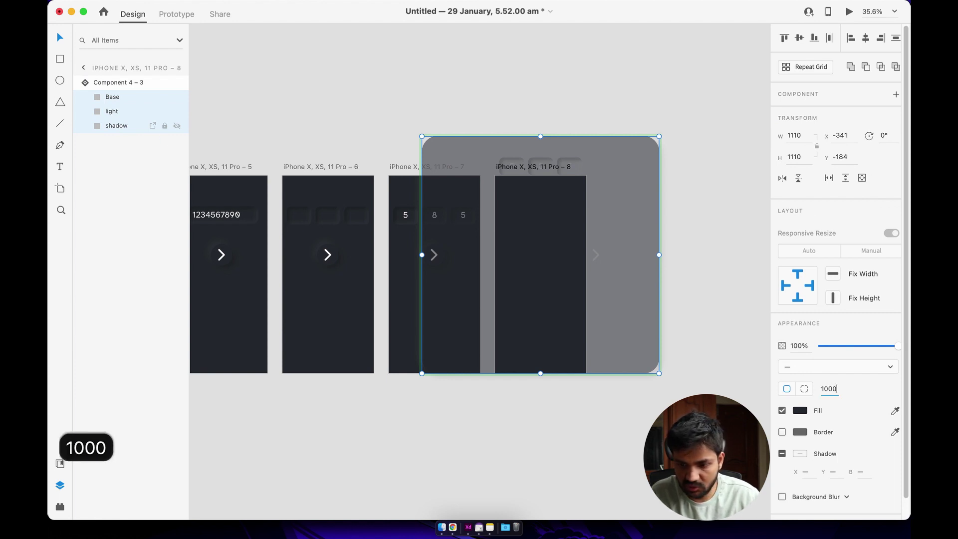
{"action": "key", "text": "Return"}
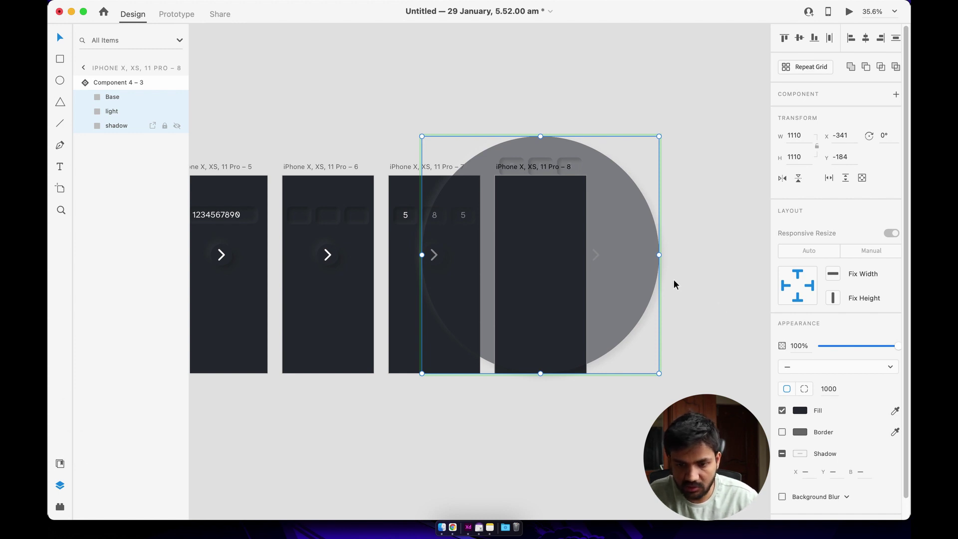
Enlarge the circular button layers further to about 1254 × 1254 and set their corner radius to 1500
{"action": "left_click_drag", "start_coordinate": [657, 365], "coordinate": [698, 388]}
{"action": "left_click", "coordinate": [826, 388]}
{"action": "type", "text": "1"}
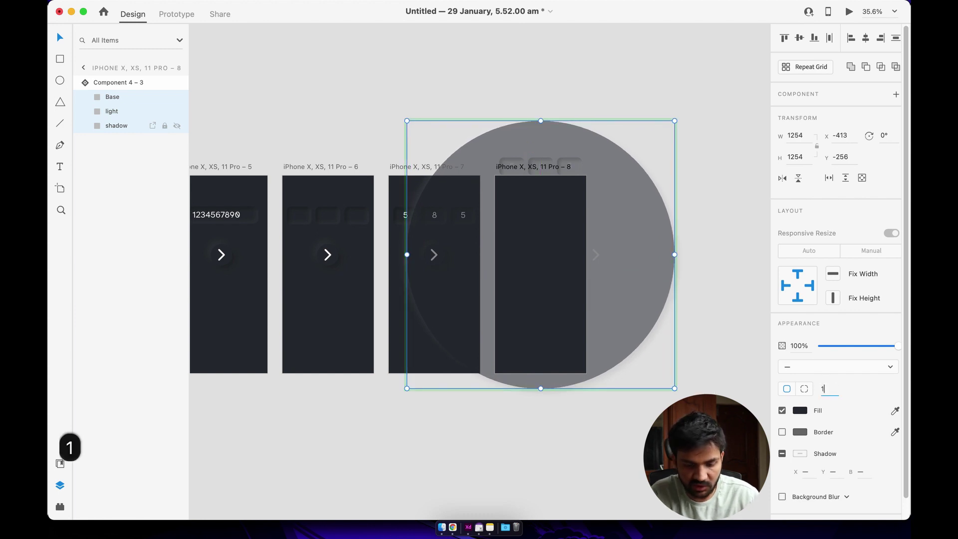
{"action": "type", "text": "500"}
{"action": "key", "text": "Return"}
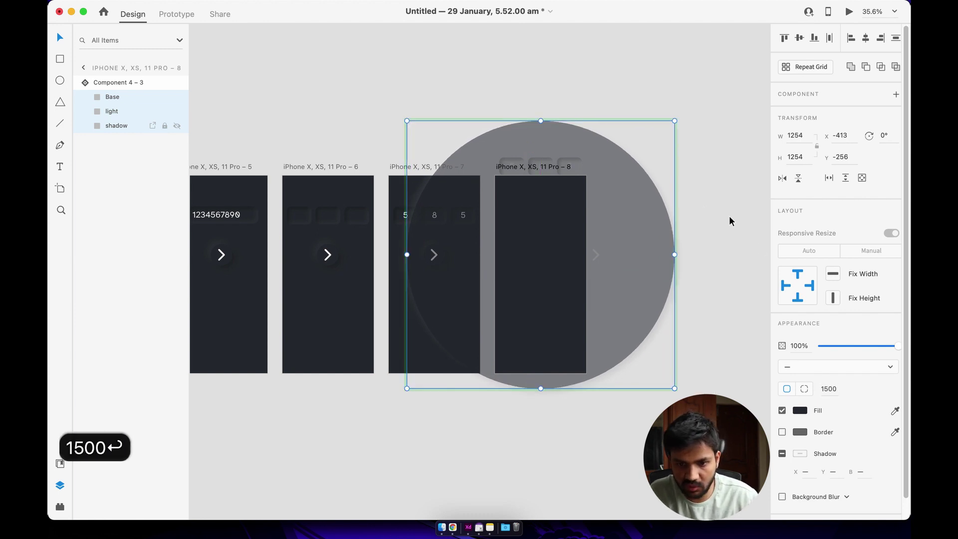
{"action": "key", "text": "Delete"}
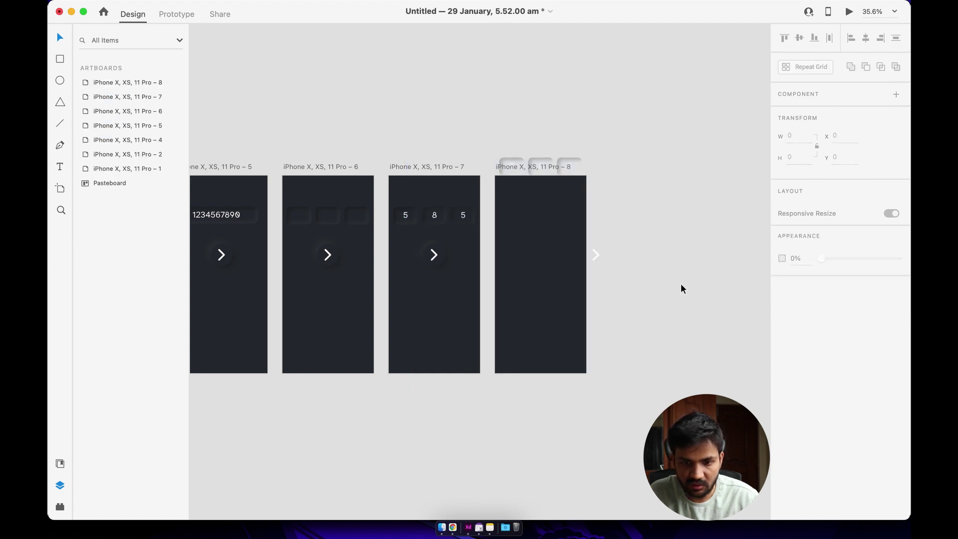
Link the round button on iPhone X, XS, 11 Pro – 7 to artboard 8 with a Tap Auto-Animate interaction, Ease Out, 0.2 s
{"action": "left_click", "coordinate": [442, 171]}
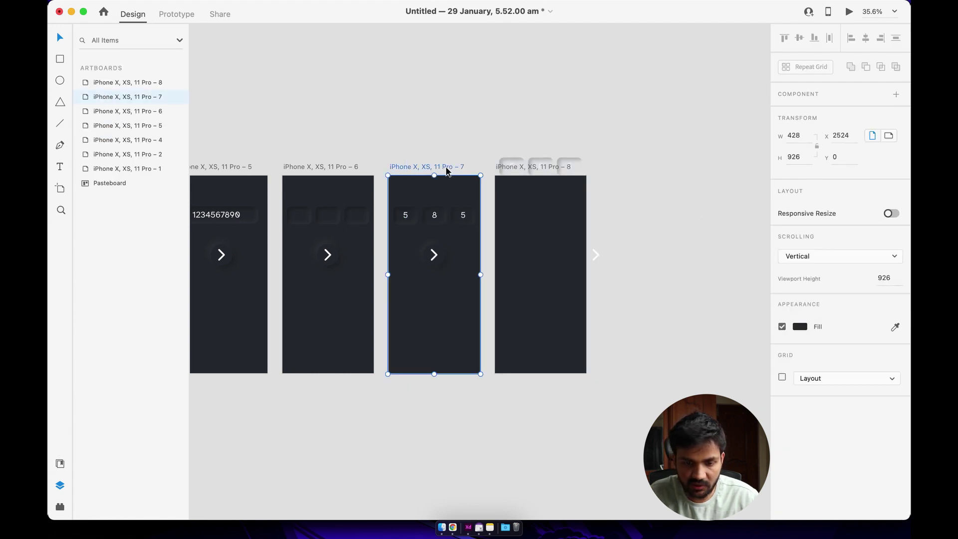
{"action": "left_click", "coordinate": [175, 15]}
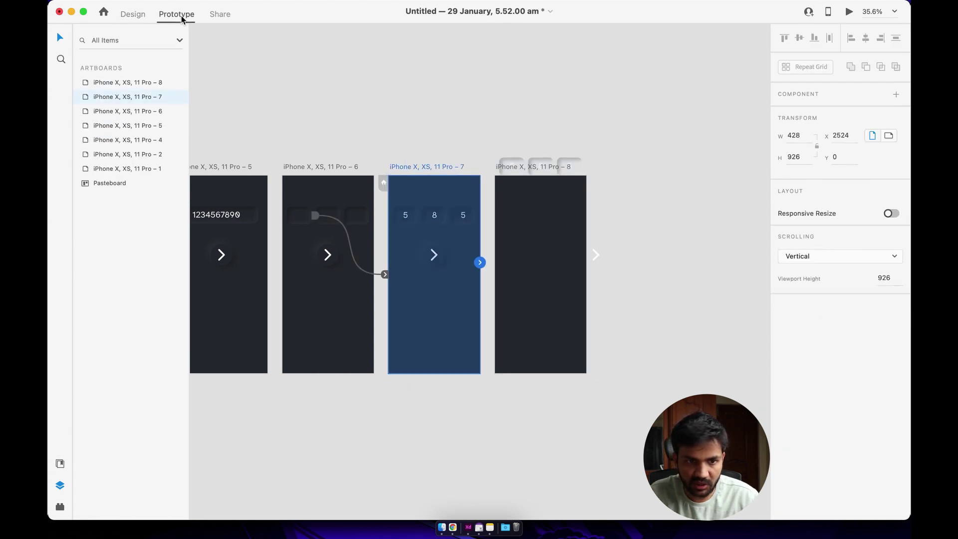
{"action": "left_click", "coordinate": [435, 256]}
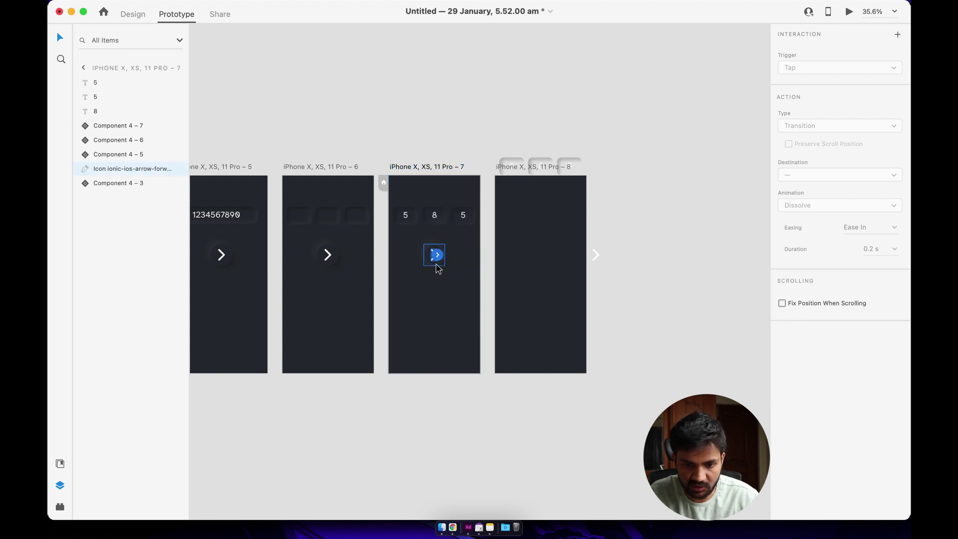
{"action": "left_click", "coordinate": [437, 260]}
{"action": "left_click_drag", "start_coordinate": [444, 254], "coordinate": [508, 289]}
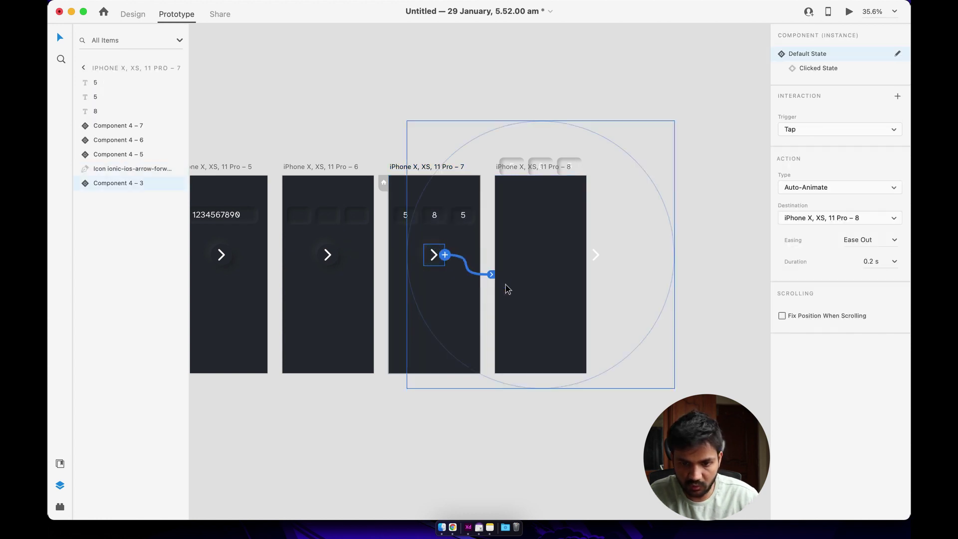
{"action": "left_click", "coordinate": [380, 120]}
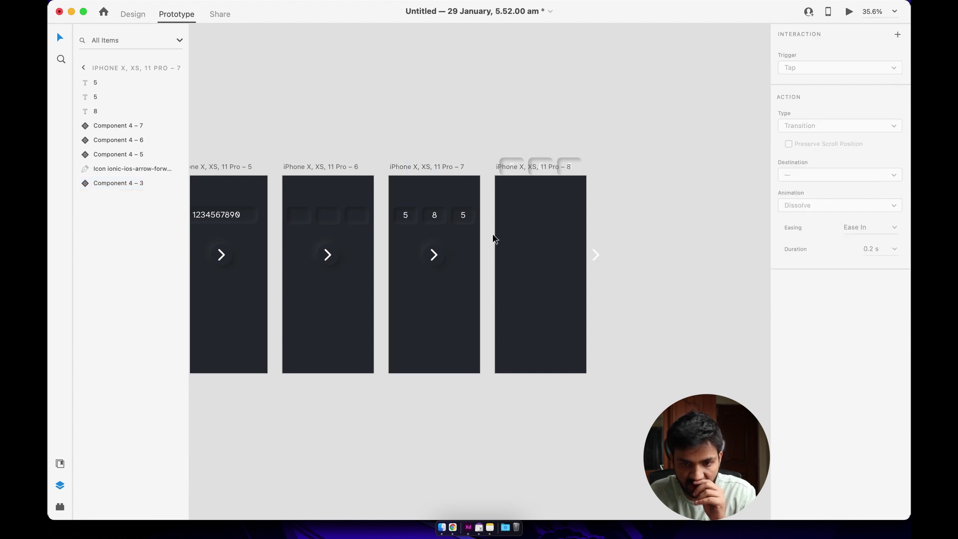
Check the round button's link, preview its tap transition from iPhone X, XS, 11 Pro – 7, and close the preview
{"action": "left_click", "coordinate": [443, 257]}
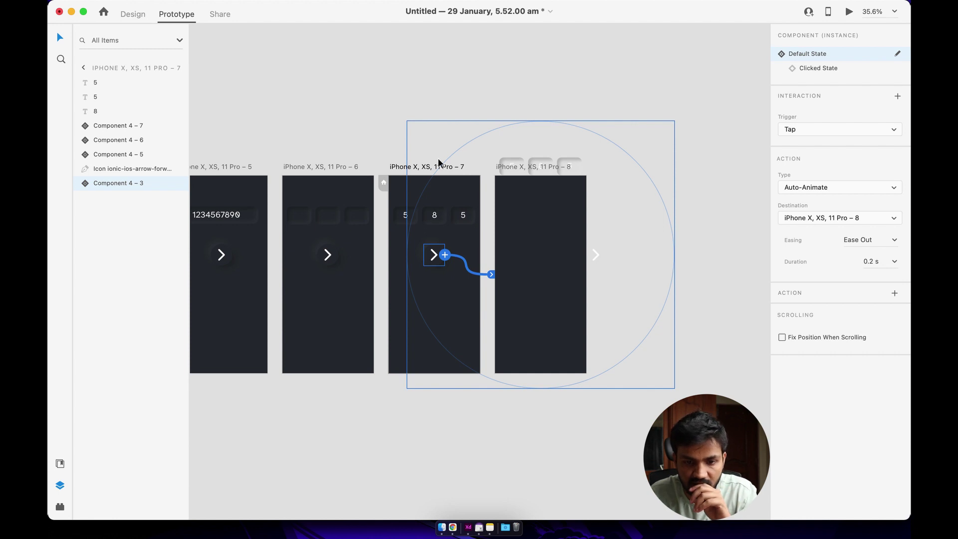
{"action": "left_click", "coordinate": [403, 165]}
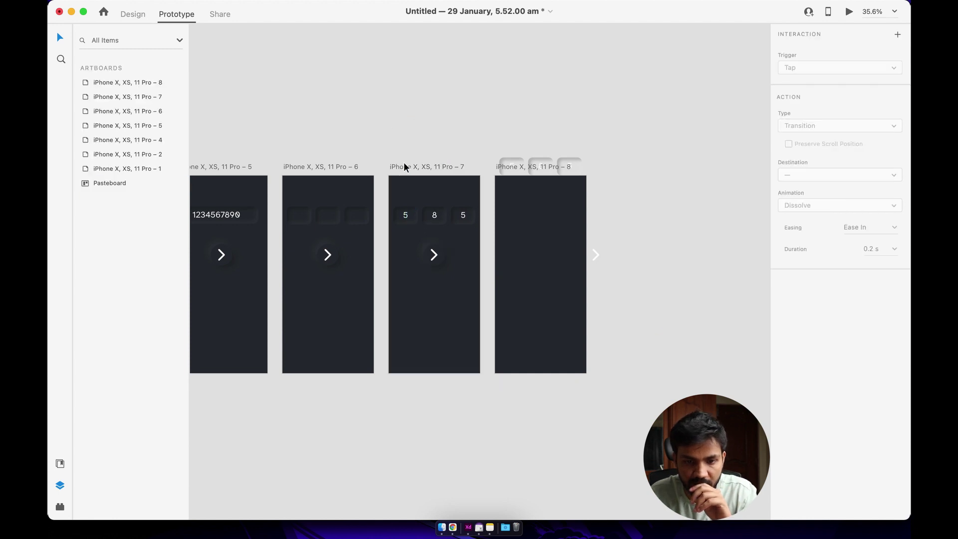
{"action": "left_click", "coordinate": [847, 13]}
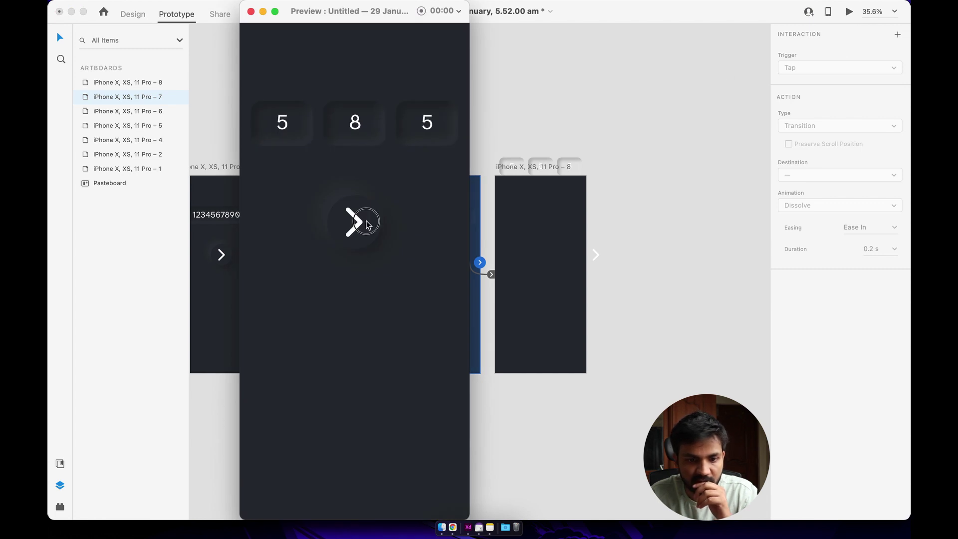
{"action": "left_click", "coordinate": [366, 220]}
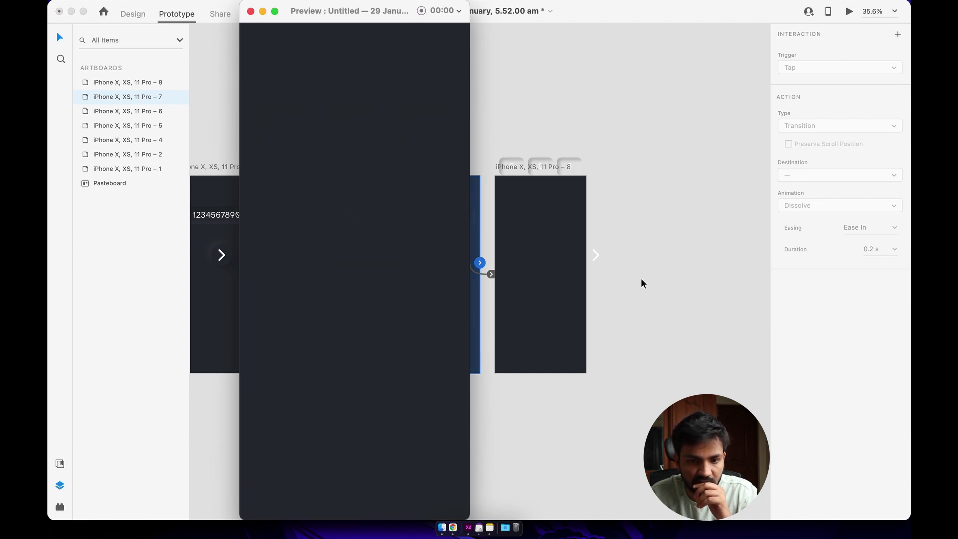
{"action": "left_click", "coordinate": [251, 11]}
Compare the round button's component layer on iPhone X, XS, 11 Pro – 7 with the enlarged circle's layer on artboard 8
{"action": "scroll", "coordinate": [657, 258], "scroll_direction": "up", "scroll_amount": 2}
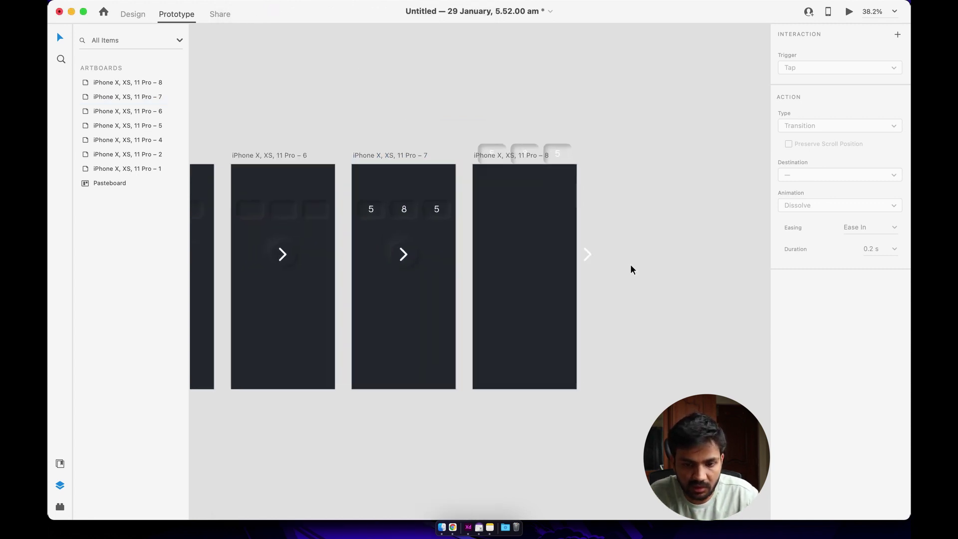
{"action": "left_click", "coordinate": [405, 257]}
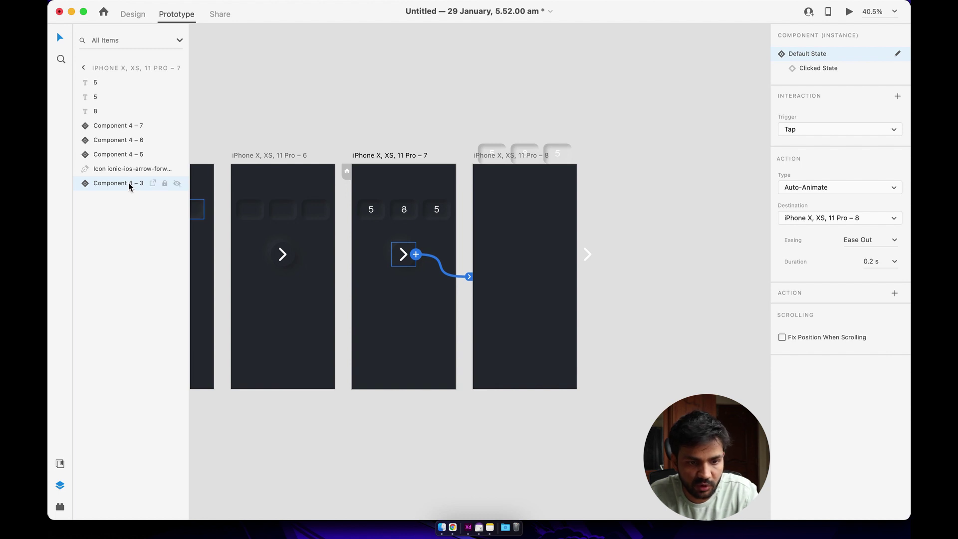
{"action": "left_click", "coordinate": [503, 221]}
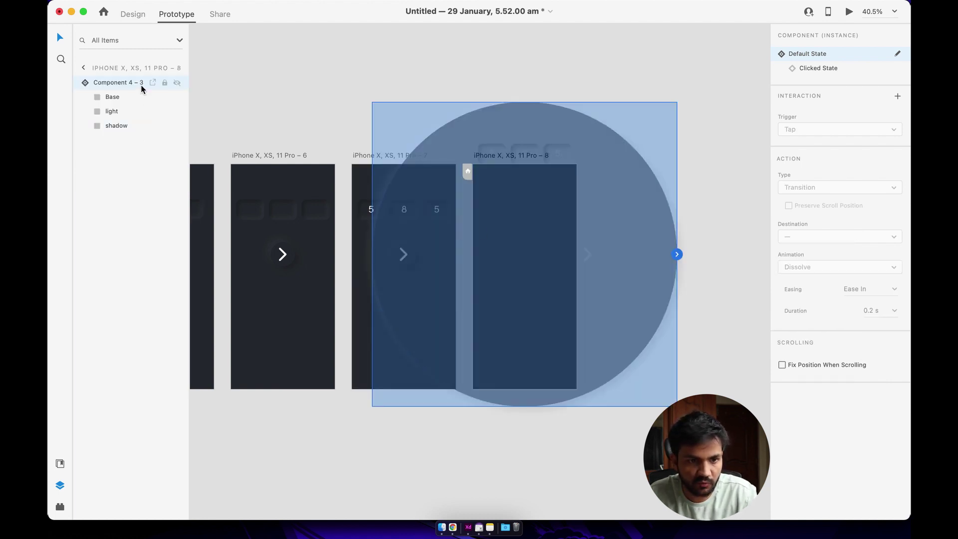
{"action": "left_click", "coordinate": [84, 69]}
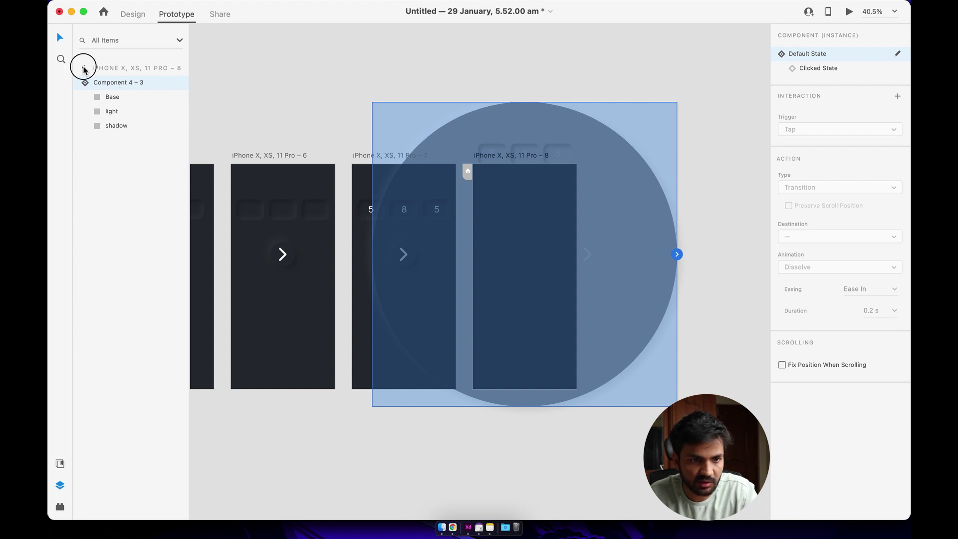
Set the duration of the round button's Auto-Animate link from iPhone X, XS, 11 Pro – 7 to 1 s
{"action": "scroll", "coordinate": [546, 238], "scroll_direction": "down", "scroll_amount": 5}
{"action": "left_click", "coordinate": [500, 267]}
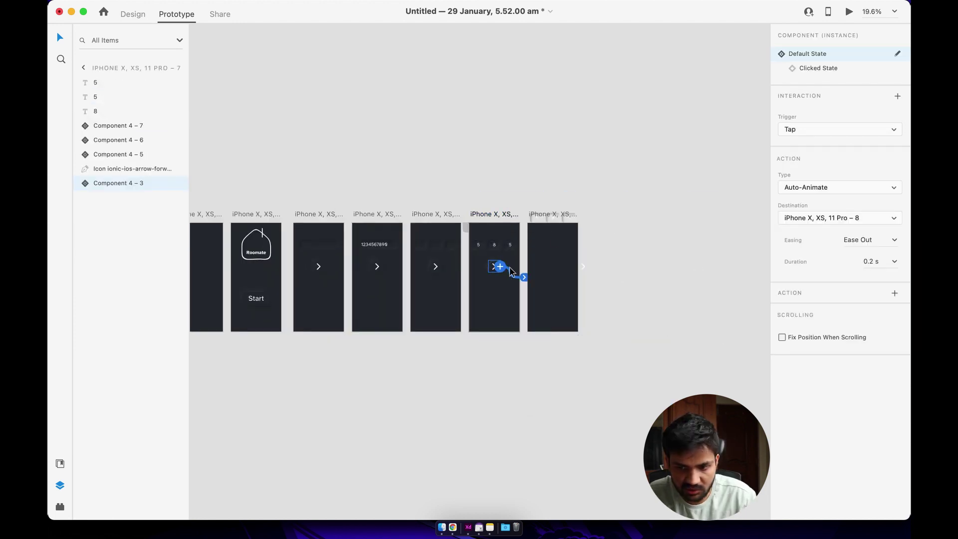
{"action": "left_click", "coordinate": [895, 262]}
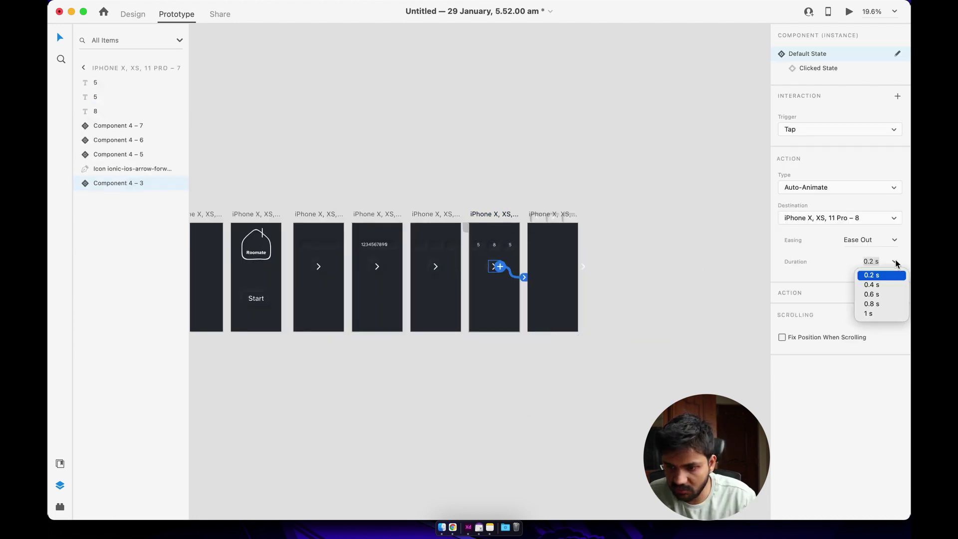
{"action": "left_click", "coordinate": [869, 314]}
{"action": "left_click", "coordinate": [583, 167]}
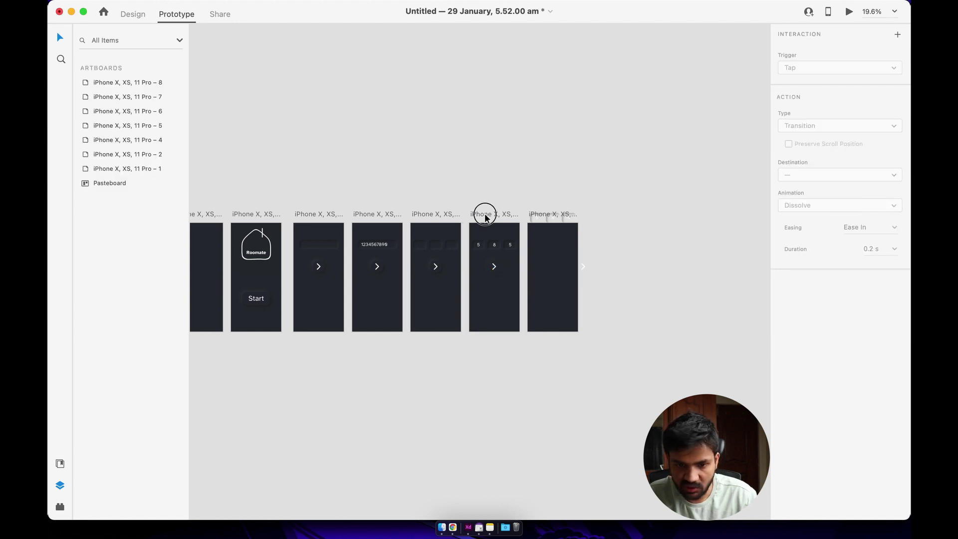
Preview the round button's tap transition from iPhone X, XS, 11 Pro – 7 twice, saving the document between the two runs
{"action": "left_click", "coordinate": [485, 214]}
{"action": "left_click", "coordinate": [848, 12]}
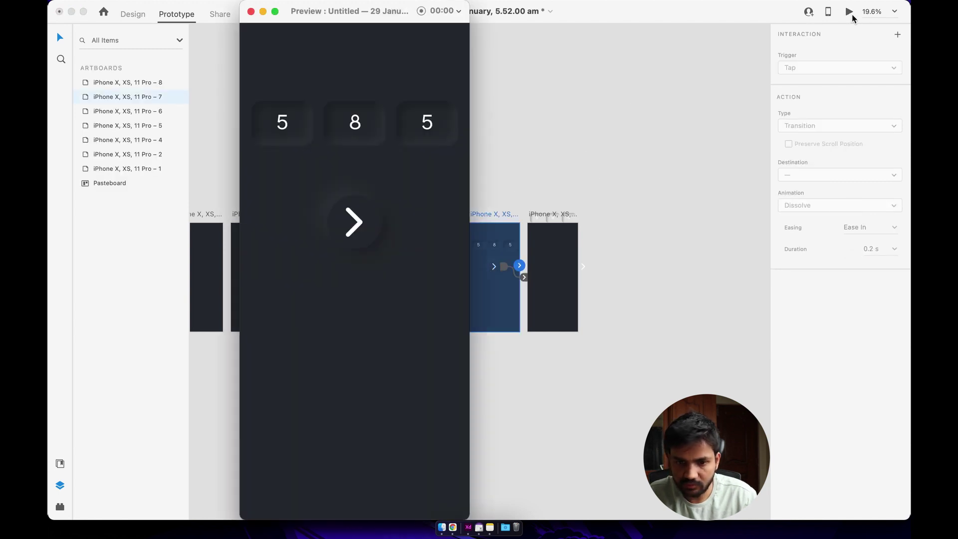
{"action": "left_click", "coordinate": [370, 220]}
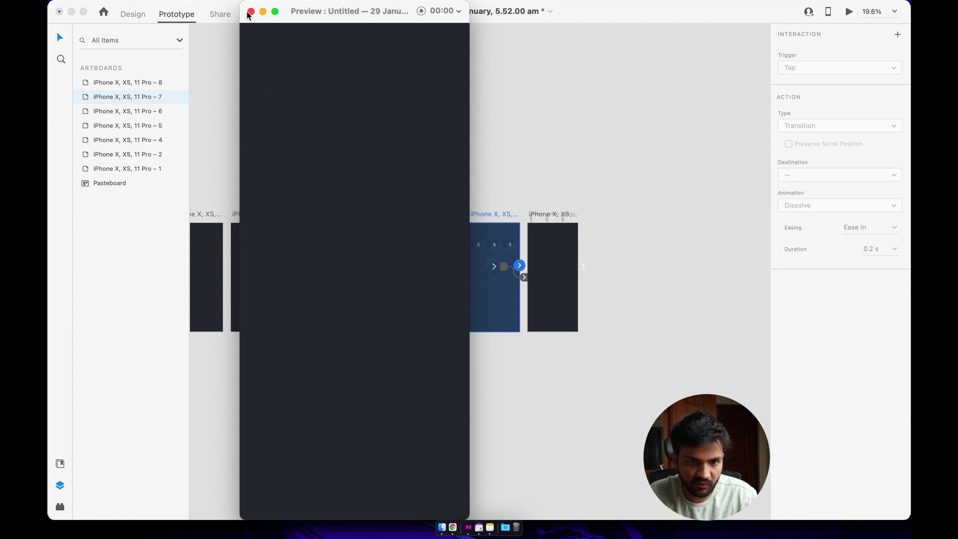
{"action": "left_click", "coordinate": [251, 12]}
{"action": "key", "text": "super+s"}
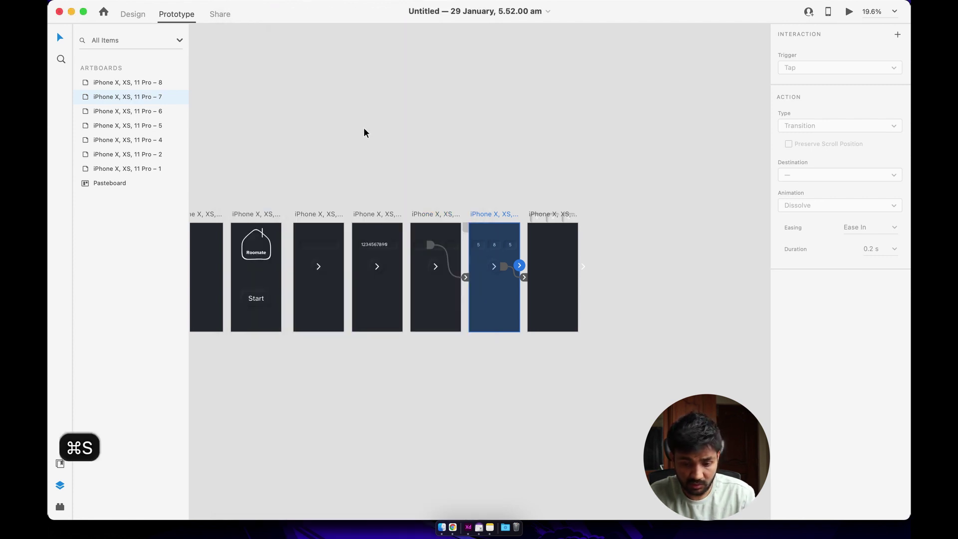
{"action": "left_click", "coordinate": [850, 12]}
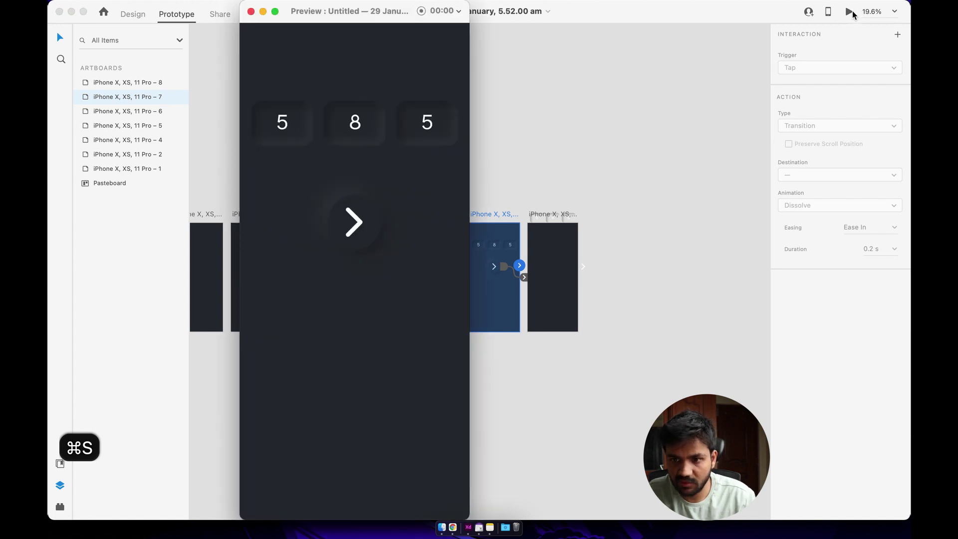
{"action": "left_click", "coordinate": [365, 215]}
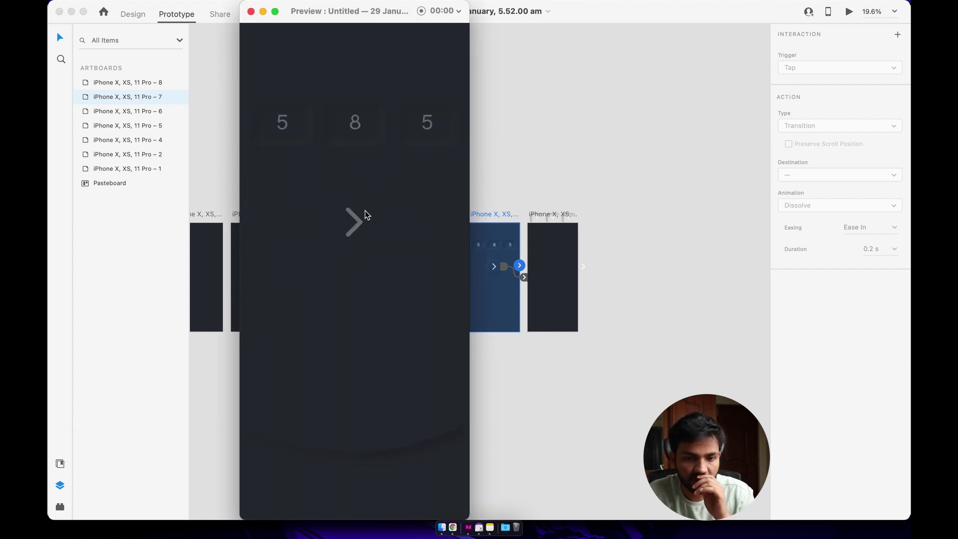
{"action": "left_click", "coordinate": [251, 12]}
Nudge the pasteboard arrow icon, three digit boxes and their digits down until the boxes overlap the upper edge of iPhone X, XS, 11 Pro – 8
{"action": "scroll", "coordinate": [547, 232], "scroll_direction": "up", "scroll_amount": 3}
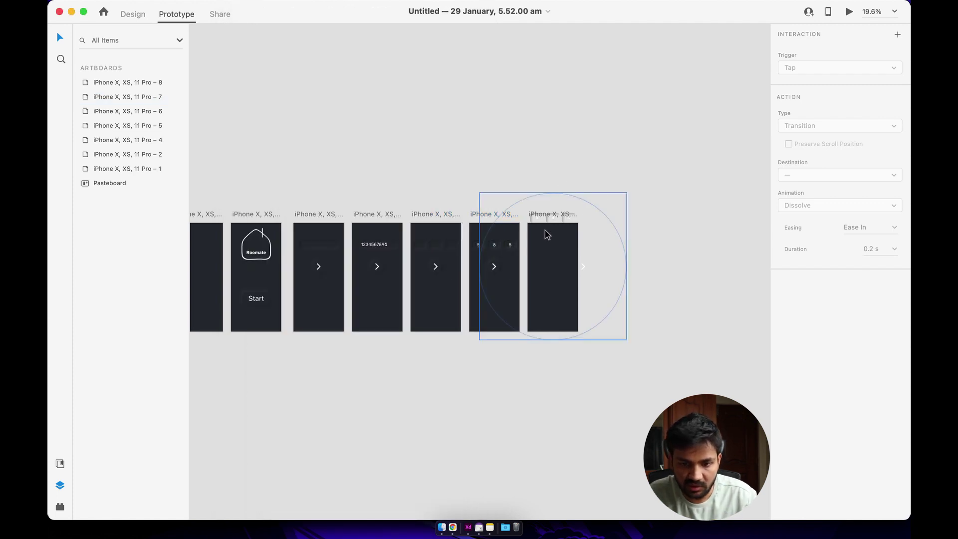
{"action": "left_click", "coordinate": [541, 225]}
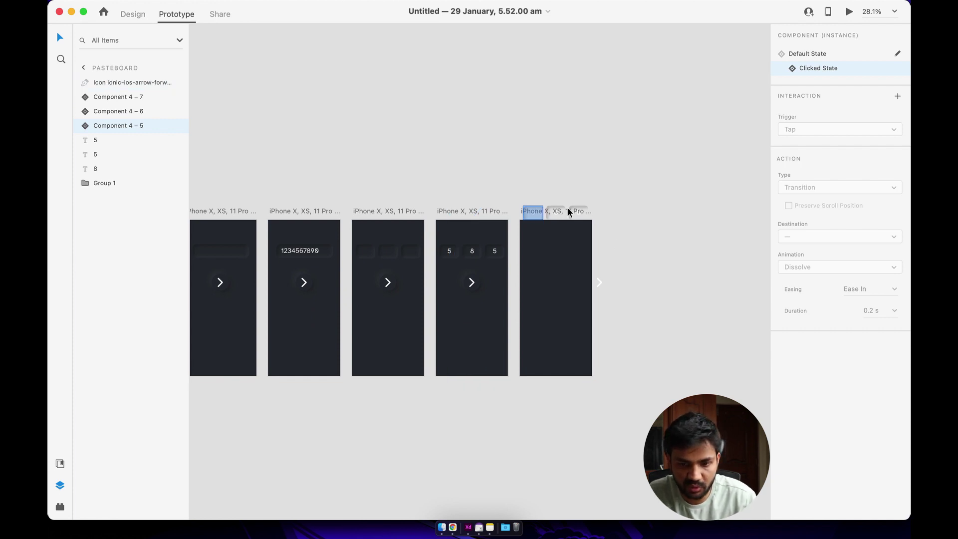
{"action": "scroll", "coordinate": [567, 207], "scroll_direction": "up", "scroll_amount": 3}
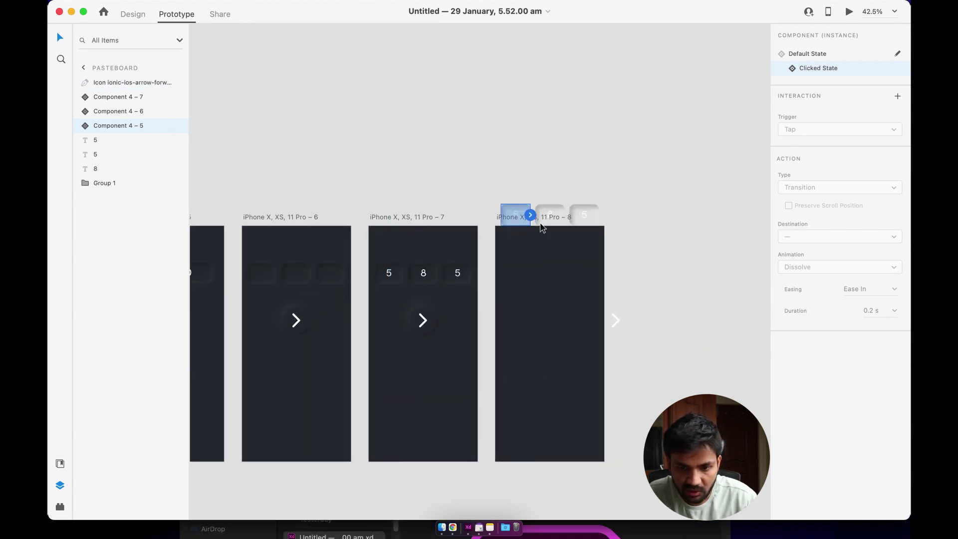
{"action": "left_click", "coordinate": [515, 218]}
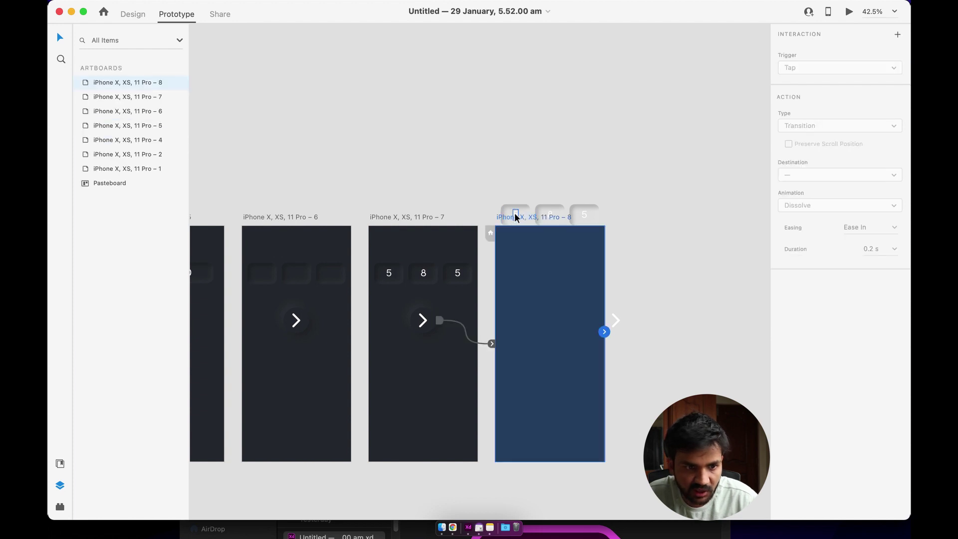
{"action": "left_click", "coordinate": [515, 220]}
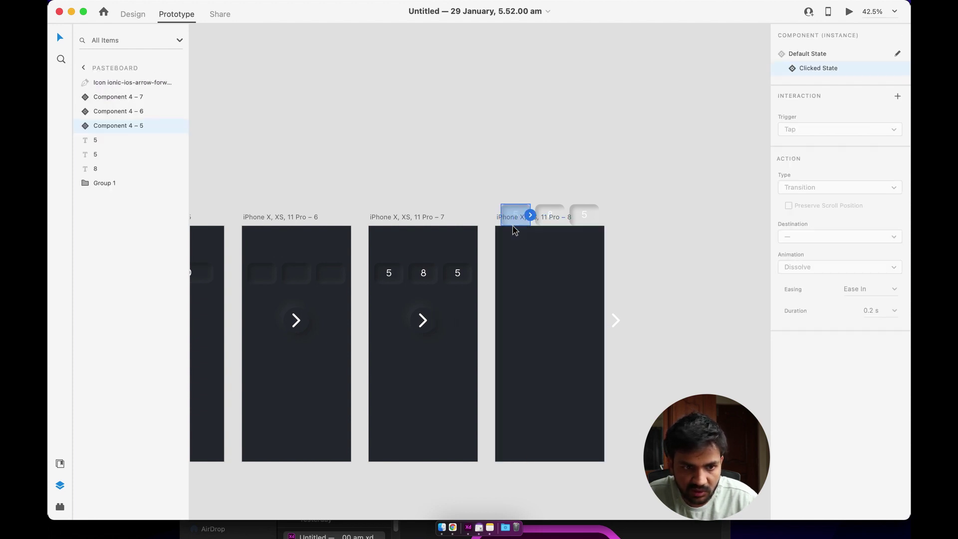
{"action": "left_click", "coordinate": [118, 83]}
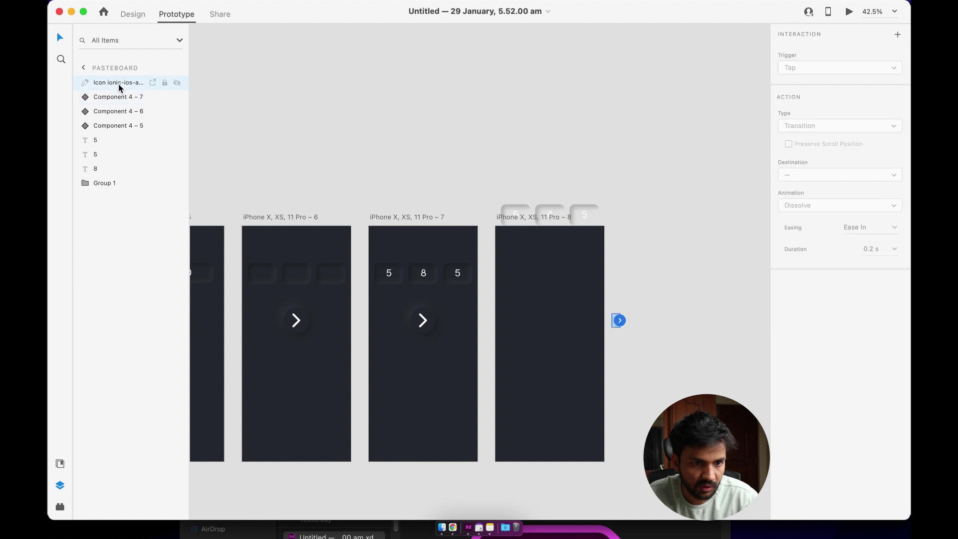
{"action": "key", "text": "shift+Down"}
{"action": "key", "text": "shift+Down"}
{"action": "key", "text": "shift+Down"}
{"action": "key", "text": "shift+Down"}
{"action": "key", "text": "shift+Down"}
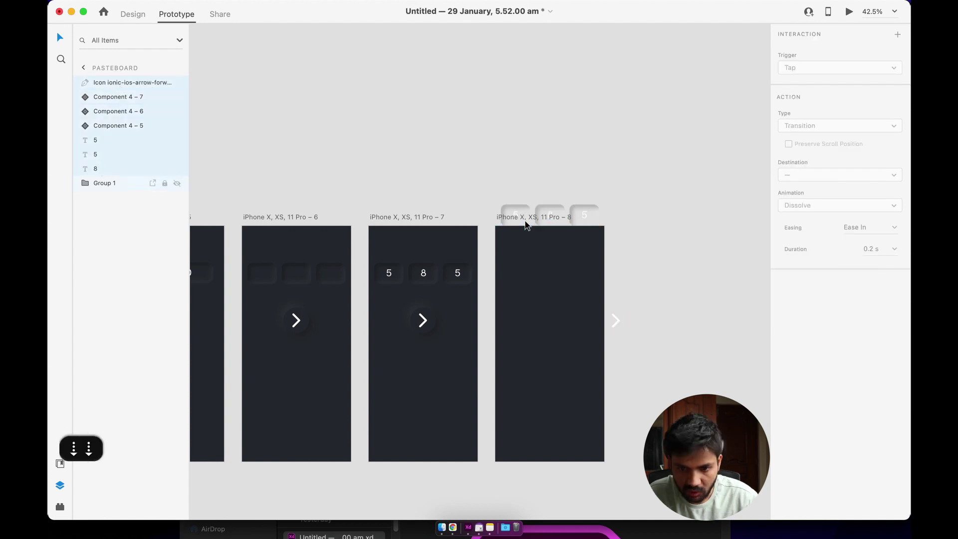
{"action": "key", "text": "shift+Down"}
{"action": "key", "text": "shift+Down"}
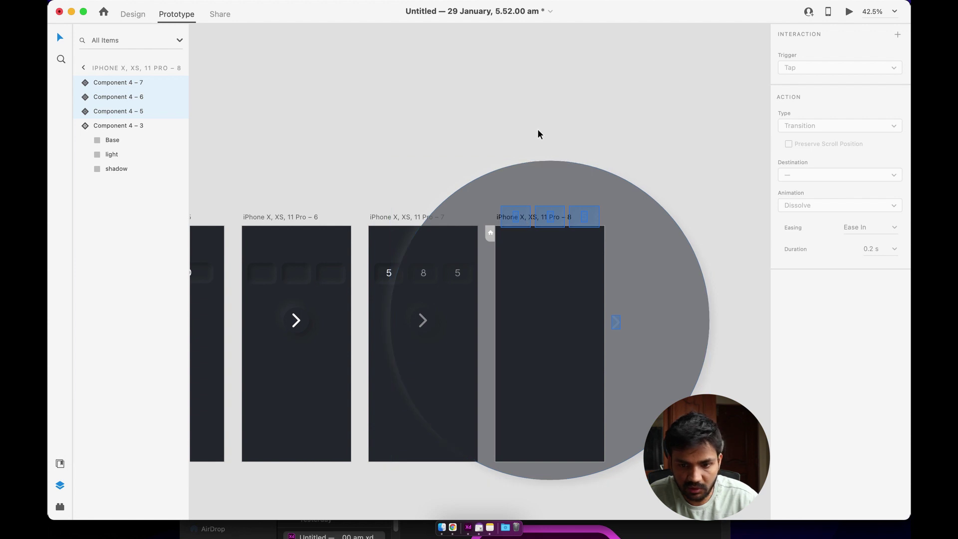
{"action": "left_click", "coordinate": [458, 148]}
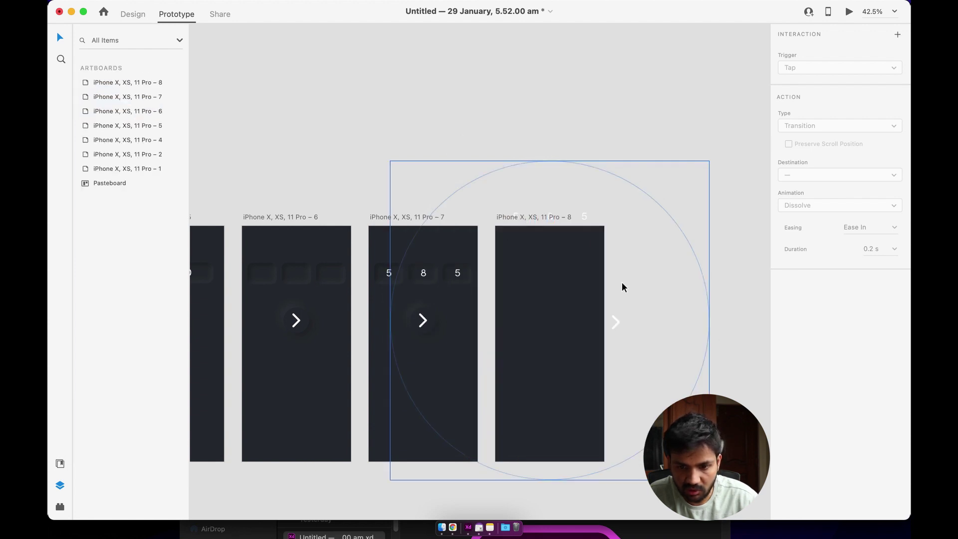
Nudge the stray arrow icon sideways until it overlaps the right edge of iPhone X, XS, 11 Pro – 8 and belongs to that artboard
{"action": "left_click", "coordinate": [616, 323]}
{"action": "key", "text": "shift+Left"}
{"action": "key", "text": "shift+Left"}
{"action": "key", "text": "shift+Left"}
{"action": "key", "text": "shift+Left"}
{"action": "key", "text": "shift+Left"}
{"action": "key", "text": "shift+Left"}
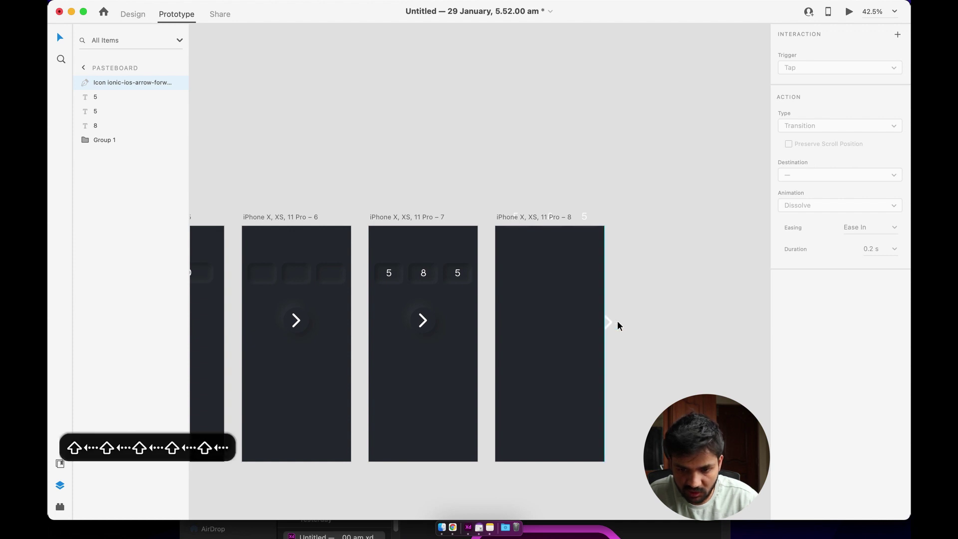
{"action": "key", "text": "shift+Right"}
{"action": "key", "text": "shift+Right"}
{"action": "key", "text": "shift+Right"}
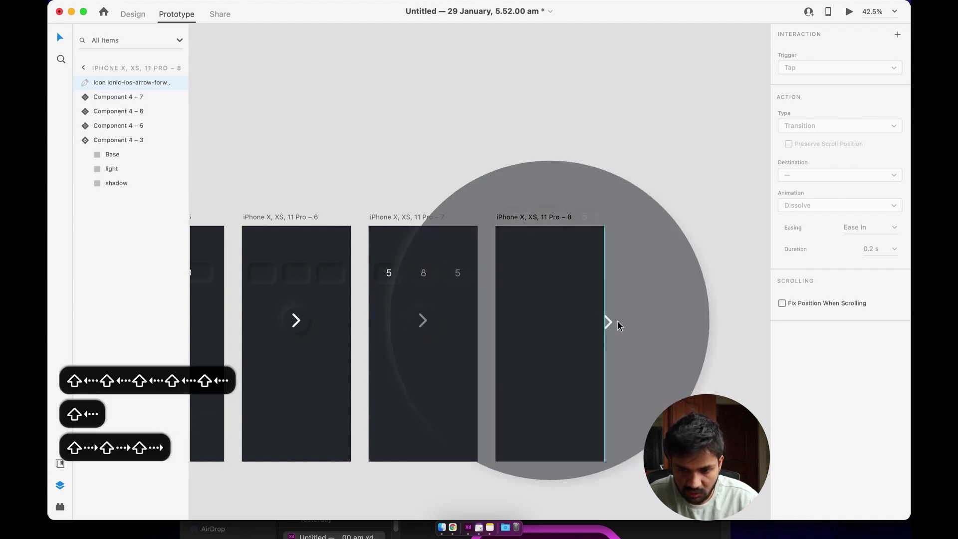
{"action": "key", "text": "shift+Left"}
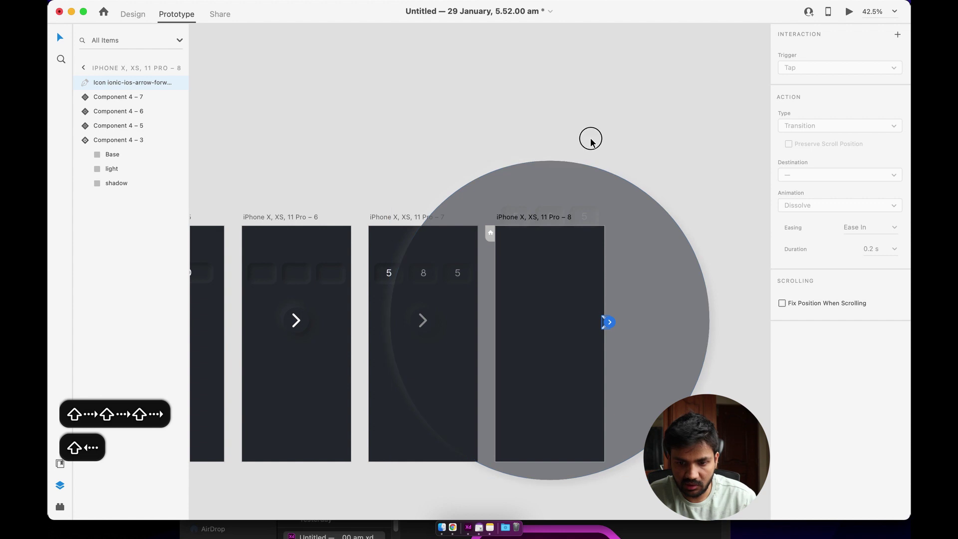
{"action": "left_click", "coordinate": [519, 128]}
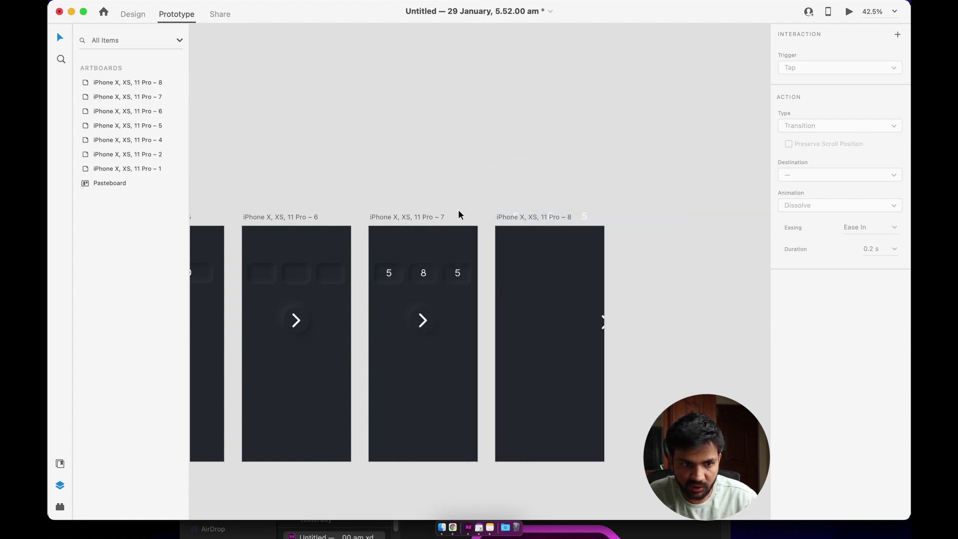
Set the opacity of the arrow icon and Components 4 – 5, 4 – 6 and 4 – 7 on artboard 8 to 0%
{"action": "left_click", "coordinate": [521, 219]}
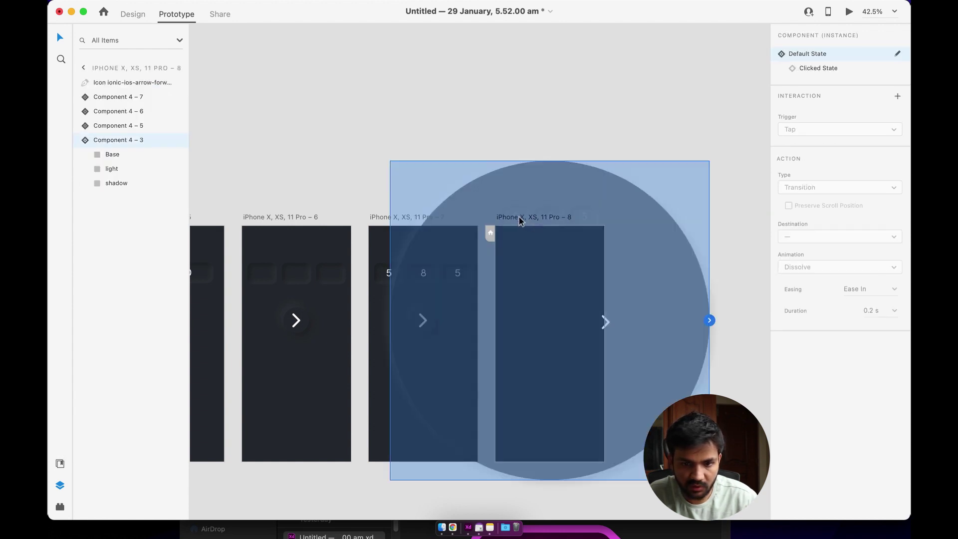
{"action": "left_click", "coordinate": [117, 83]}
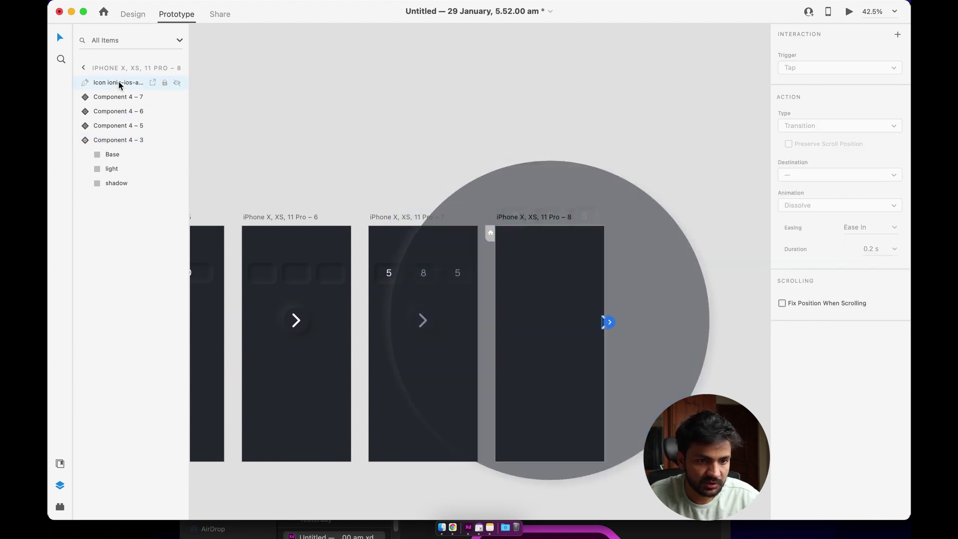
{"action": "left_click", "coordinate": [121, 129], "text": "shift"}
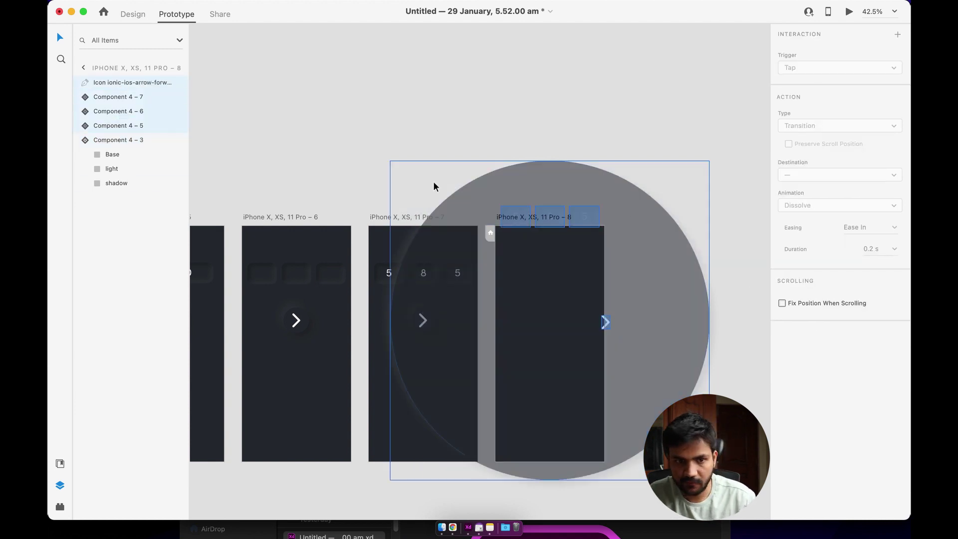
{"action": "left_click", "coordinate": [133, 14]}
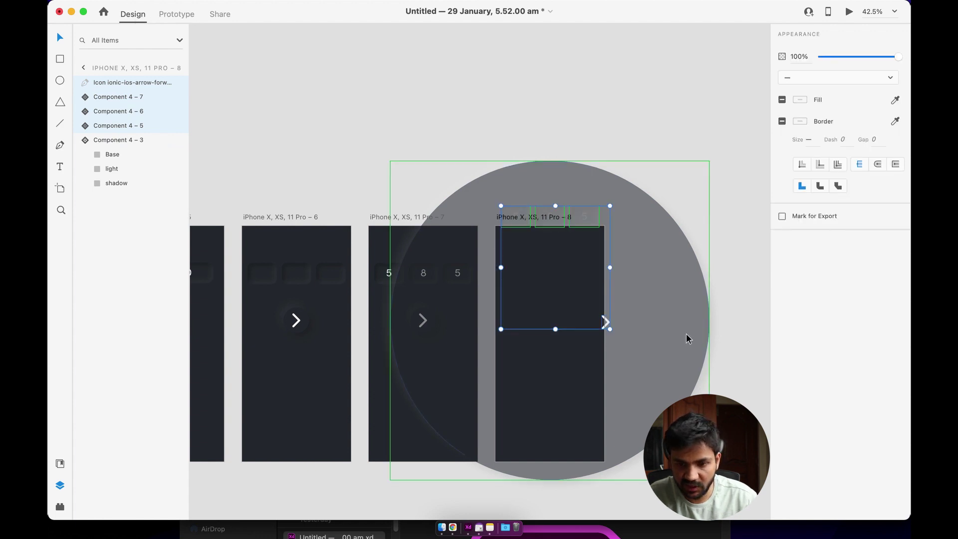
{"action": "left_click_drag", "start_coordinate": [857, 310], "coordinate": [807, 320]}
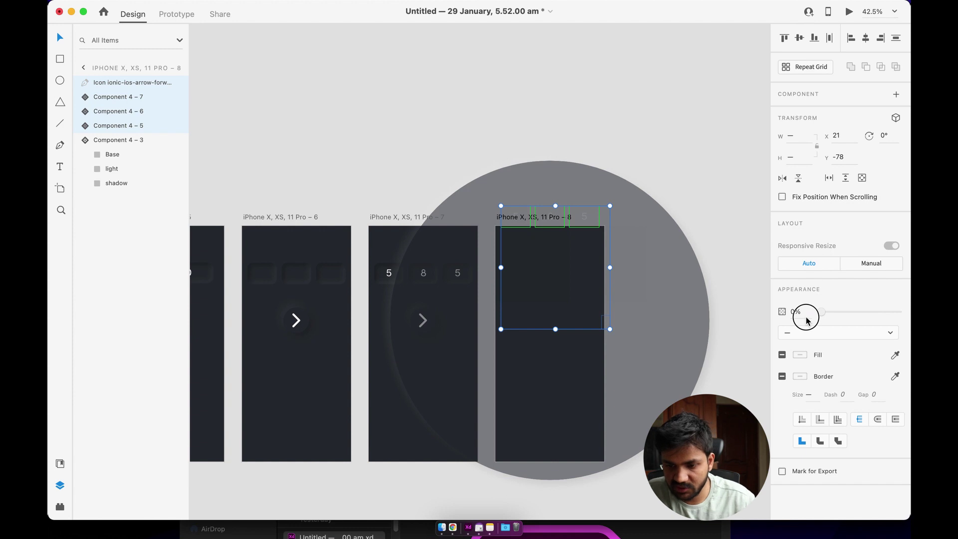
Preview the round button's tap transition from iPhone X, XS, 11 Pro – 7 again and close the preview
{"action": "left_click", "coordinate": [848, 11]}
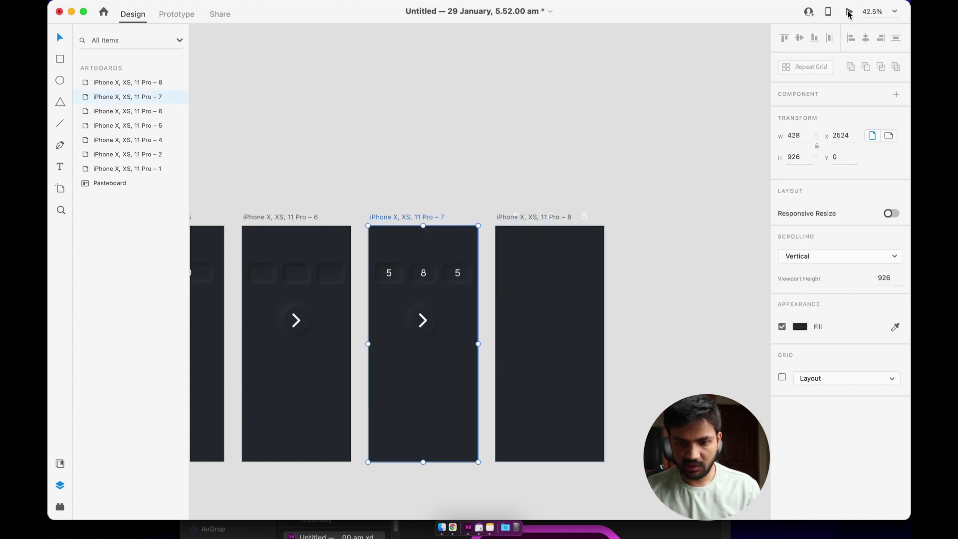
{"action": "left_click", "coordinate": [358, 226]}
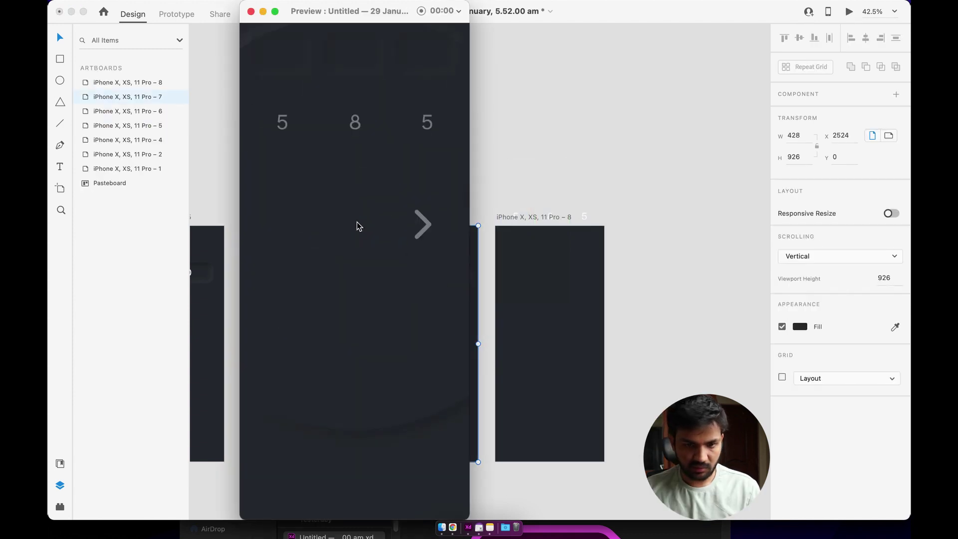
{"action": "left_click", "coordinate": [251, 11]}
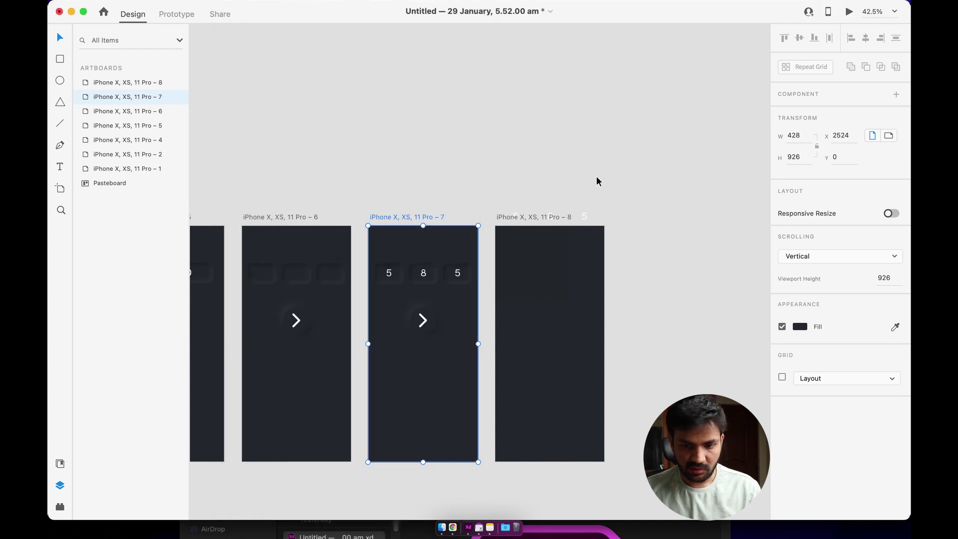
Select the three stray digits 5, 8 and 5 above iPhone X, XS, 11 Pro – 8 and nudge them down into that artboard to Y 3
{"action": "left_click", "coordinate": [515, 217]}
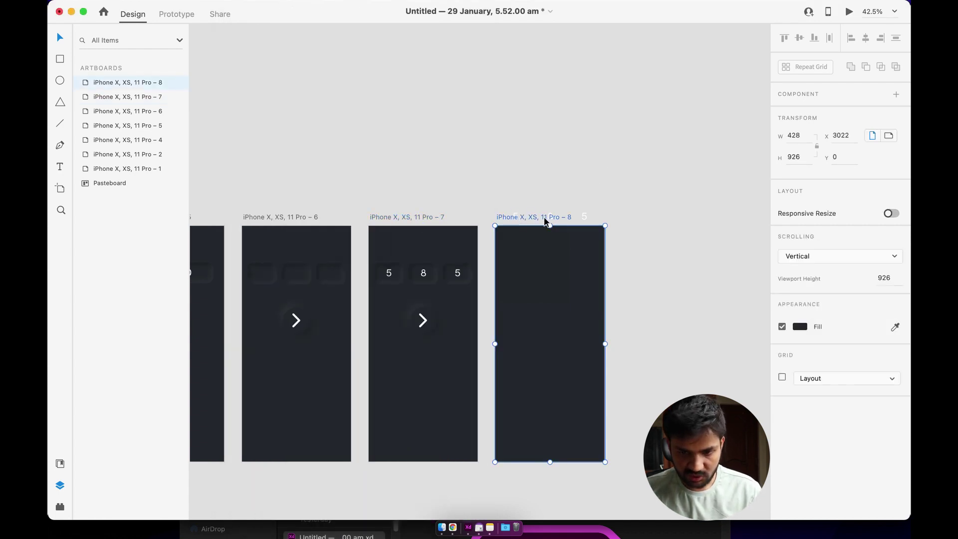
{"action": "scroll", "coordinate": [526, 218], "scroll_direction": "up", "scroll_amount": 3}
{"action": "left_click", "coordinate": [510, 214]}
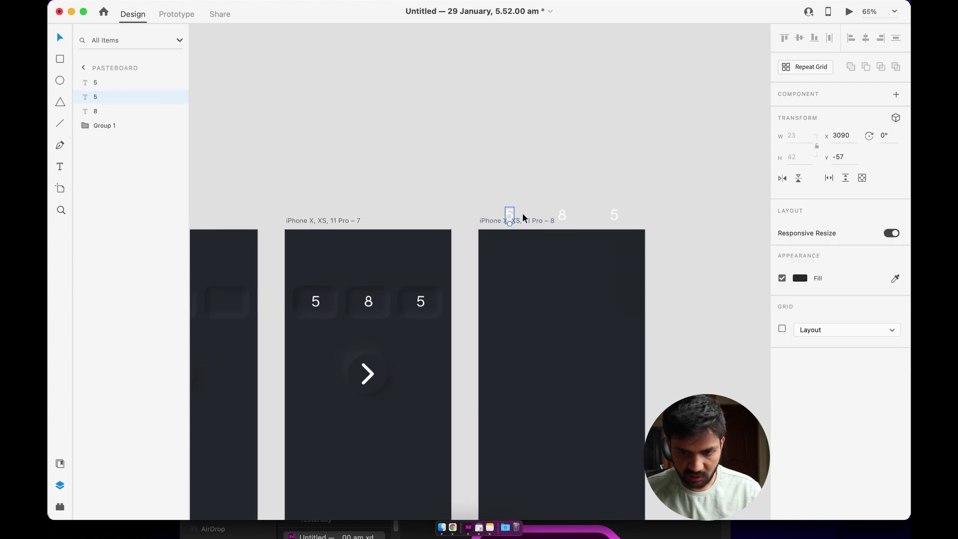
{"action": "left_click", "coordinate": [561, 218], "text": "shift"}
{"action": "left_click", "coordinate": [615, 214], "text": "shift"}
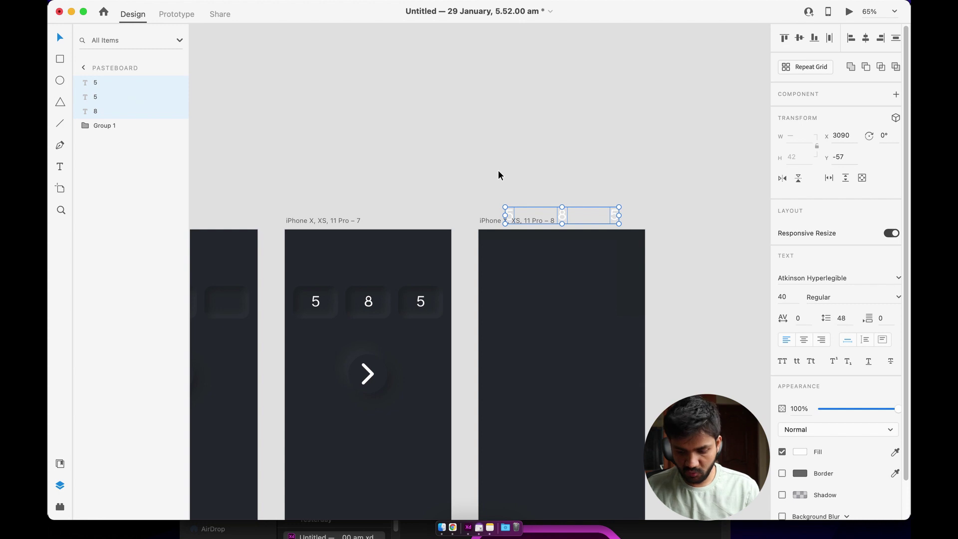
{"action": "key", "text": "shift+Down"}
{"action": "scroll", "coordinate": [499, 176], "scroll_direction": "down", "scroll_amount": 2}
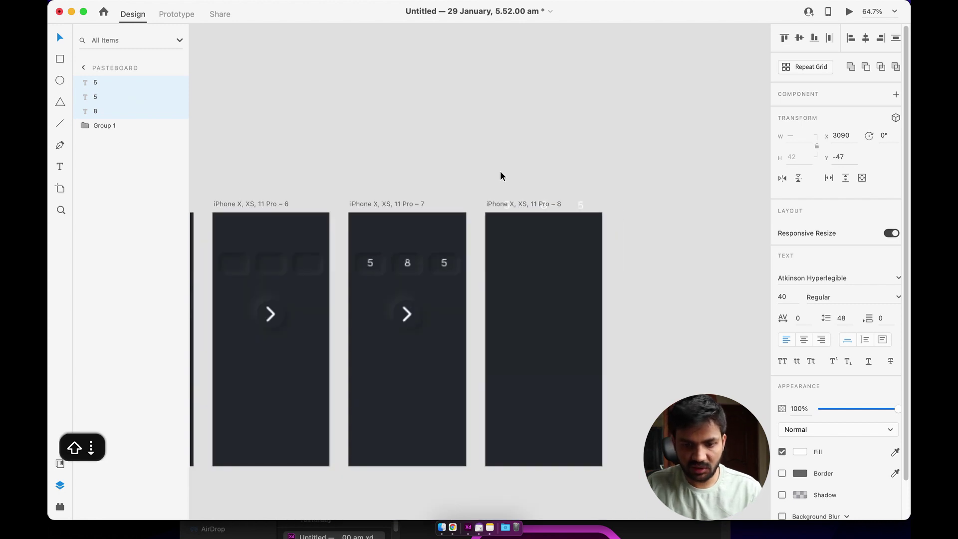
{"action": "scroll", "coordinate": [500, 176], "scroll_direction": "down", "scroll_amount": 5}
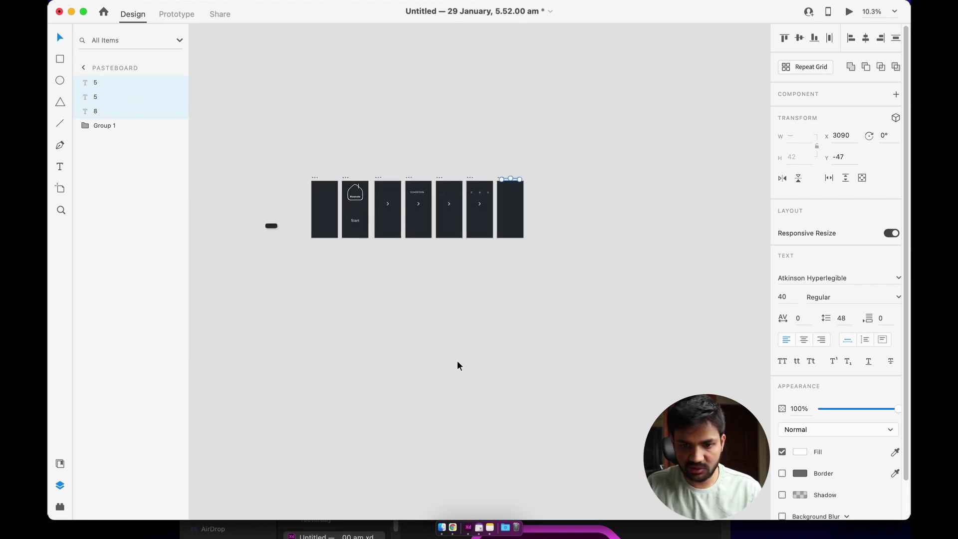
{"action": "scroll", "coordinate": [430, 203], "scroll_direction": "up", "scroll_amount": 3}
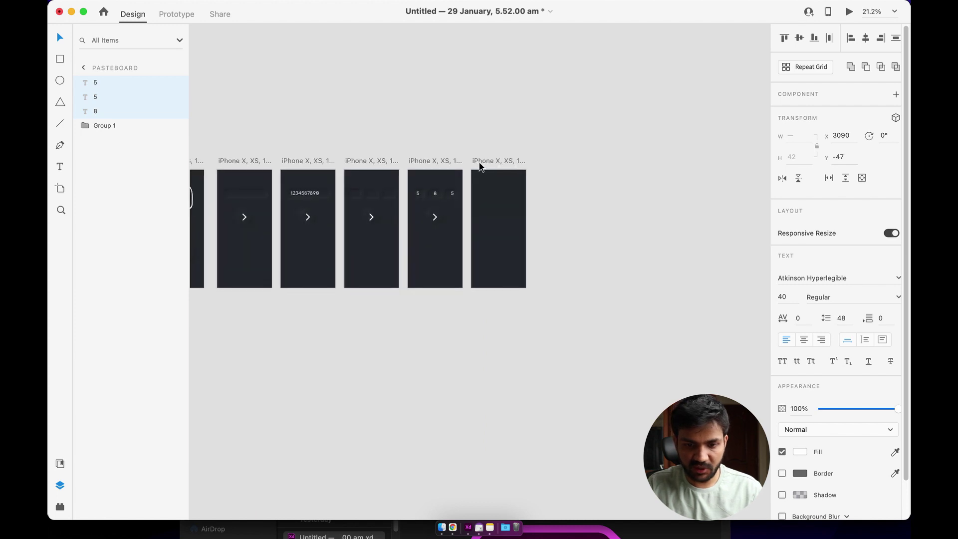
{"action": "scroll", "coordinate": [491, 157], "scroll_direction": "up", "scroll_amount": 5}
{"action": "key", "text": "shift+Down"}
{"action": "key", "text": "shift+Down"}
{"action": "key", "text": "shift+Down"}
{"action": "key", "text": "shift+Down"}
{"action": "key", "text": "shift+Down"}
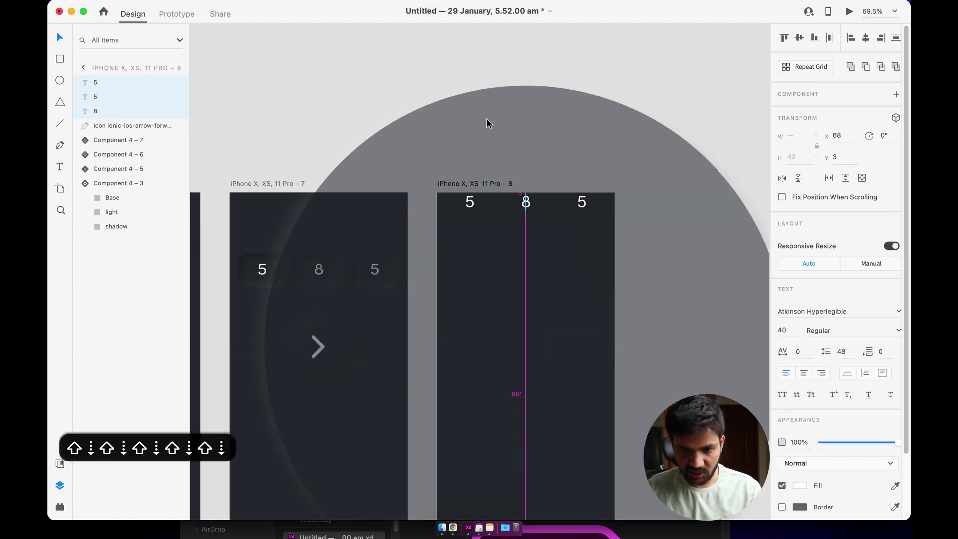
Nudge the three digits up to Y -27 across the artboard's upper edge and set their opacity to 0%
{"action": "key", "text": "shift+Up"}
{"action": "key", "text": "shift+Up"}
{"action": "key", "text": "shift+Up"}
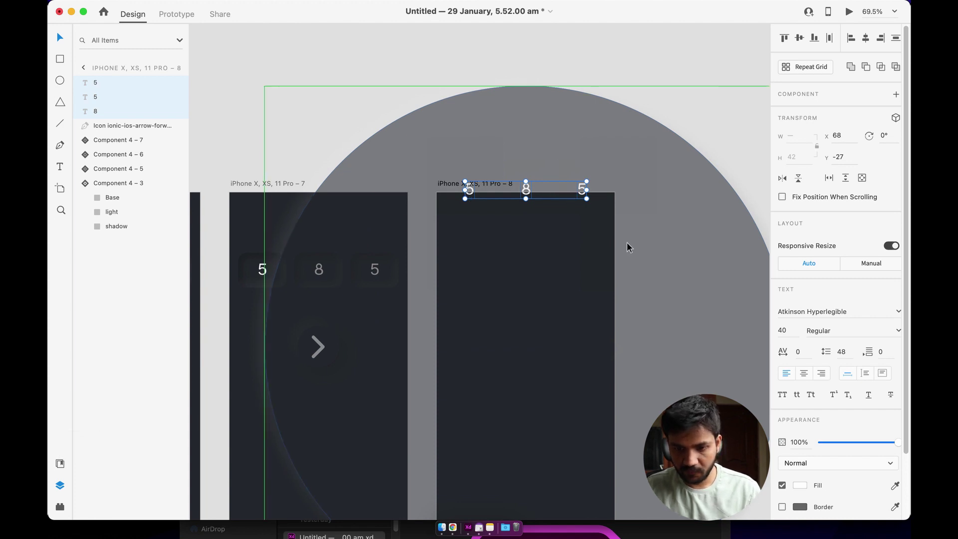
{"action": "scroll", "coordinate": [626, 248], "scroll_direction": "down", "scroll_amount": 1}
{"action": "left_click_drag", "start_coordinate": [898, 442], "coordinate": [821, 442]}
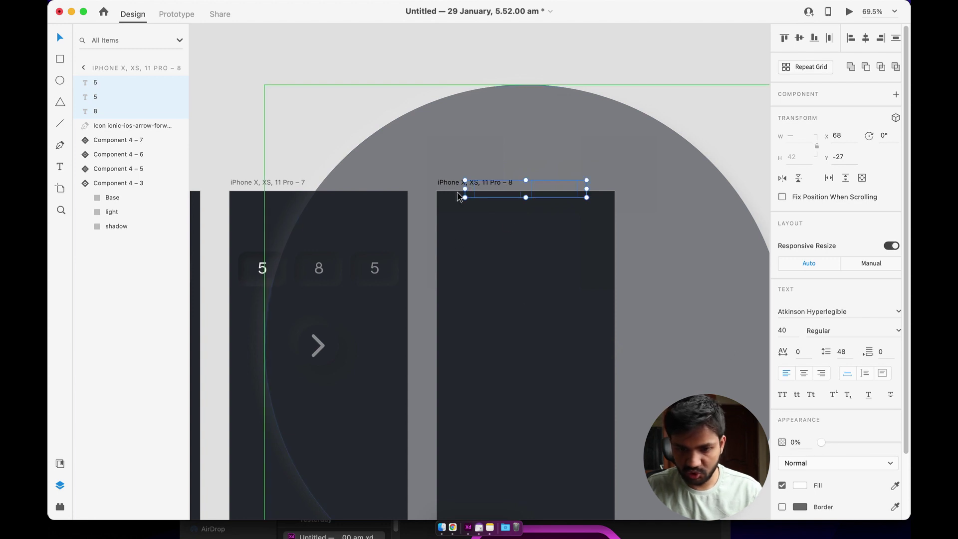
{"action": "left_click", "coordinate": [317, 107]}
{"action": "scroll", "coordinate": [336, 103], "scroll_direction": "down", "scroll_amount": 5}
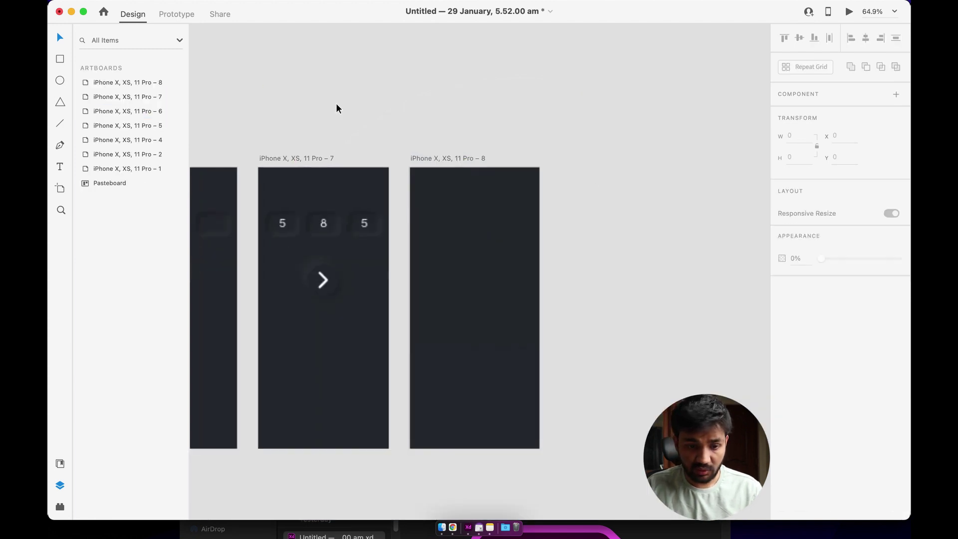
Preview the arrow button's tap transition starting from iPhone X, XS, 11 Pro – 7
{"action": "left_click", "coordinate": [295, 141]}
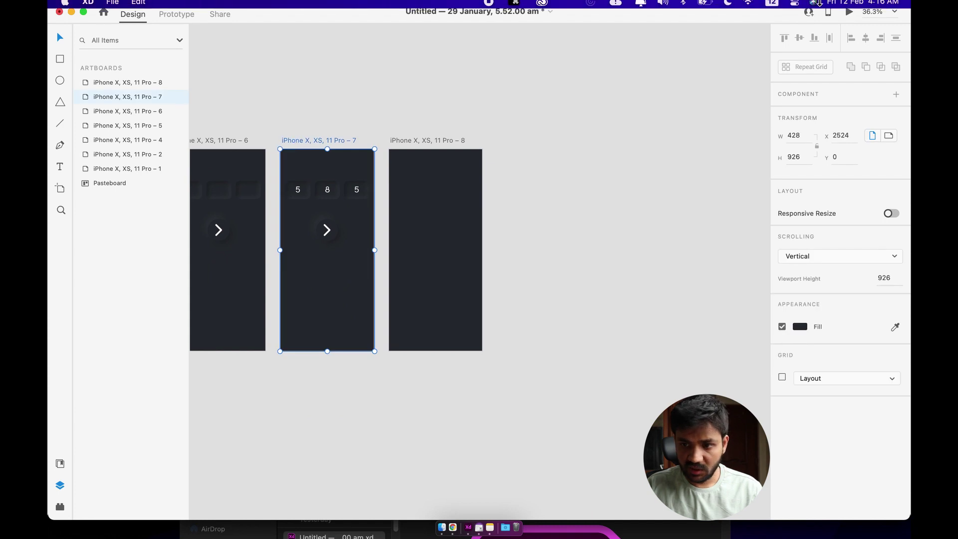
{"action": "left_click", "coordinate": [849, 12]}
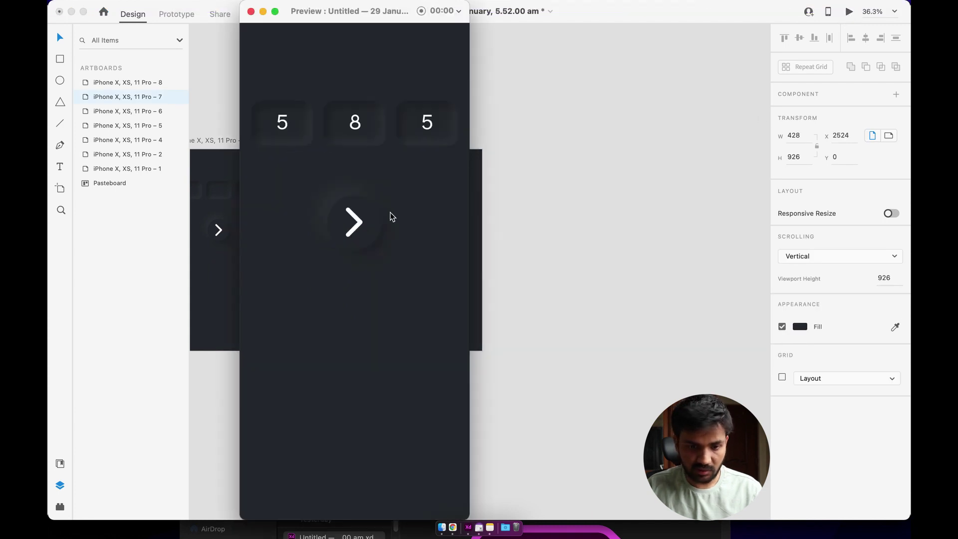
{"action": "left_click", "coordinate": [371, 219]}
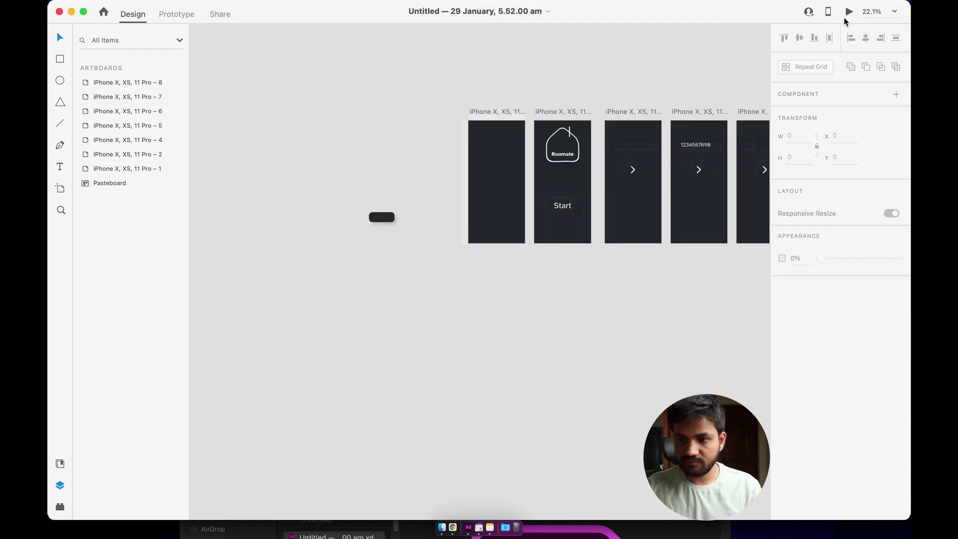
Preview the whole prototype from the Roomate start screen through the number field, digit boxes and expanding button, and close the preview
{"action": "left_click", "coordinate": [849, 12]}
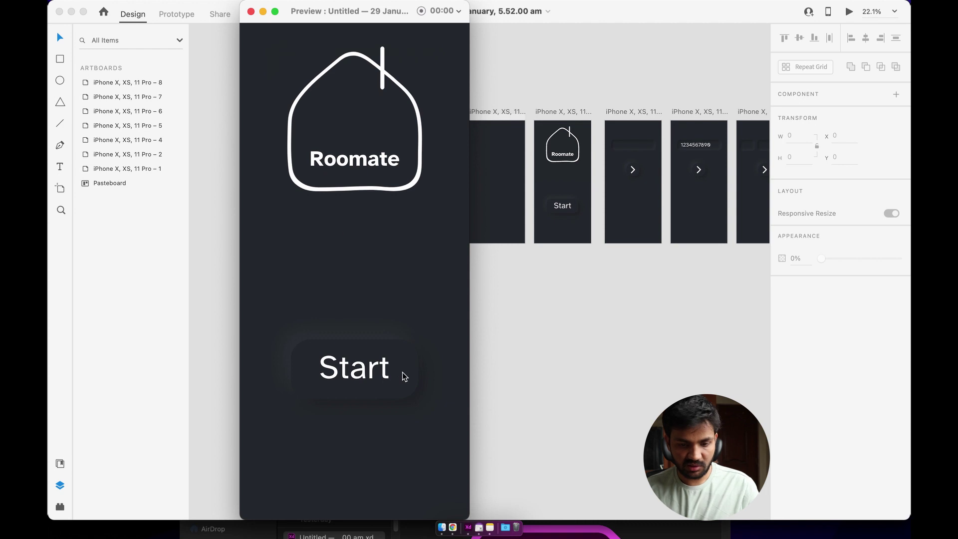
{"action": "left_click", "coordinate": [402, 372]}
{"action": "left_click", "coordinate": [325, 128]}
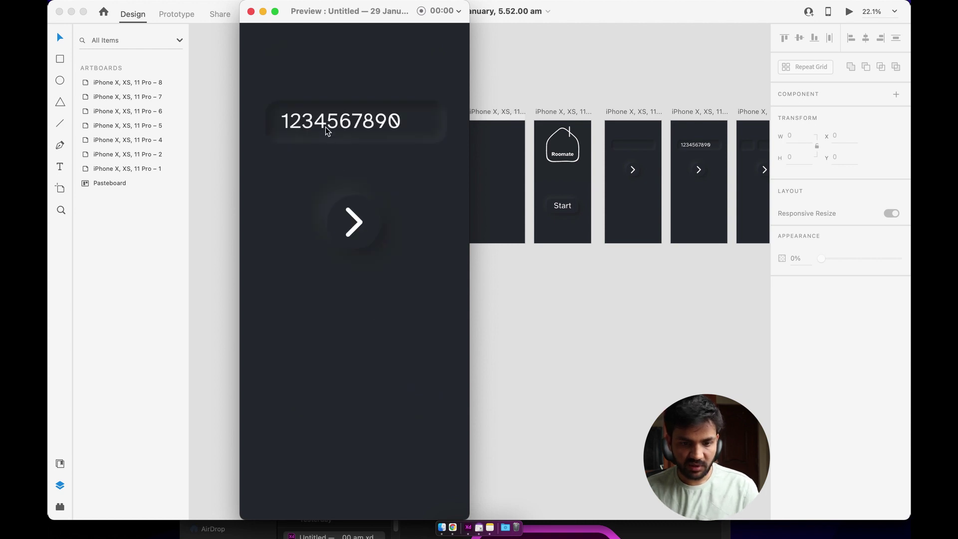
{"action": "left_click", "coordinate": [355, 231]}
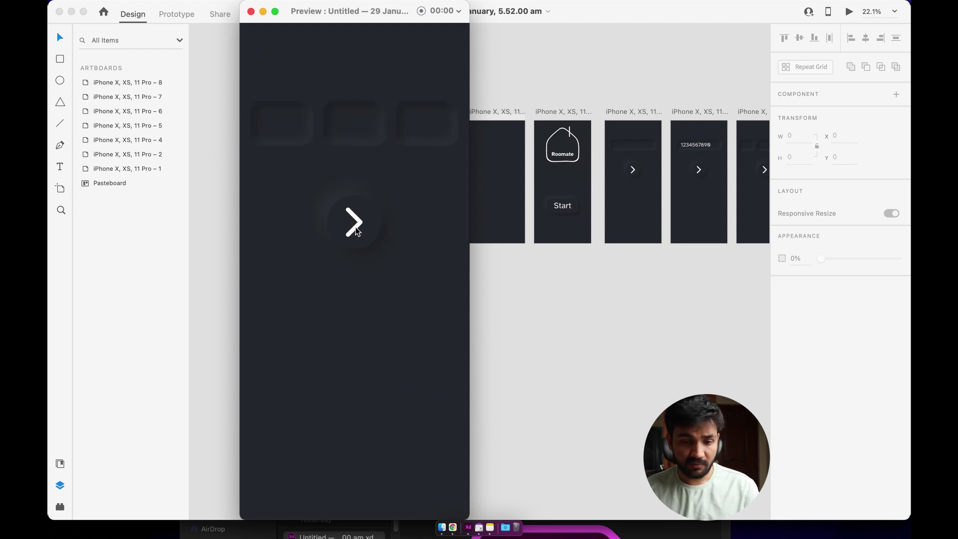
{"action": "left_click", "coordinate": [353, 223]}
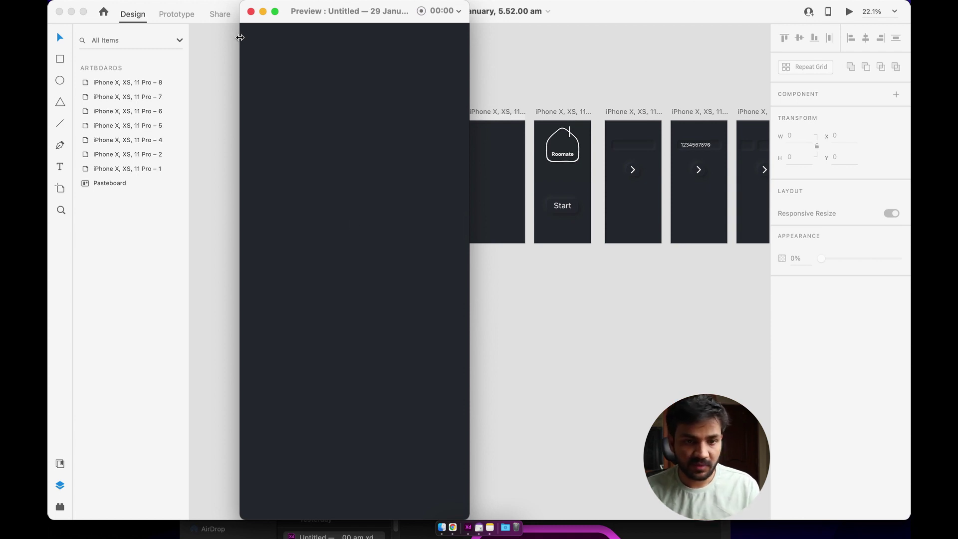
{"action": "left_click", "coordinate": [250, 11]}
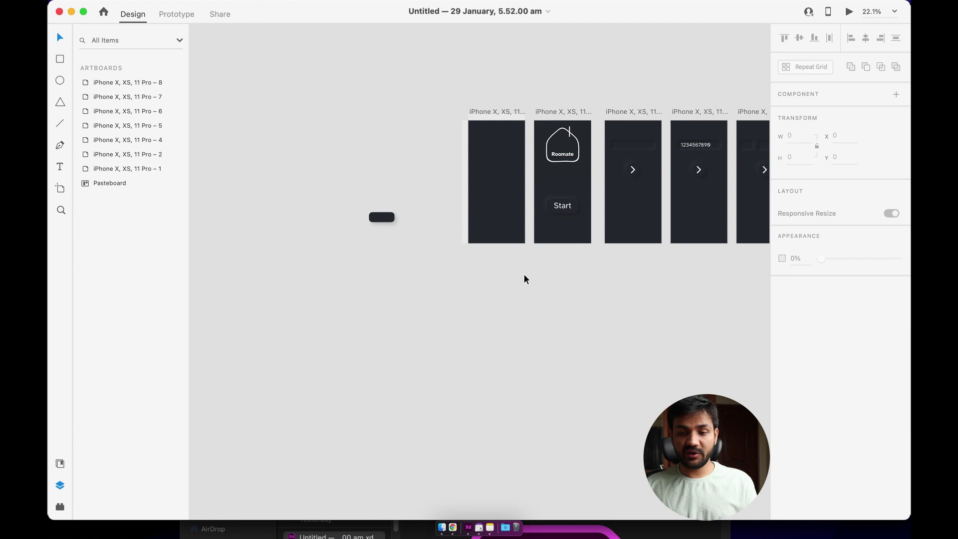
Switch to the document Untitled — 14 January, 7.32.19 pm and look over its dashboard, Cook, Eat and Expenses artboards
{"action": "scroll", "coordinate": [523, 277], "scroll_direction": "right", "scroll_amount": 3}
{"action": "key", "text": "ctrl+Down"}
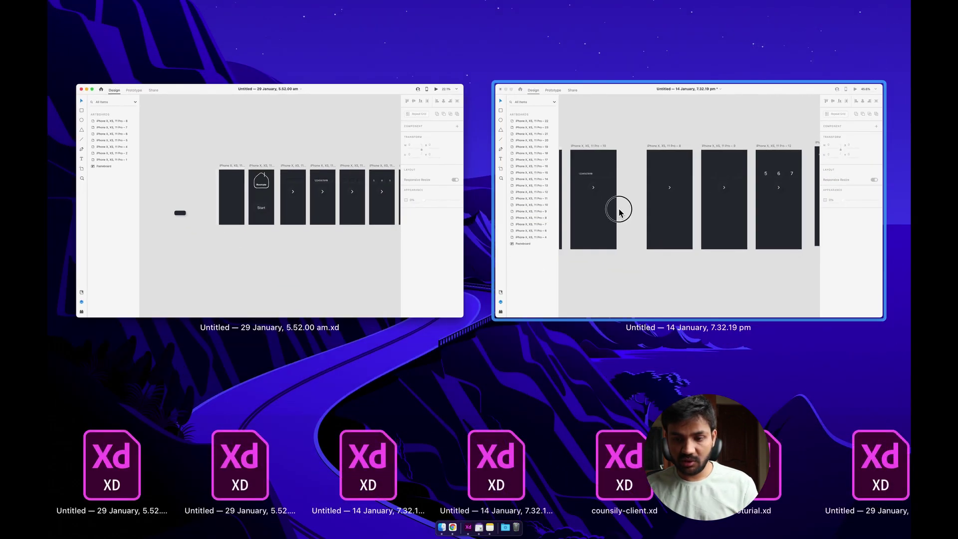
{"action": "left_click", "coordinate": [615, 215]}
{"action": "scroll", "coordinate": [618, 209], "scroll_direction": "right", "scroll_amount": 5}
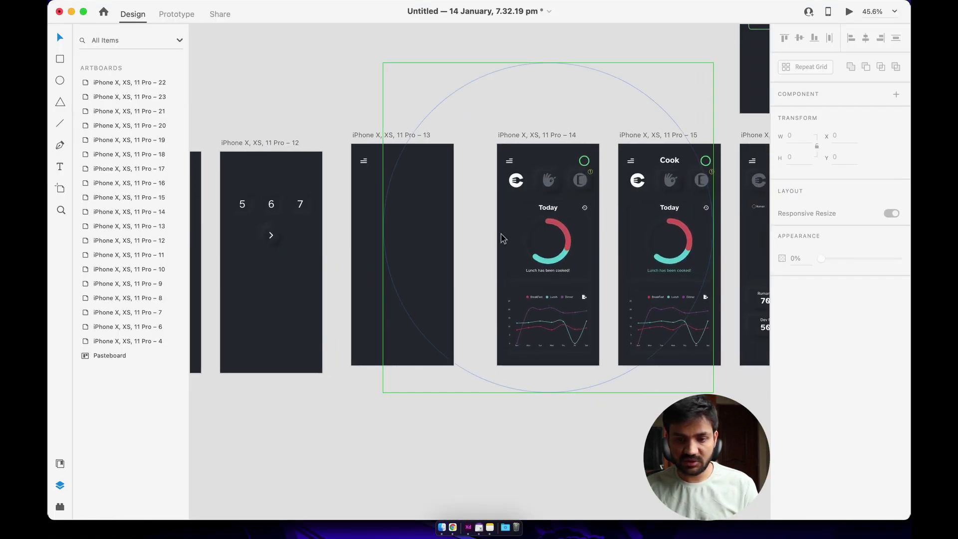
{"action": "scroll", "coordinate": [501, 235], "scroll_direction": "right", "scroll_amount": 5}
{"action": "scroll", "coordinate": [640, 270], "scroll_direction": "right", "scroll_amount": 10}
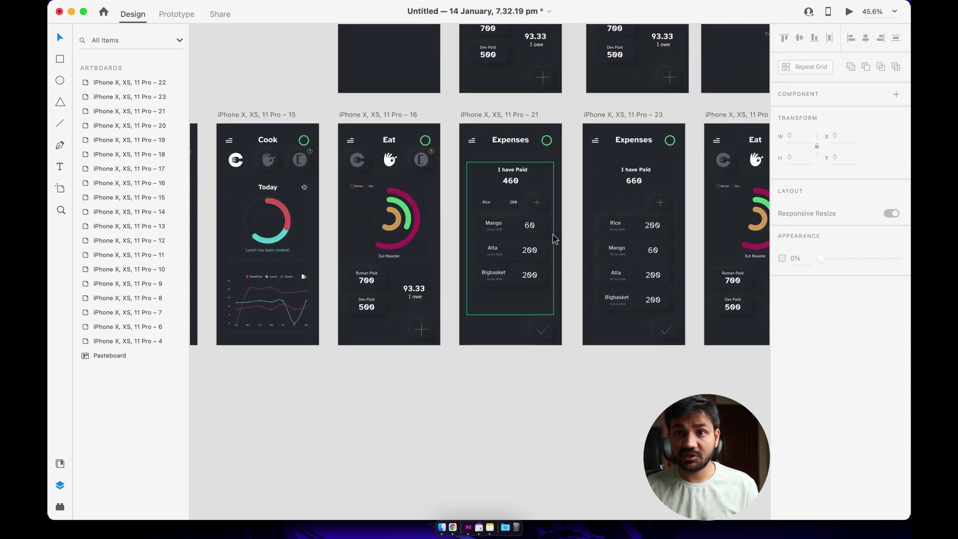
{"action": "scroll", "coordinate": [499, 245], "scroll_direction": "left", "scroll_amount": 8}
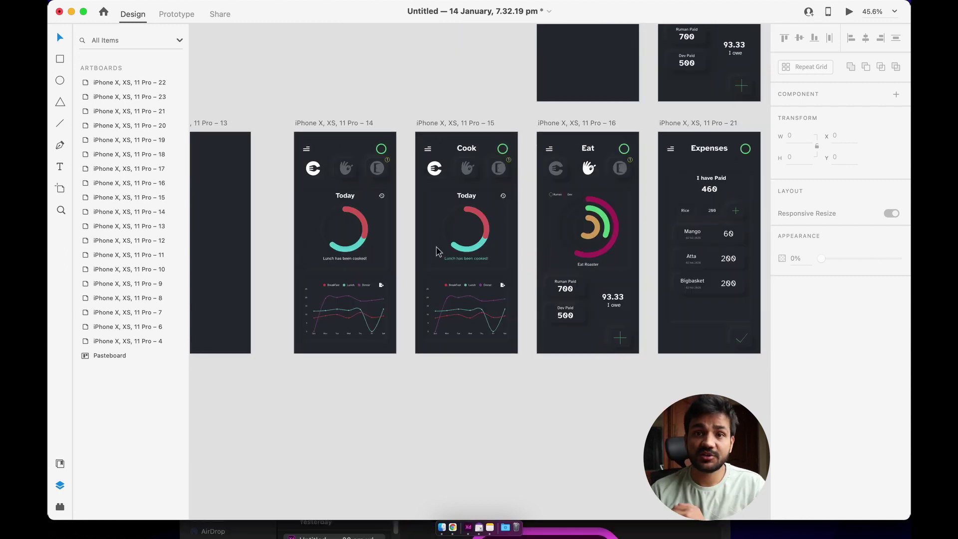